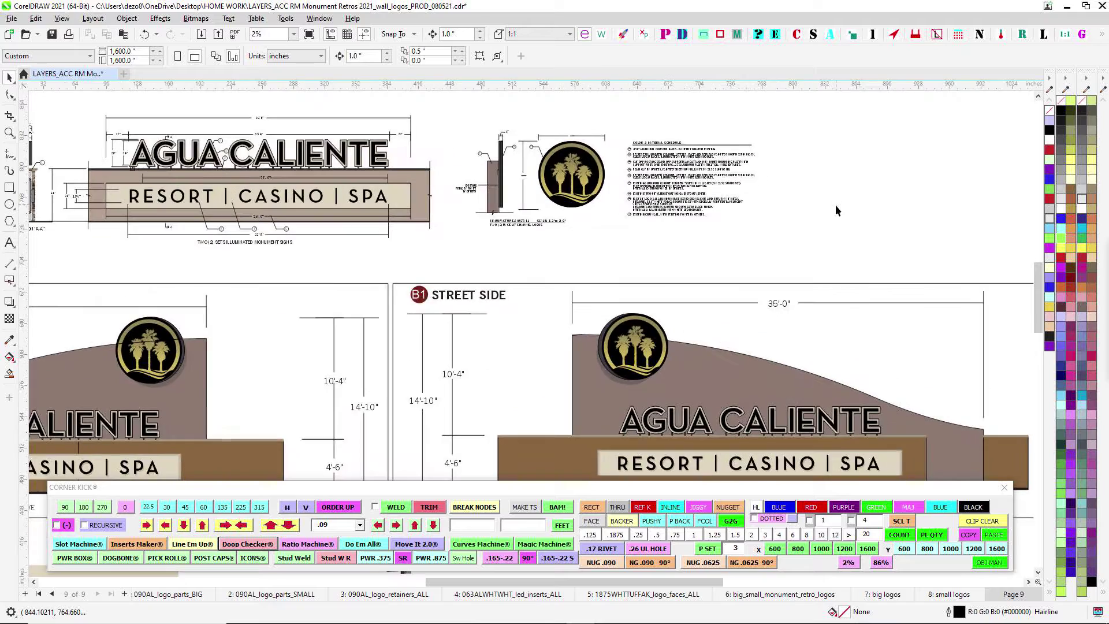
Look over the primary monument sign's B2 and B1 street-side elevations on Page 9
scroll(836, 211, down, 4)
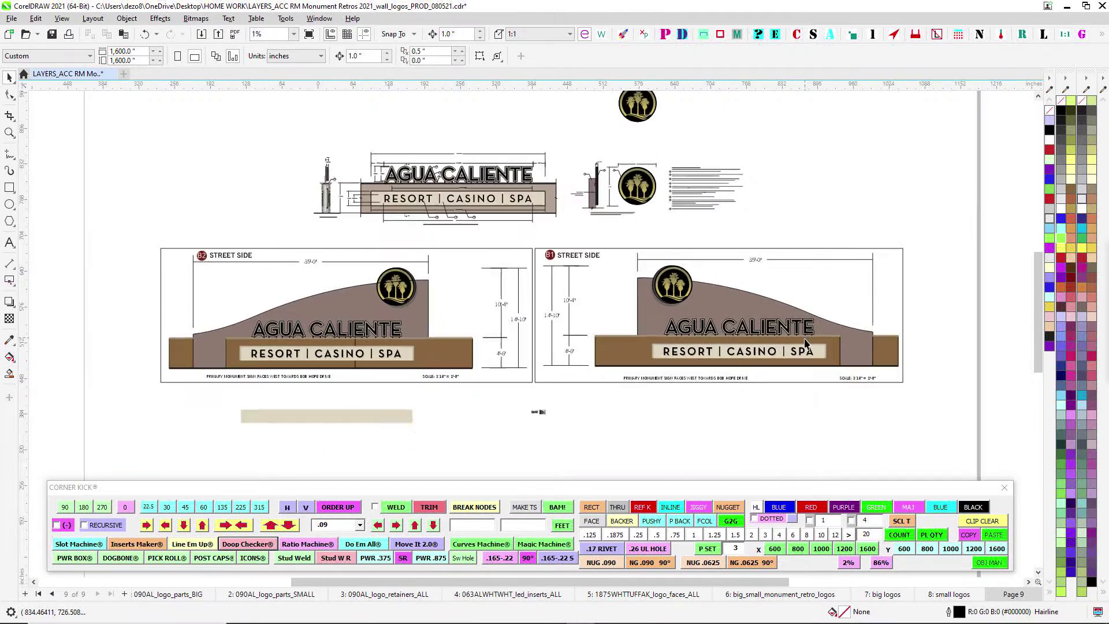
scroll(806, 344, down, 5)
scroll(792, 302, up, 1)
drag(844, 231, 867, 186)
scroll(816, 299, down, 2)
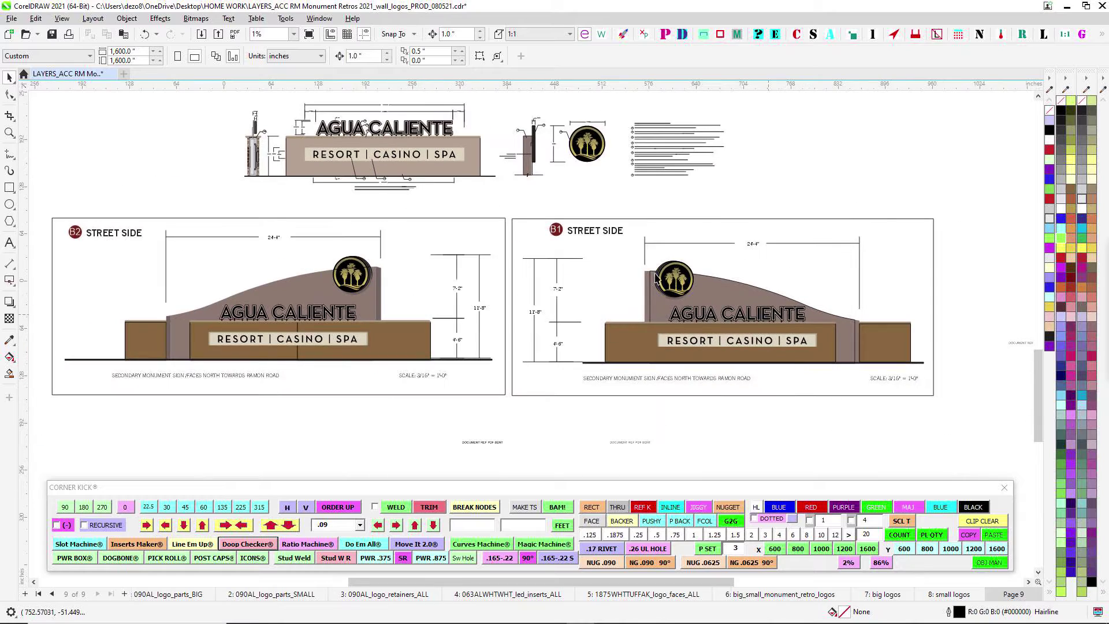
Examine the round palm-tree logos in the B1 and B2 street-side elevations of the secondary and primary monument signs
scroll(378, 254, up, 2)
drag(277, 250, 405, 353)
scroll(539, 328, down, 3)
scroll(670, 304, up, 2)
drag(684, 294, 918, 375)
scroll(919, 370, down, 1)
drag(814, 256, 778, 440)
drag(601, 249, 604, 448)
scroll(399, 316, up, 1)
drag(99, 261, 457, 398)
scroll(636, 358, down, 2)
drag(424, 280, 590, 352)
scroll(590, 352, down, 1)
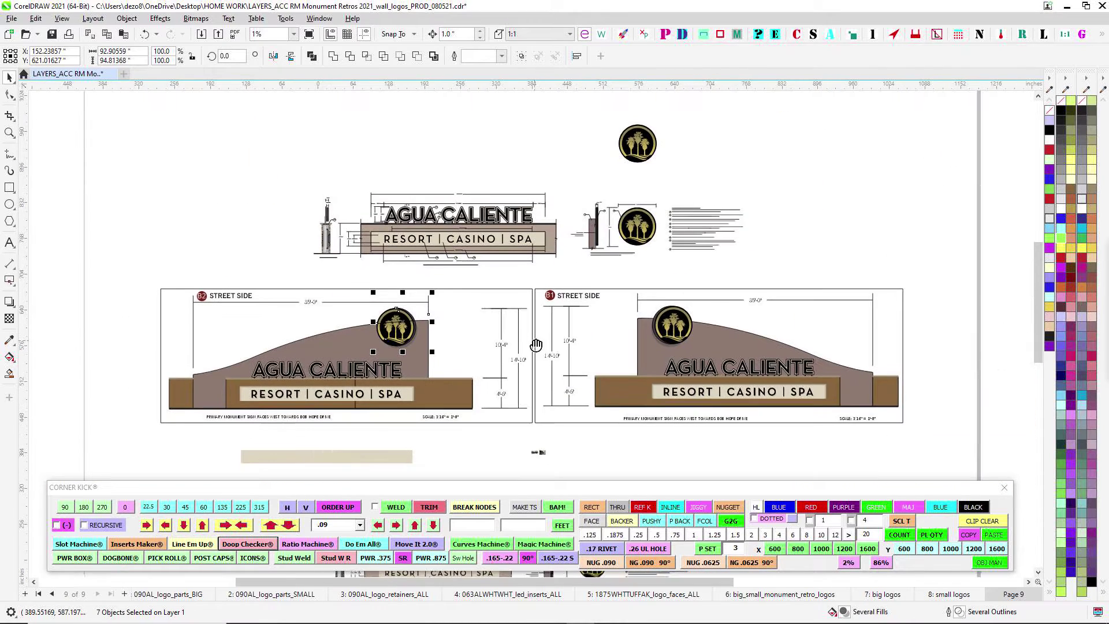
Examine the side section of the primary sign's face-lit channel logo, including its callouts, mounting and existing primary power note
scroll(549, 191, up, 2)
scroll(434, 192, down, 2)
scroll(512, 192, up, 4)
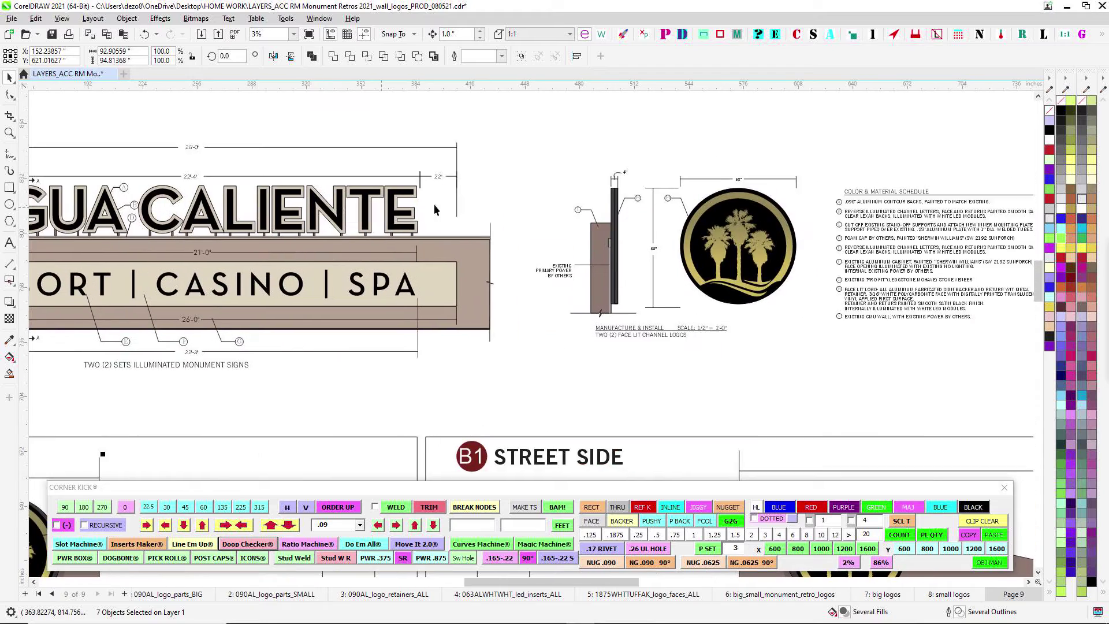
scroll(640, 178, down, 2)
drag(550, 133, 658, 188)
scroll(657, 187, up, 1)
drag(572, 145, 653, 418)
scroll(623, 179, up, 1)
click(666, 258)
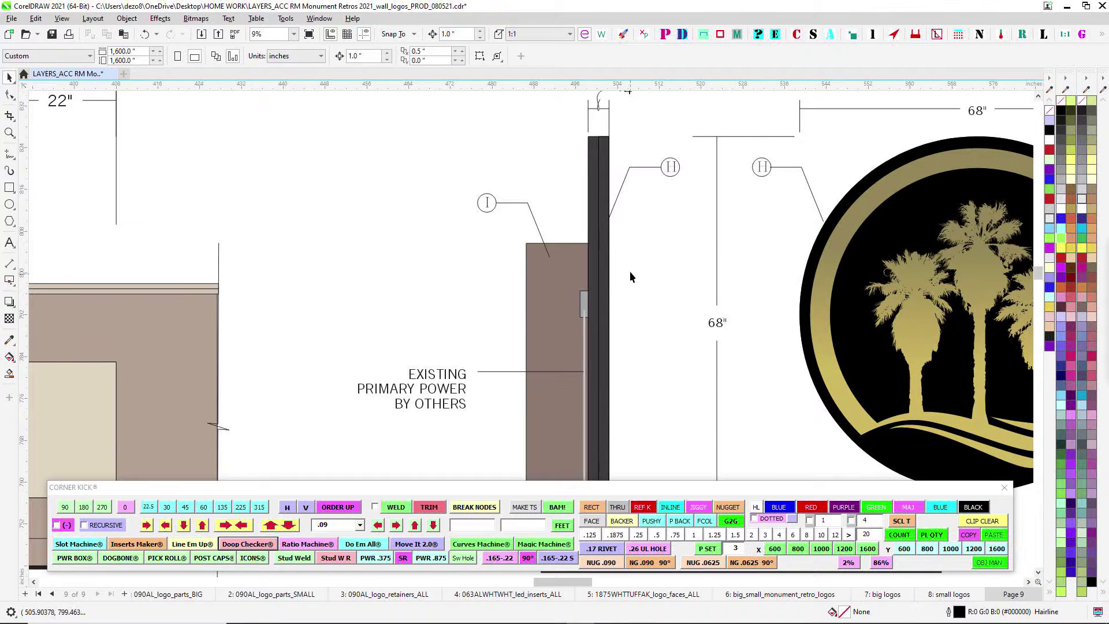
scroll(630, 268, down, 1)
drag(617, 312, 691, 286)
scroll(456, 287, down, 2)
scroll(656, 222, up, 3)
drag(655, 219, 639, 194)
scroll(639, 195, down, 1)
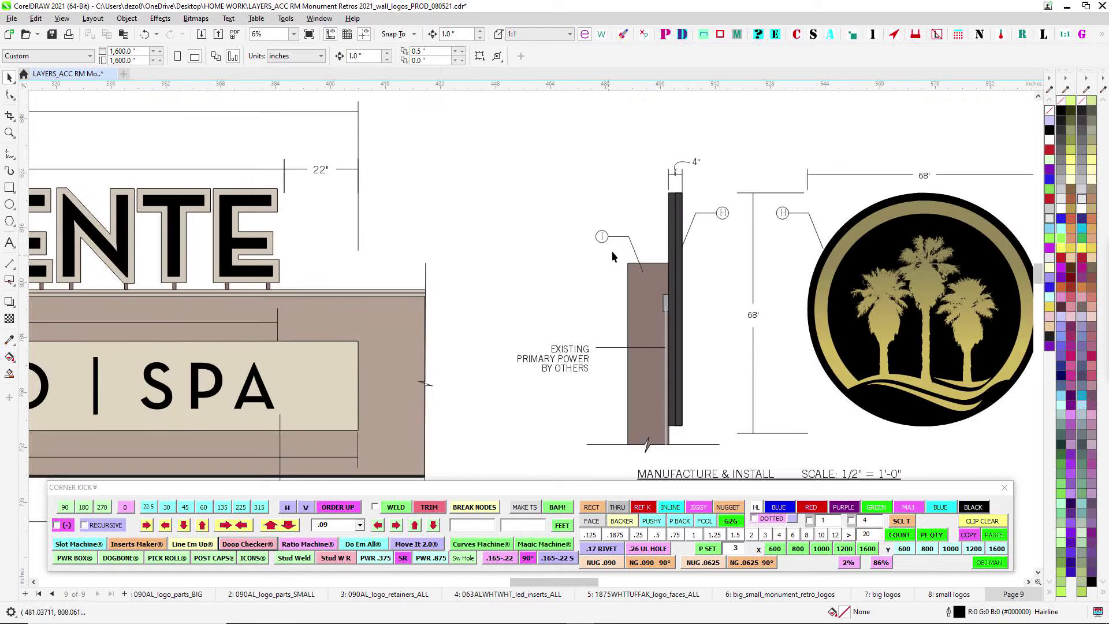
scroll(587, 237, down, 1)
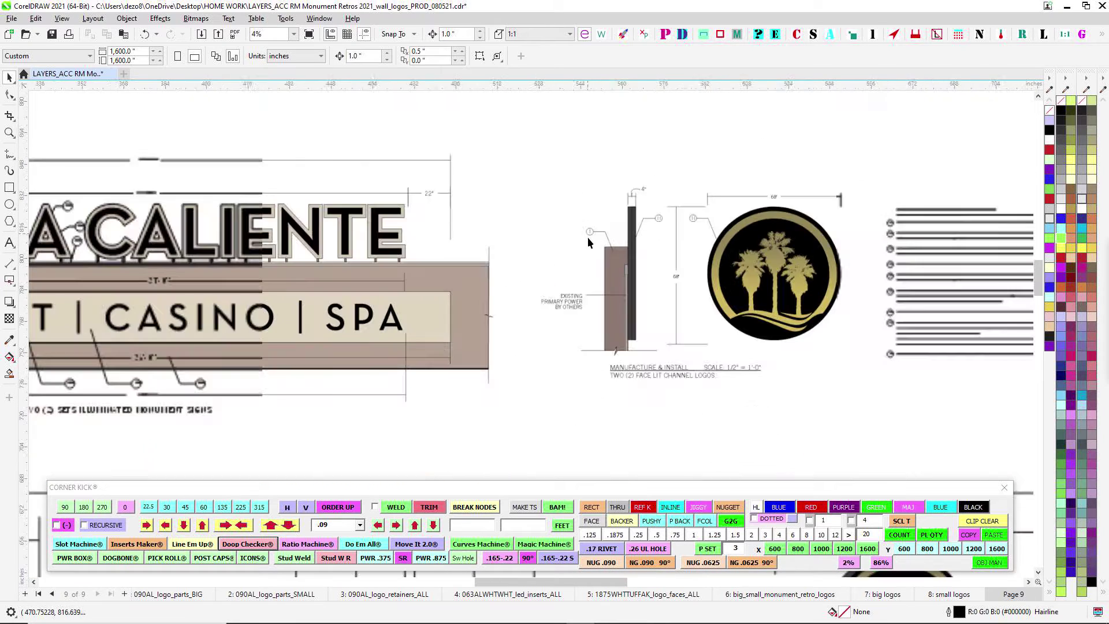
Check the 090AL_logo_parts_BIG page briefly and return to Page 9 to view the secondary monument sign drawings
click(38, 594)
scroll(566, 255, down, 2)
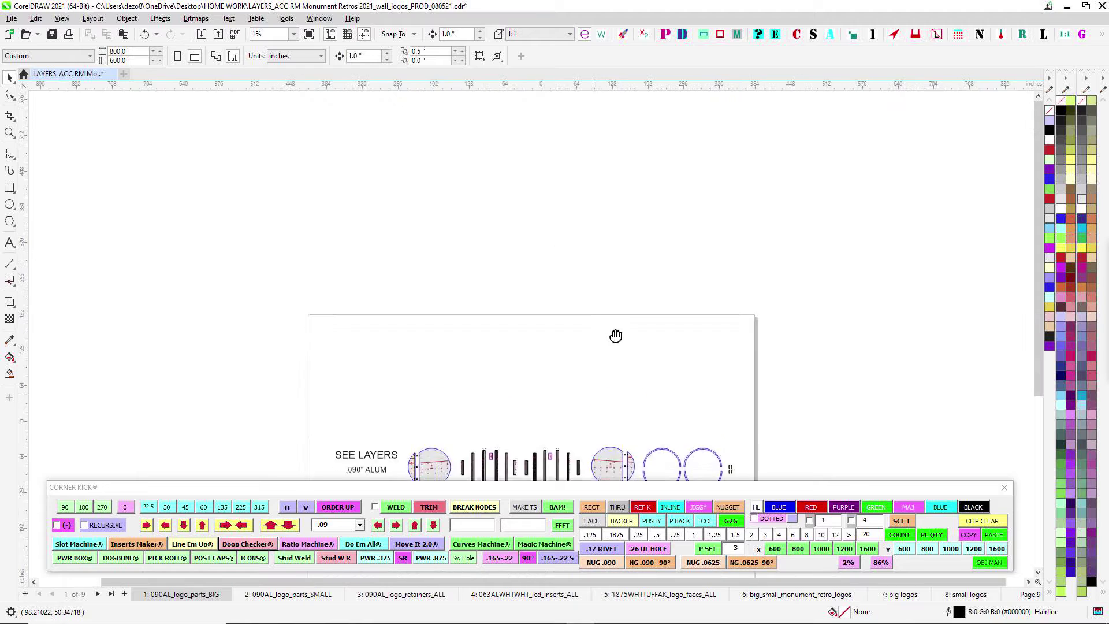
scroll(623, 279, up, 2)
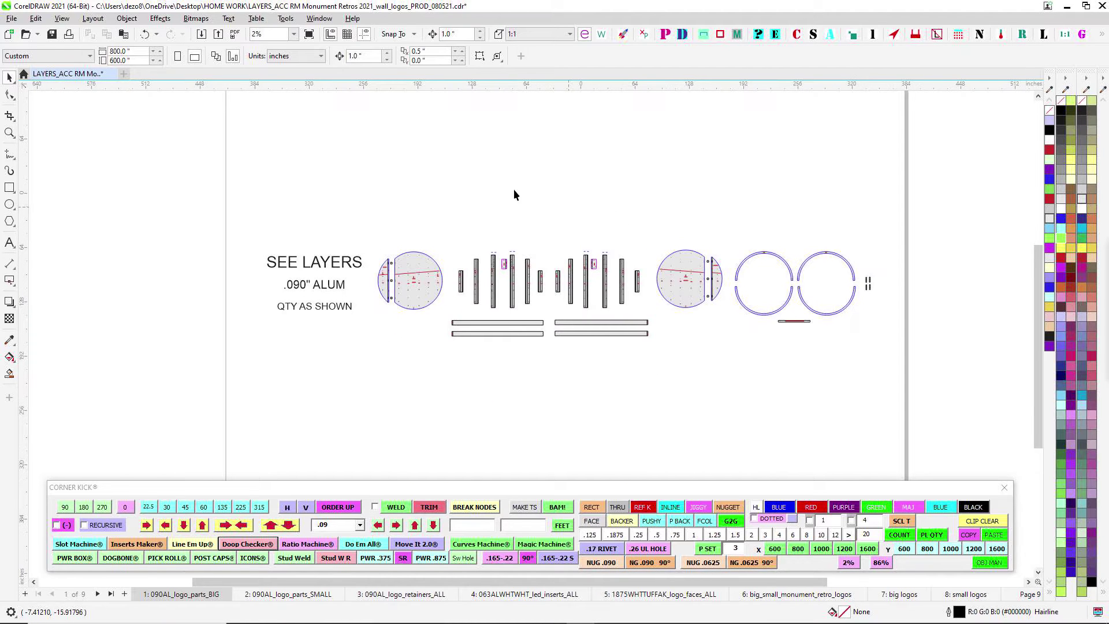
click(1026, 598)
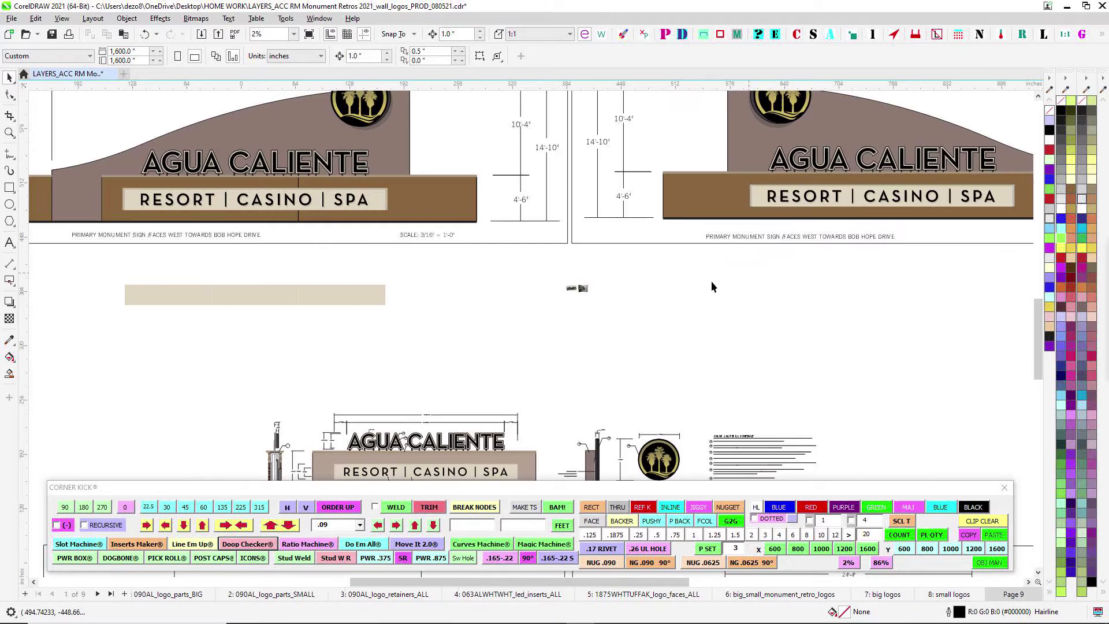
scroll(672, 277, down, 2)
scroll(434, 291, up, 2)
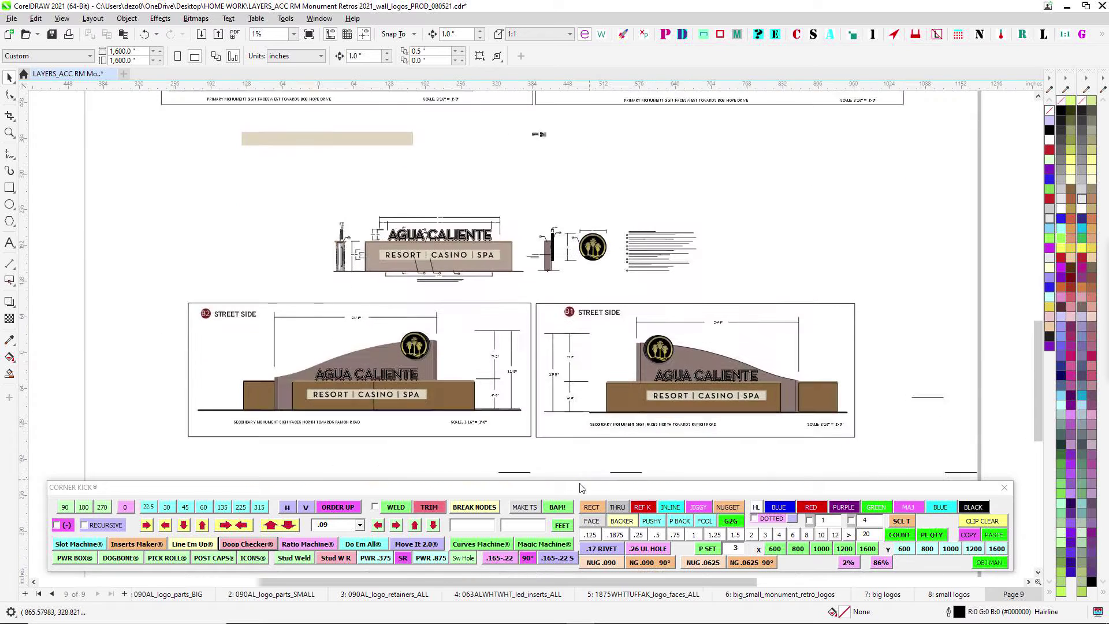
scroll(724, 310, down, 2)
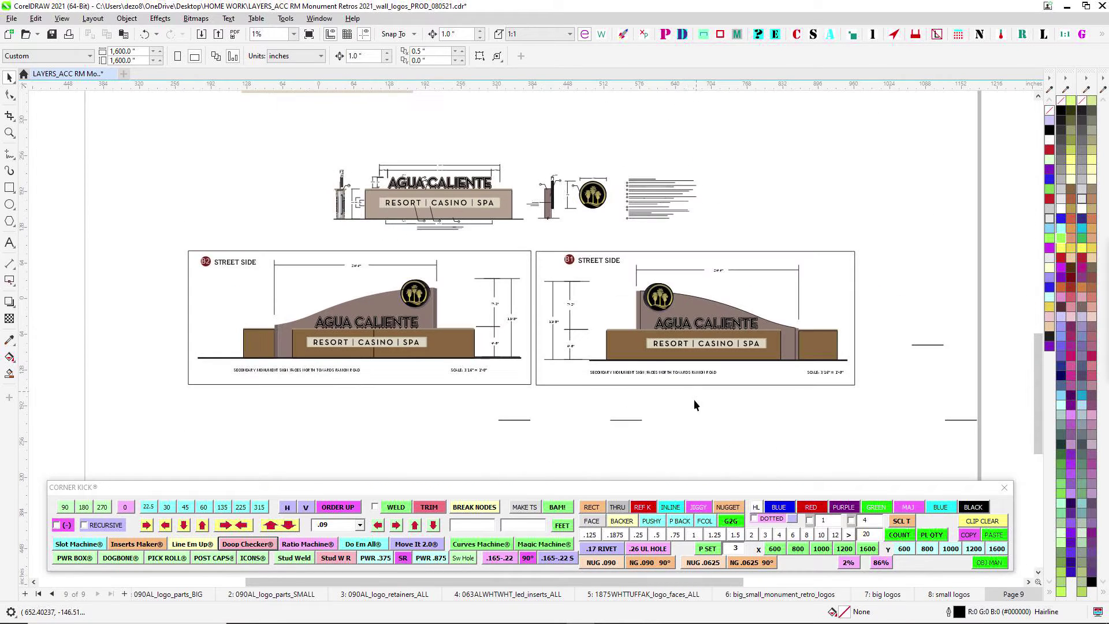
Open the 090AL_logo_parts_BIG page and examine its two-piece round backers, vertical bars and long horizontal strips
click(171, 599)
scroll(577, 165, up, 3)
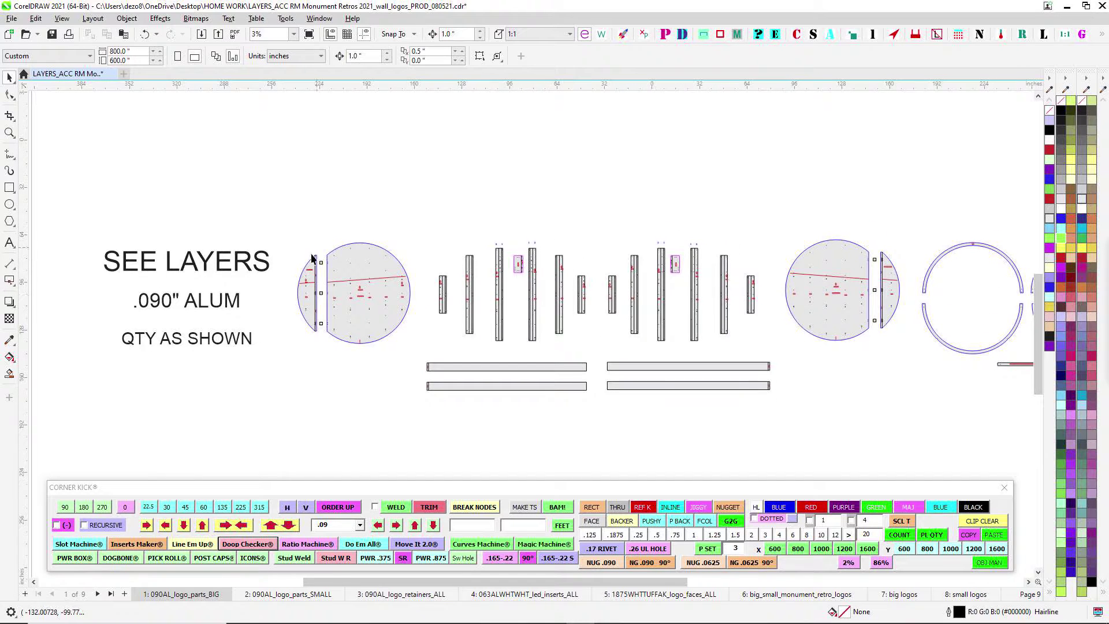
scroll(743, 272, up, 3)
scroll(753, 294, down, 2)
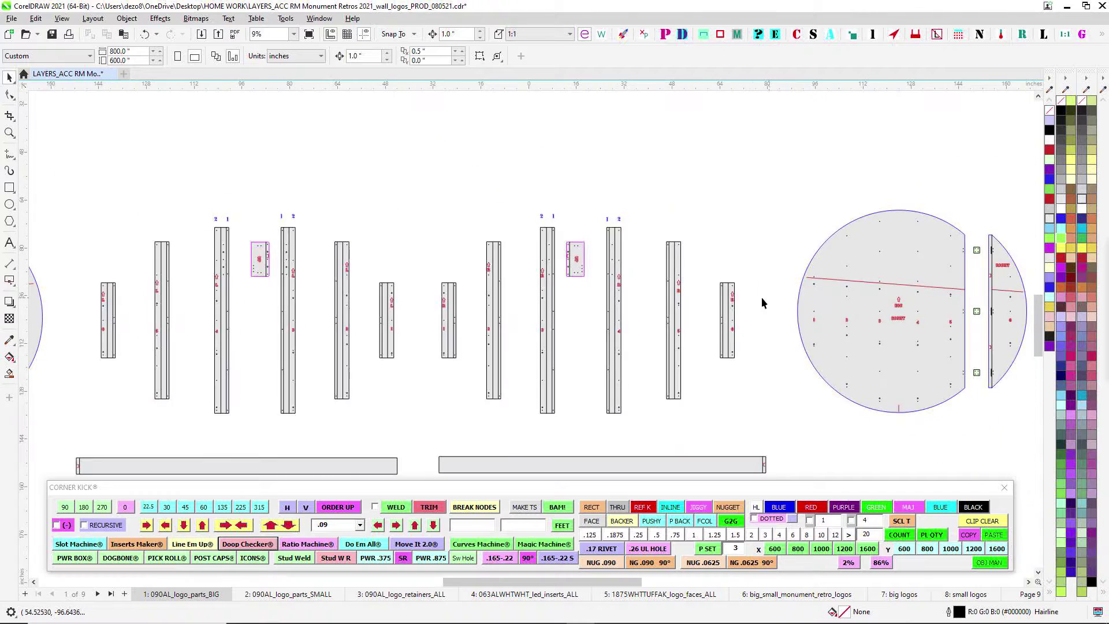
drag(440, 261, 570, 197)
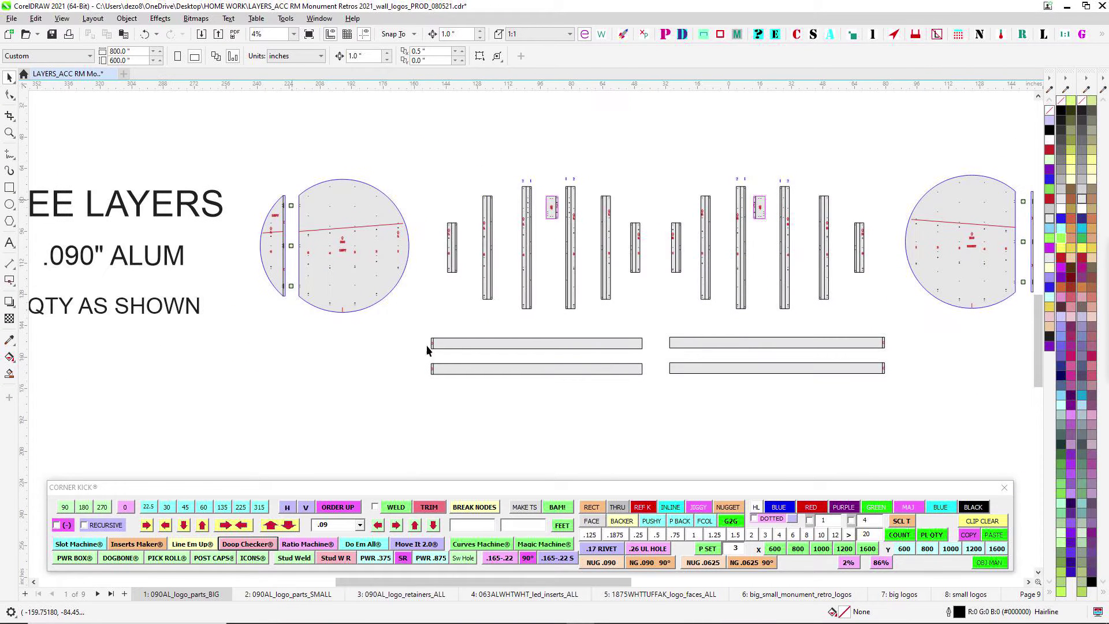
scroll(427, 350, right, 3)
drag(463, 366, 624, 343)
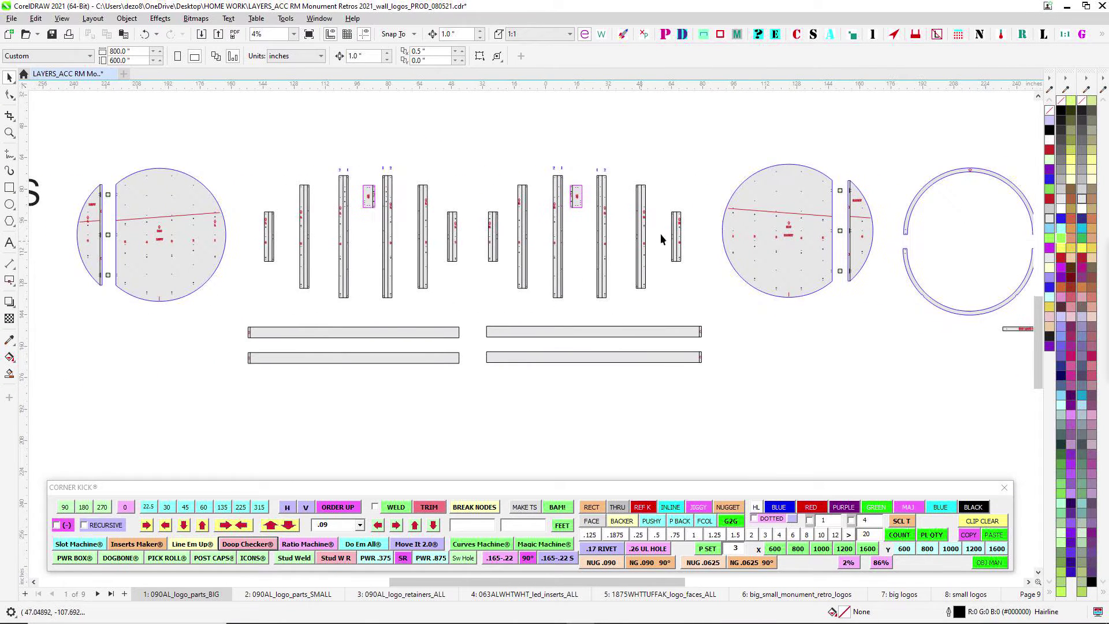
scroll(664, 230, up, 3)
scroll(430, 269, down, 1)
scroll(421, 304, down, 1)
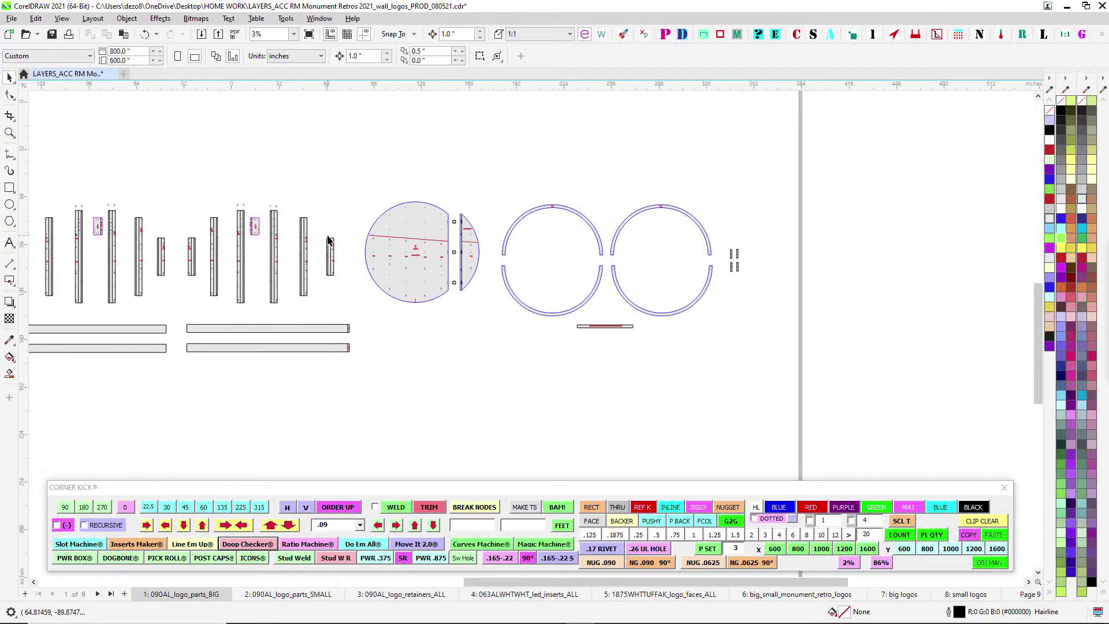
Select one of the small magenta-outlined plates between the vertical bars and compare it with its counterpart in the other logo set
scroll(489, 221, up, 4)
scroll(844, 220, right, 2)
drag(695, 217, 605, 346)
scroll(565, 323, down, 2)
scroll(564, 321, down, 2)
drag(239, 298, 386, 286)
scroll(370, 278, up, 1)
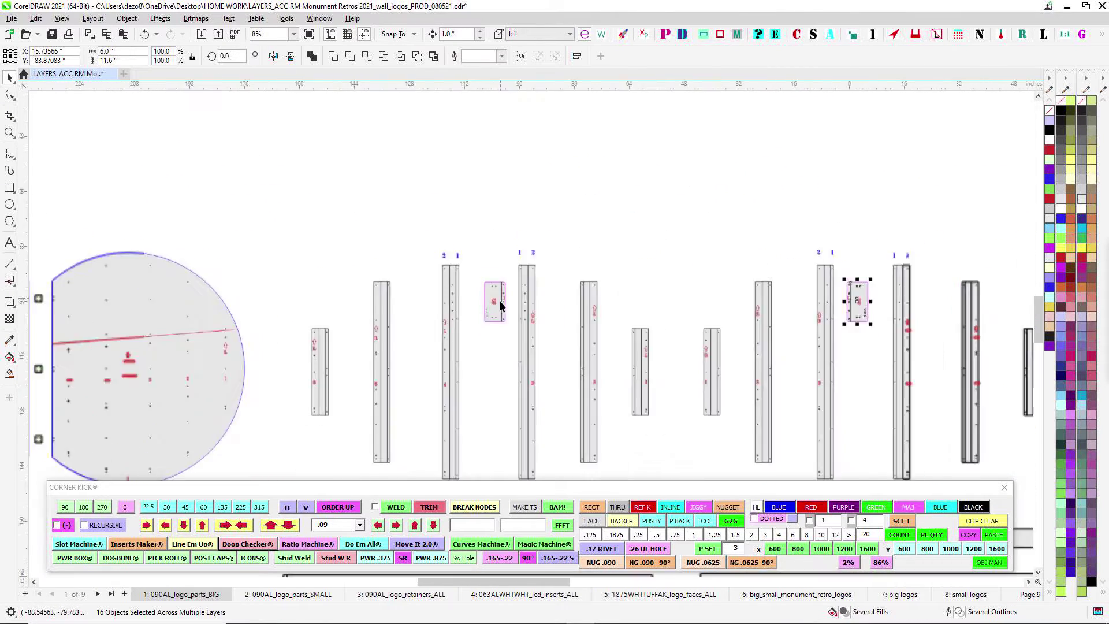
scroll(495, 307, down, 1)
drag(741, 289, 190, 230)
drag(658, 275, 414, 264)
scroll(581, 230, up, 1)
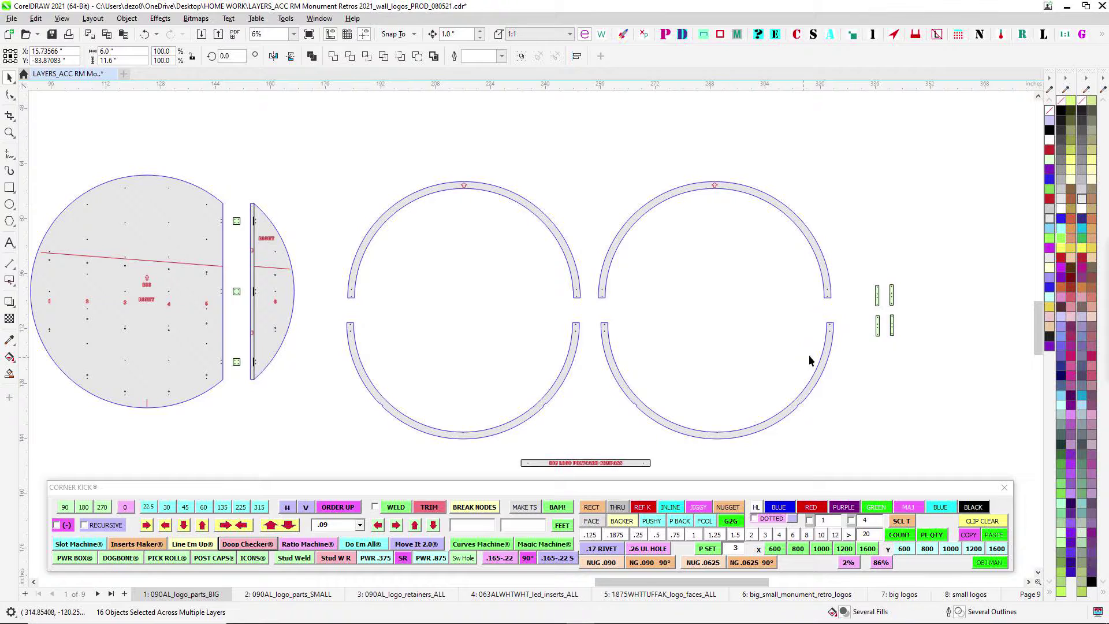
Inspect the split rings, the small connector plates and the BIG LOGO POLYCARB COMPASS strip, selecting the strip with its holes
scroll(893, 312, up, 2)
drag(906, 243, 867, 347)
scroll(792, 255, down, 1)
drag(726, 223, 815, 202)
scroll(820, 199, up, 2)
scroll(797, 242, down, 2)
scroll(689, 302, up, 1)
scroll(409, 345, up, 2)
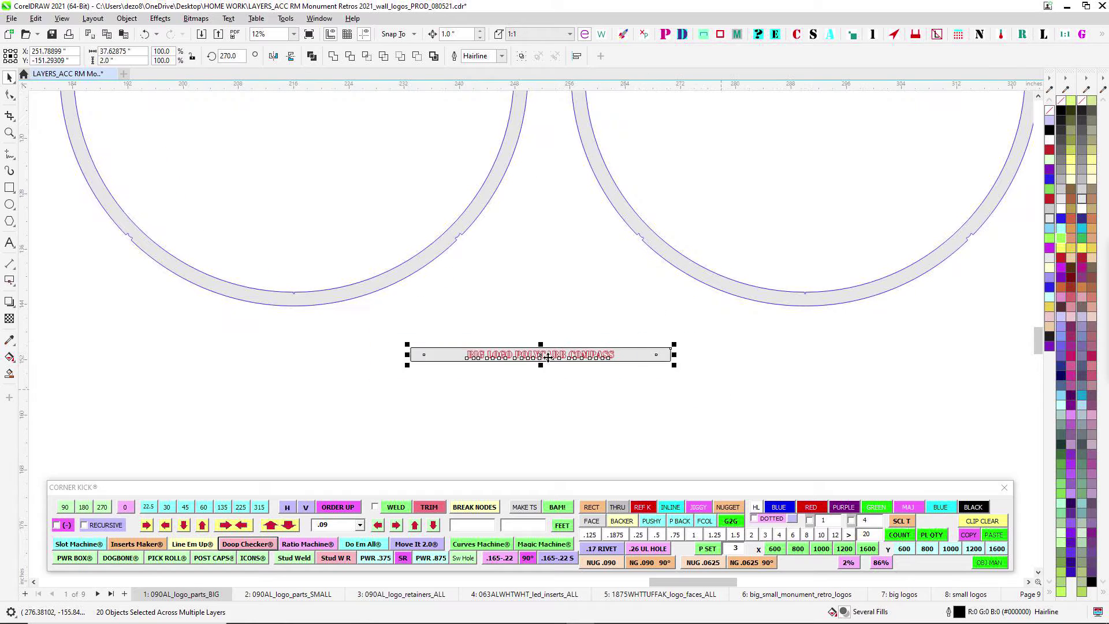
drag(702, 386, 701, 386)
scroll(588, 247, up, 2)
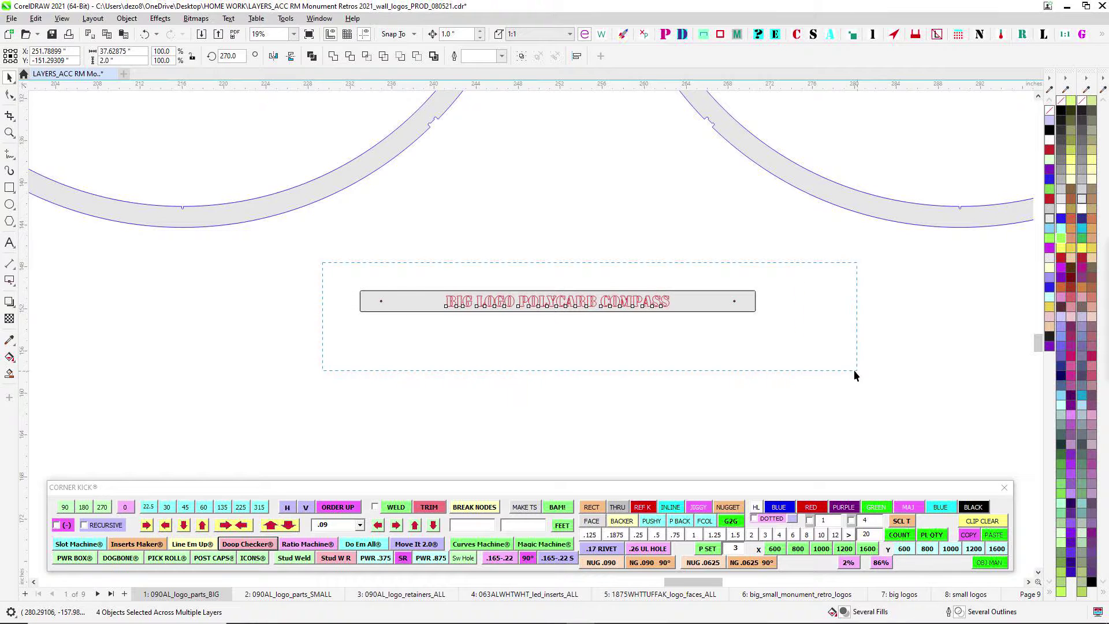
scroll(677, 437, down, 6)
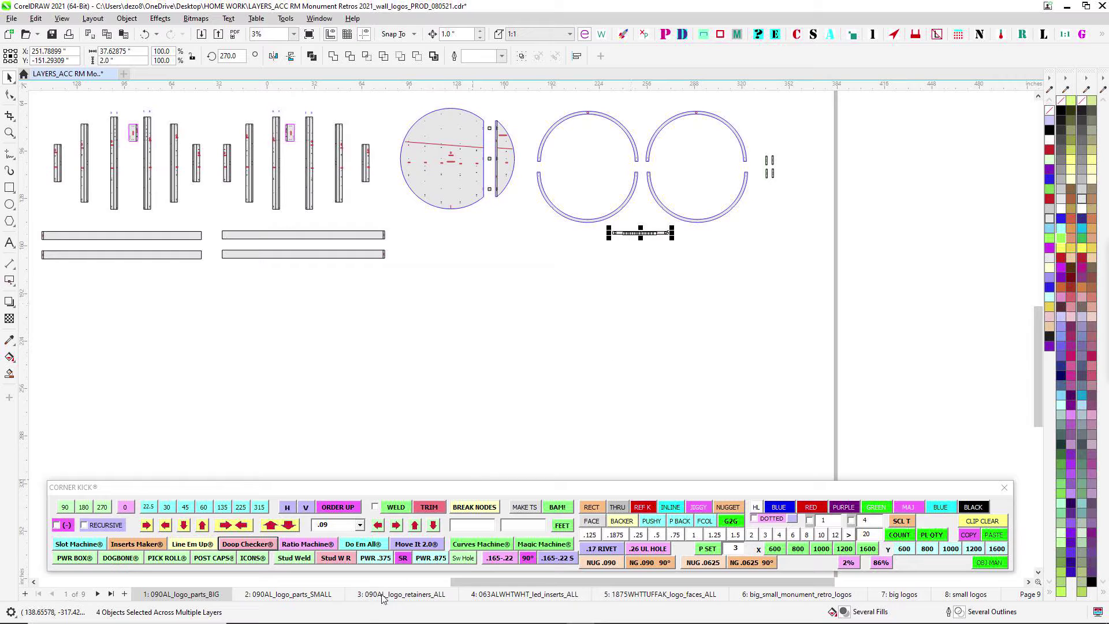
Open the 090AL_logo_parts_SMALL page and examine its left and right round backers, vertical bars and small plates
click(294, 594)
scroll(628, 150, up, 3)
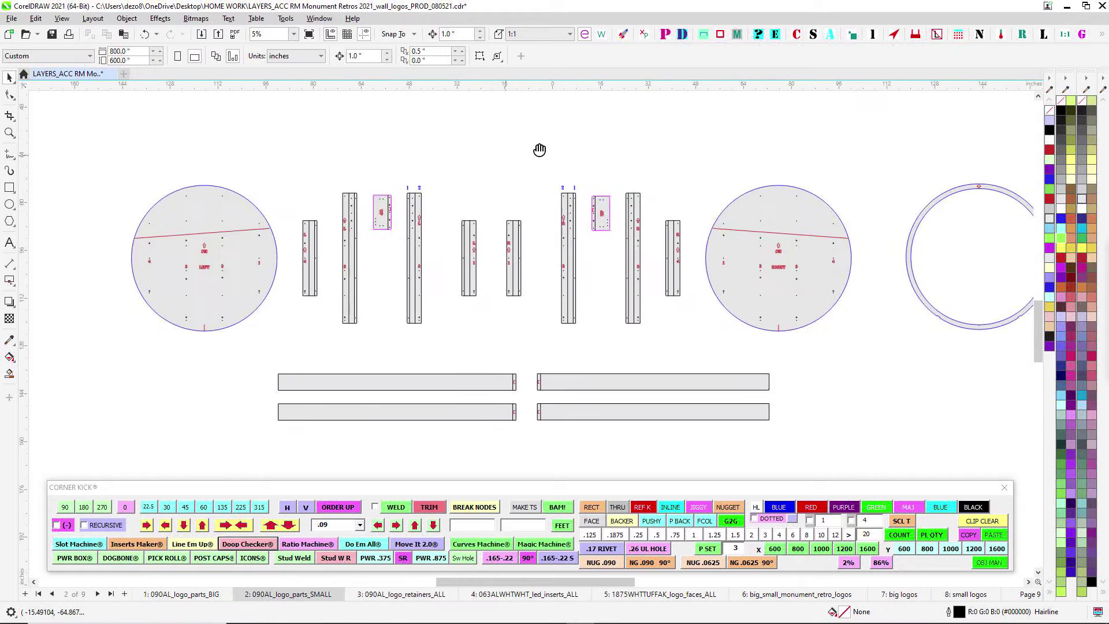
scroll(511, 230, up, 1)
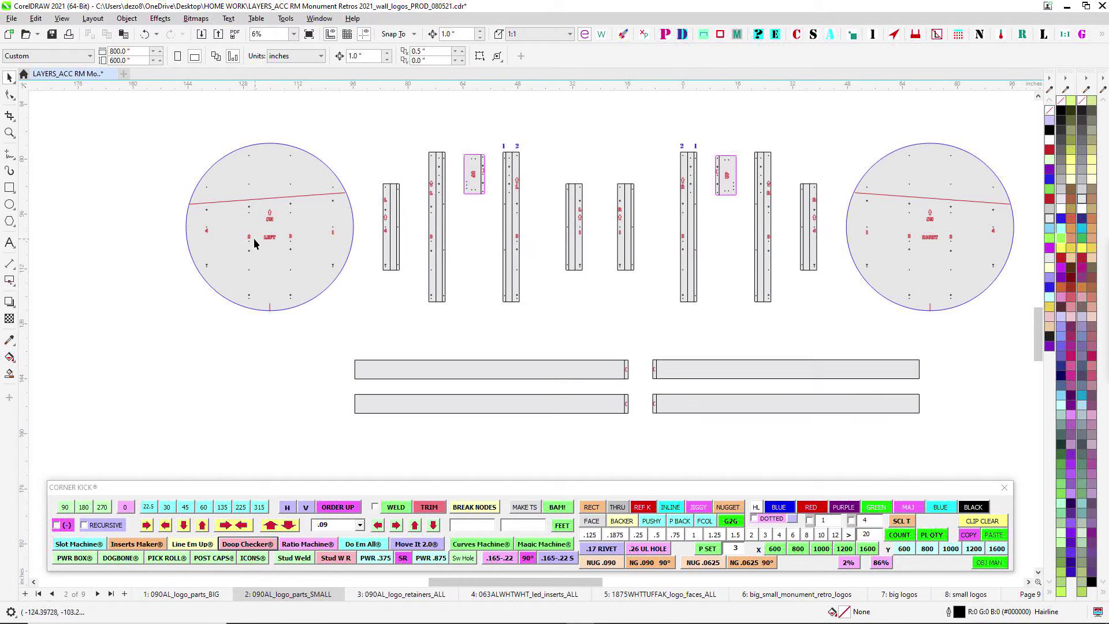
drag(996, 183, 830, 168)
scroll(554, 148, up, 4)
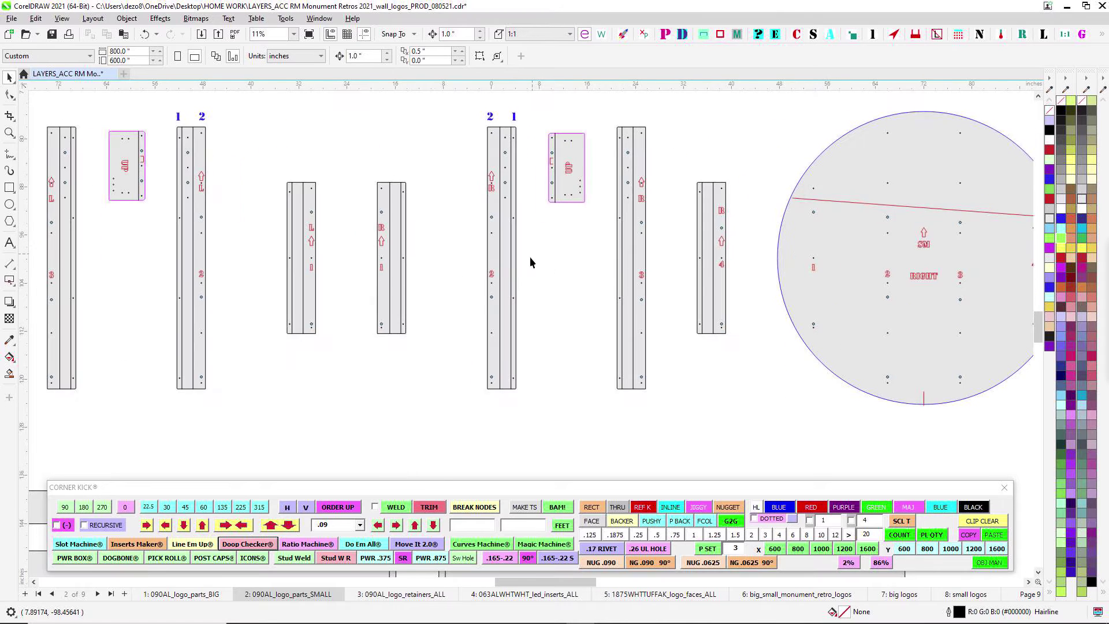
scroll(529, 254, down, 3)
drag(556, 317, 577, 265)
drag(387, 344, 510, 258)
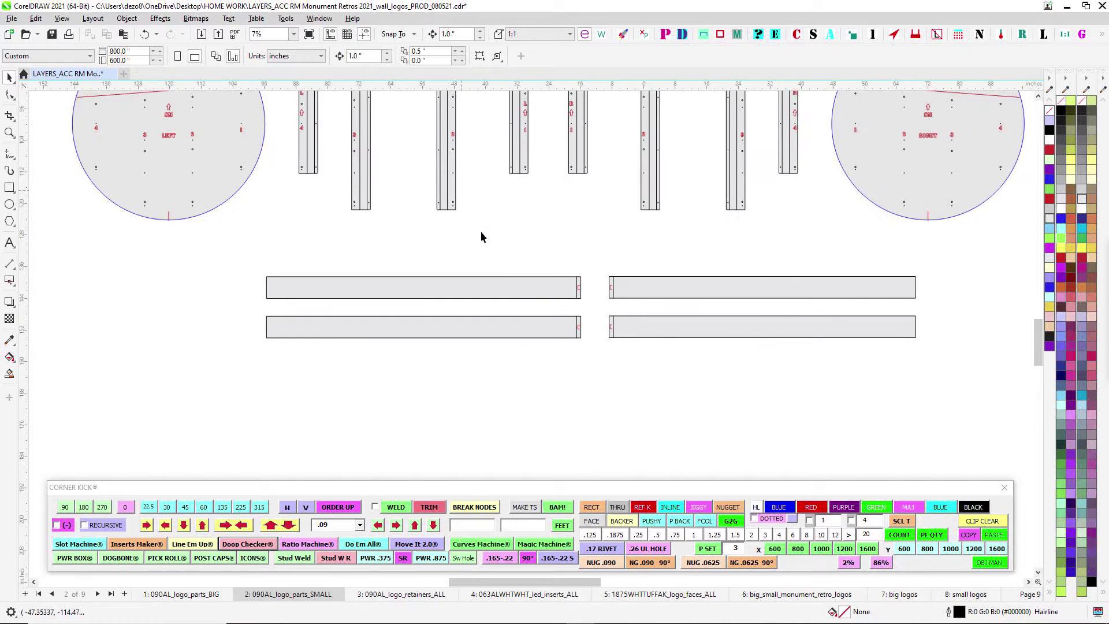
Select the small logos' long horizontal strips and their two one-piece rings in turn to inspect them
scroll(511, 258, down, 3)
drag(331, 248, 852, 343)
drag(896, 300, 442, 403)
scroll(438, 180, up, 1)
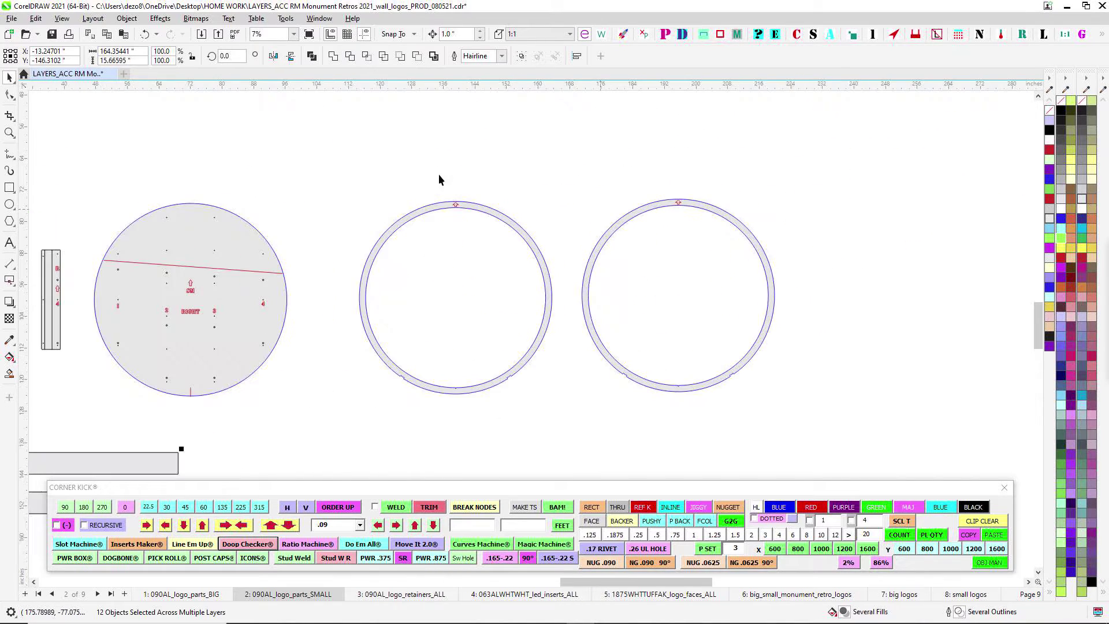
drag(858, 446, 855, 443)
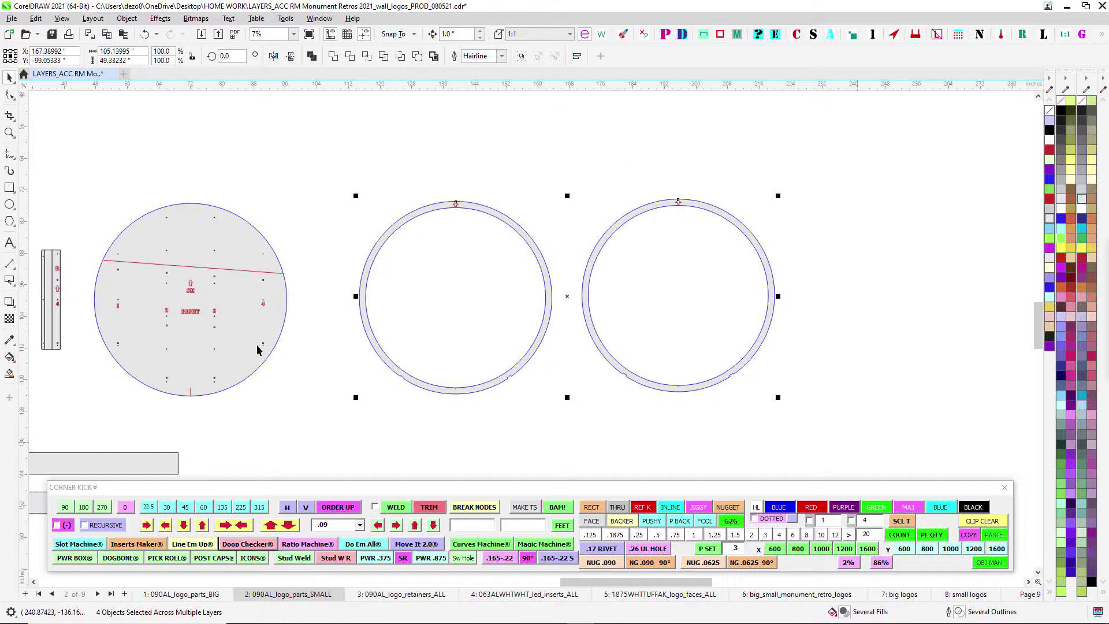
drag(718, 436, 732, 269)
scroll(732, 269, up, 1)
Open the 090AL_logo_retainers_ALL page and examine the split retainer rings, selecting the small connector plates between their halves
click(402, 594)
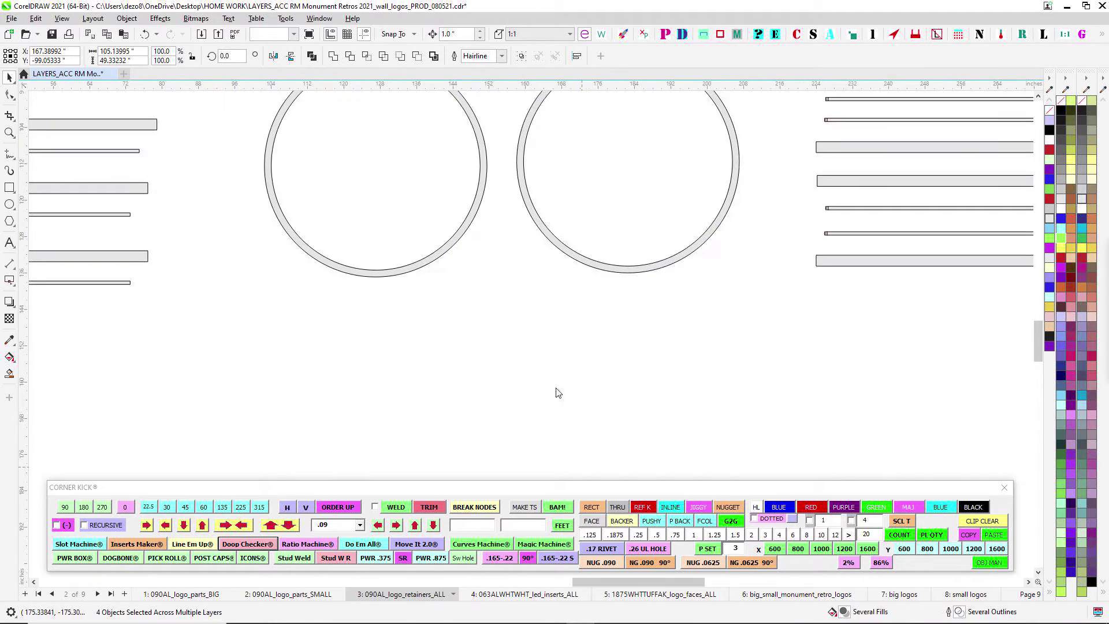
scroll(694, 335, down, 2)
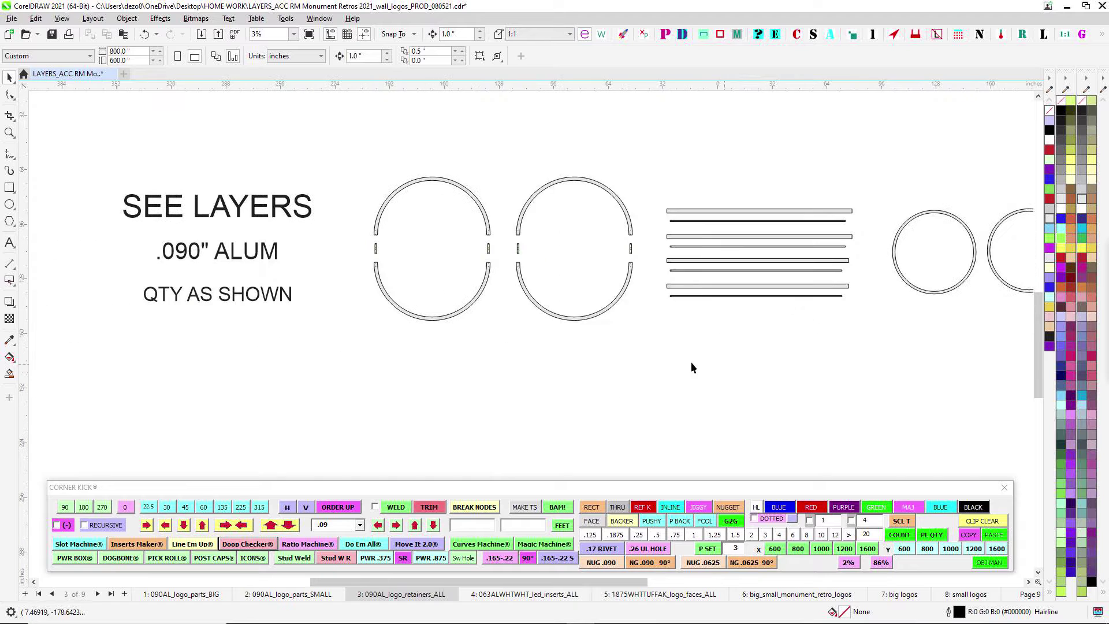
scroll(488, 252, up, 4)
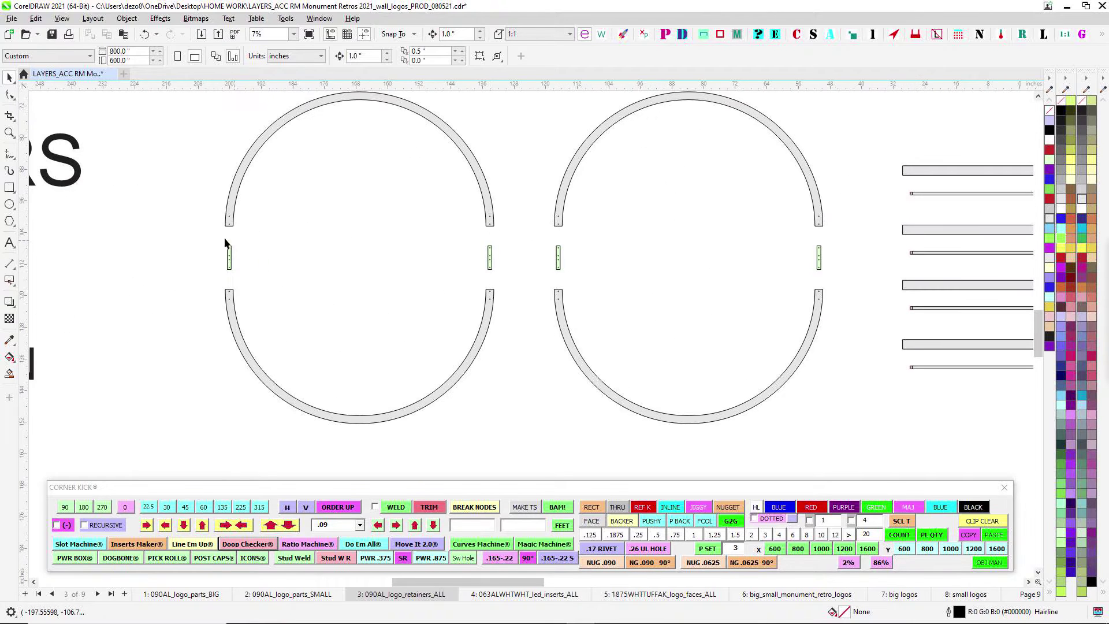
drag(826, 254, 862, 268)
scroll(498, 239, up, 2)
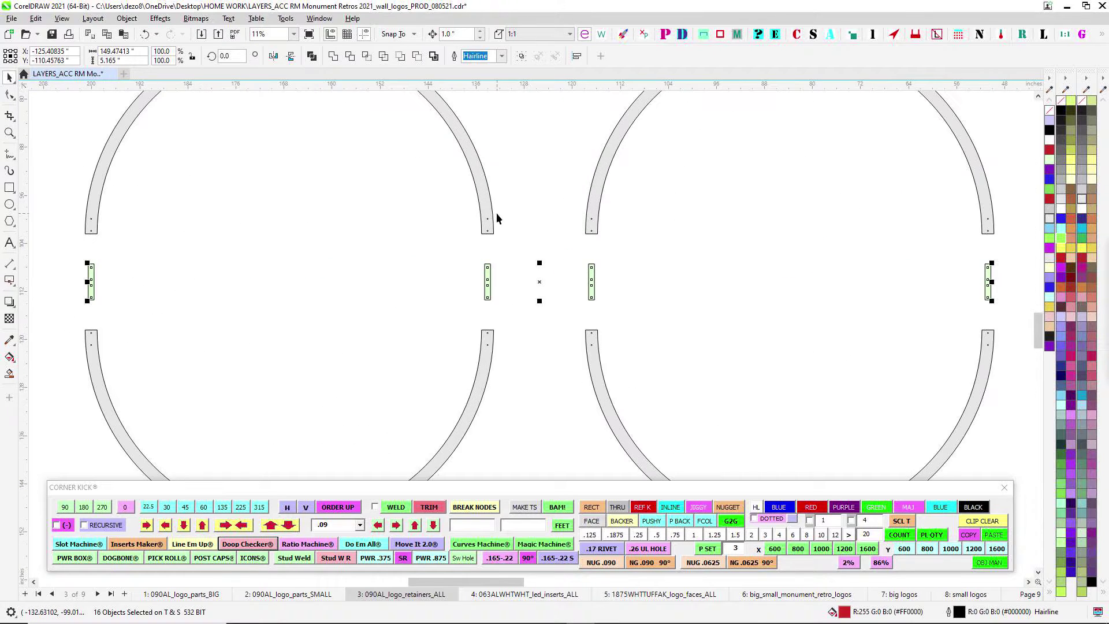
scroll(393, 292, down, 1)
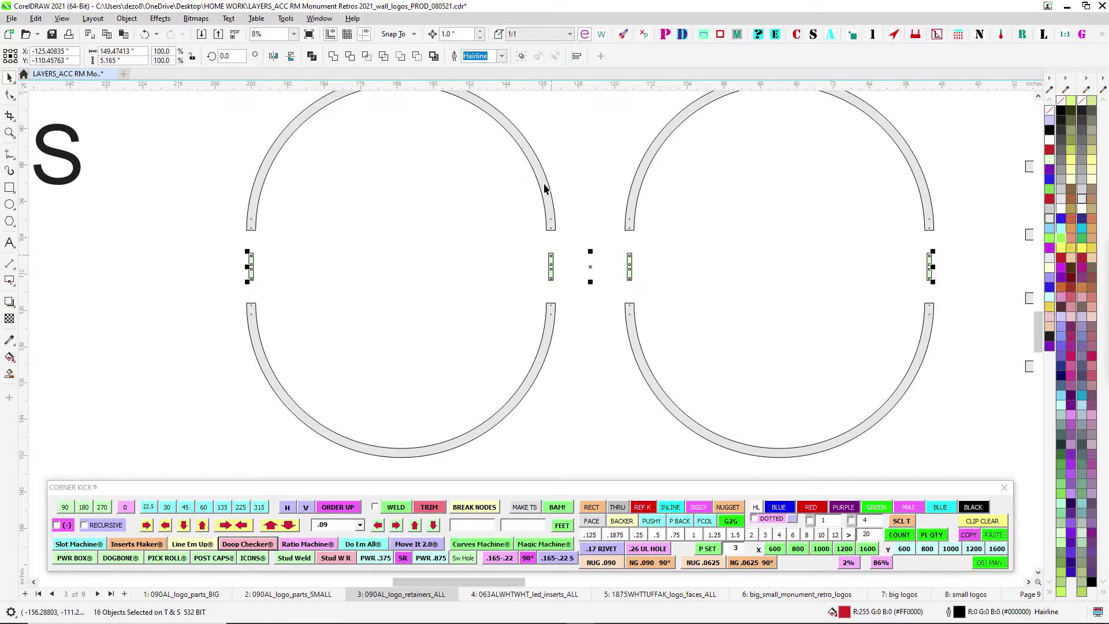
Examine the long horizontal retainer strips of both logo sizes and select the two one-piece retainer rings between them
scroll(677, 280, right, 3)
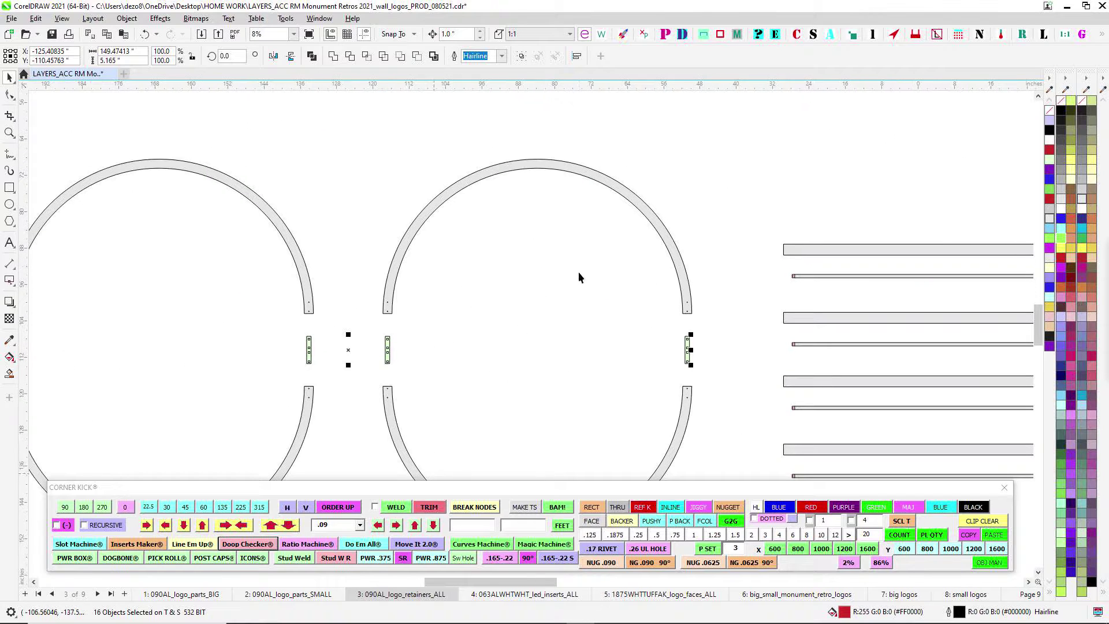
scroll(529, 374, right, 5)
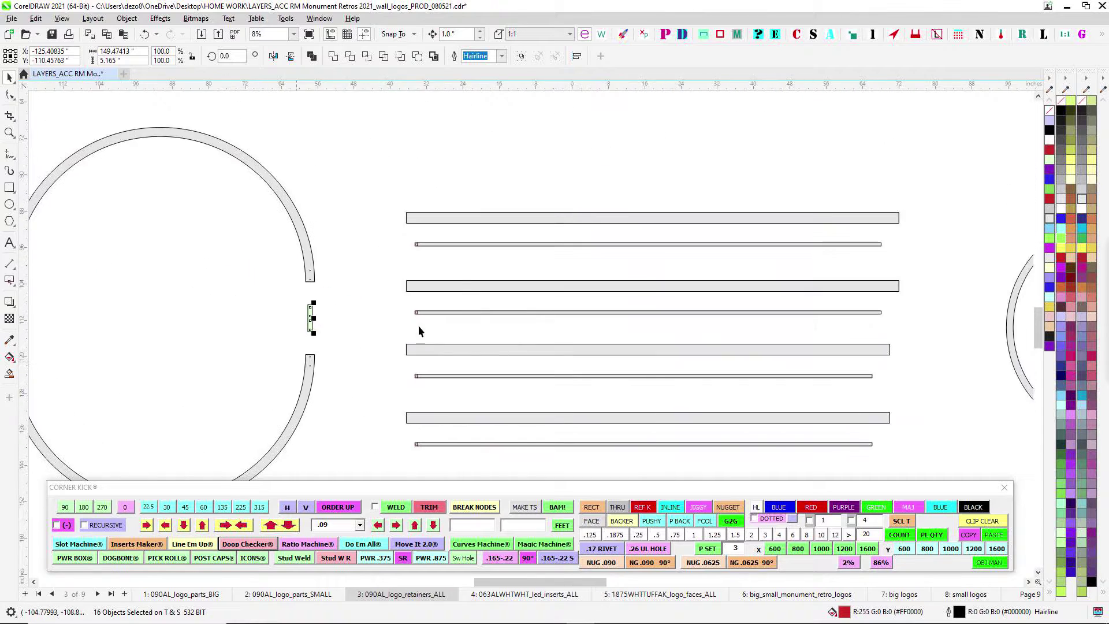
scroll(476, 309, down, 1)
scroll(331, 339, right, 5)
scroll(651, 267, right, 2)
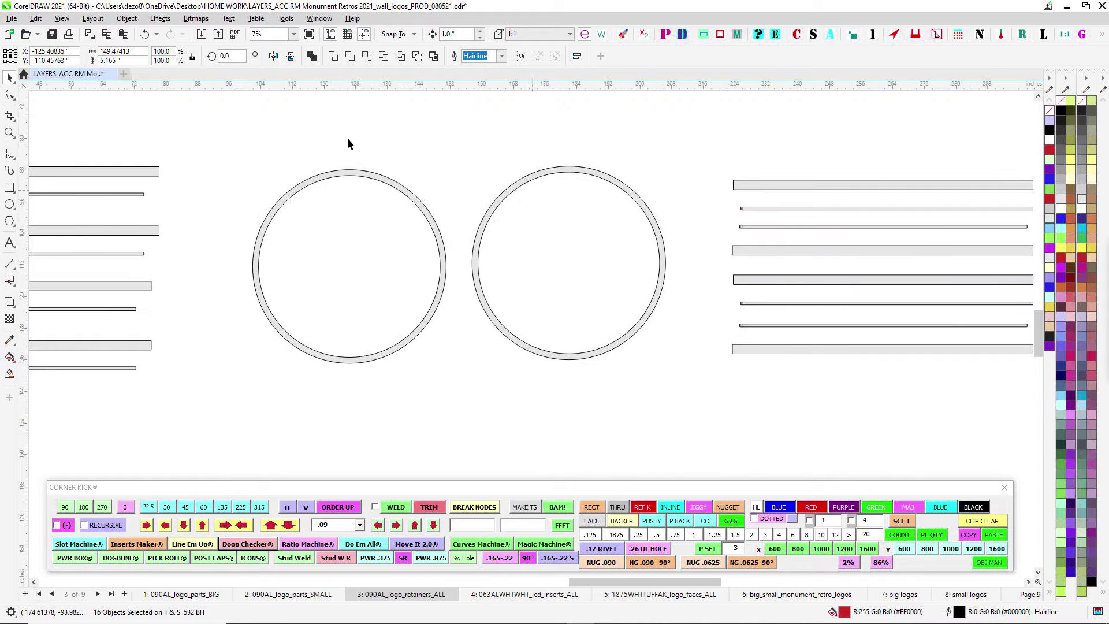
drag(230, 144, 745, 462)
scroll(753, 361, right, 3)
scroll(820, 393, down, 1)
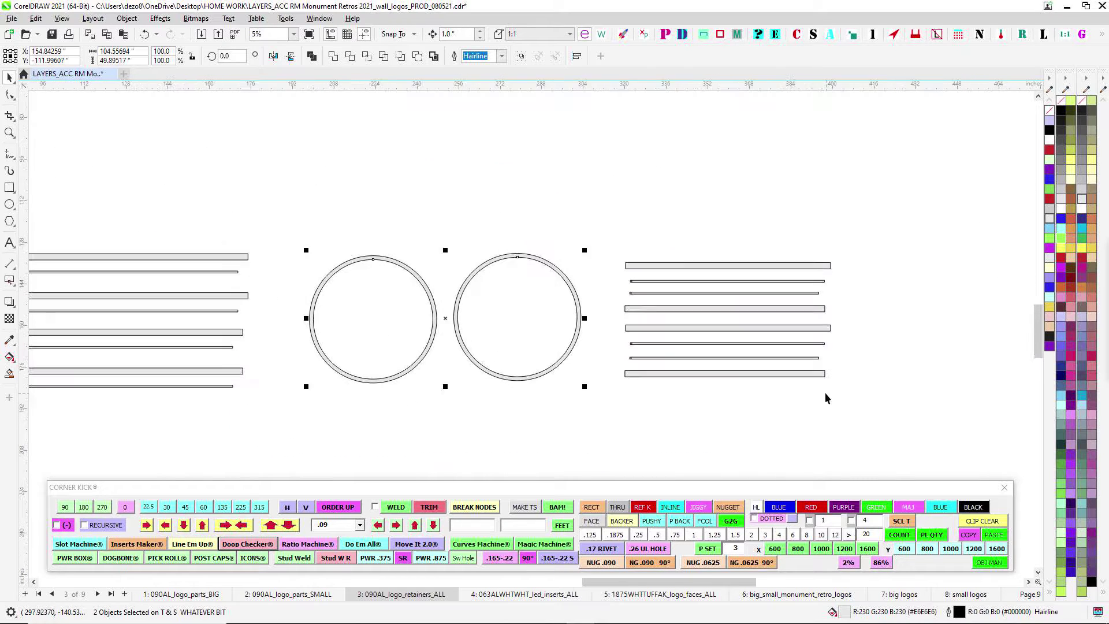
Open the 063ALWHTWHT_led_inserts_ALL page and examine the split big inserts and the one-piece small inserts
click(503, 594)
scroll(555, 345, down, 2)
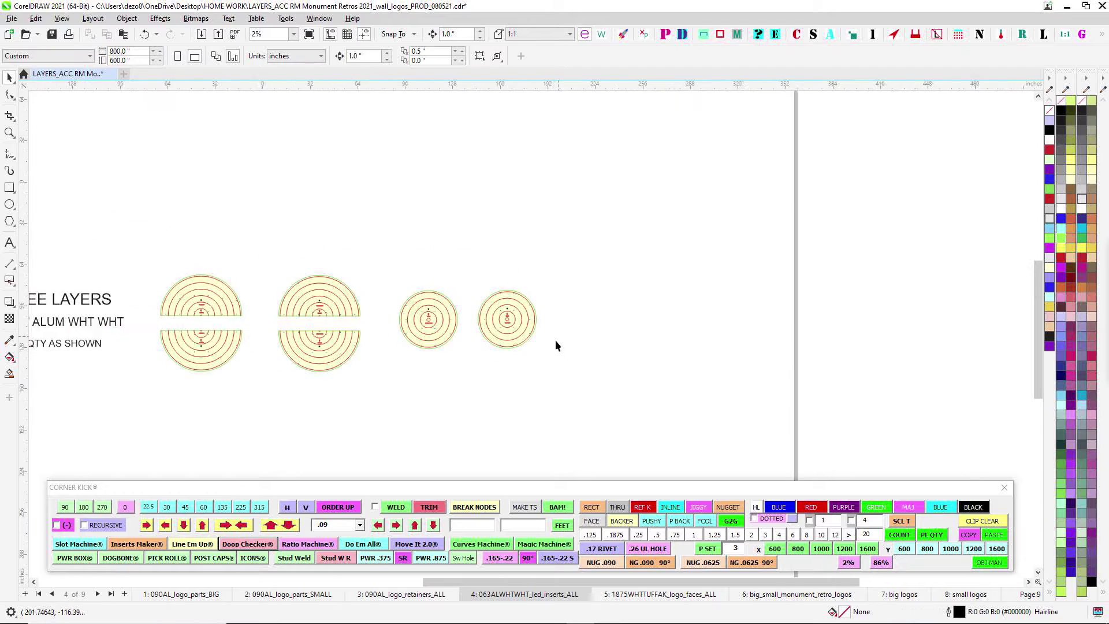
drag(443, 288, 557, 194)
scroll(474, 151, up, 2)
drag(483, 165, 762, 169)
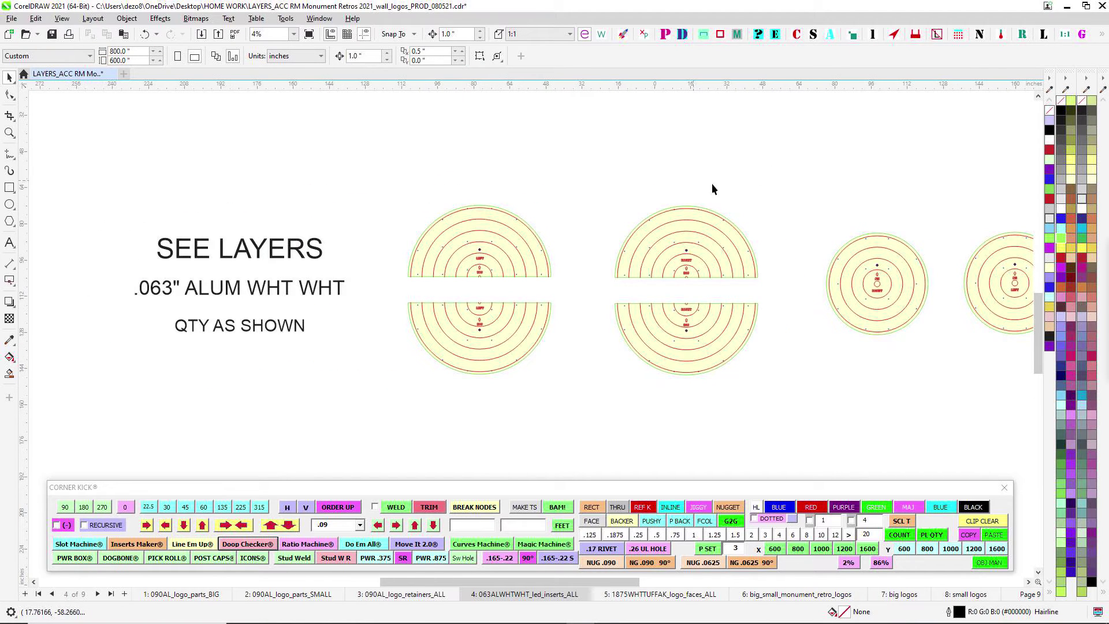
scroll(715, 189, right, 3)
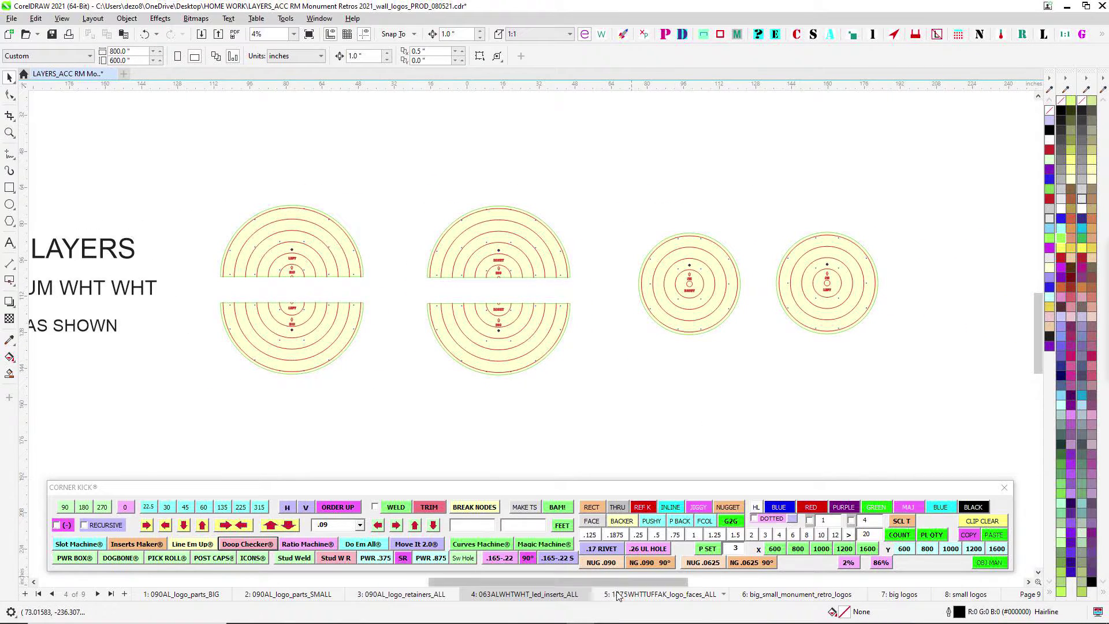
Open the 1875WHTTUFFAK_logo_faces_ALL page and inspect the two small round faces, selecting the one farthest from the material notes
click(659, 594)
drag(540, 211, 660, 152)
drag(737, 180, 572, 172)
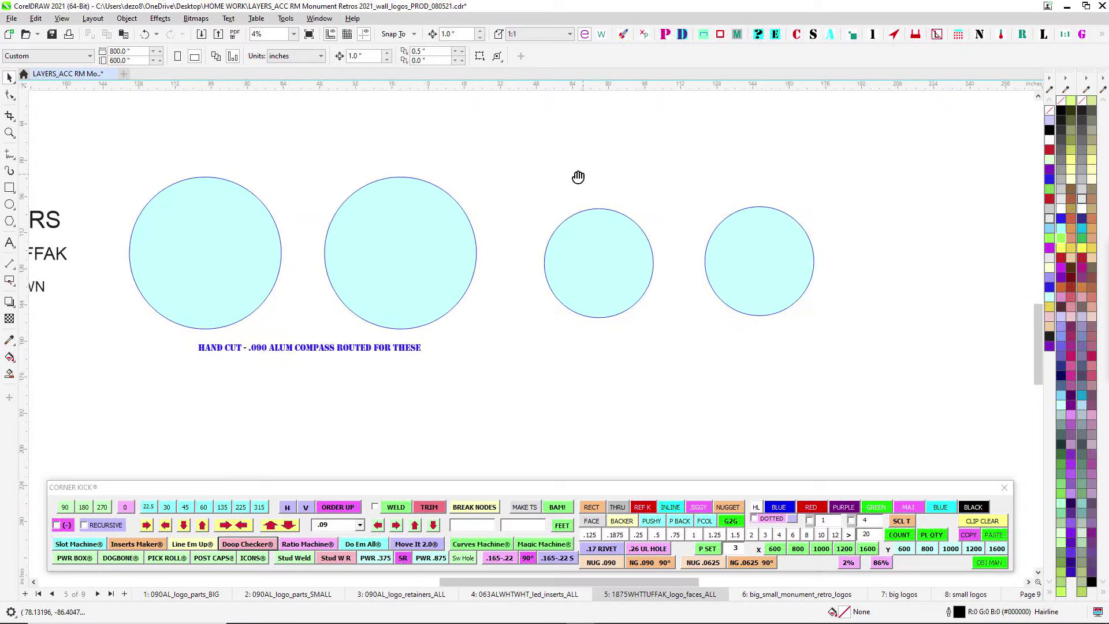
scroll(500, 176, down, 1)
drag(501, 175, 880, 327)
scroll(769, 167, up, 1)
drag(620, 162, 858, 399)
scroll(576, 182, up, 1)
scroll(836, 338, left, 5)
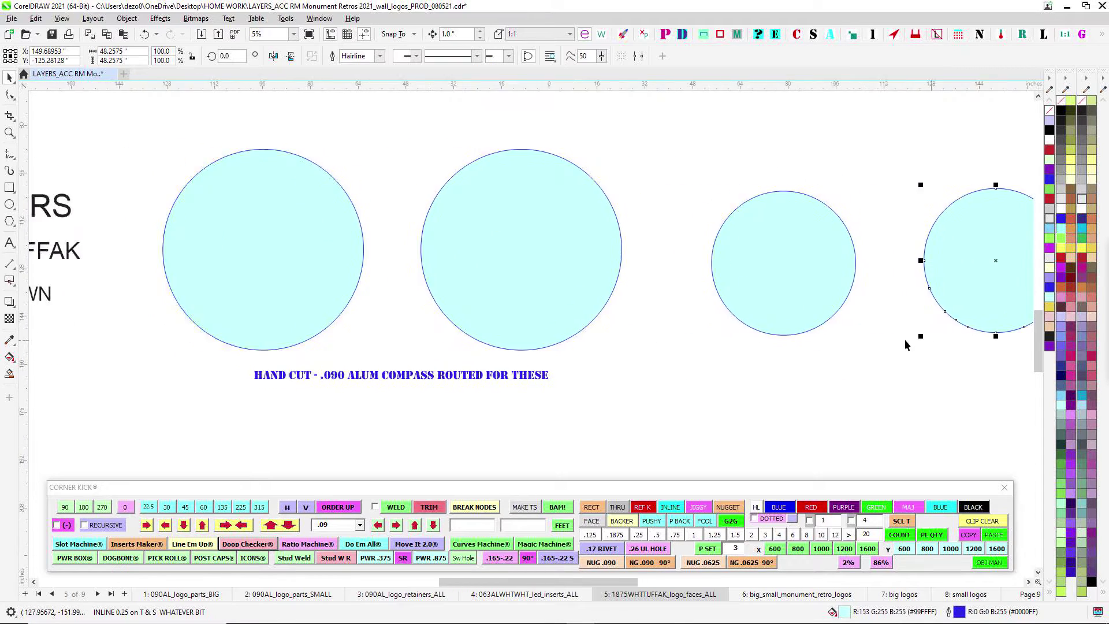
Select the first big round face to check its size, and select the hand-cut note below the two big faces
scroll(363, 213, up, 2)
click(362, 213)
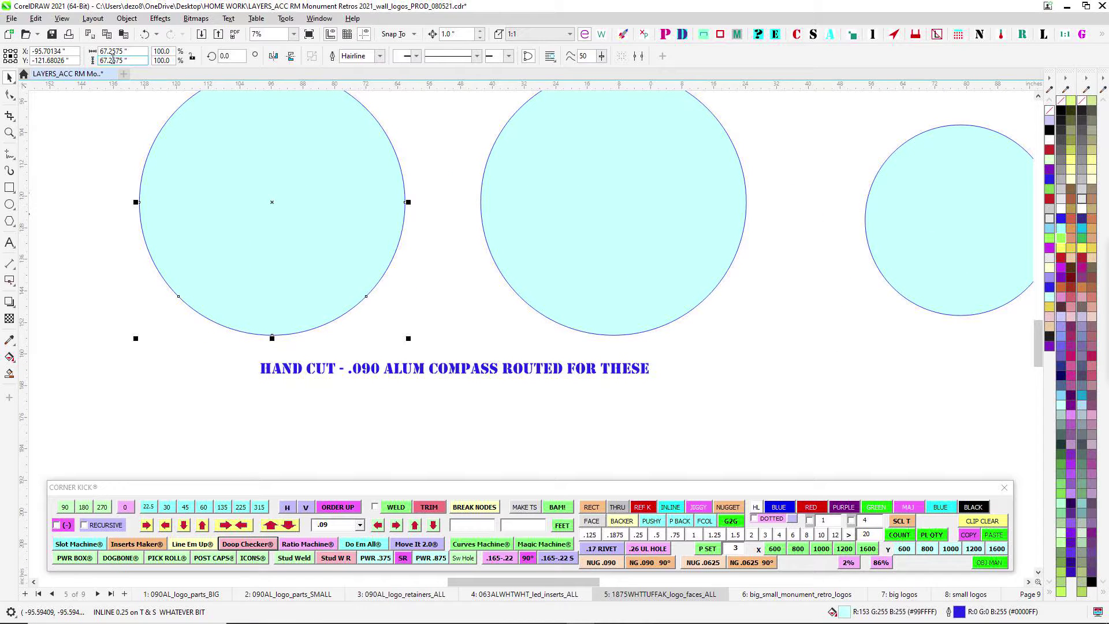
drag(397, 139, 535, 202)
scroll(534, 202, down, 1)
drag(553, 314, 511, 248)
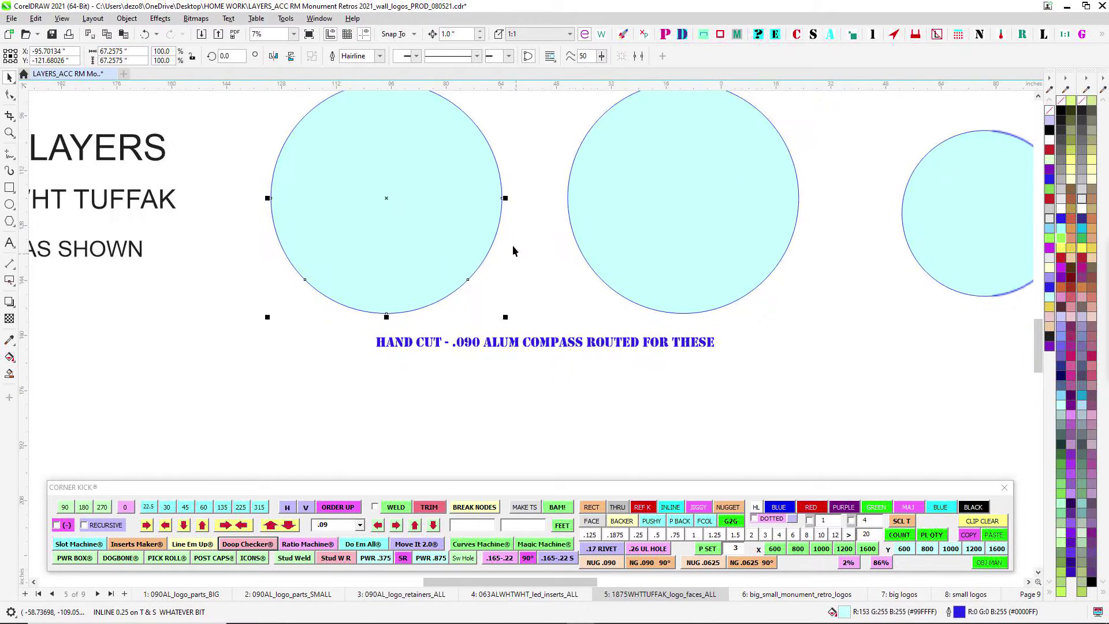
scroll(490, 283, up, 1)
drag(308, 330, 899, 404)
scroll(598, 329, down, 1)
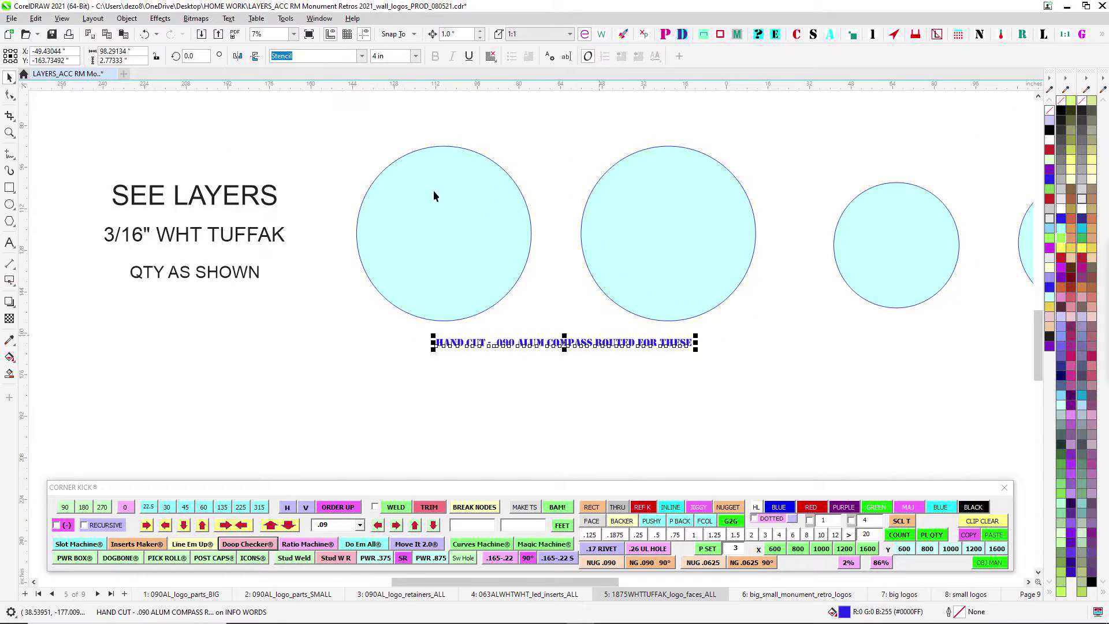
scroll(463, 208, up, 1)
scroll(433, 214, down, 1)
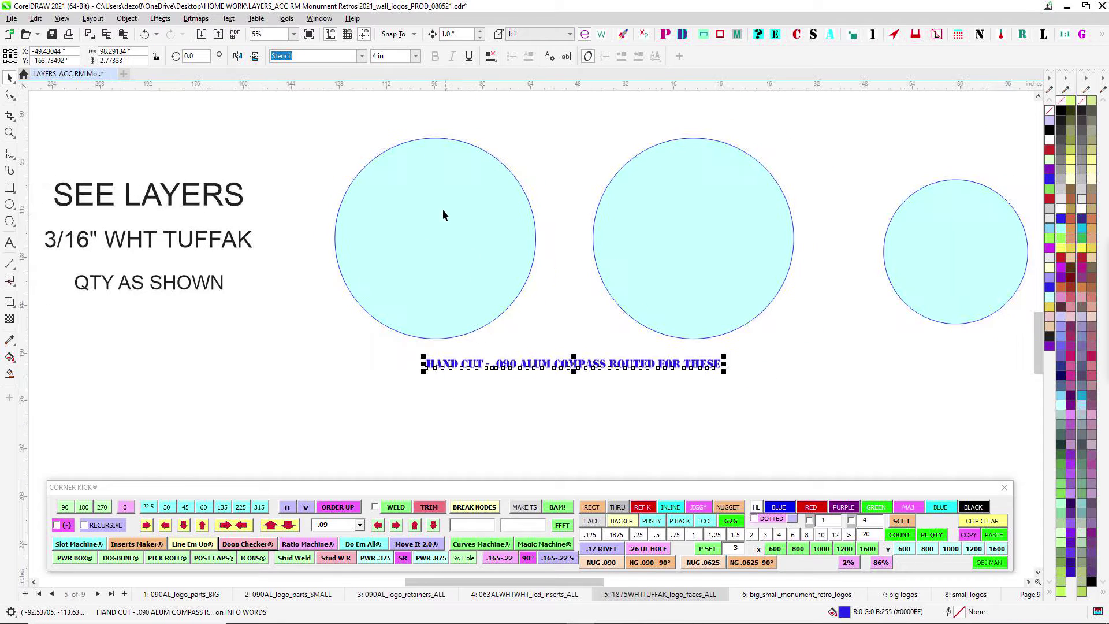
Look over the install patterns on the big_small_monument_retro_logos page and the complete layout on the big logos page
click(801, 594)
scroll(498, 363, down, 1)
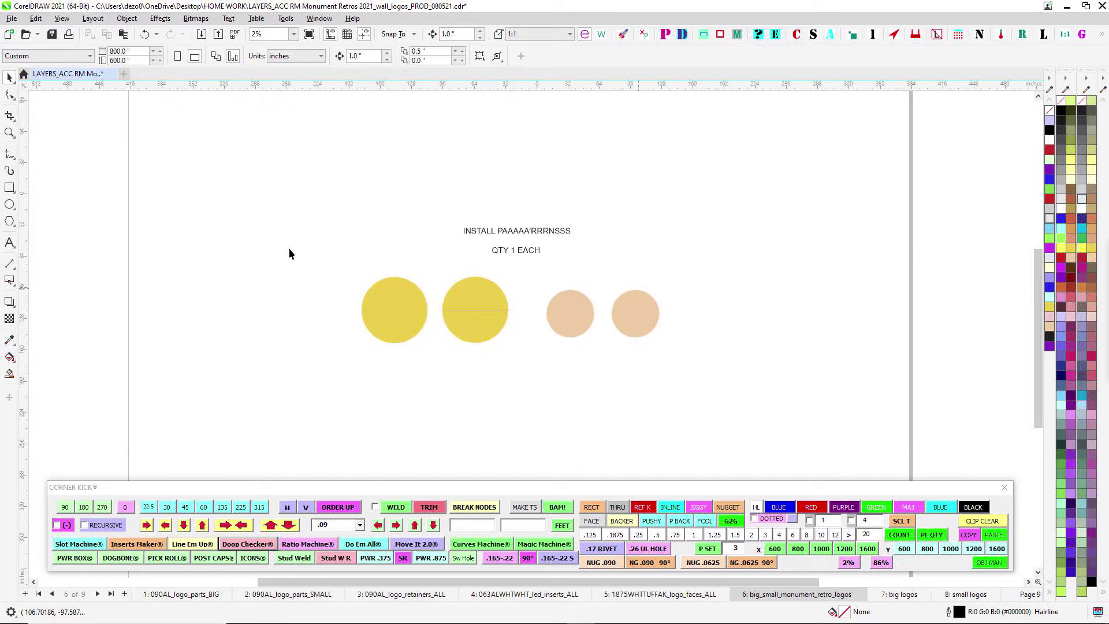
scroll(415, 287, up, 3)
scroll(404, 294, down, 2)
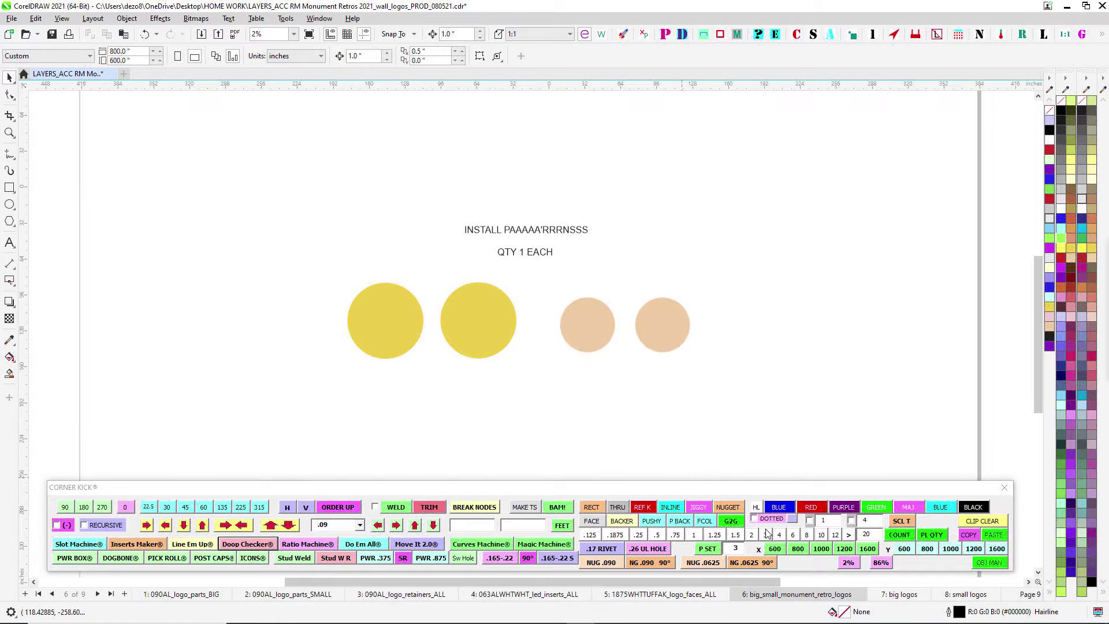
click(899, 594)
scroll(508, 184, down, 1)
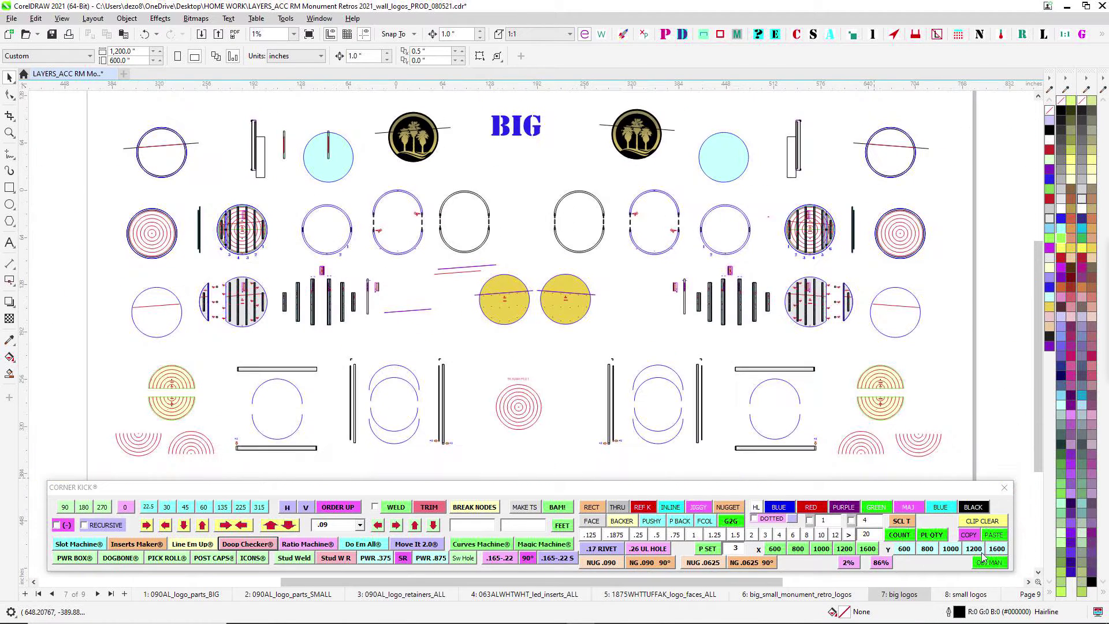
Open the small logos page and examine the right-hand logo's bars, flap plate and assemblies above the ALIGN SCRIBE WITH NOTCH note
click(967, 595)
scroll(601, 196, up, 2)
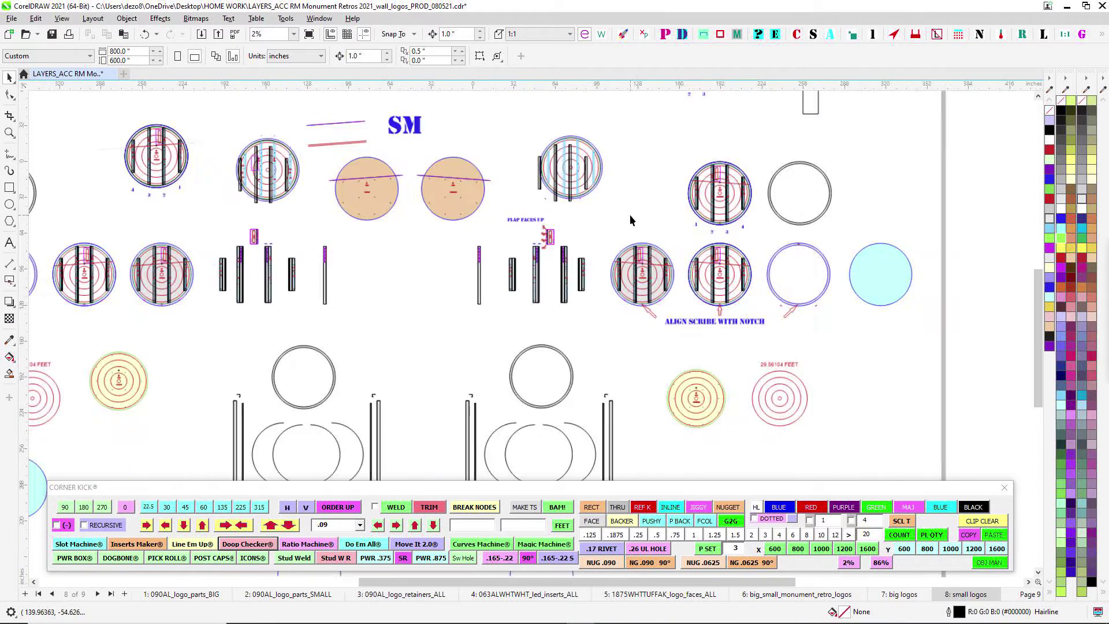
drag(644, 223, 611, 186)
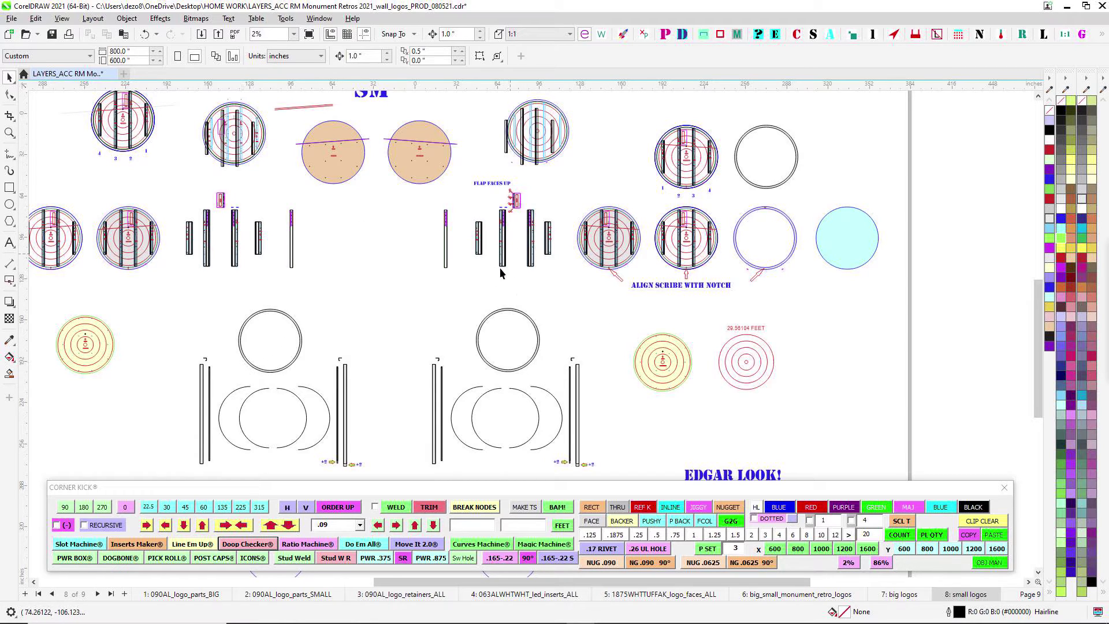
drag(499, 264, 430, 294)
scroll(595, 253, up, 5)
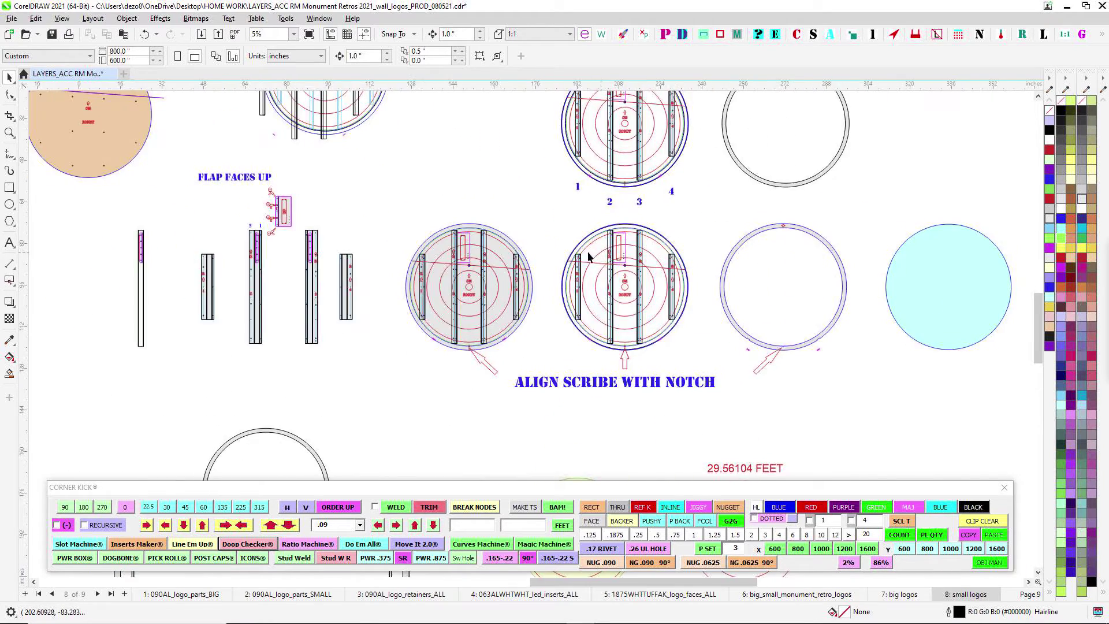
Examine the SM LEFT backer assembly with its numbered vertical bars, flap plate and slanted wall line
scroll(787, 233, down, 4)
drag(589, 260, 958, 210)
scroll(399, 243, up, 2)
scroll(407, 238, up, 2)
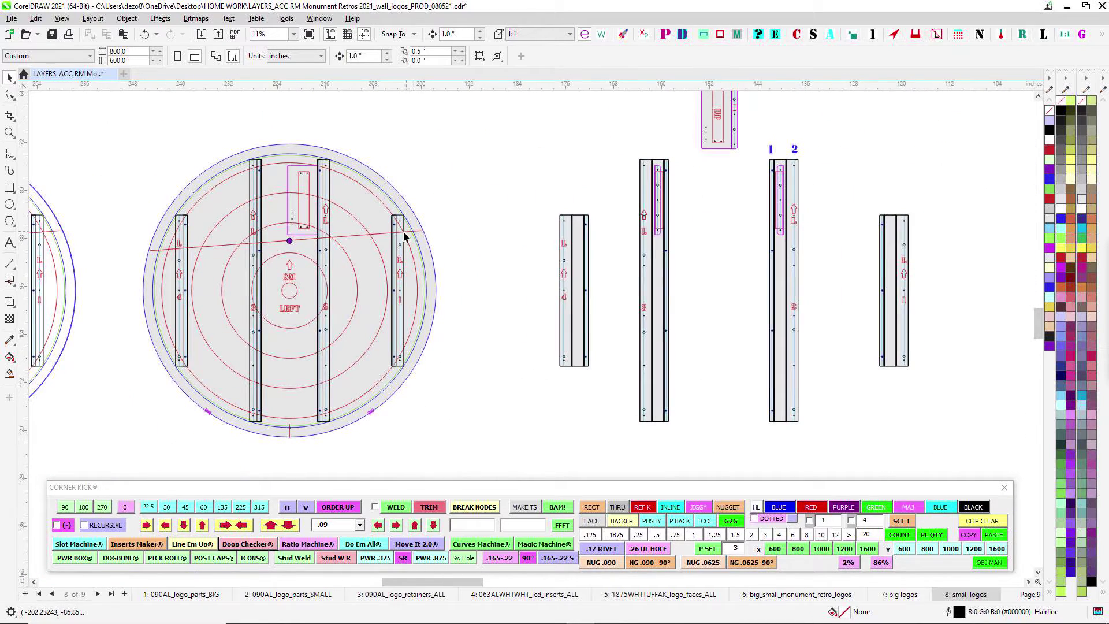
scroll(554, 249, left, 3)
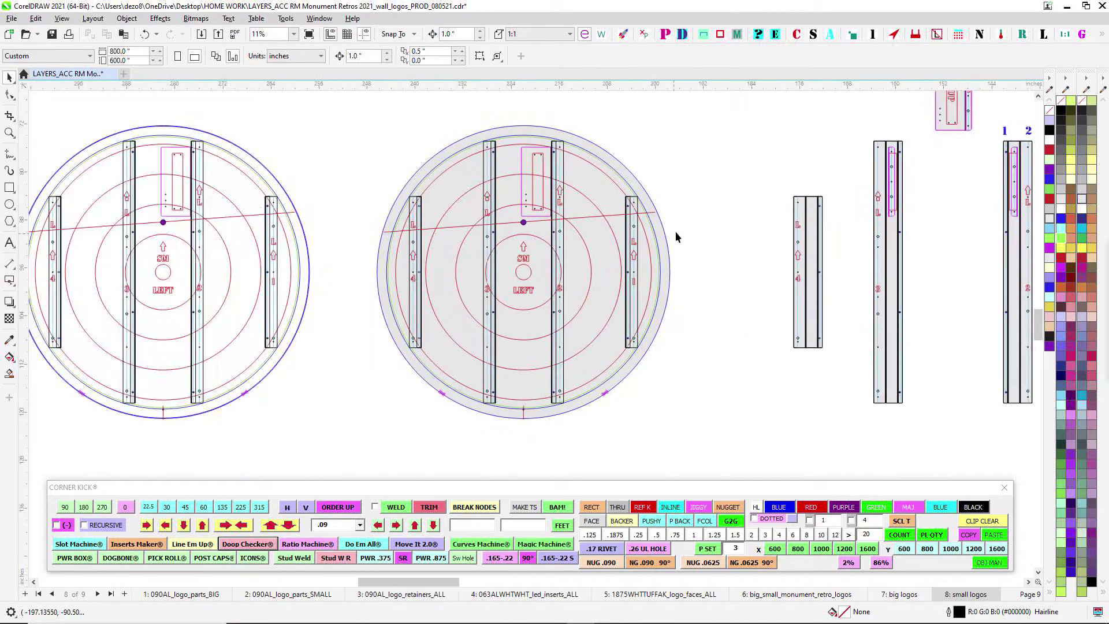
scroll(659, 217, up, 1)
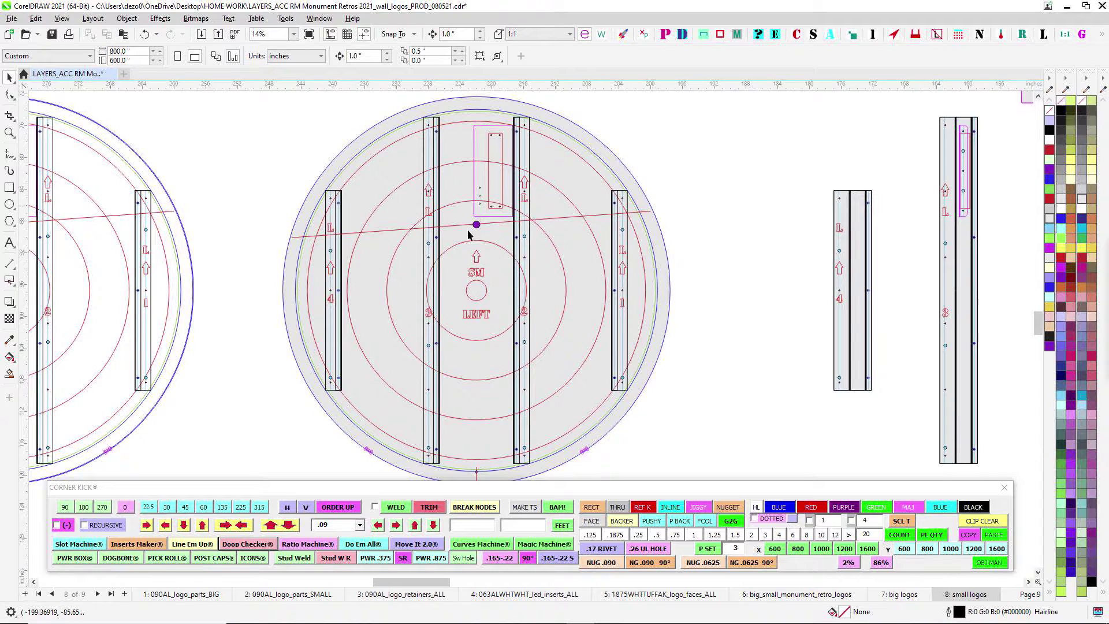
Open Page 9 and examine where the palm-tree logo crosses the sloped top edge of the monument in the sign drawing
click(1026, 594)
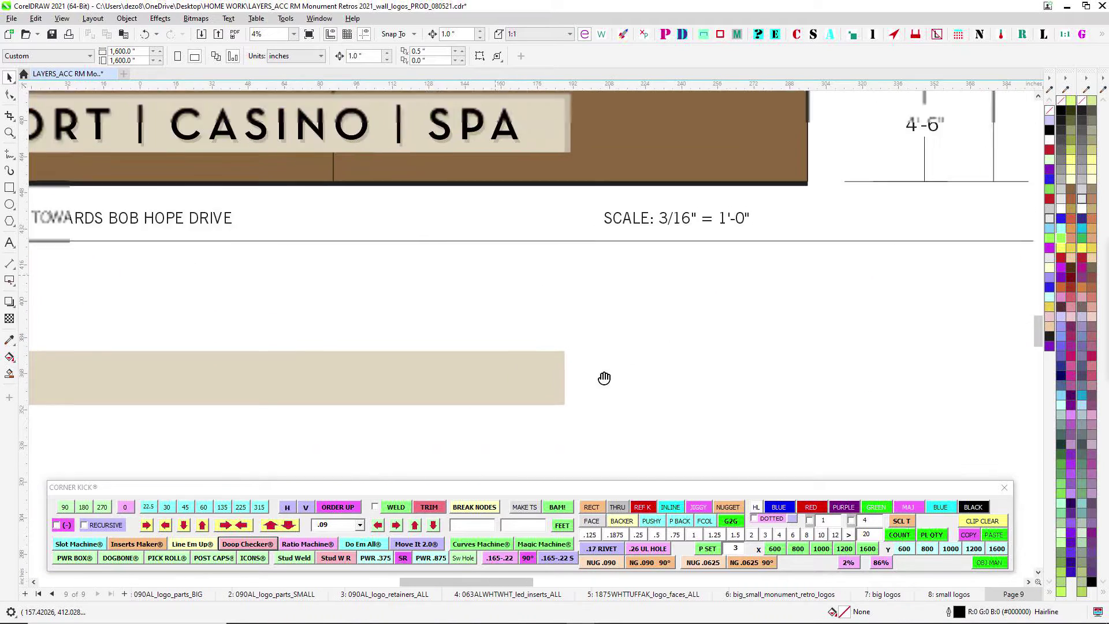
scroll(670, 202, up, 2)
scroll(505, 188, up, 3)
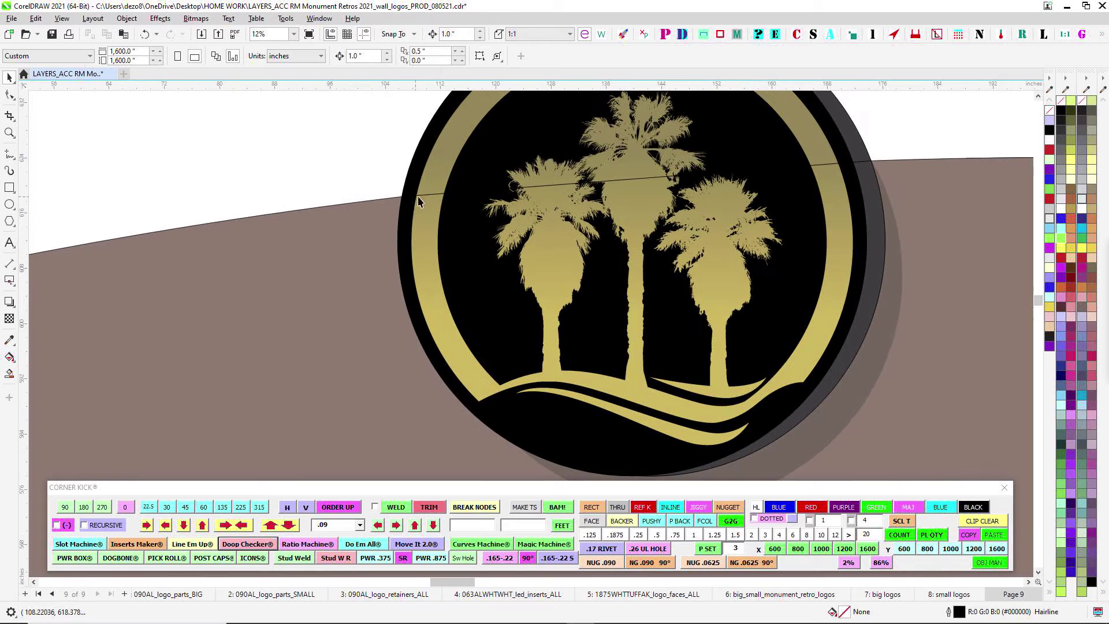
scroll(456, 266, down, 2)
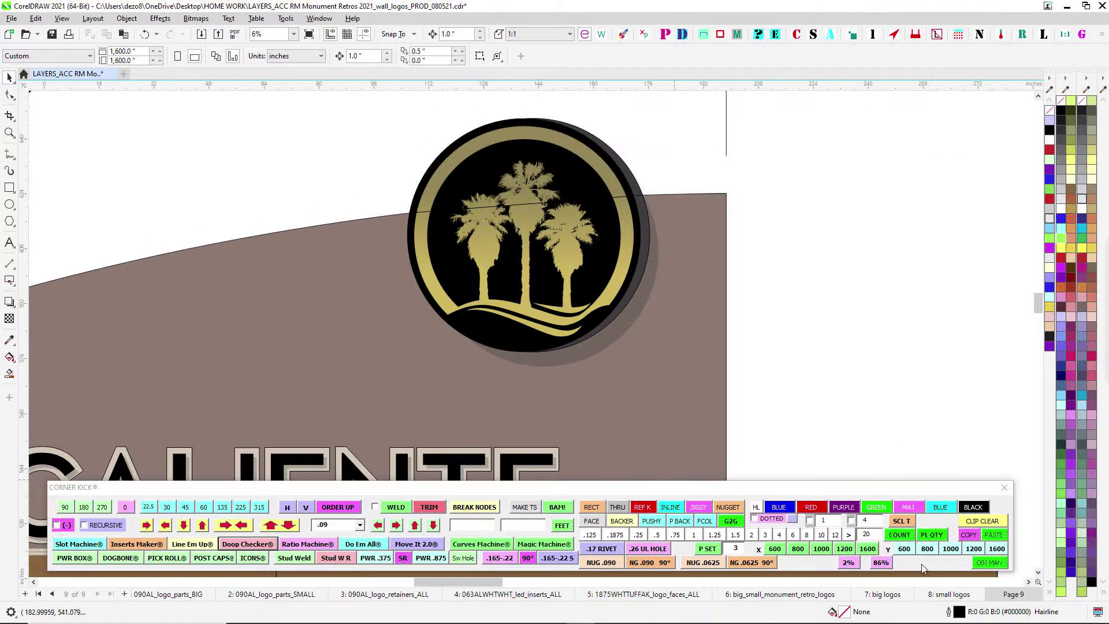
Return to the small logos page and examine the two palm-tree logos with the slanted monument edge line crossing them
click(950, 594)
scroll(695, 339, down, 1)
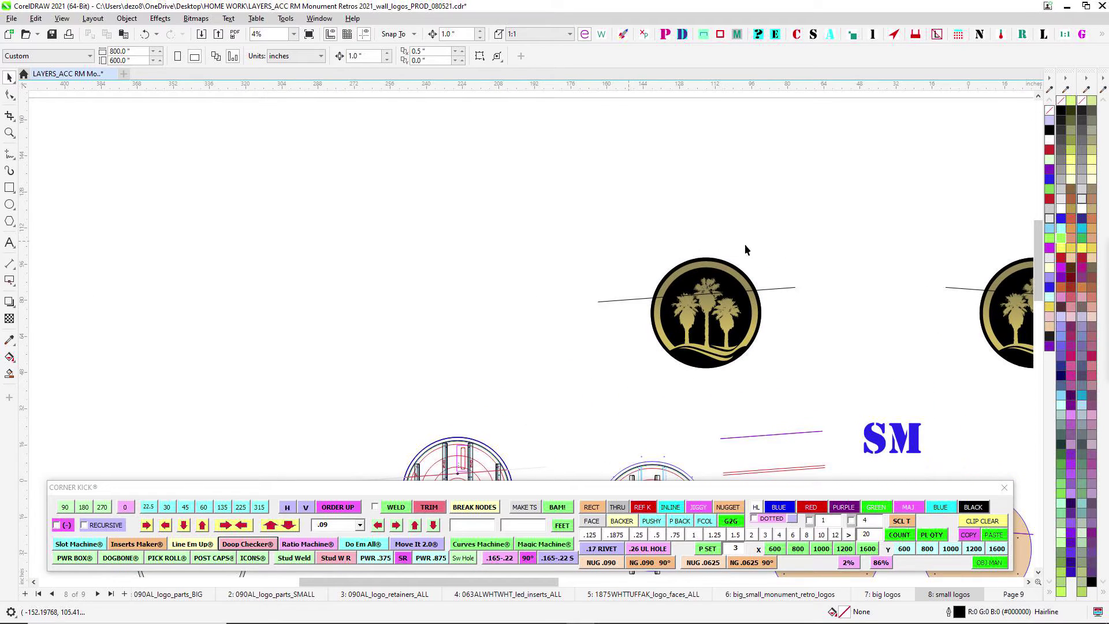
scroll(651, 259, up, 2)
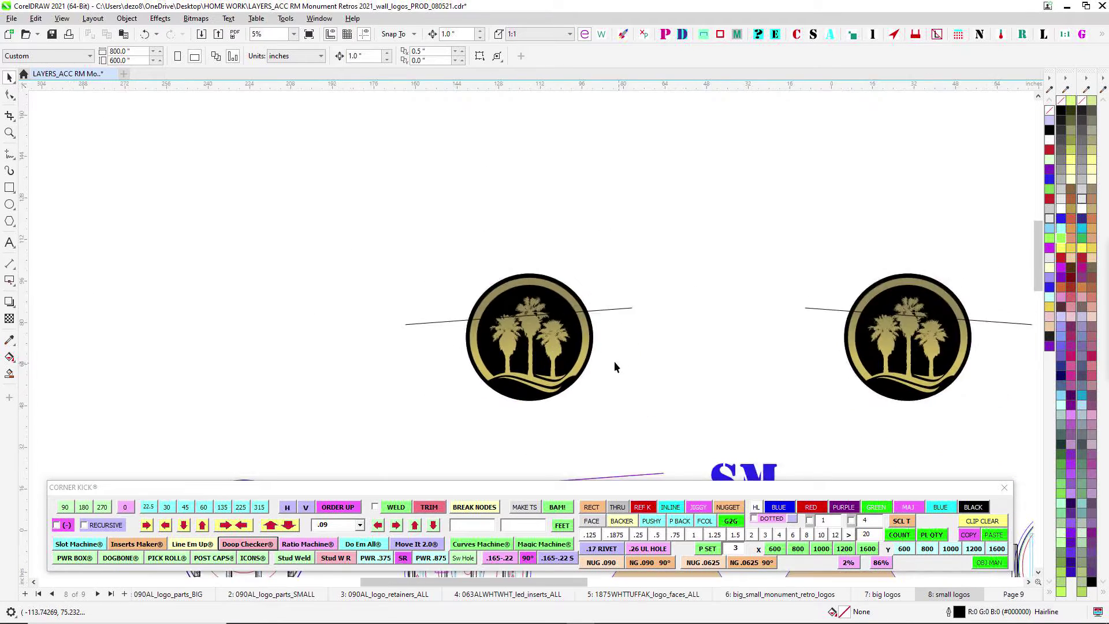
scroll(538, 340, down, 1)
scroll(437, 319, up, 1)
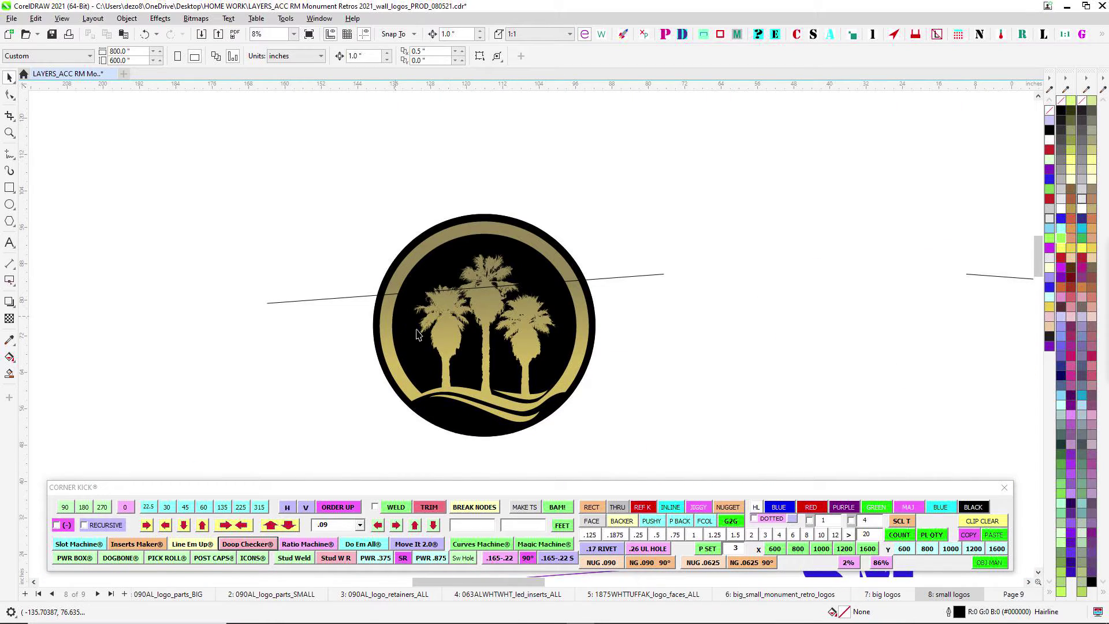
Examine the tan SM LEFT and SM RIGHT install patterns, including their mounting holes and slanted alignment lines
scroll(419, 326, down, 4)
scroll(521, 456, up, 2)
drag(520, 456, 648, 273)
scroll(623, 280, up, 1)
scroll(610, 252, up, 2)
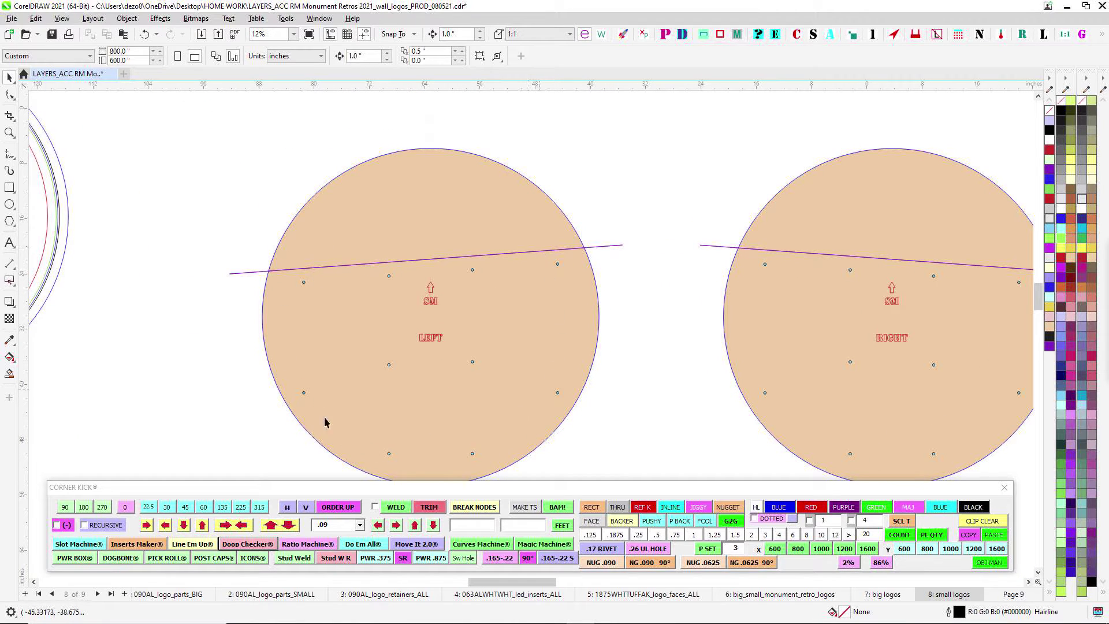
scroll(497, 260, up, 1)
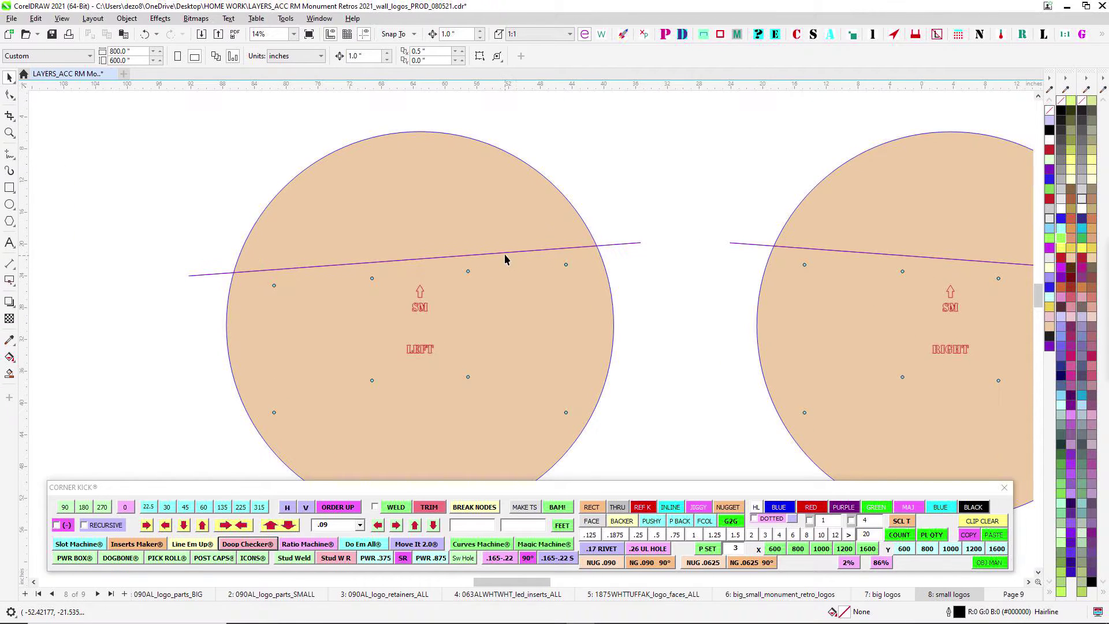
Compare the tan SM LEFT and SM RIGHT install patterns with the logo and lettering placement in the Page 9 sign drawing
scroll(503, 260, down, 3)
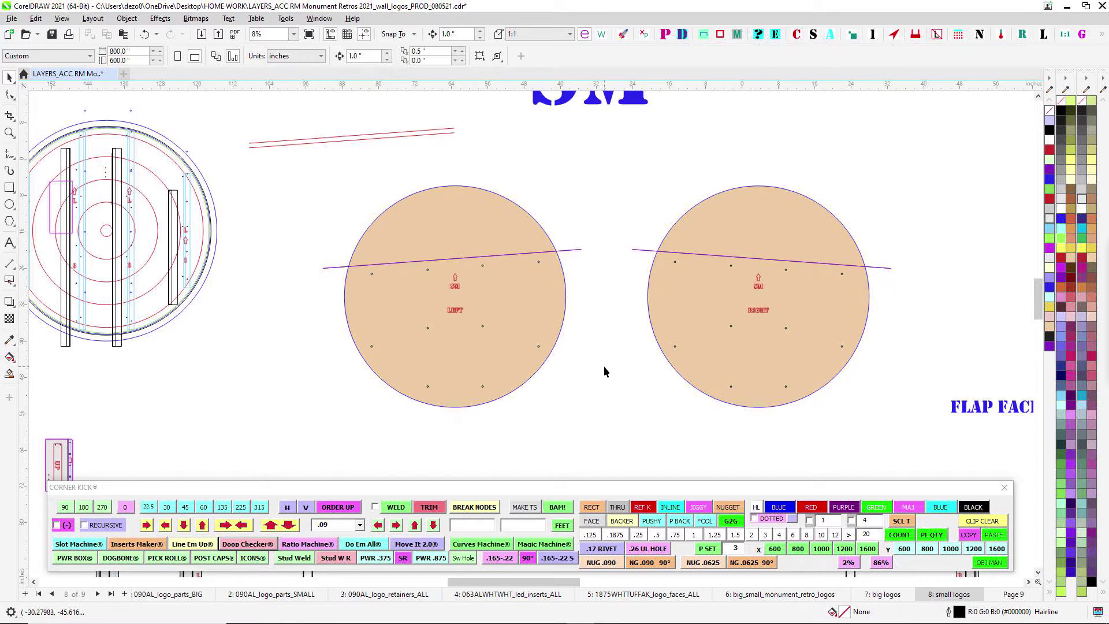
drag(601, 376, 618, 355)
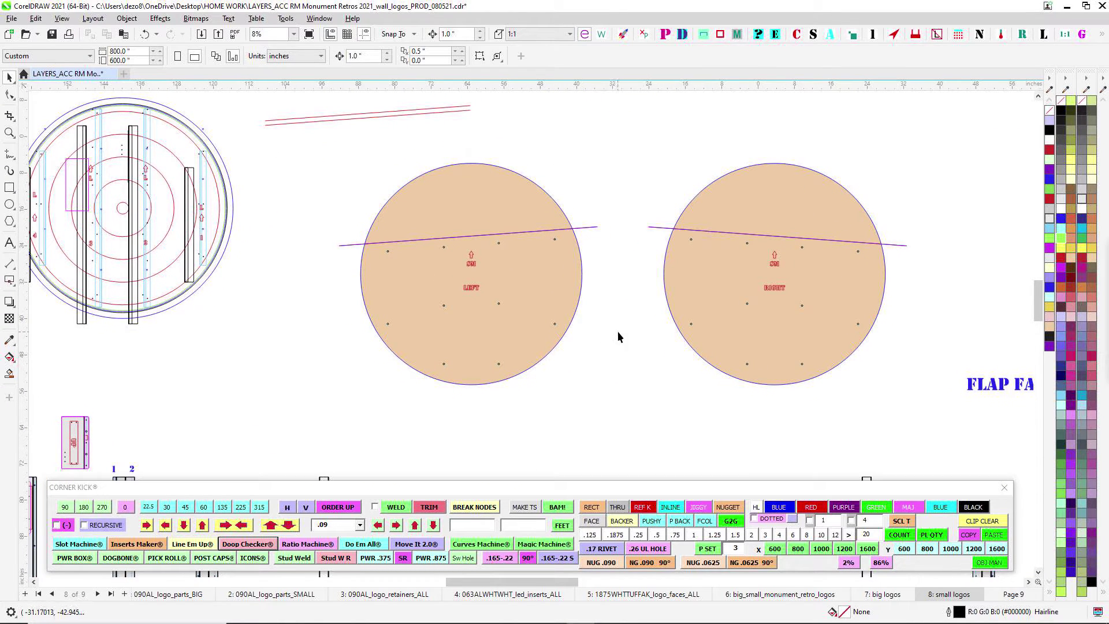
scroll(630, 333, down, 2)
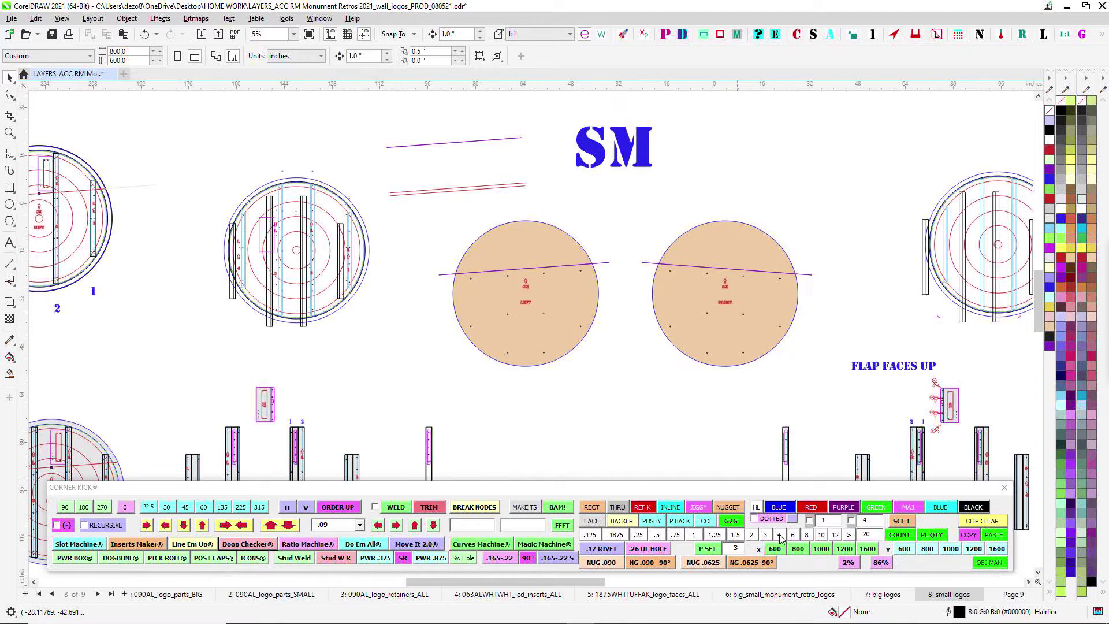
click(1014, 594)
scroll(538, 364, up, 5)
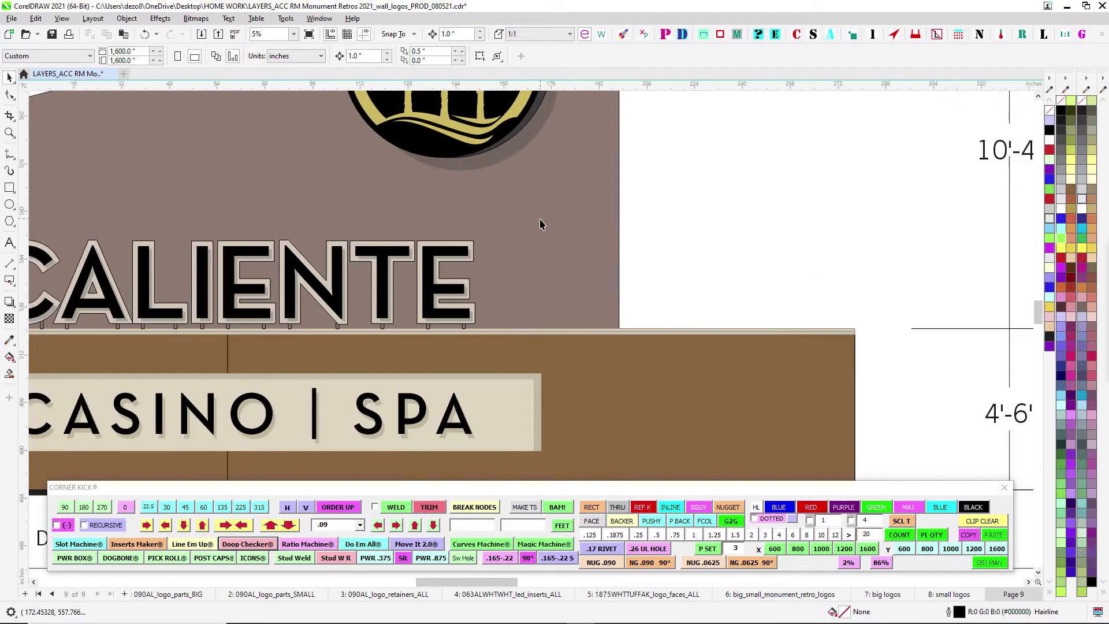
scroll(478, 201, up, 1)
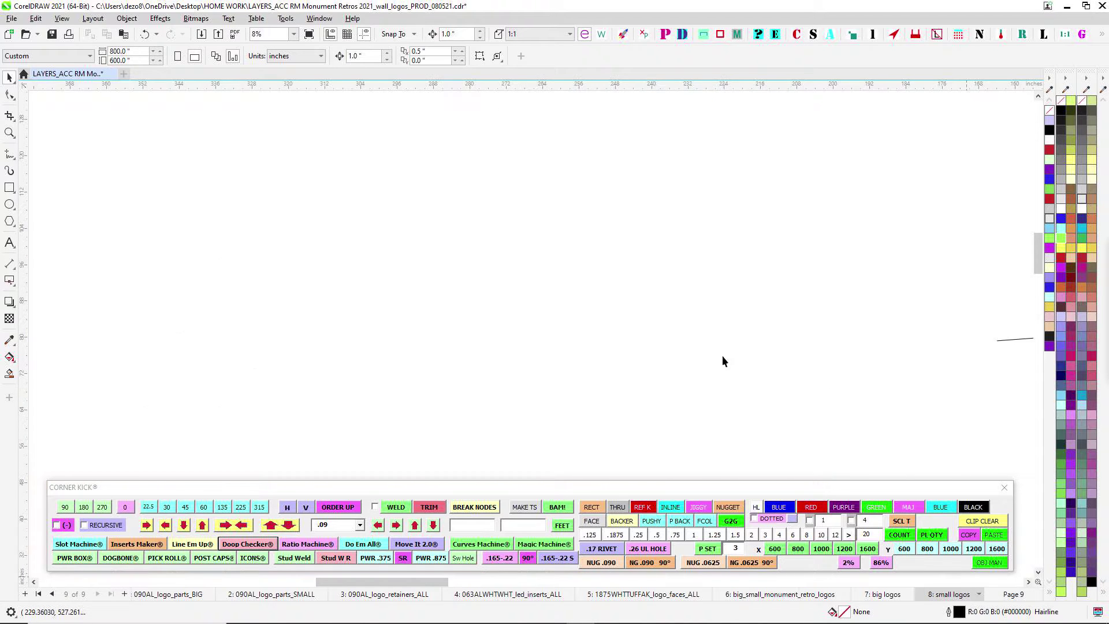
Return to the small logos page and examine the row of separate numbered left-side bars below the install patterns
scroll(699, 347, down, 3)
drag(693, 364, 594, 232)
scroll(626, 300, up, 2)
drag(681, 380, 608, 326)
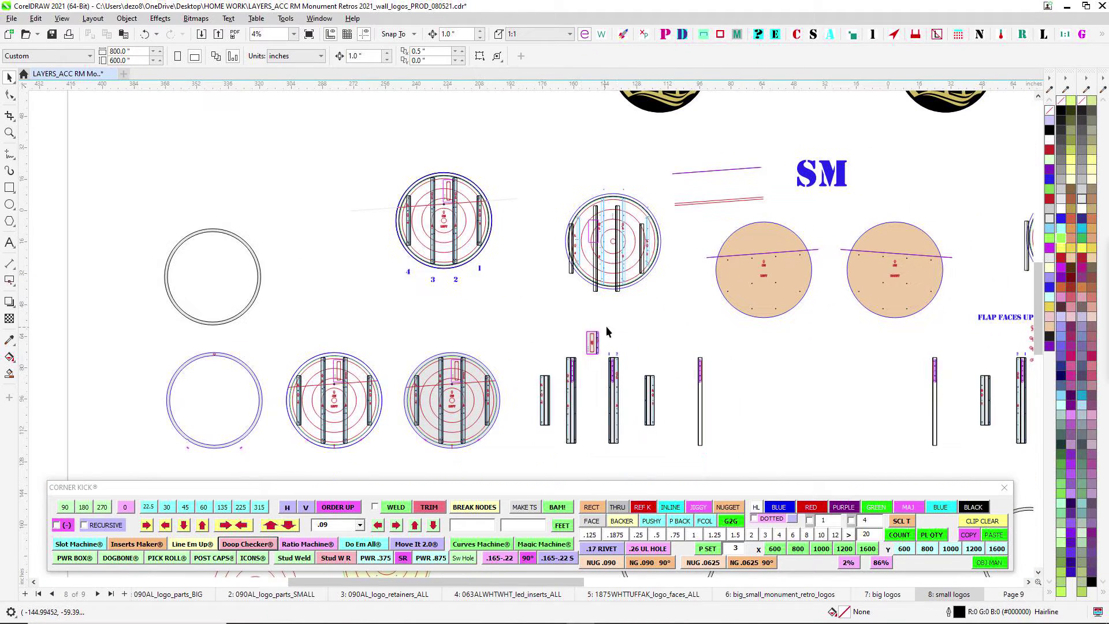
scroll(667, 398, up, 3)
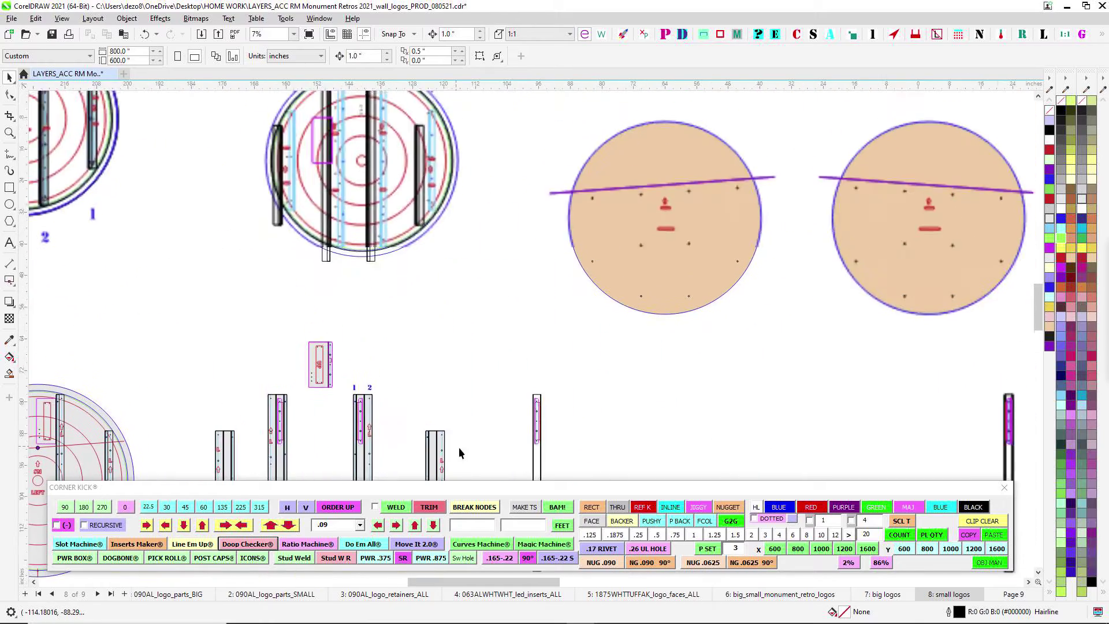
drag(578, 357, 775, 176)
scroll(648, 296, up, 2)
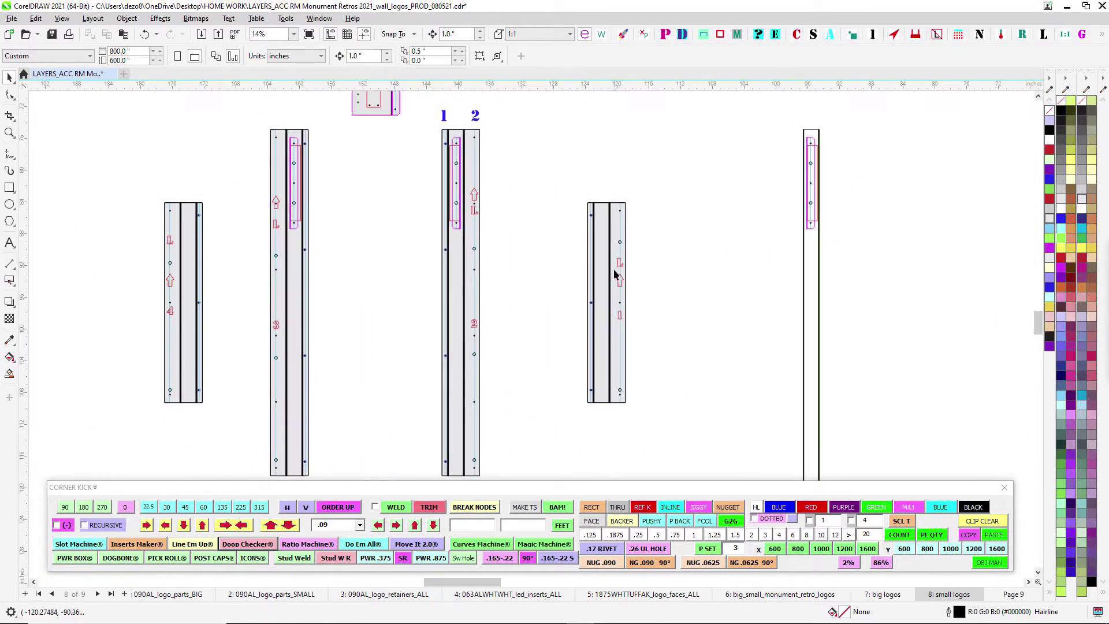
Examine the gray SM LEFT backer, following its slanted wall line across the numbered bars and down to the bottom scribe mark
scroll(614, 403, down, 1)
scroll(613, 403, down, 1)
drag(515, 378, 786, 347)
scroll(475, 260, up, 2)
scroll(450, 246, up, 2)
drag(450, 245, 655, 230)
scroll(537, 203, up, 1)
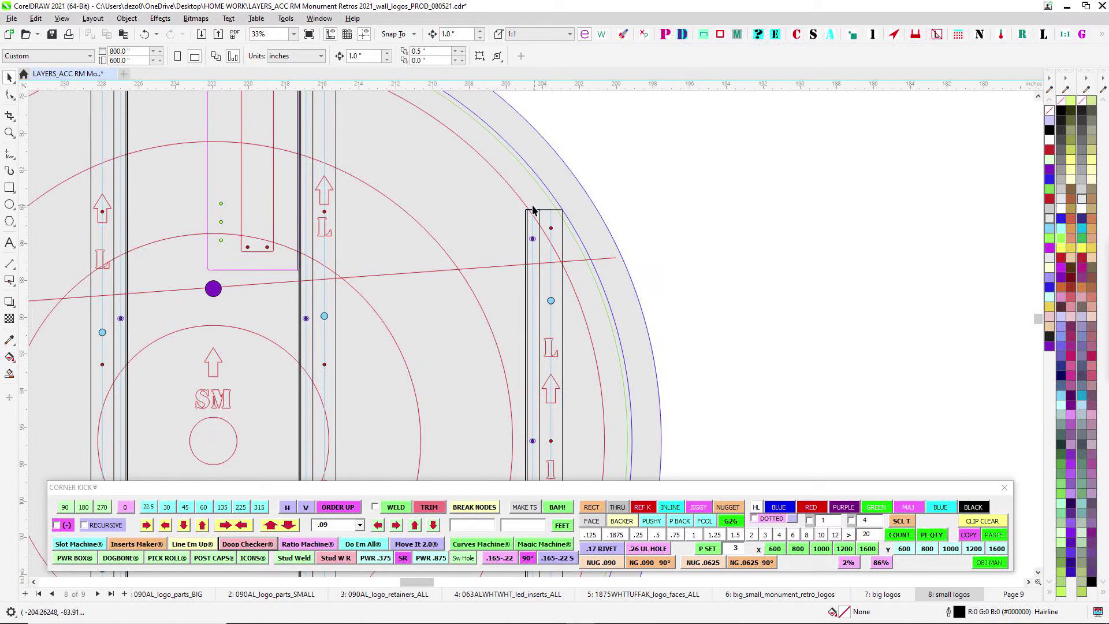
scroll(602, 297, down, 3)
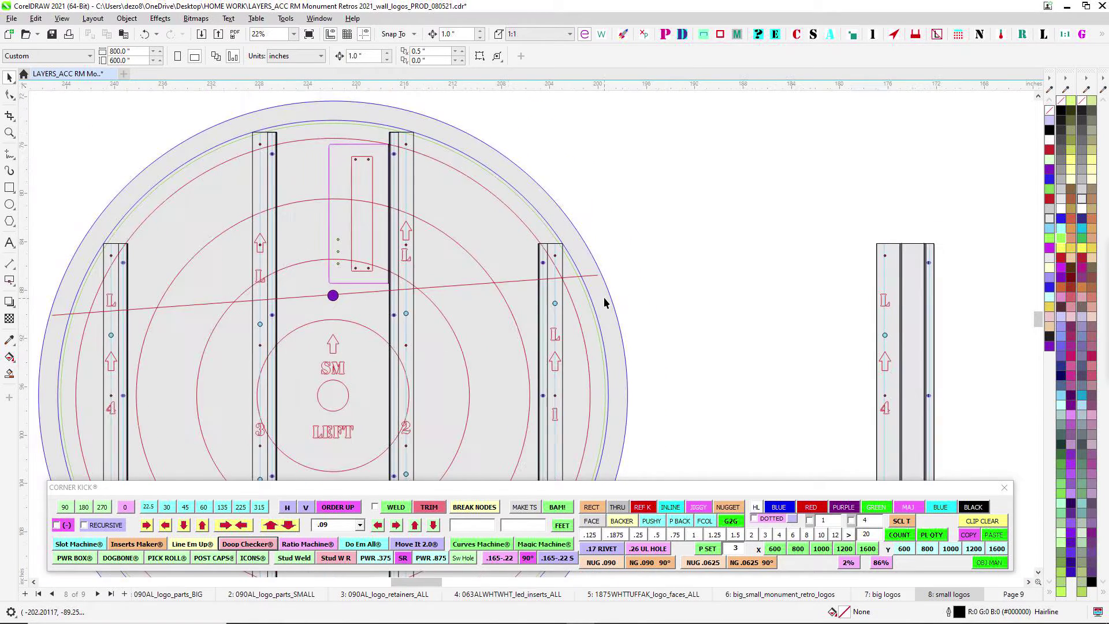
scroll(764, 170, left, 3)
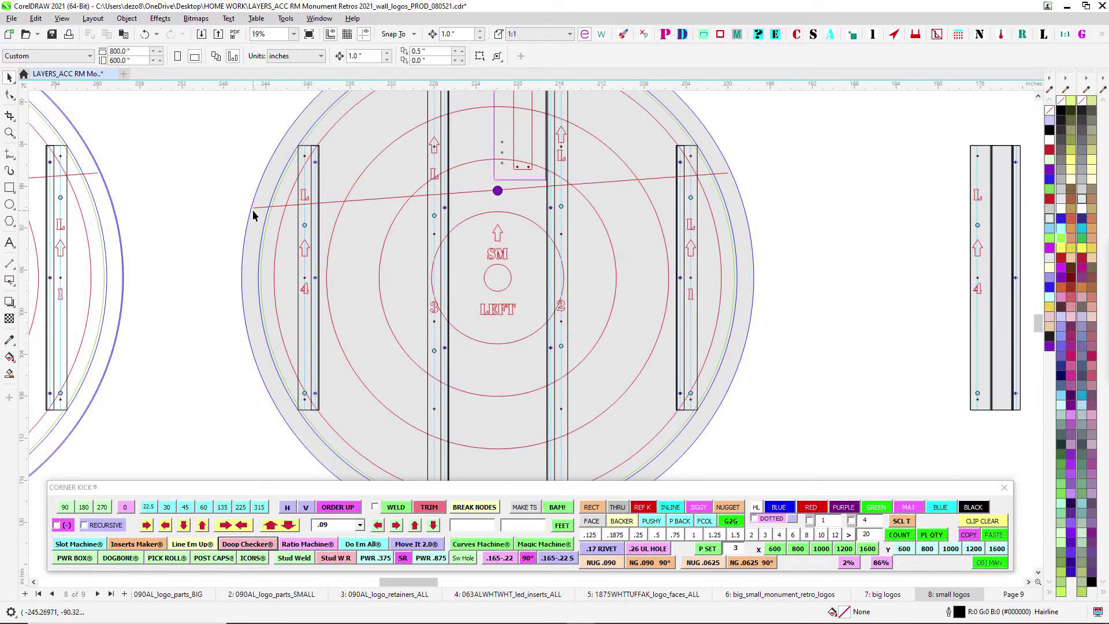
scroll(513, 230, down, 1)
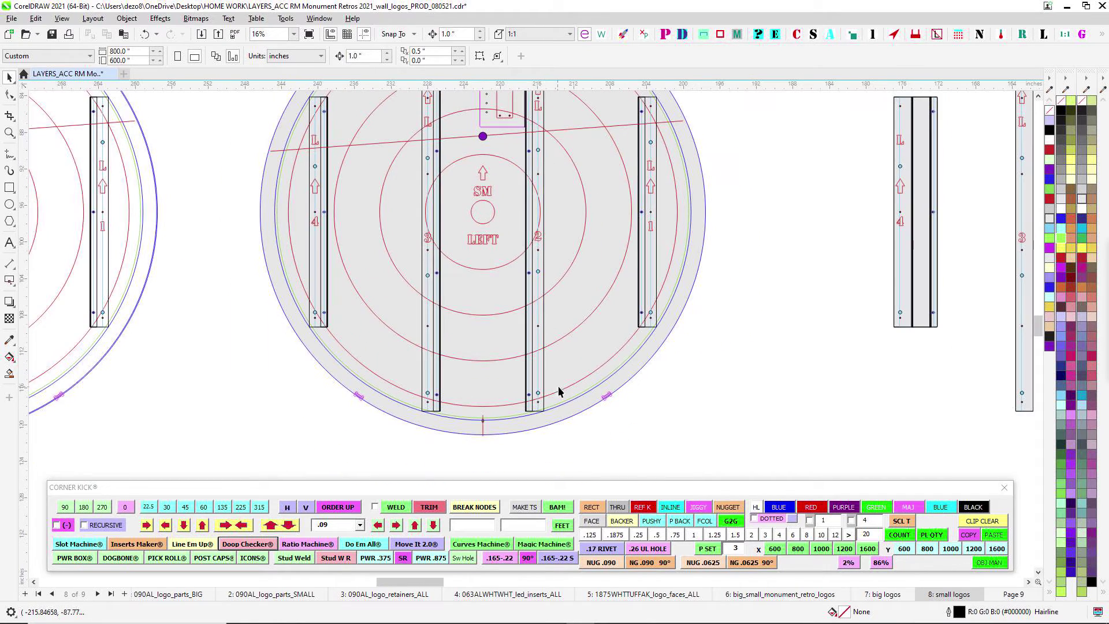
scroll(578, 271, down, 3)
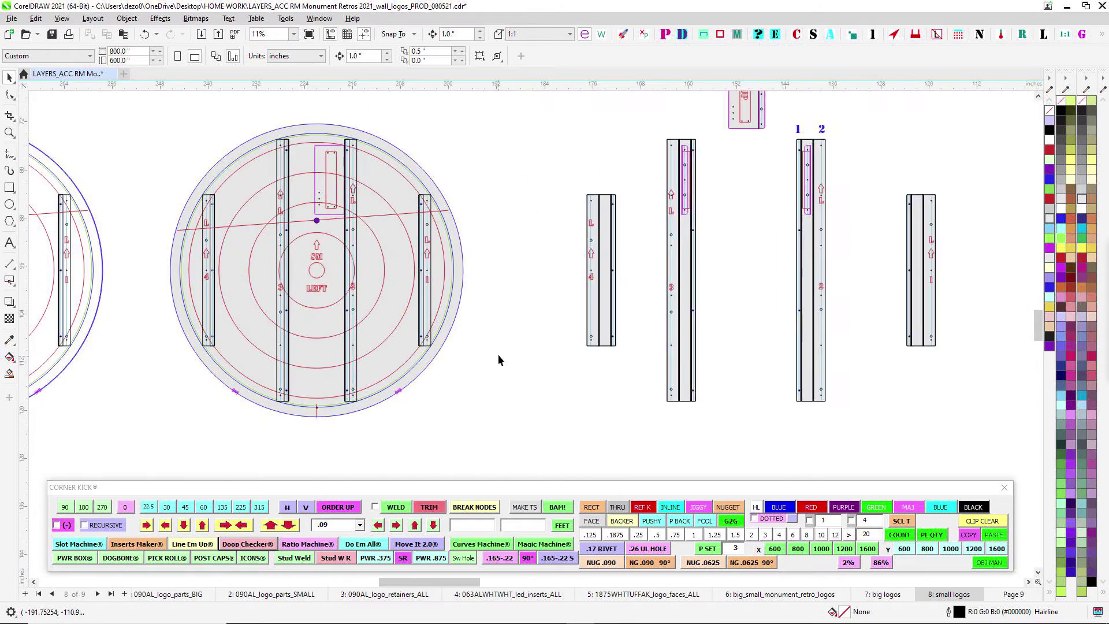
scroll(654, 317, down, 5)
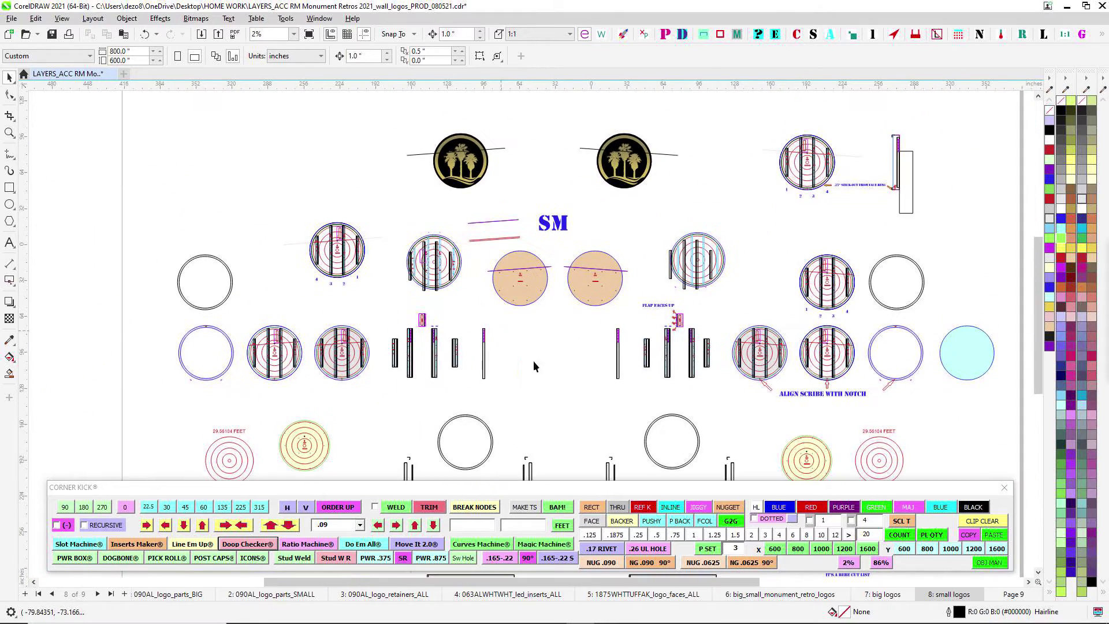
Open Page 9 and examine the palm-tree logo above the AGUA CALIENTE lettering on the monument elevation
click(1013, 594)
scroll(640, 282, up, 4)
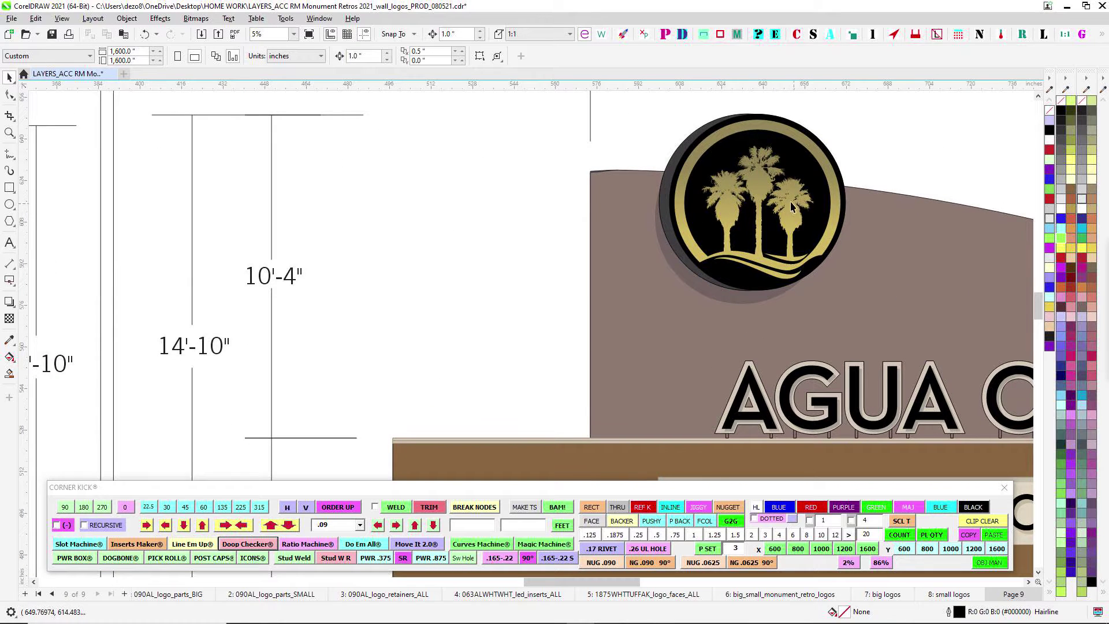
scroll(788, 201, up, 1)
scroll(625, 211, down, 4)
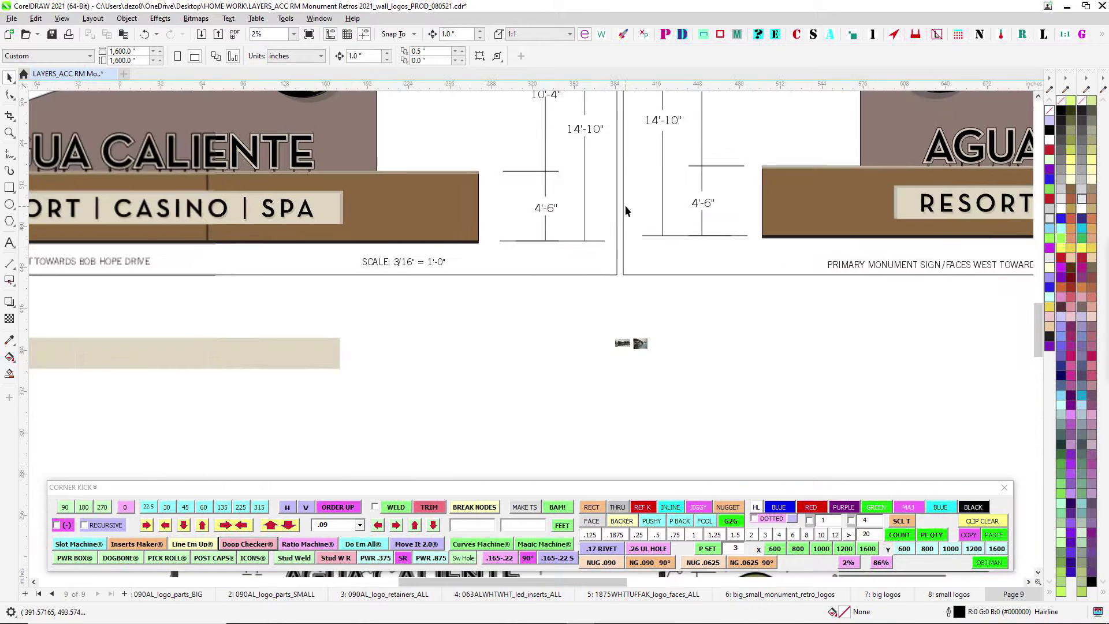
Open the big_small_monument_retro_logos page and examine the yellow and tan install pattern circles with their quantity note
click(800, 595)
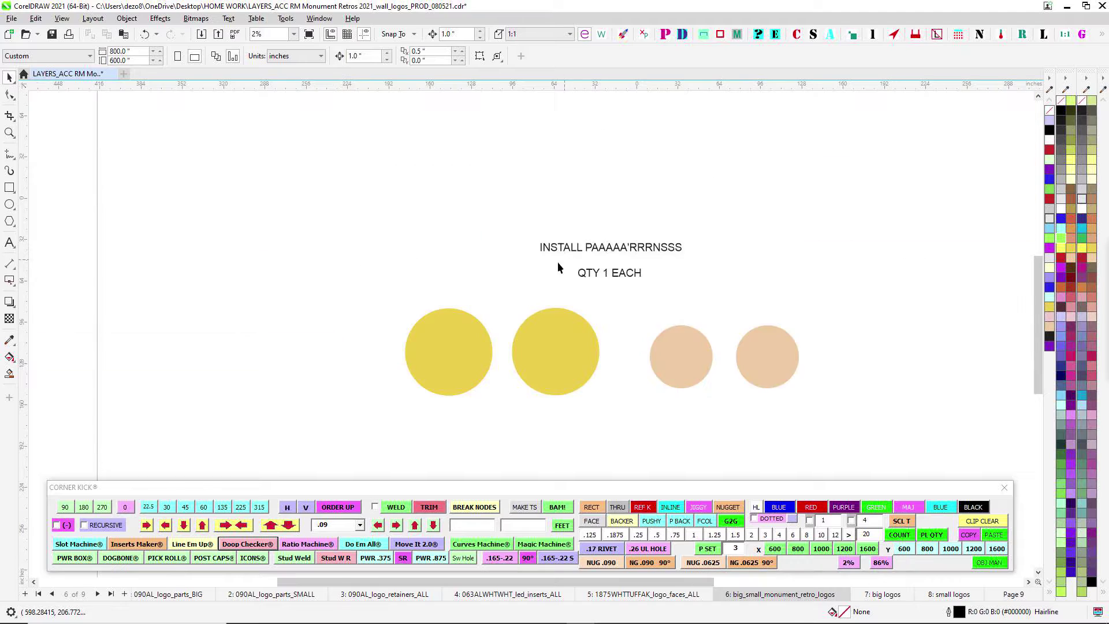
scroll(537, 347, up, 2)
scroll(618, 387, down, 1)
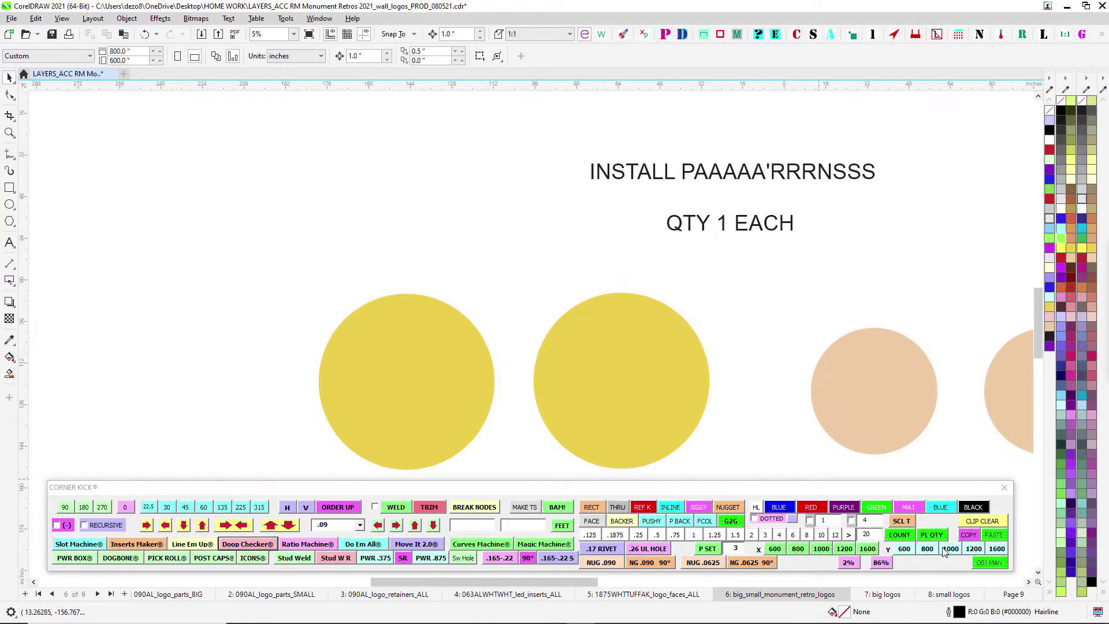
Return to the small logos page and examine the unfilled SM LEFT assembly, including its bars, center marking and flap plate
click(948, 595)
scroll(585, 371, down, 1)
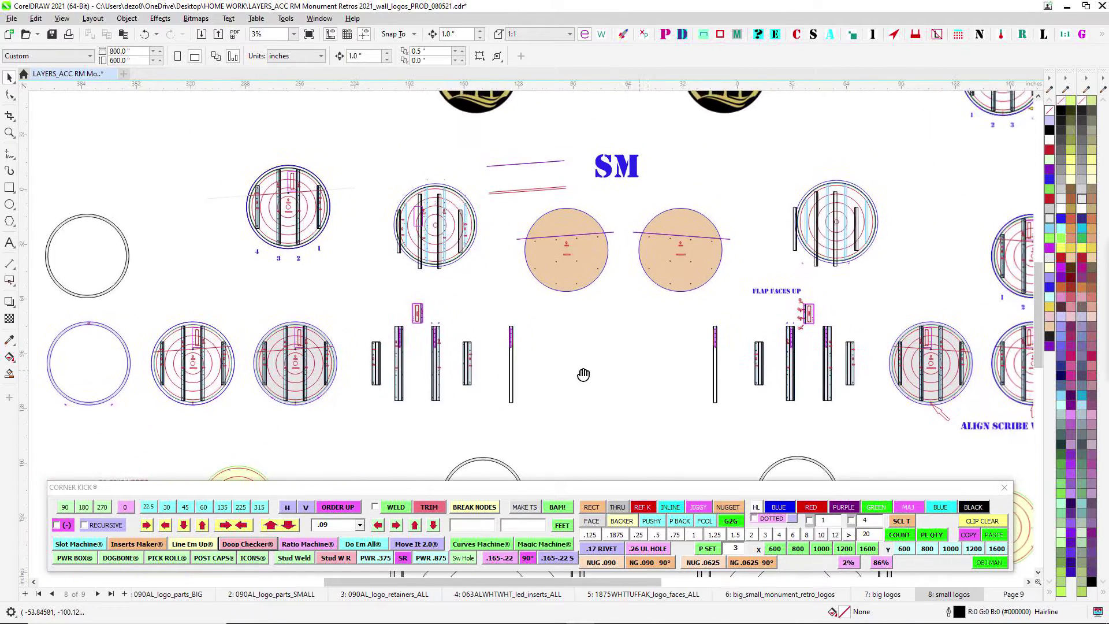
scroll(572, 287, up, 1)
scroll(502, 321, down, 1)
scroll(244, 307, up, 1)
drag(407, 364, 748, 218)
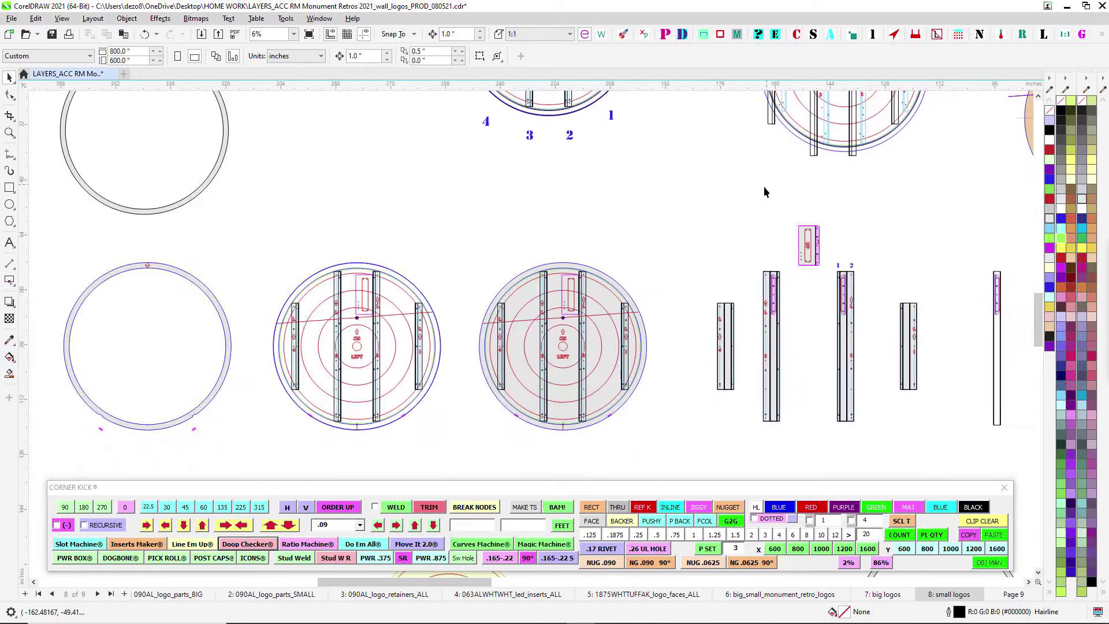
scroll(581, 367, up, 1)
scroll(404, 381, left, 1)
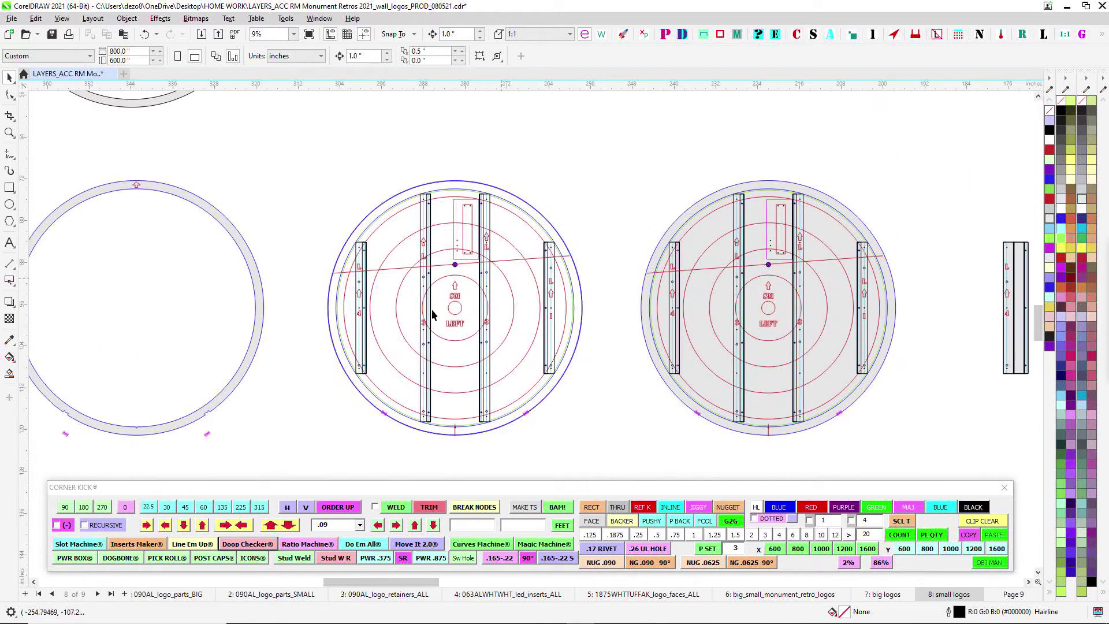
scroll(490, 338, up, 2)
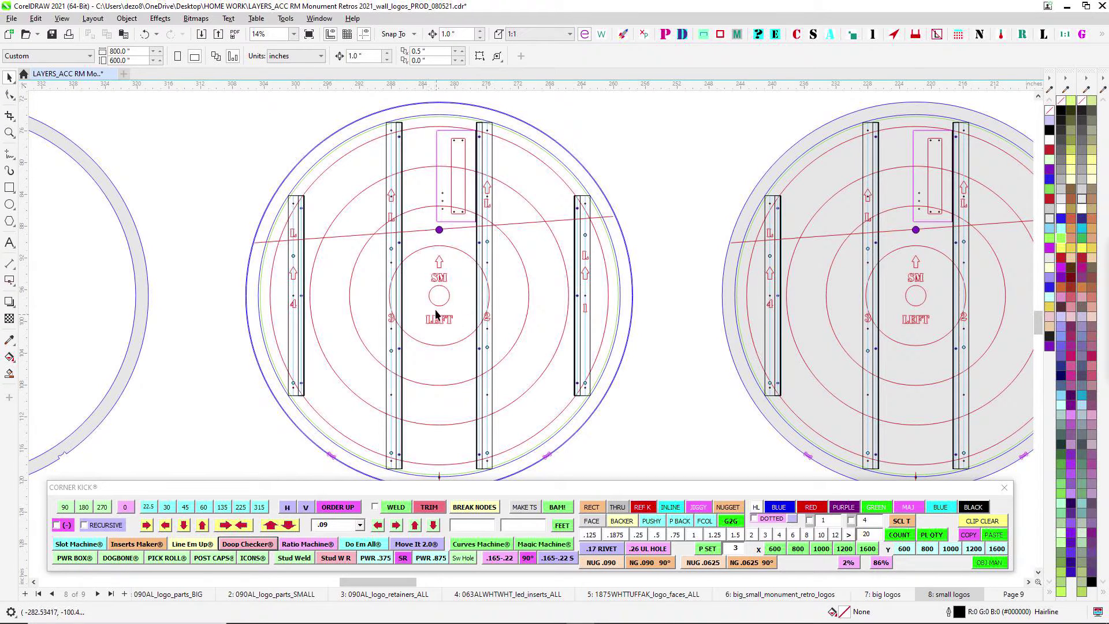
scroll(456, 203, up, 2)
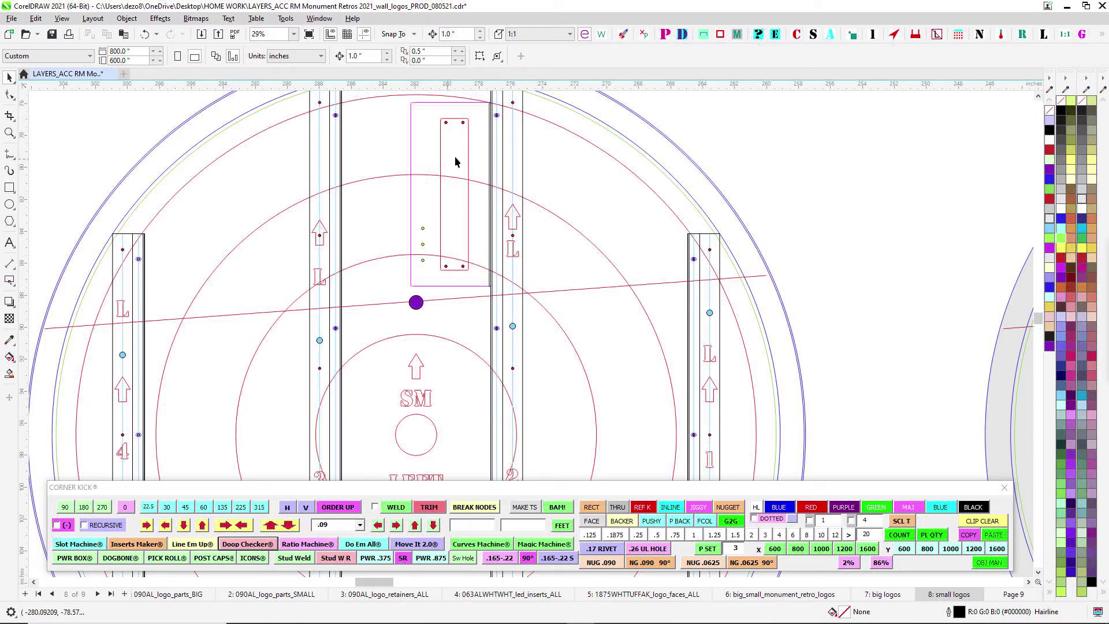
Examine the magenta hinge strip on the separate bar marked 1 and 2, below the flap plate
scroll(451, 161, down, 3)
scroll(466, 251, right, 3)
scroll(599, 210, up, 1)
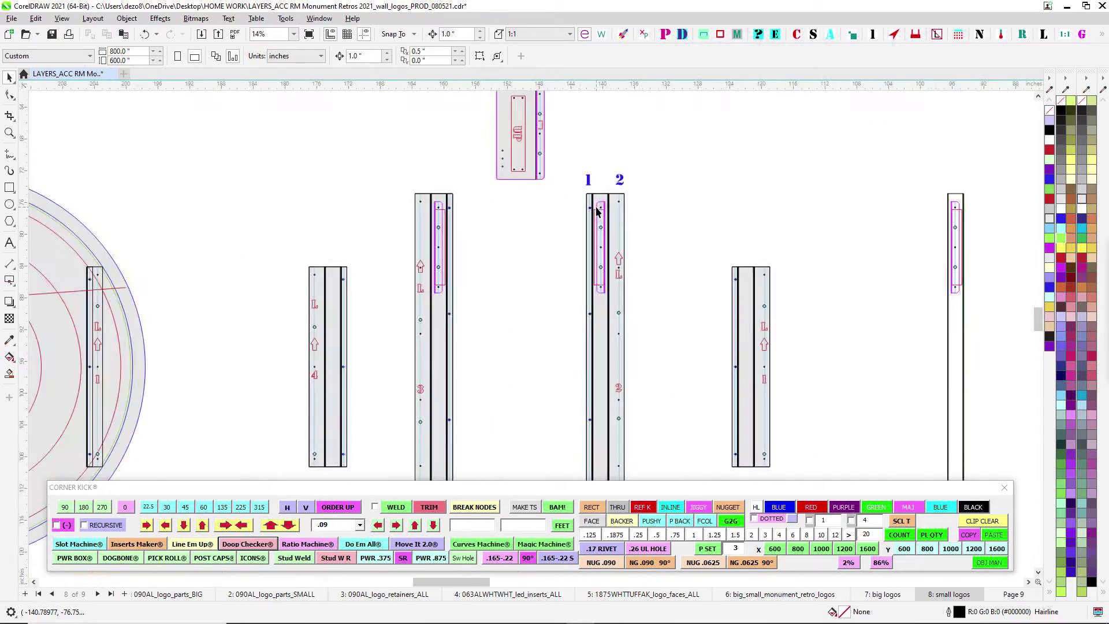
scroll(595, 332, down, 2)
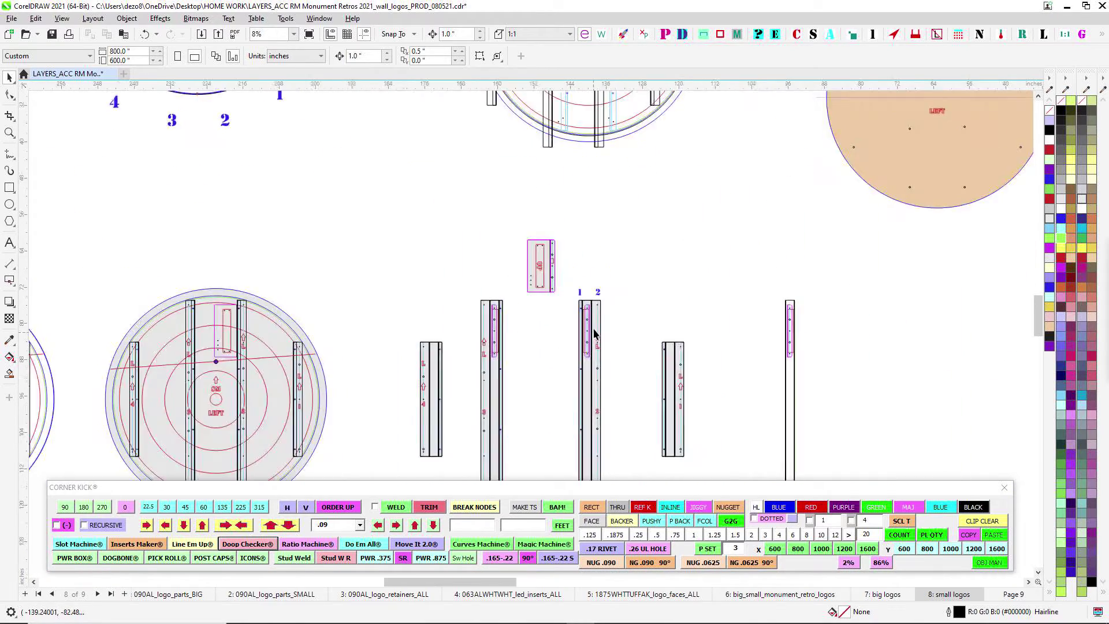
Examine the SM RIGHT retainer ring beside its assembly, including the up arrow and the notch for scribe alignment
scroll(595, 333, down, 1)
drag(662, 263, 465, 266)
scroll(465, 265, down, 1)
drag(537, 315, 366, 239)
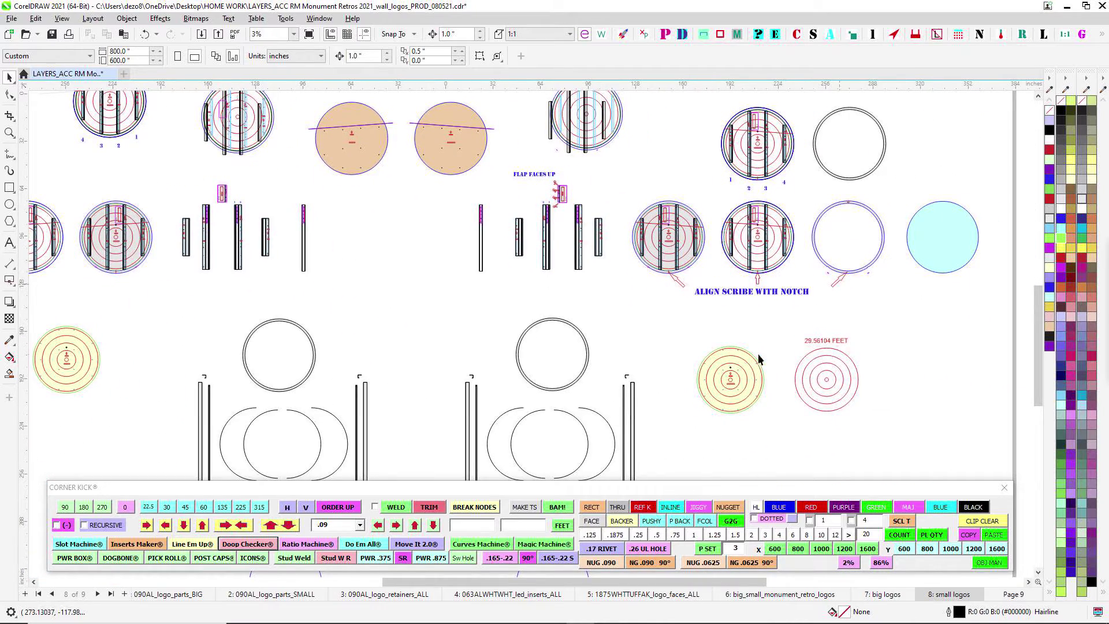
drag(755, 357, 666, 328)
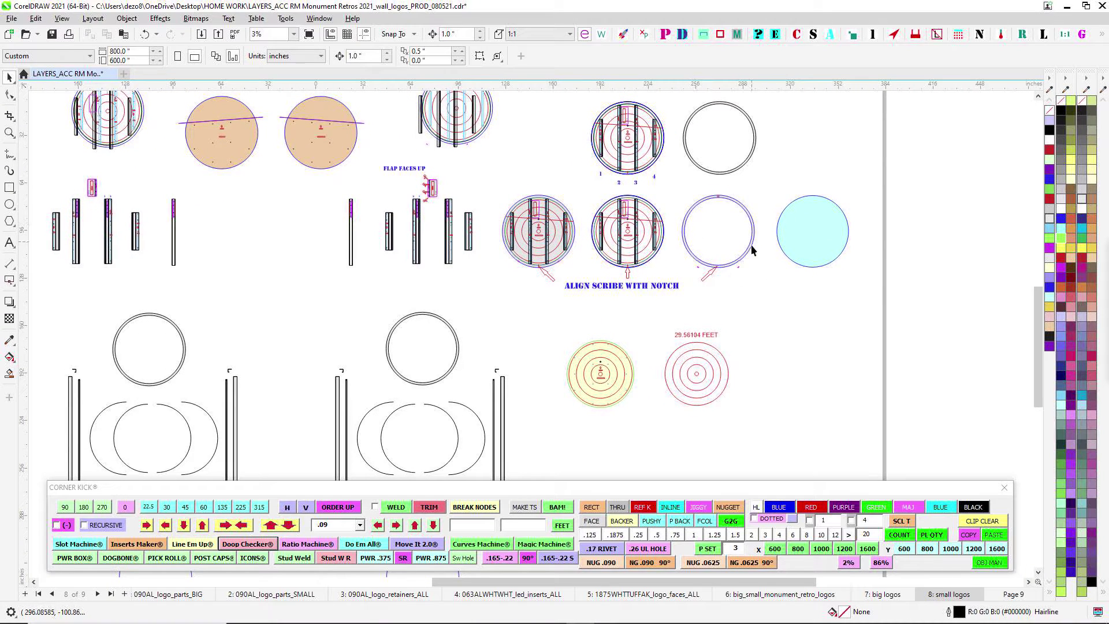
scroll(727, 234, up, 4)
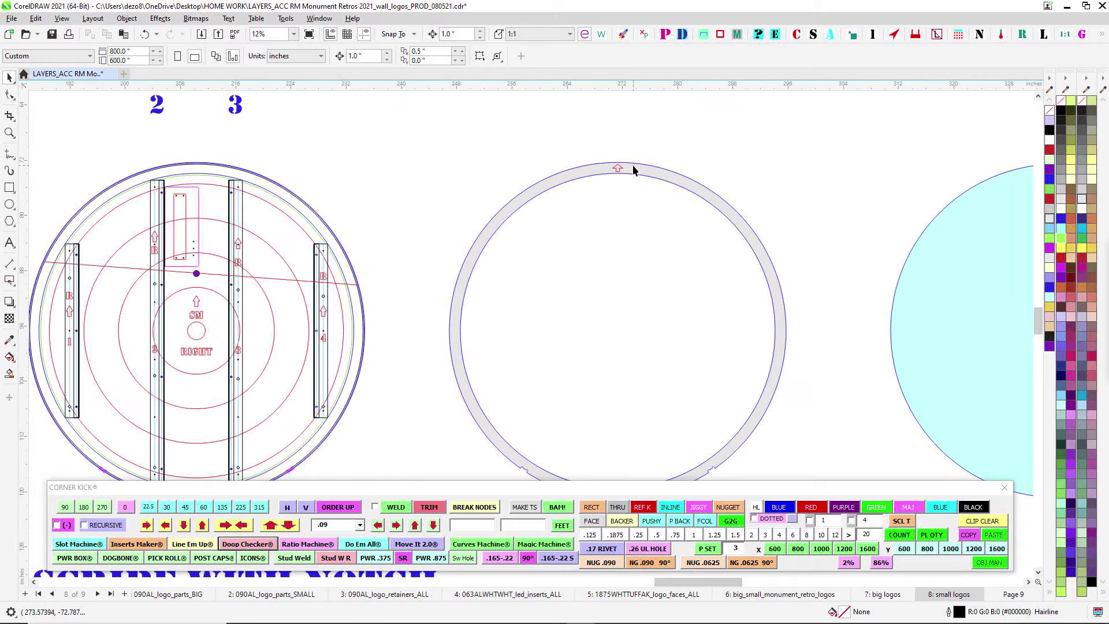
click(632, 164)
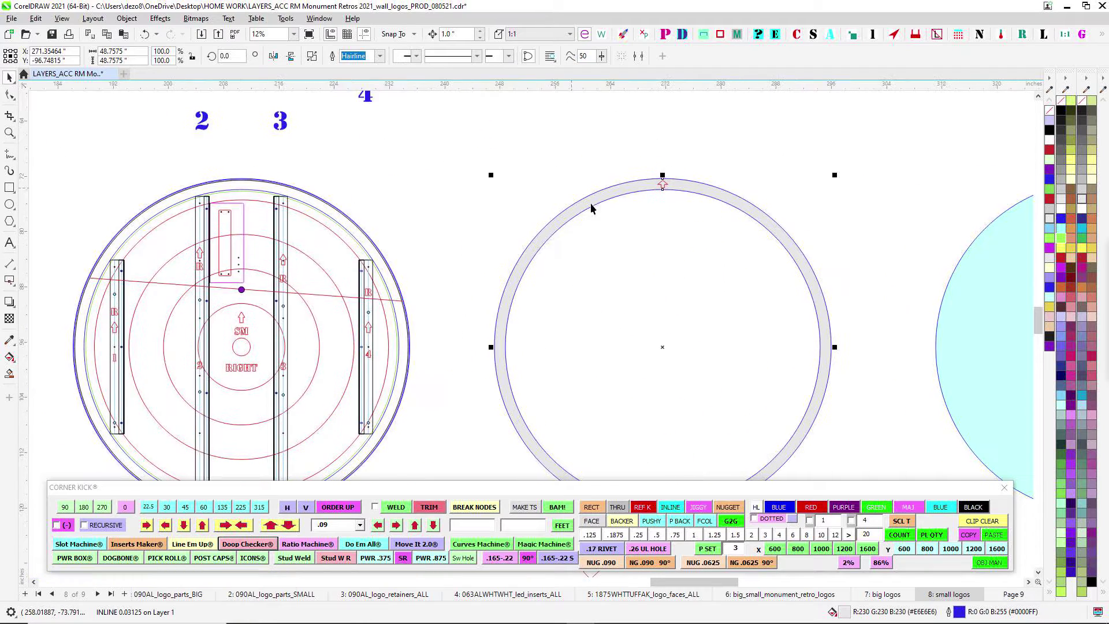
scroll(612, 151, up, 2)
click(653, 161)
click(731, 218)
scroll(638, 172, down, 2)
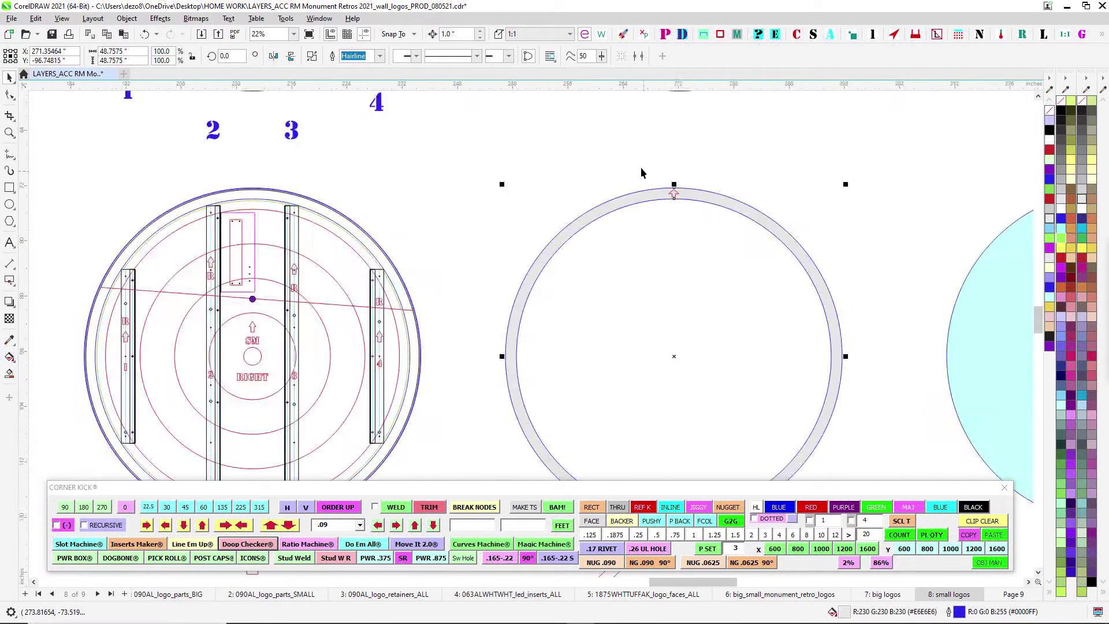
scroll(636, 170, down, 2)
scroll(532, 162, up, 1)
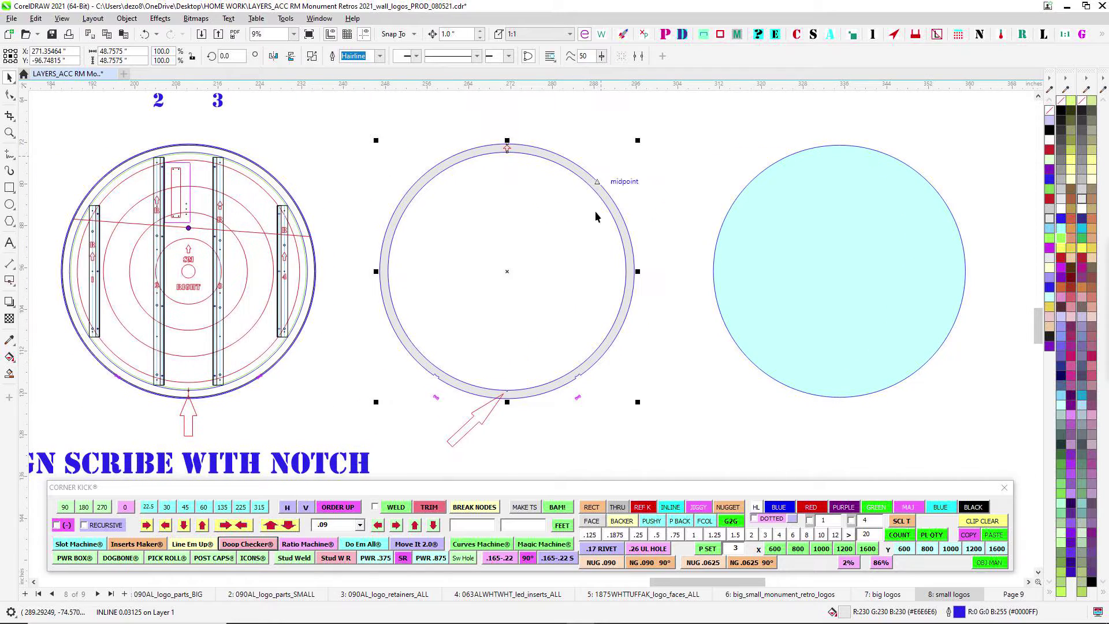
click(623, 190)
Examine the small logo return strips and their half-circle outlines, including the end marked +2
scroll(601, 230, down, 3)
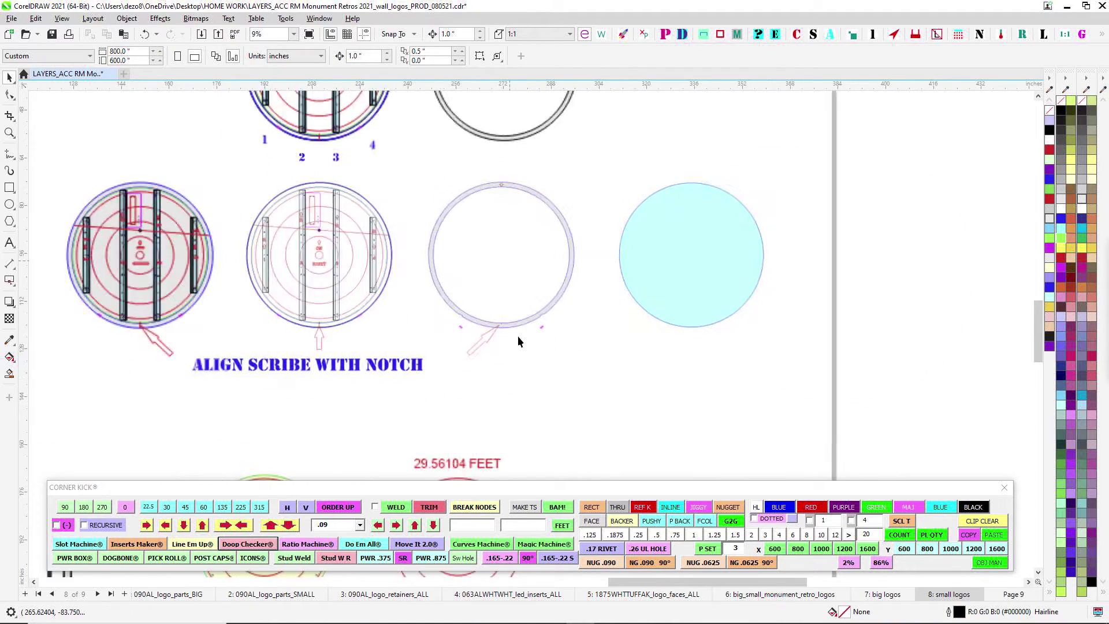
drag(398, 413, 554, 247)
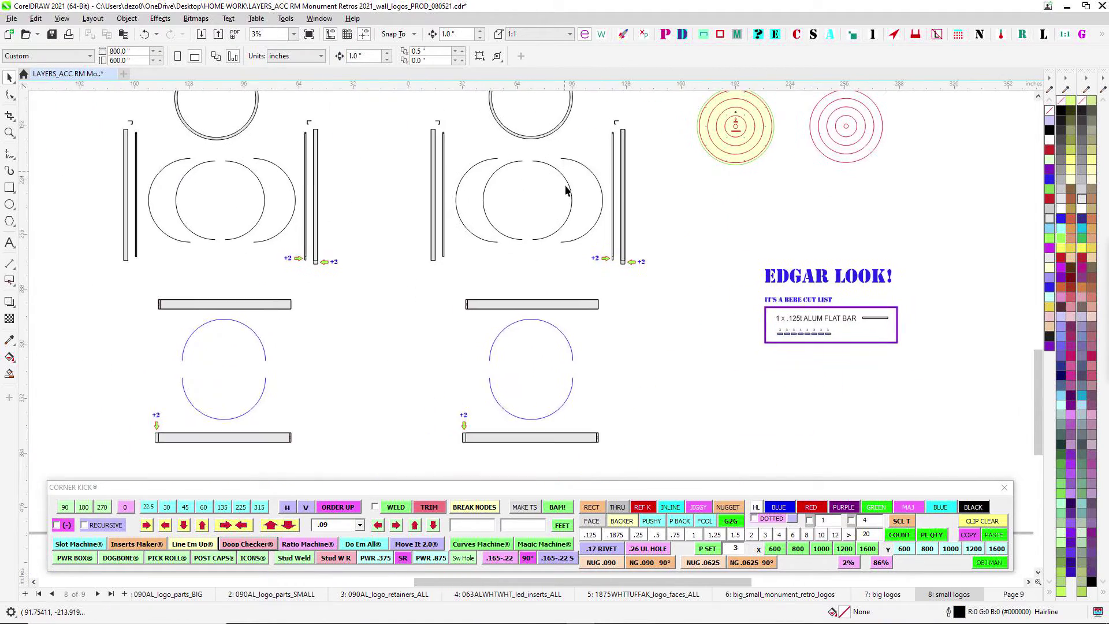
scroll(535, 306, up, 2)
drag(555, 319, 605, 196)
scroll(453, 415, up, 2)
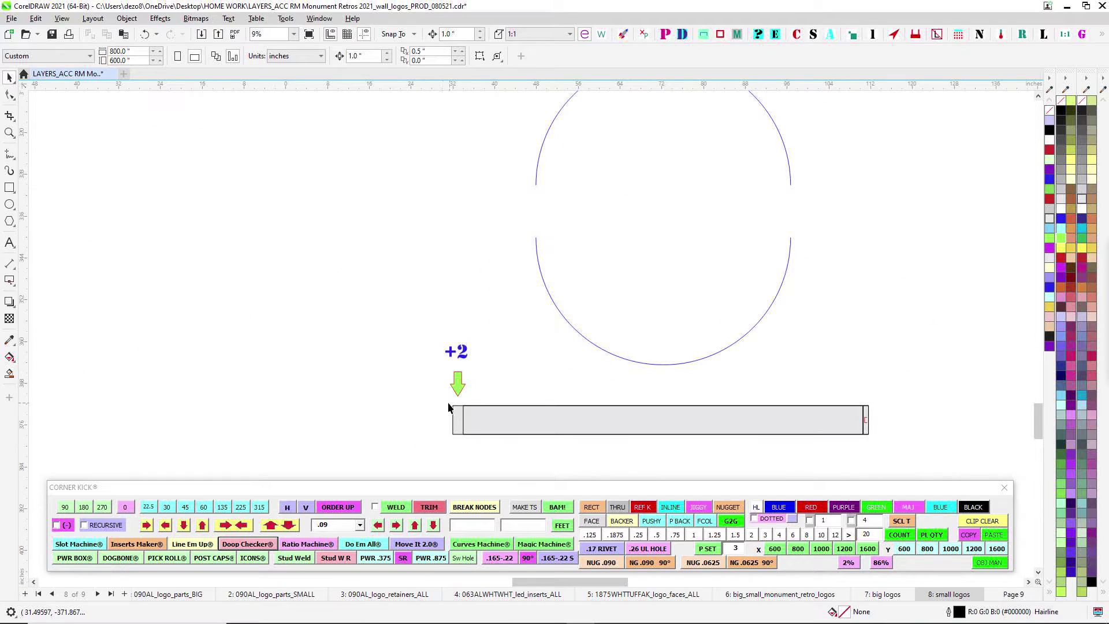
scroll(498, 305, up, 2)
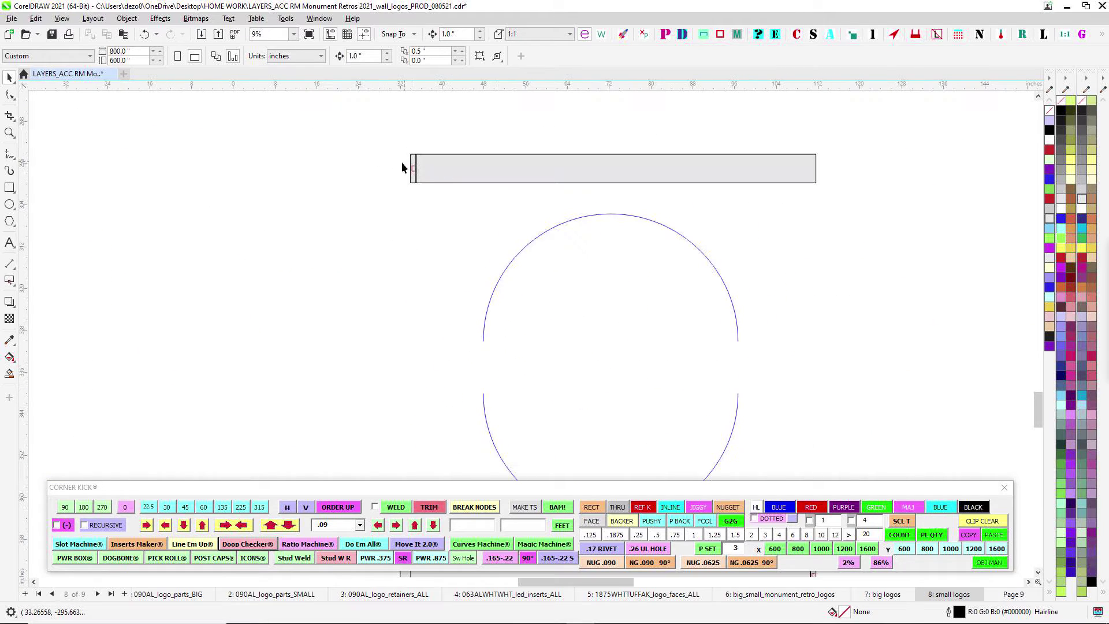
Return to the SM RIGHT row and examine the retainer ring between the unfilled assembly and the light cyan face
scroll(406, 167, down, 1)
drag(574, 186, 364, 428)
drag(759, 218, 598, 376)
drag(697, 131, 613, 381)
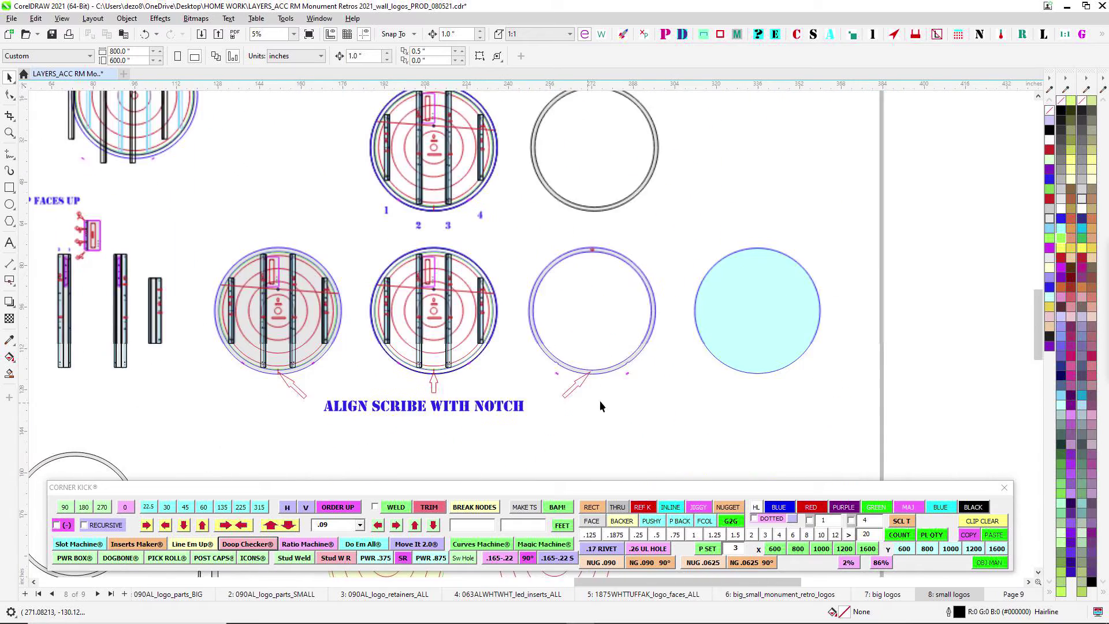
scroll(636, 269, up, 1)
scroll(638, 226, left, 2)
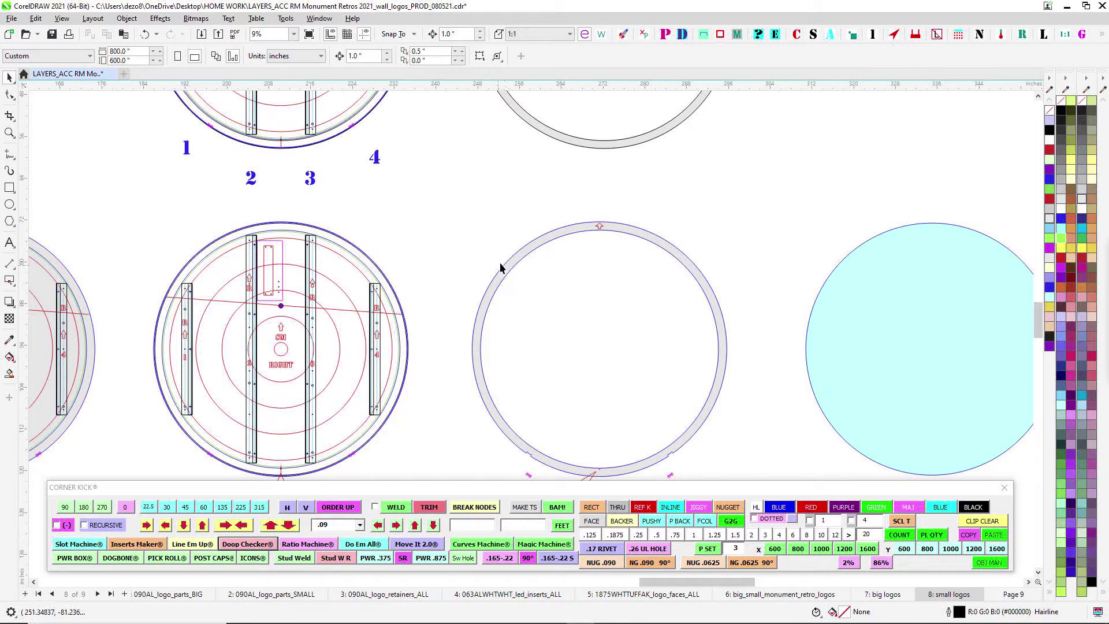
scroll(718, 349, down, 1)
scroll(688, 327, down, 2)
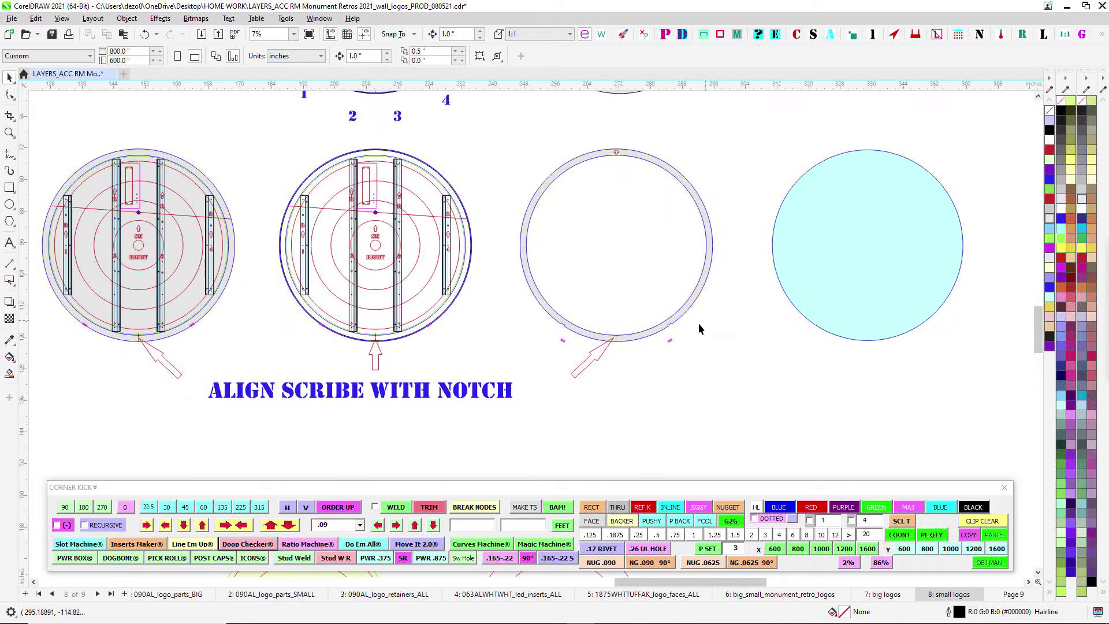
Examine the paired notches on the lower outer edge of the SM RIGHT retainer ring and the magenta dogbone shapes beside them
scroll(674, 325, up, 3)
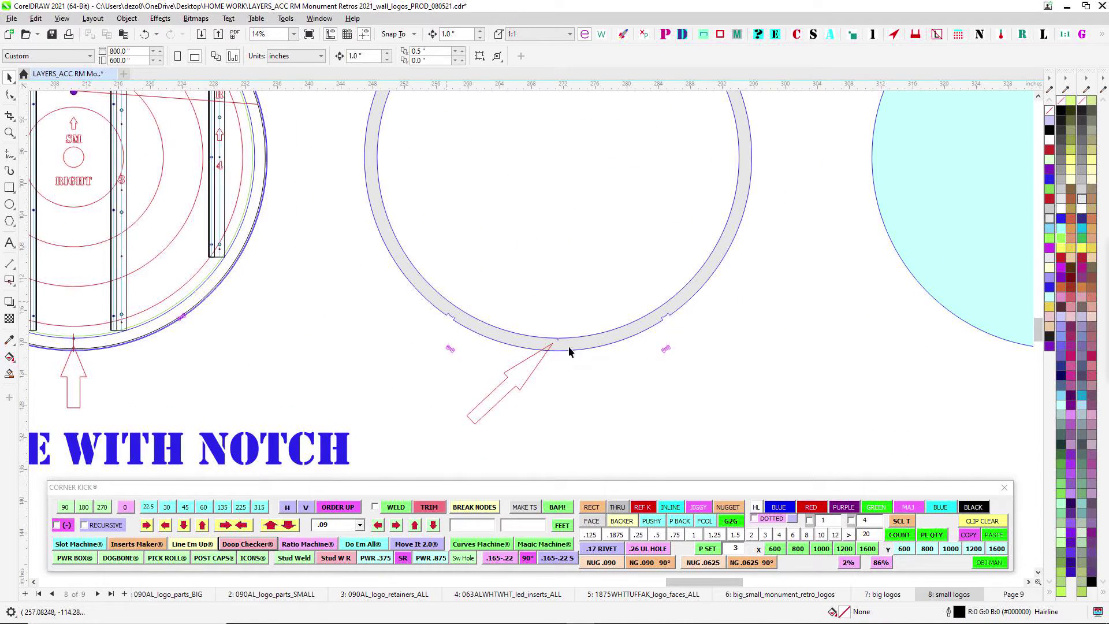
drag(371, 234, 413, 327)
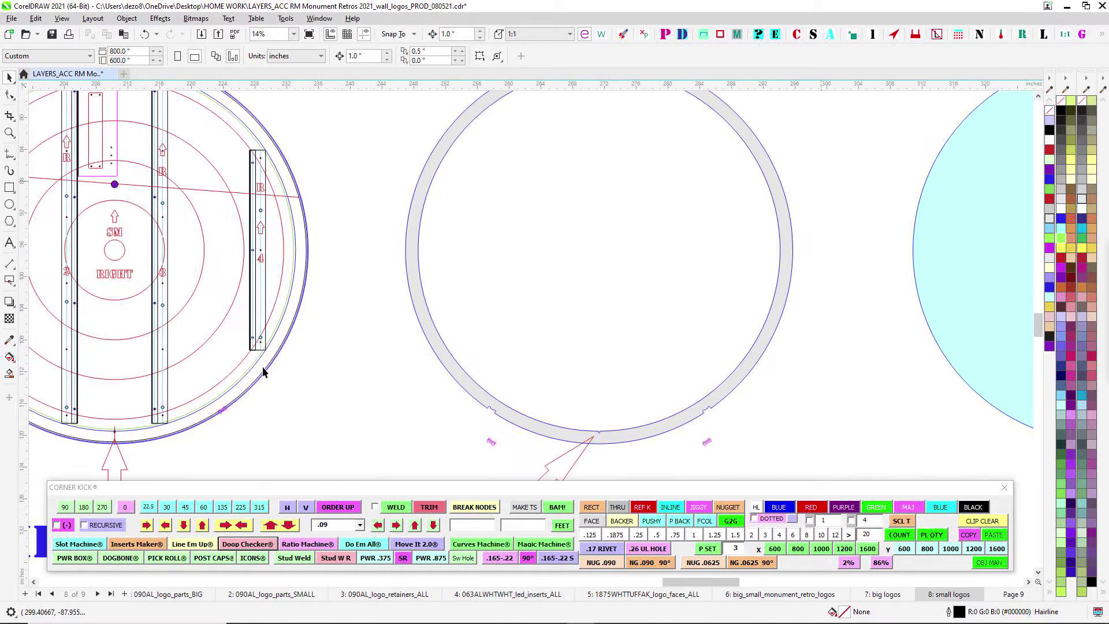
scroll(605, 395, up, 3)
scroll(735, 411, down, 3)
drag(735, 411, 698, 408)
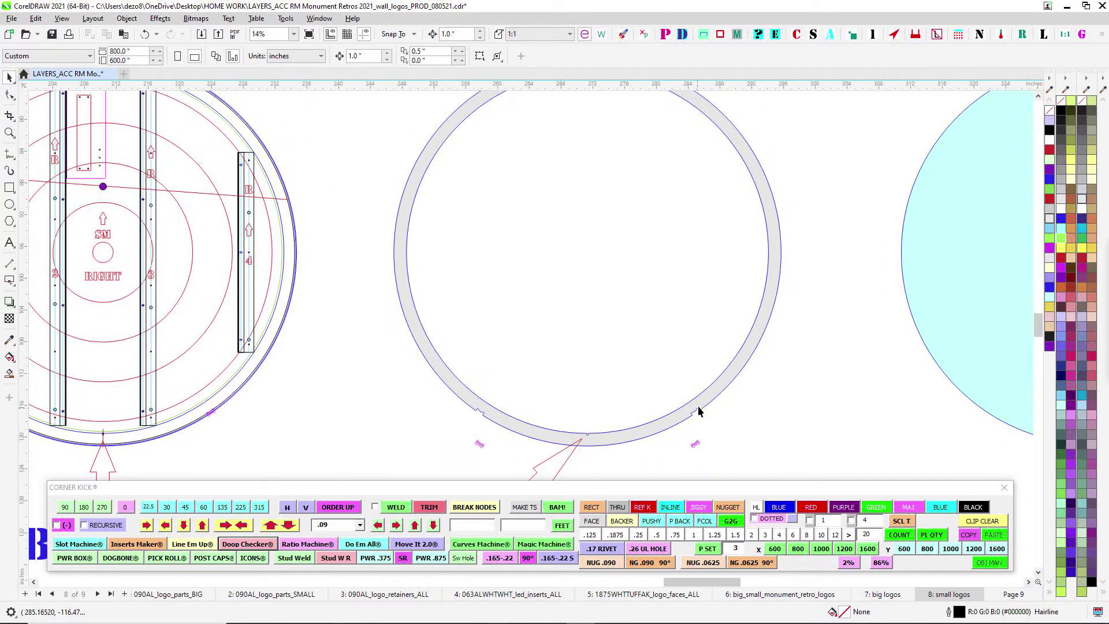
drag(680, 346, 642, 290)
scroll(638, 352, up, 2)
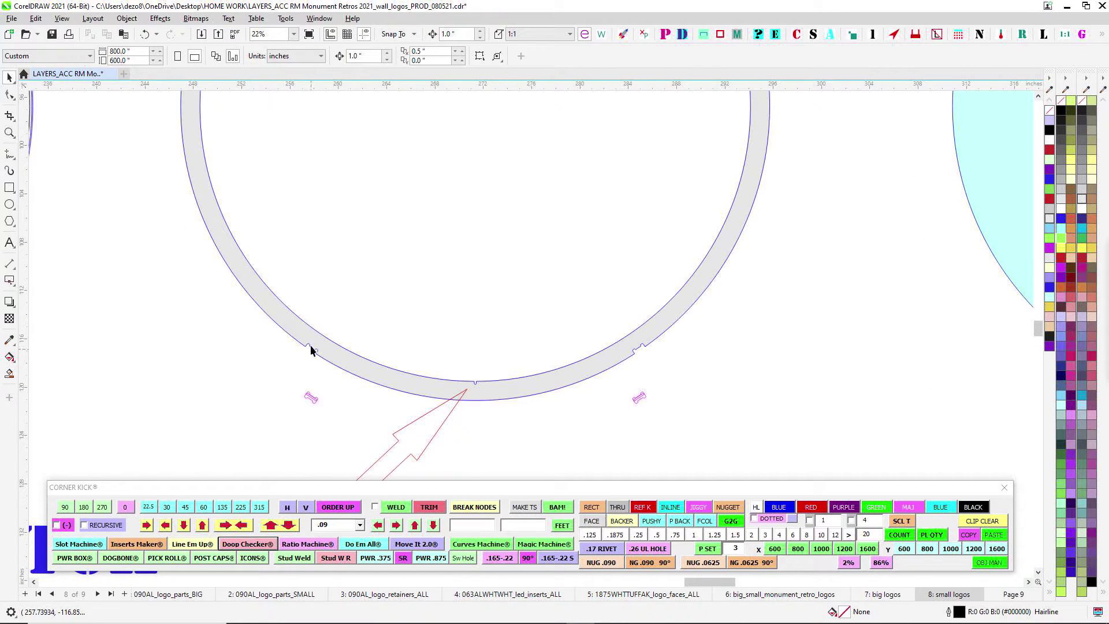
scroll(711, 361, up, 3)
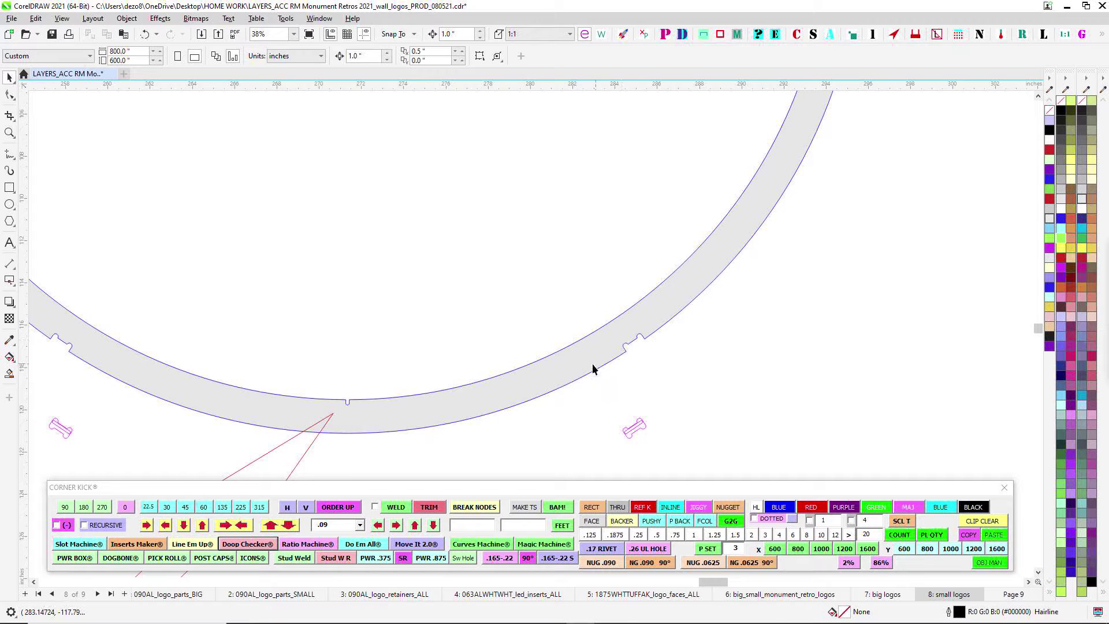
scroll(582, 343, down, 5)
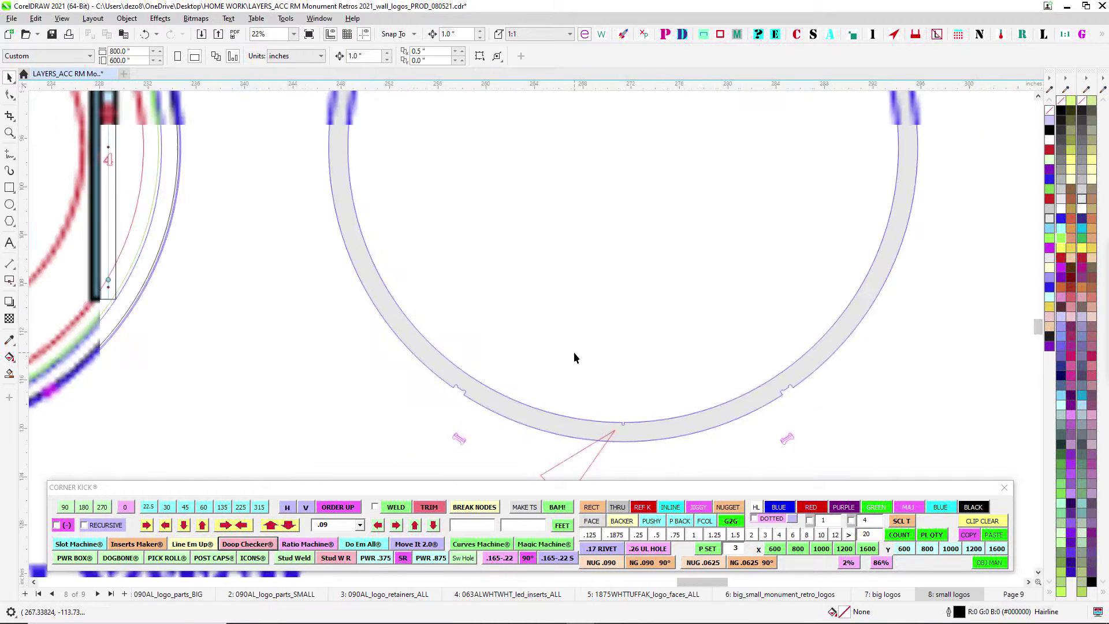
scroll(538, 379, up, 6)
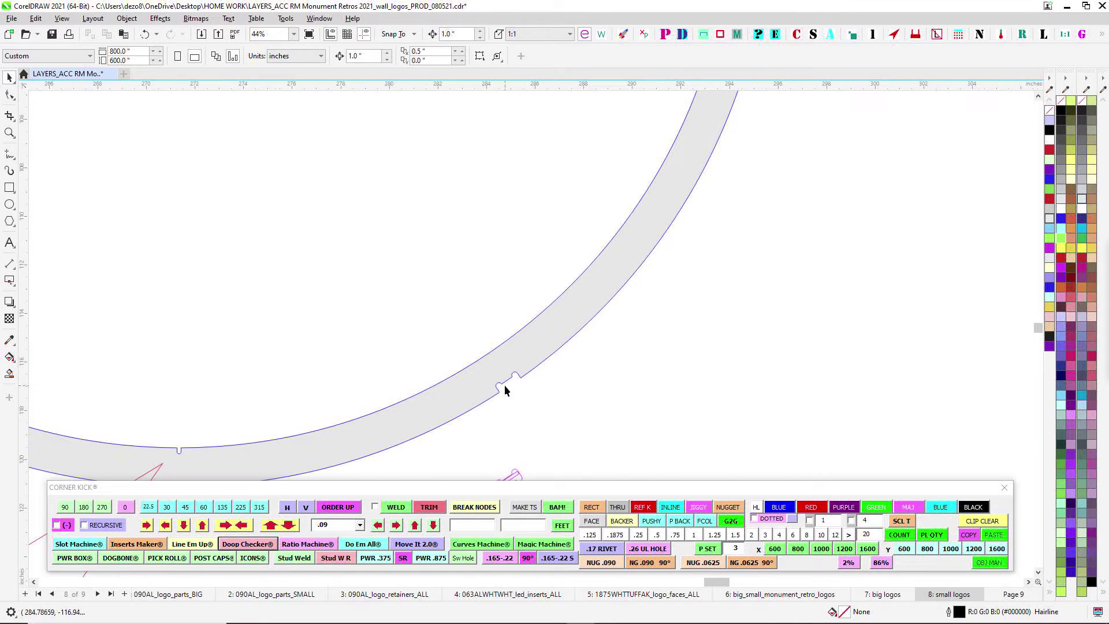
scroll(508, 383, down, 7)
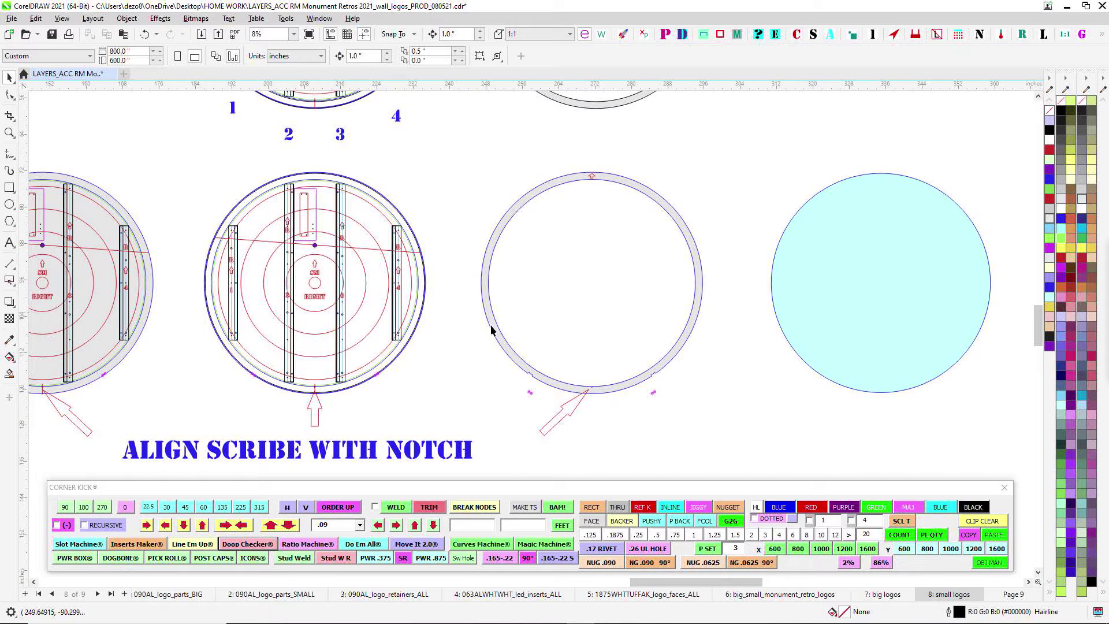
Compare the outer edge of the SM RIGHT retainer ring with the assembly outline beside bar 4
scroll(592, 247, down, 1)
scroll(503, 251, up, 5)
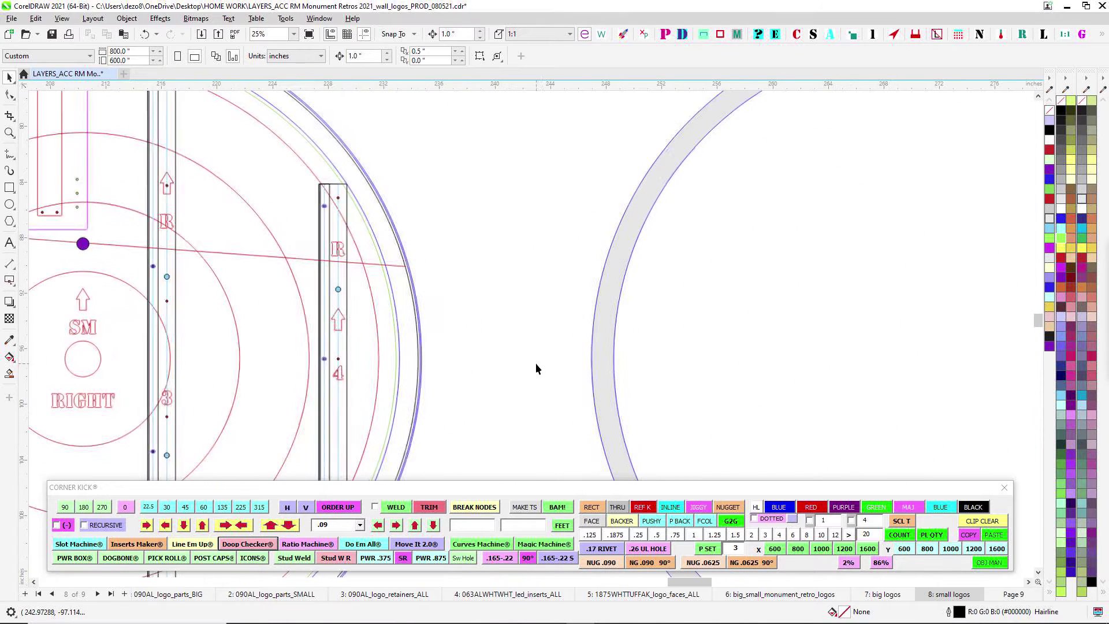
drag(619, 362, 555, 338)
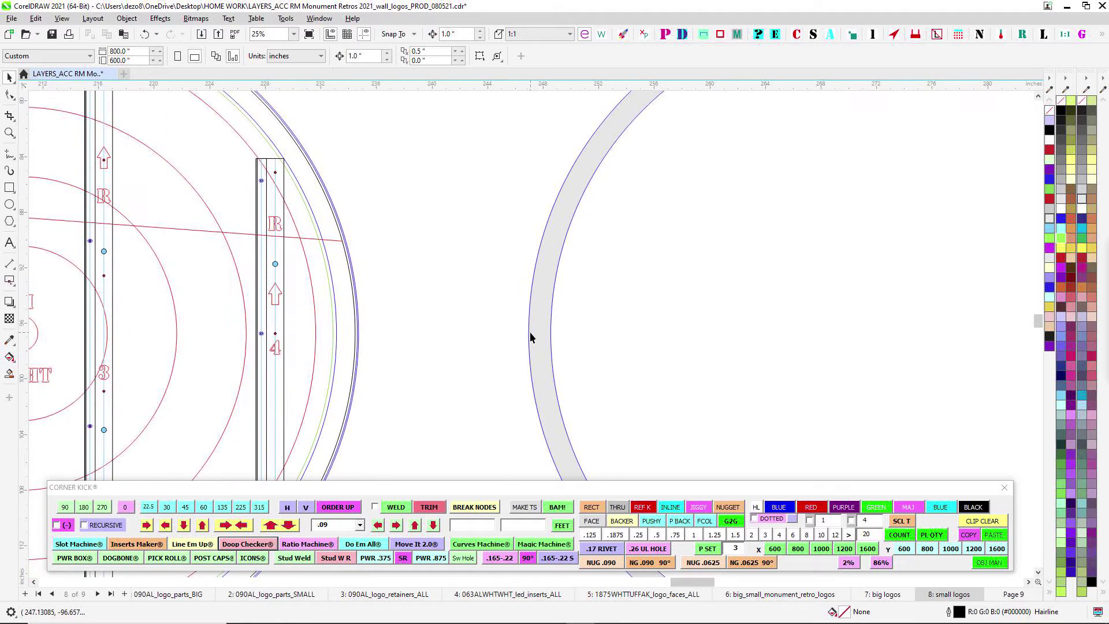
scroll(531, 337, down, 1)
scroll(525, 337, down, 4)
Examine the upper ends of the narrow and wide vertical strips and the bent profile below the bar parts
drag(610, 361, 850, 174)
drag(735, 392, 626, 154)
drag(628, 333, 841, 217)
scroll(452, 168, up, 3)
scroll(327, 173, up, 4)
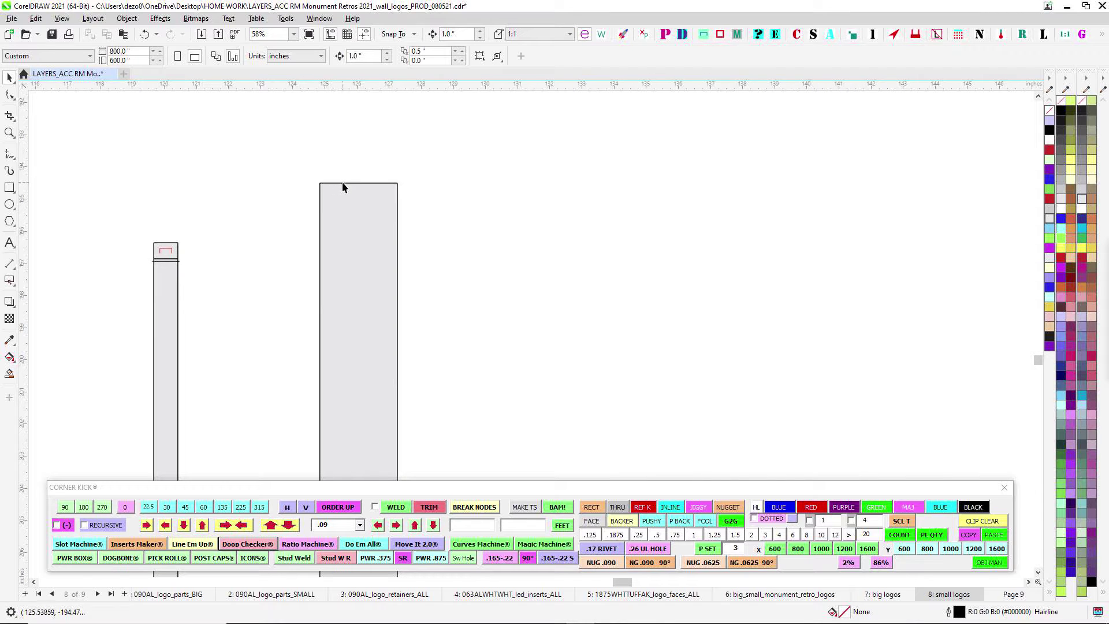
scroll(511, 265, down, 5)
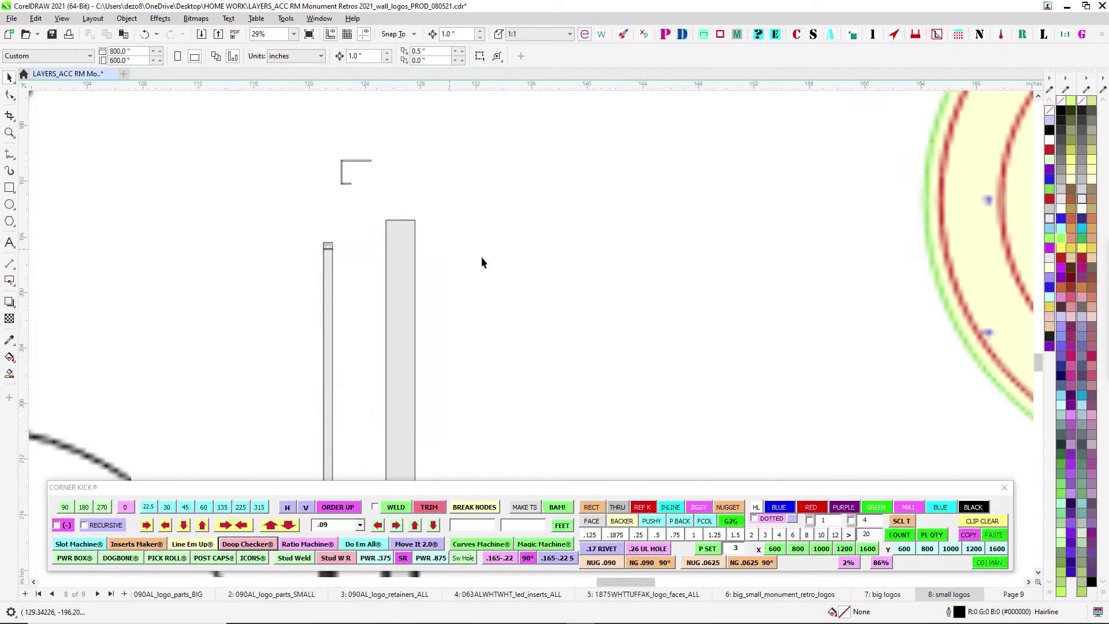
drag(553, 122, 740, 154)
scroll(491, 246, down, 6)
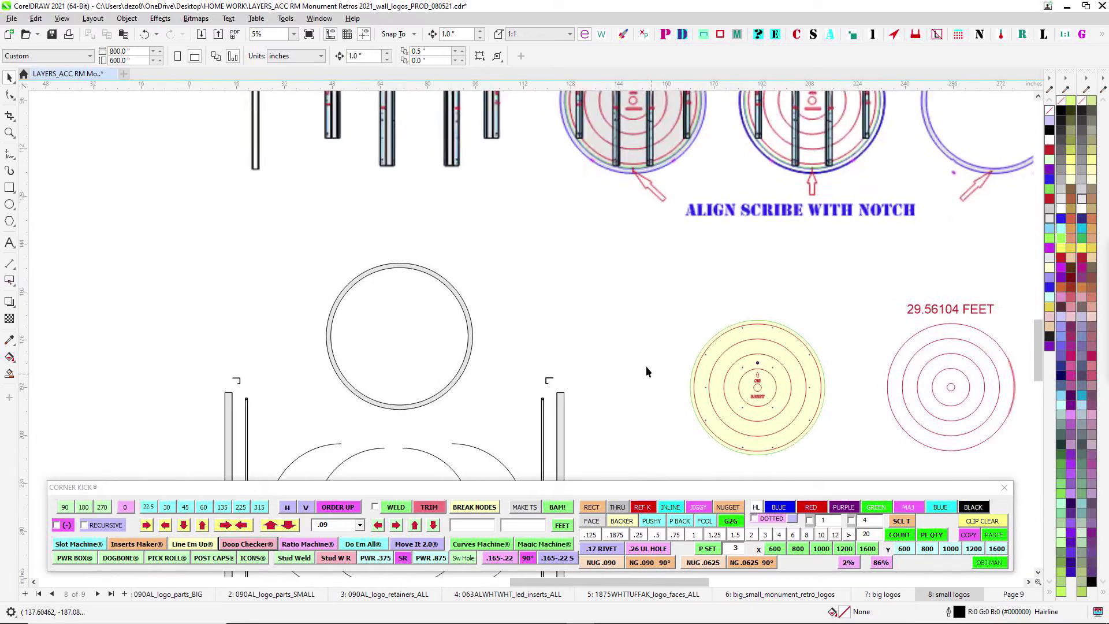
Examine the filled SM RIGHT assembly, including bars 1 to 4, the flap outline and the diagonal line across it
scroll(583, 232, up, 3)
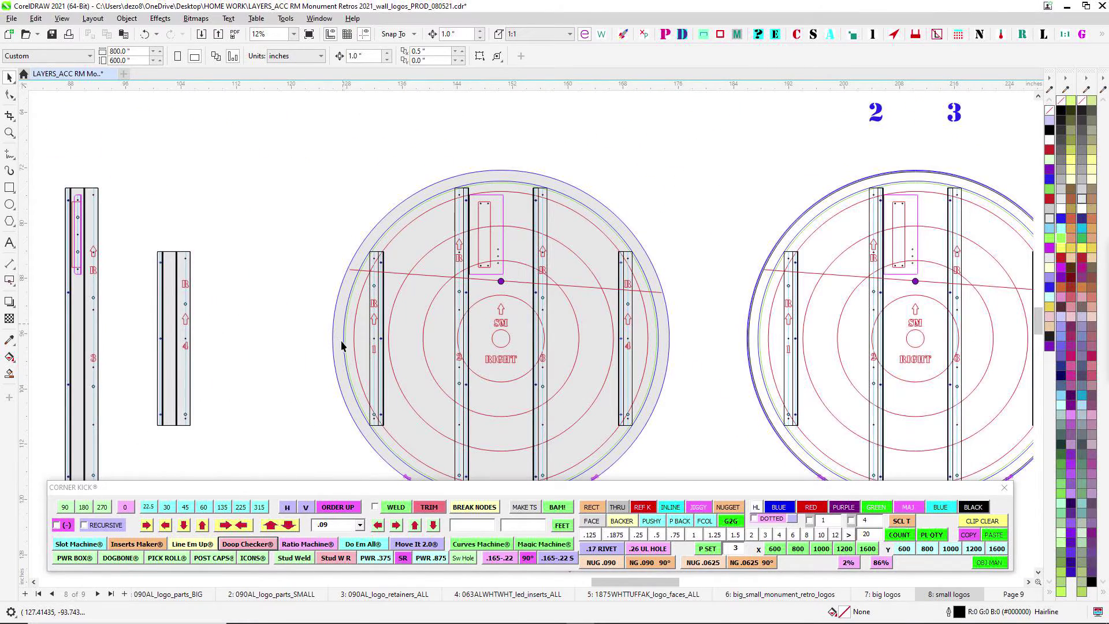
scroll(349, 375, down, 4)
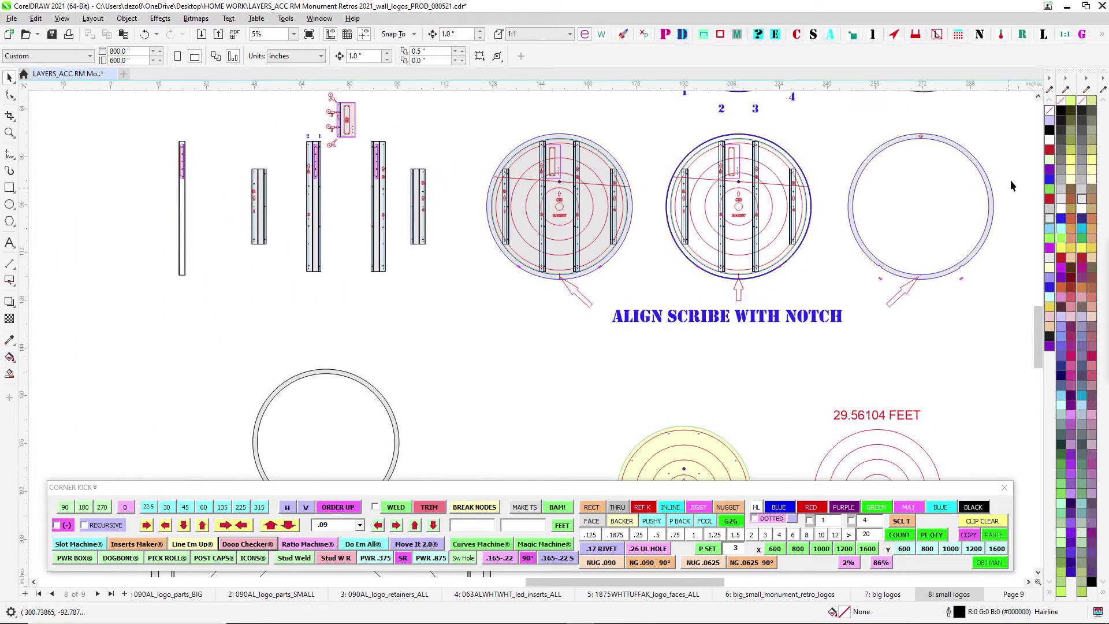
scroll(913, 137, up, 2)
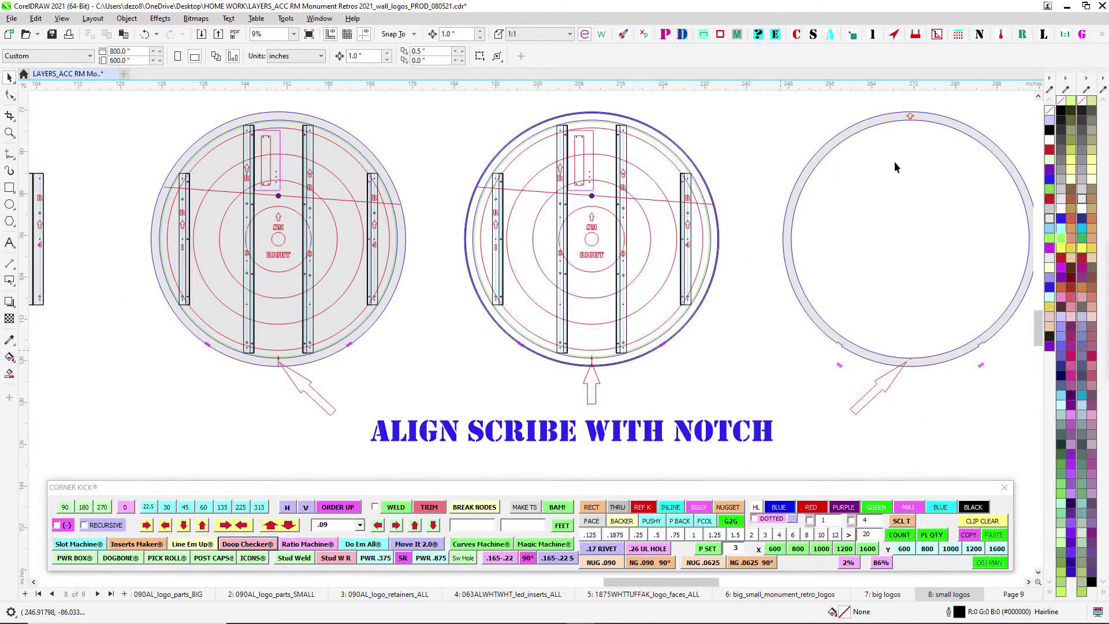
drag(590, 184, 994, 266)
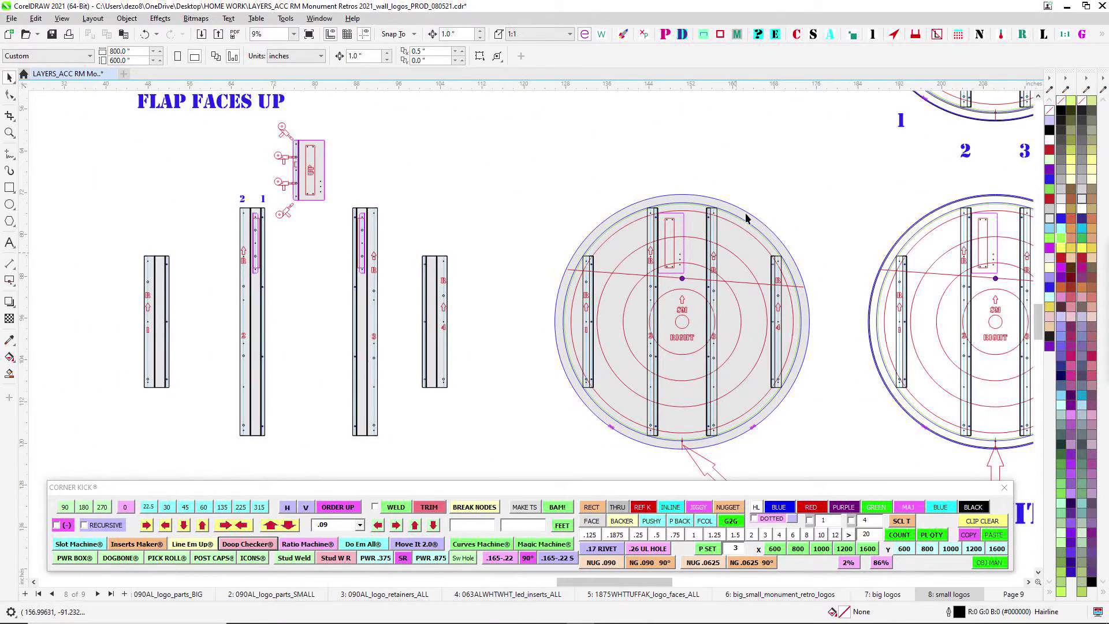
scroll(648, 209, up, 1)
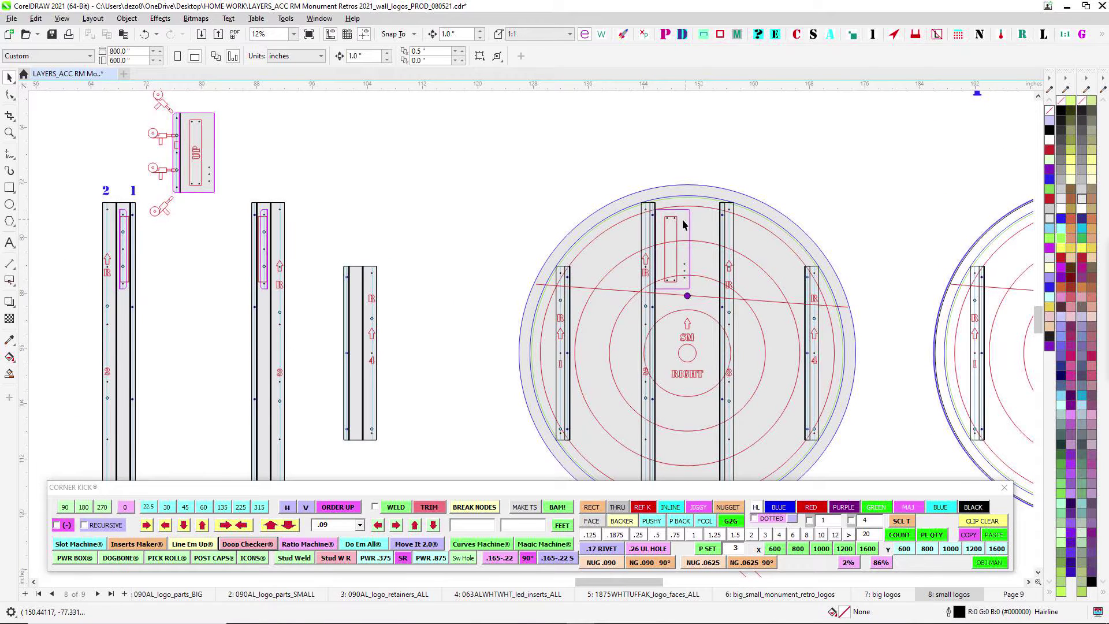
scroll(711, 222, up, 1)
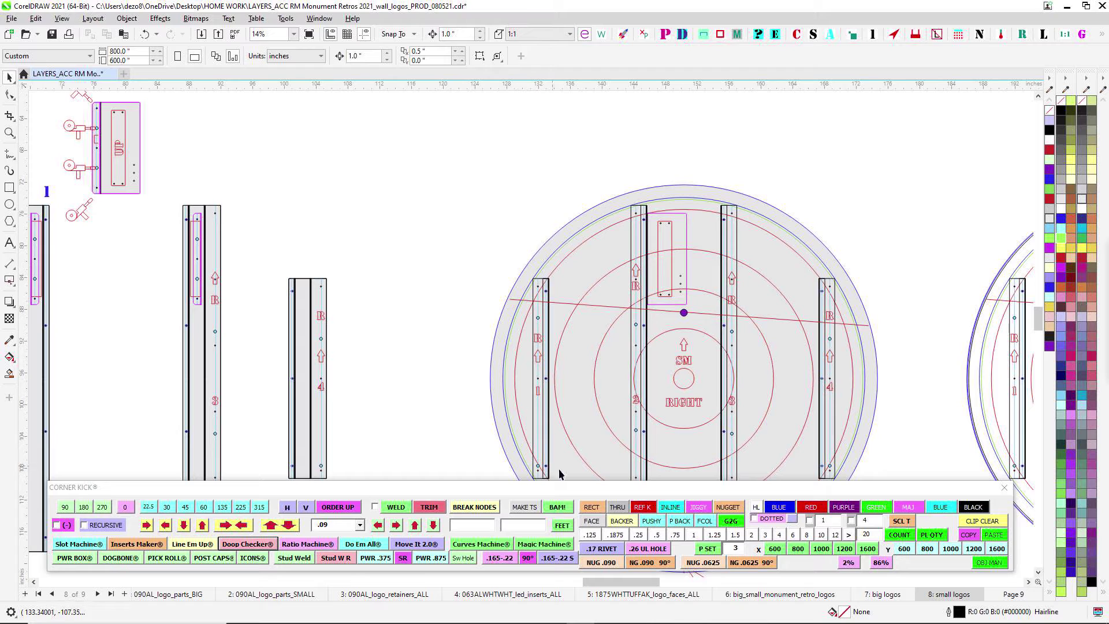
scroll(702, 196, up, 2)
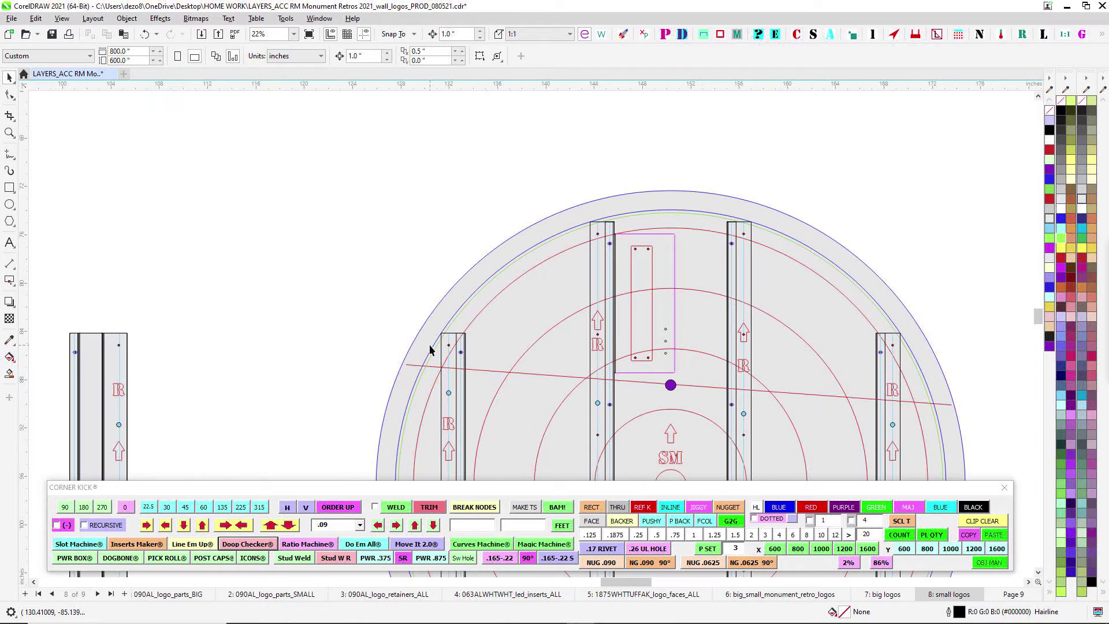
scroll(449, 250, down, 2)
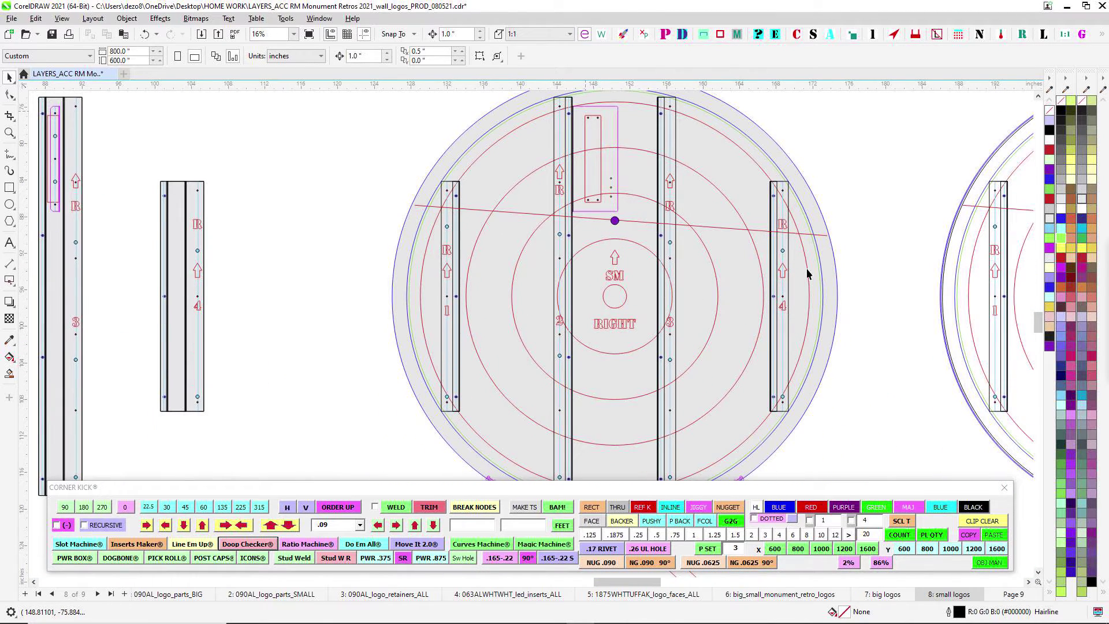
Look over the SM RIGHT row, comparing the filled and unfilled assemblies with the retainer ring and the face
scroll(709, 122, down, 2)
drag(728, 278, 608, 174)
scroll(609, 175, down, 4)
drag(666, 261, 591, 272)
drag(875, 210, 672, 217)
scroll(671, 217, down, 1)
drag(715, 247, 698, 309)
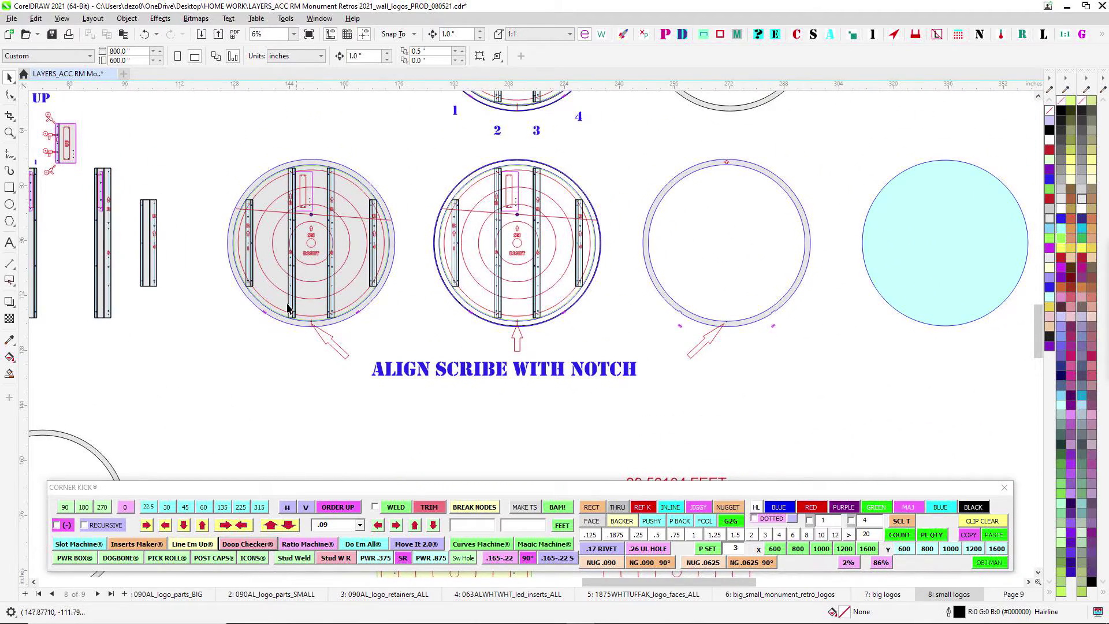
Examine the filled SM RIGHT assembly from its center label and up arrow down to the scribe mark at its lower edge
scroll(312, 275, up, 2)
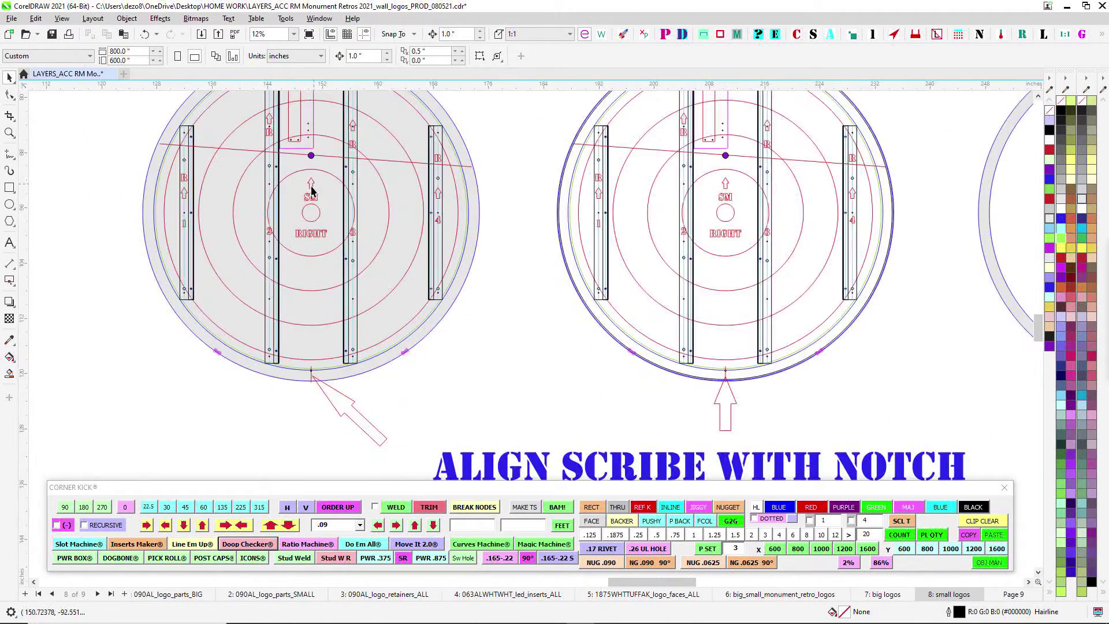
drag(311, 194, 334, 301)
scroll(334, 301, up, 1)
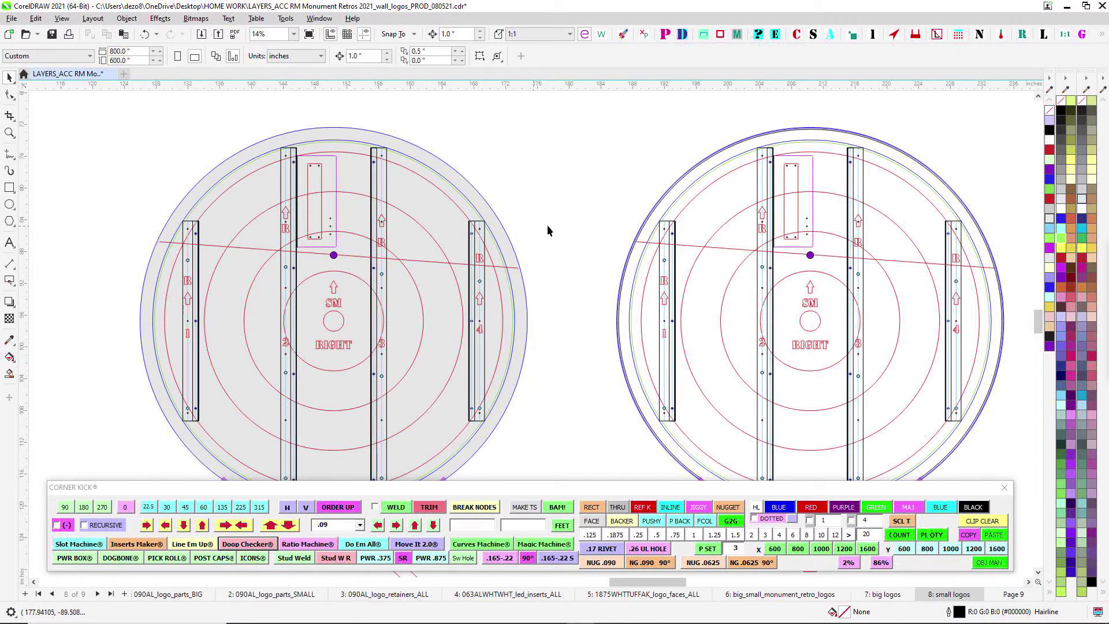
scroll(547, 226, down, 2)
drag(426, 221, 471, 178)
scroll(418, 412, up, 2)
scroll(420, 420, up, 2)
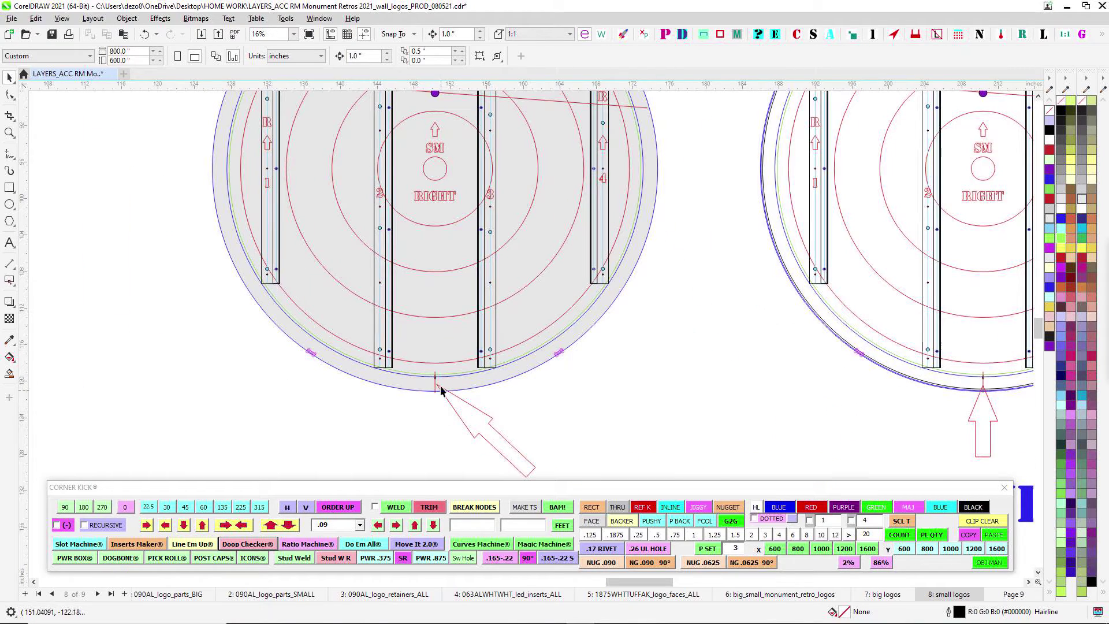
scroll(441, 388, down, 3)
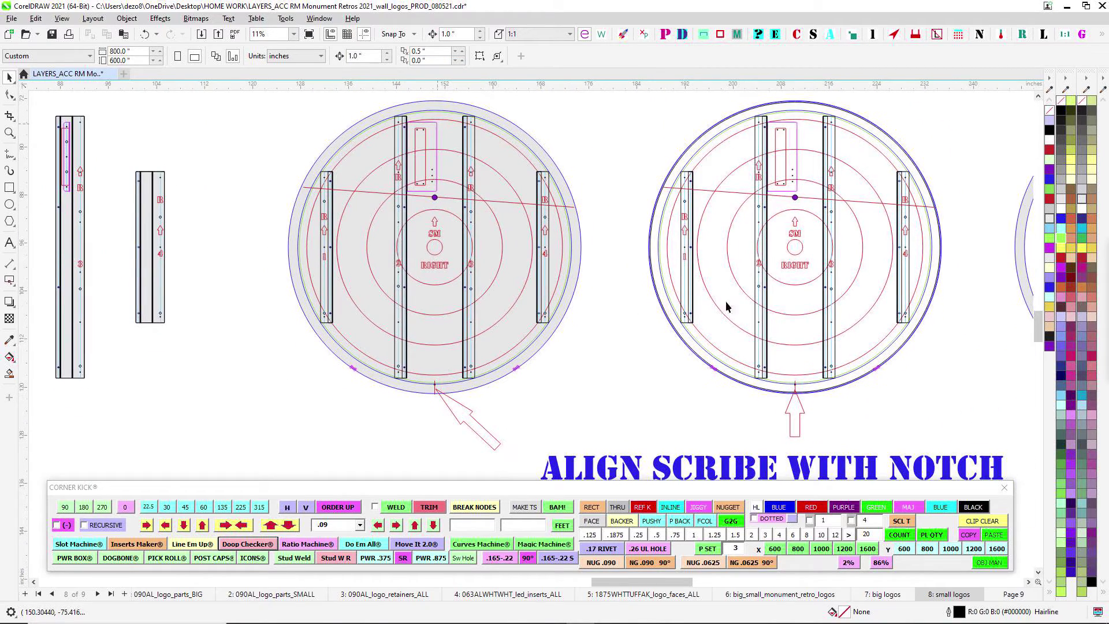
Compare the retainer ring's center notch with the scribe line and slot on the filled and unfilled SM RIGHT assemblies
scroll(751, 390, up, 15)
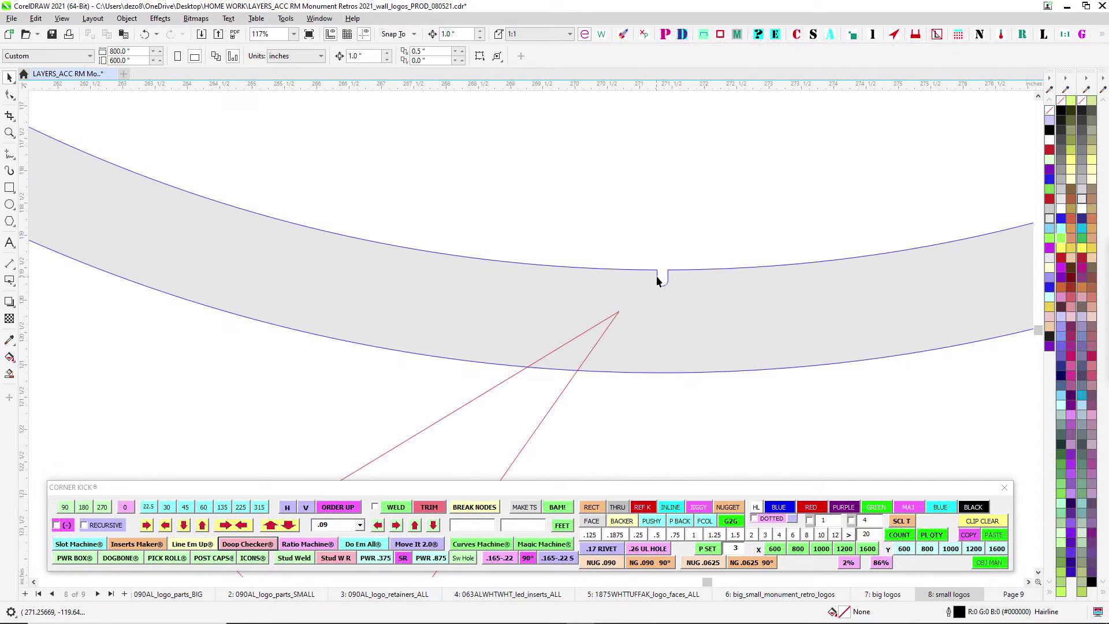
scroll(674, 272, down, 6)
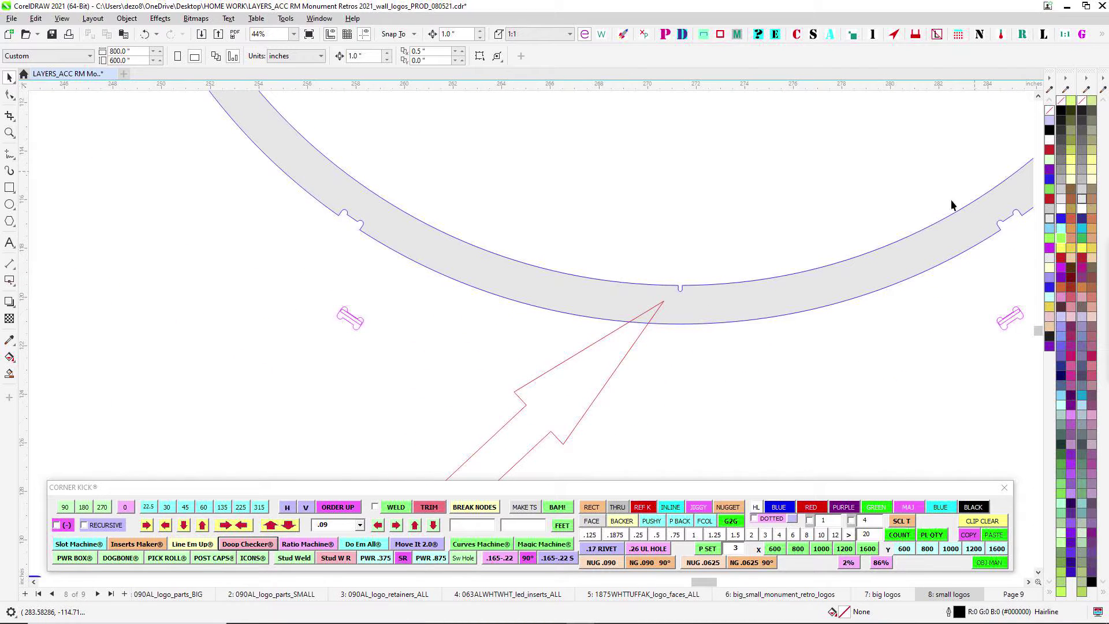
scroll(688, 289, up, 3)
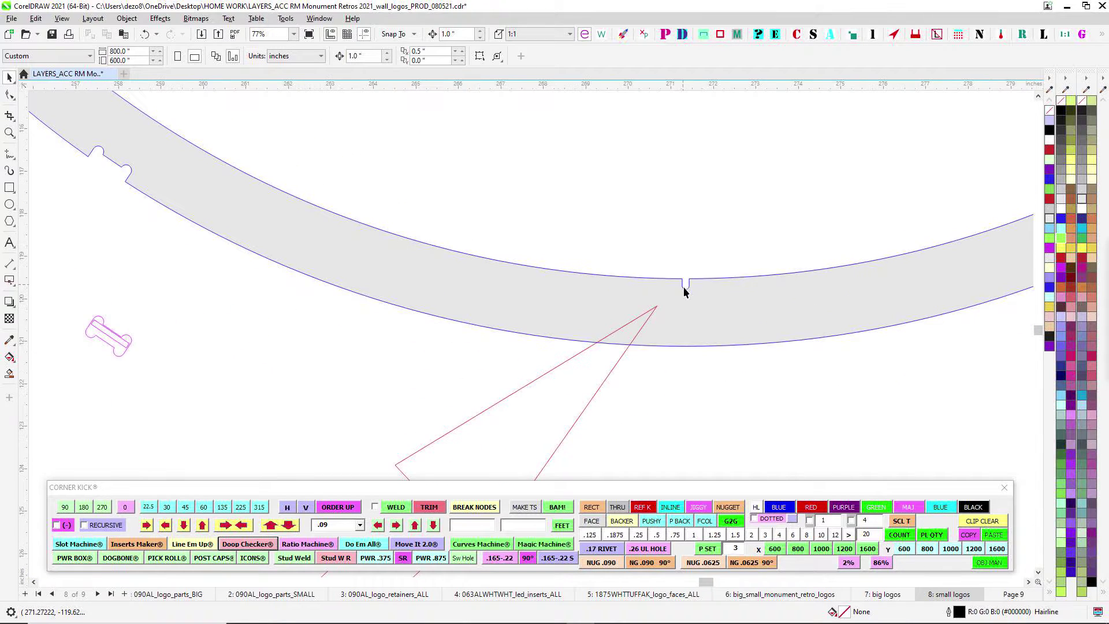
scroll(700, 328, down, 7)
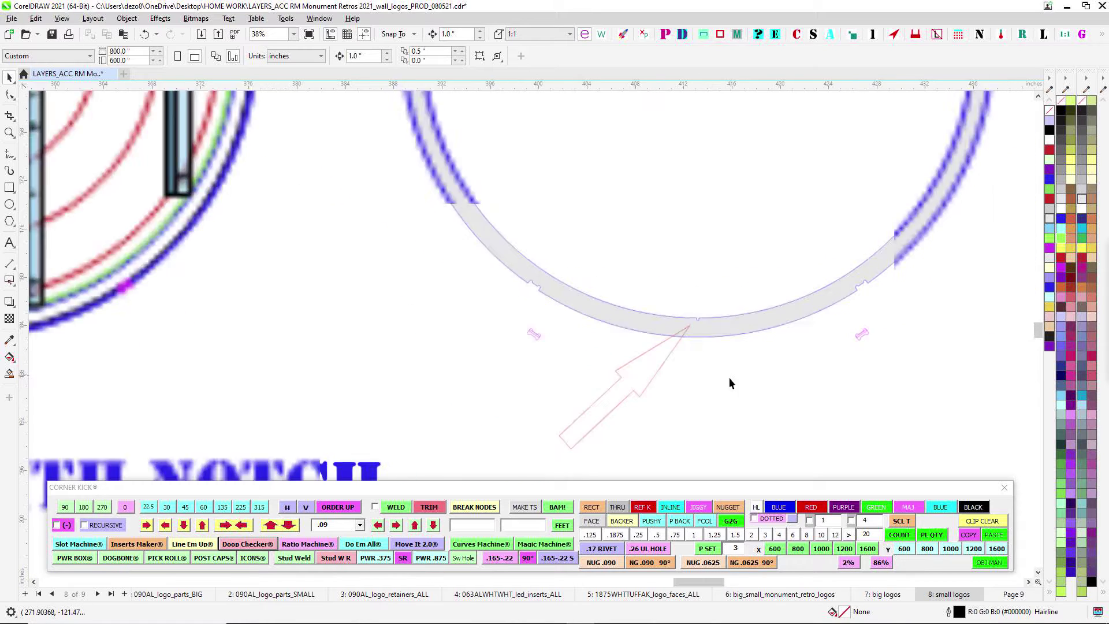
drag(291, 395, 822, 369)
drag(484, 289, 938, 327)
scroll(222, 332, up, 3)
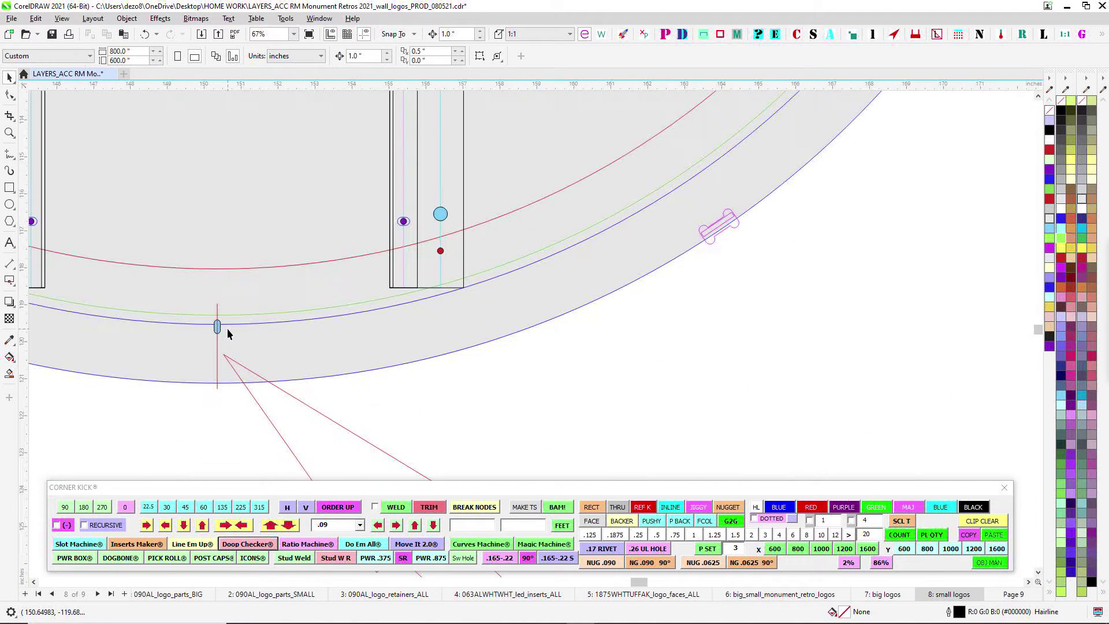
scroll(219, 384, down, 2)
drag(743, 375, 34, 376)
scroll(714, 373, up, 3)
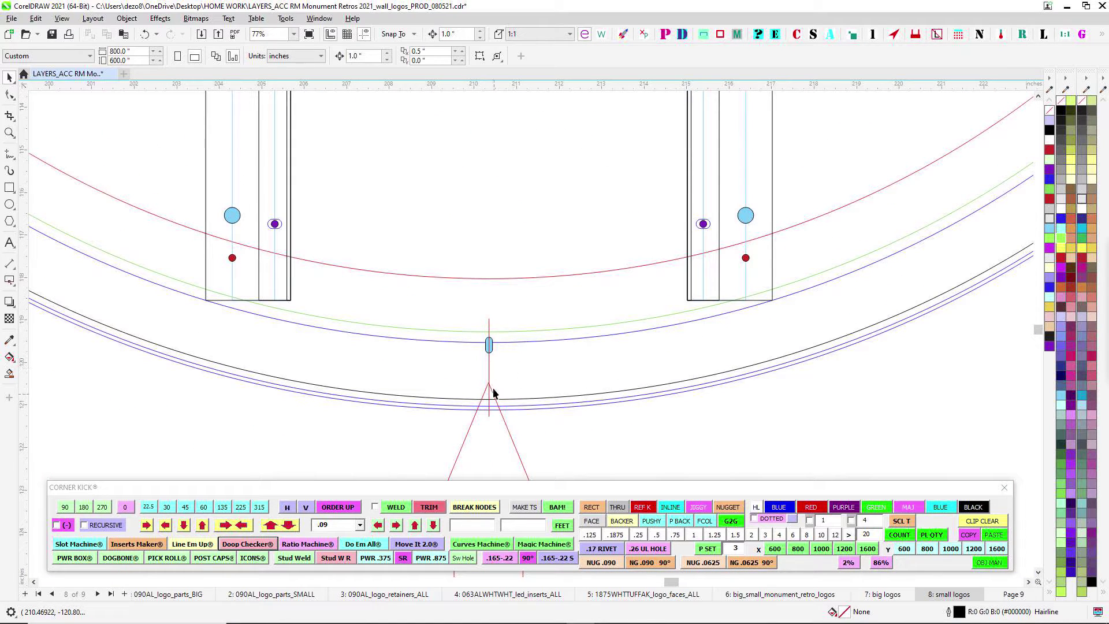
Compare the scribe line, slot and side marks at the unfilled SM RIGHT assembly's lower edge with the retainer ring's notches
scroll(497, 364, down, 1)
scroll(505, 378, down, 2)
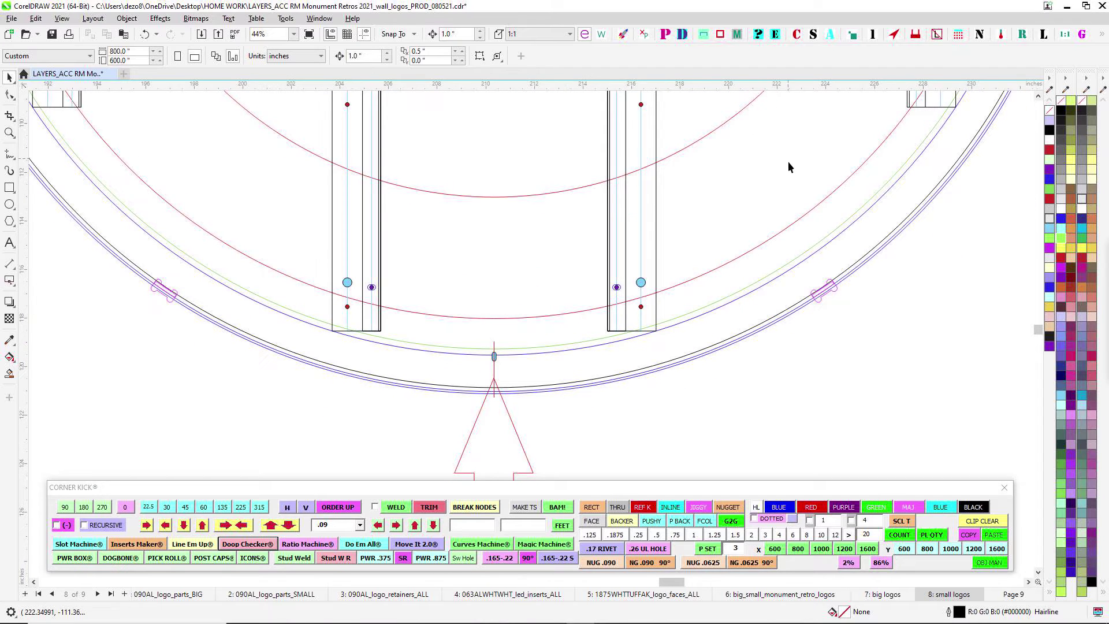
scroll(417, 364, down, 1)
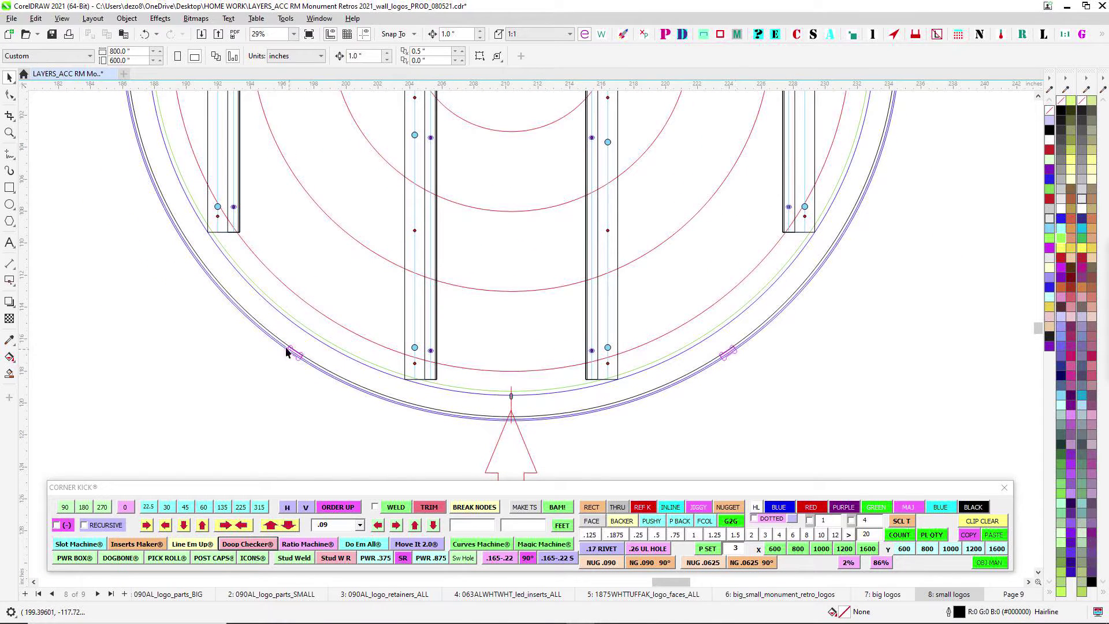
scroll(565, 384, down, 1)
scroll(507, 388, up, 3)
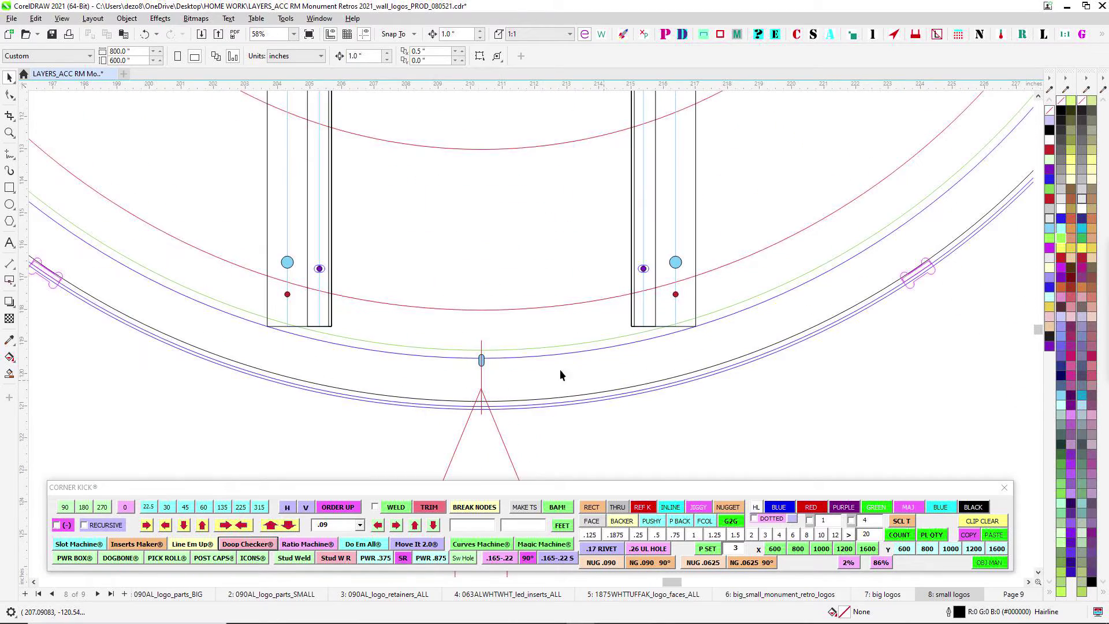
scroll(509, 383, up, 3)
scroll(501, 369, down, 6)
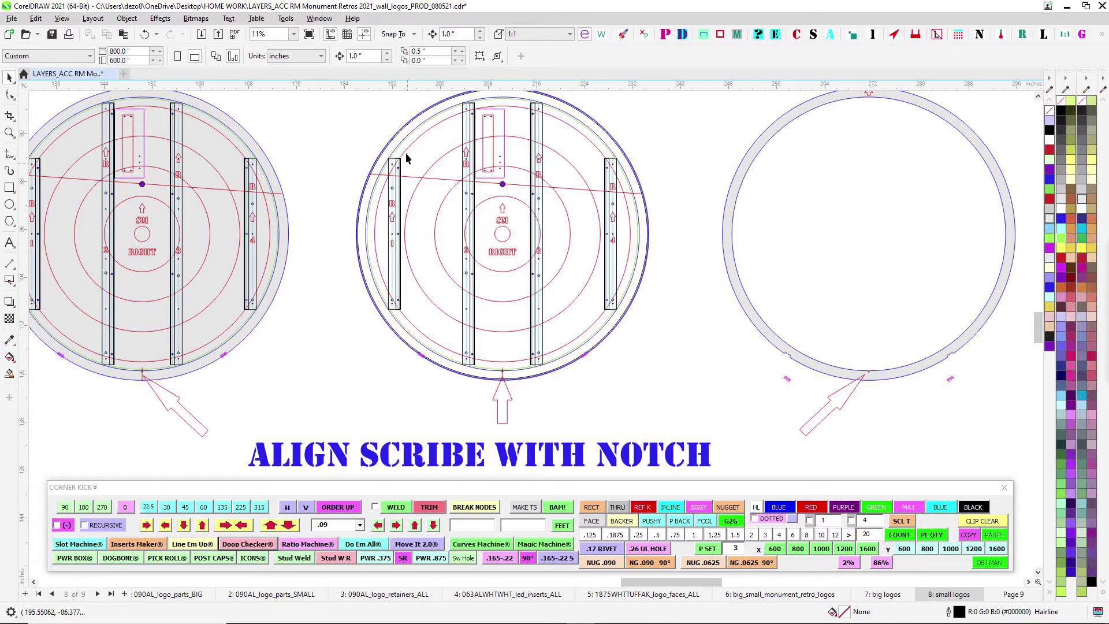
scroll(516, 382, up, 3)
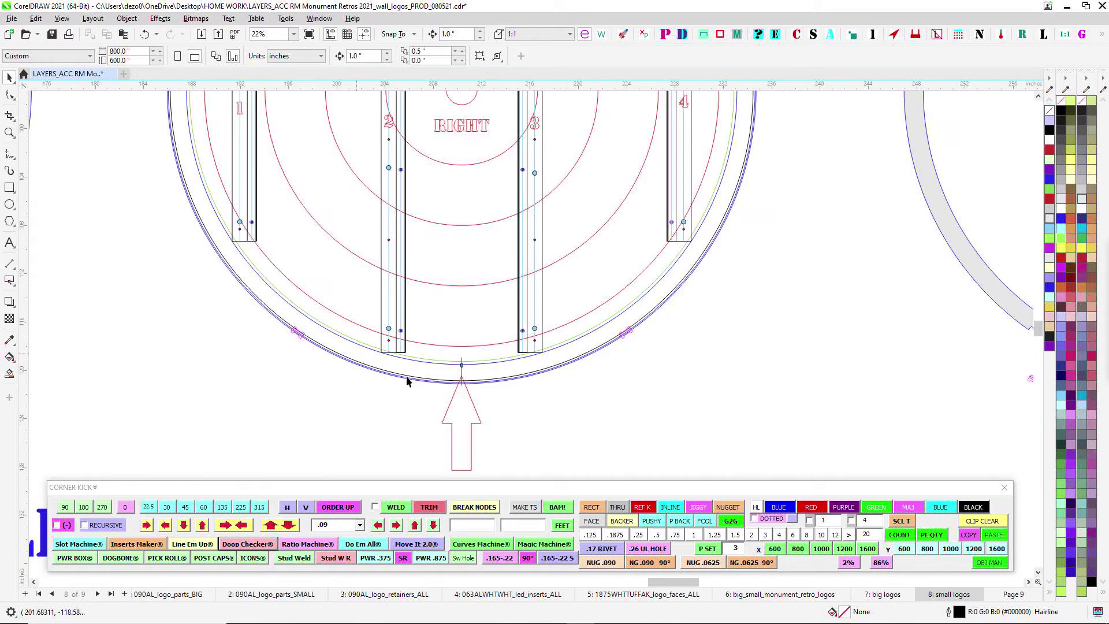
scroll(510, 358, down, 3)
scroll(565, 395, up, 3)
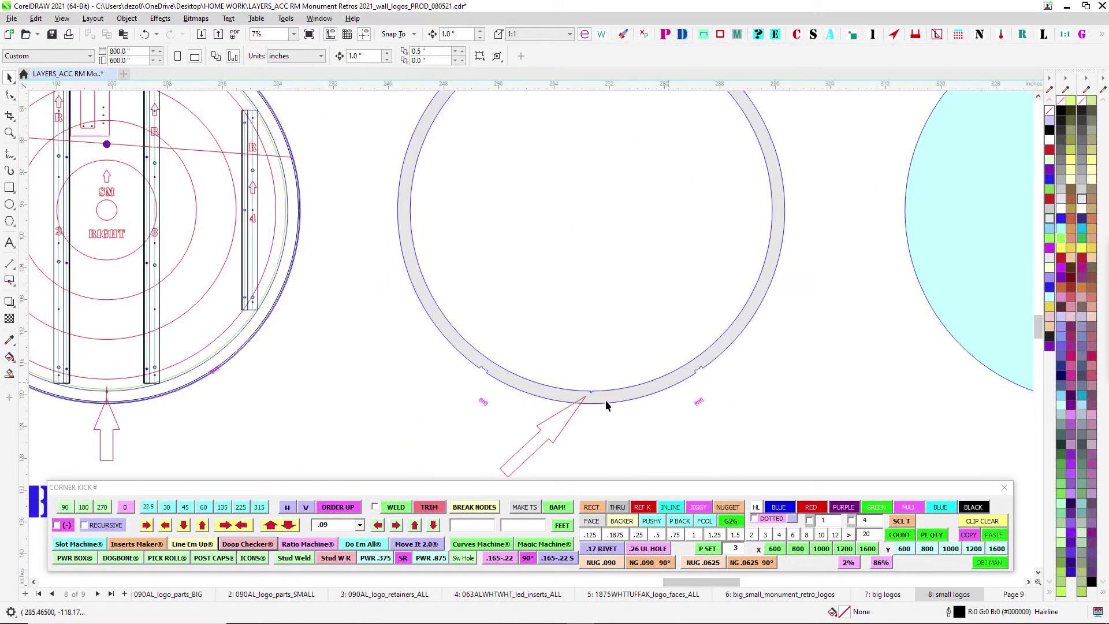
scroll(583, 380, down, 5)
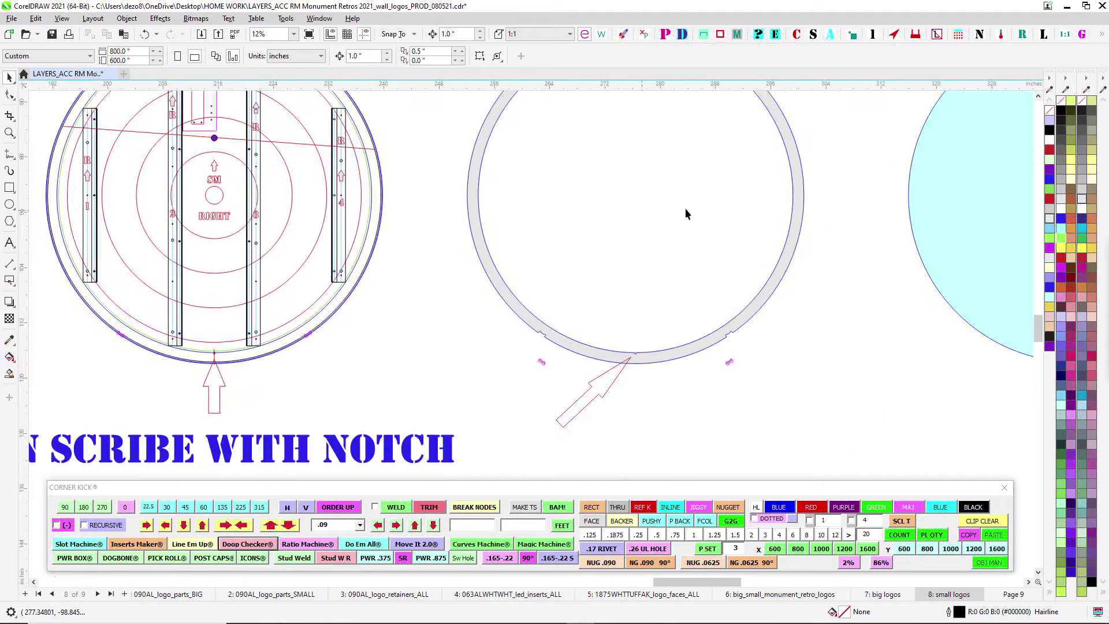
Compare the filled and unfilled SM RIGHT assemblies, checking the filled one's bar layout against the separate numbered bars
drag(490, 204, 711, 208)
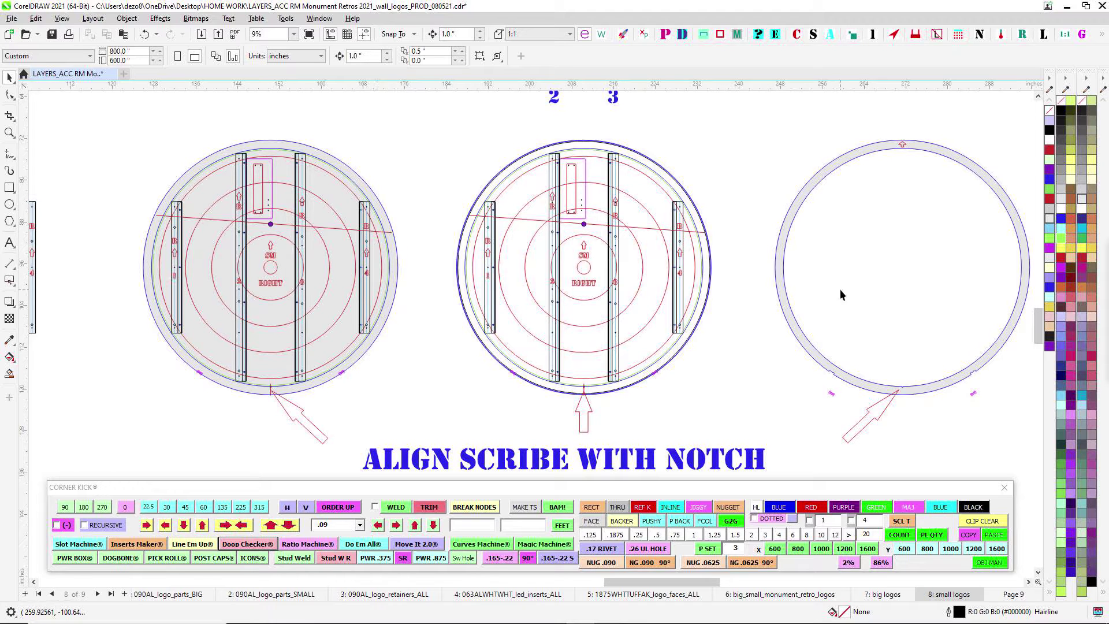
scroll(251, 226, up, 1)
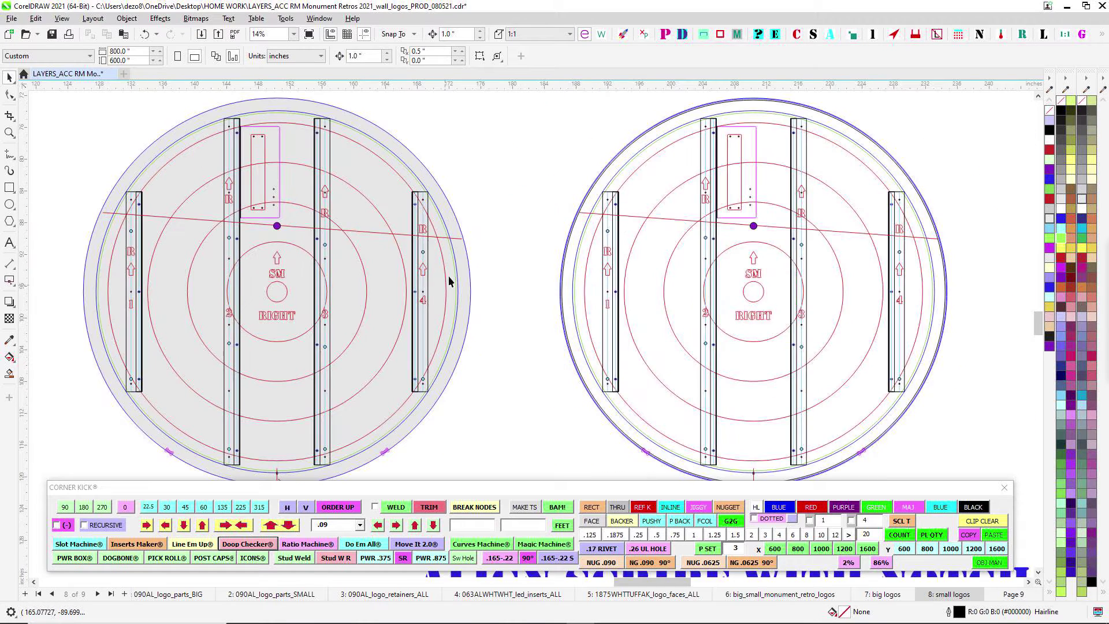
drag(448, 260, 559, 261)
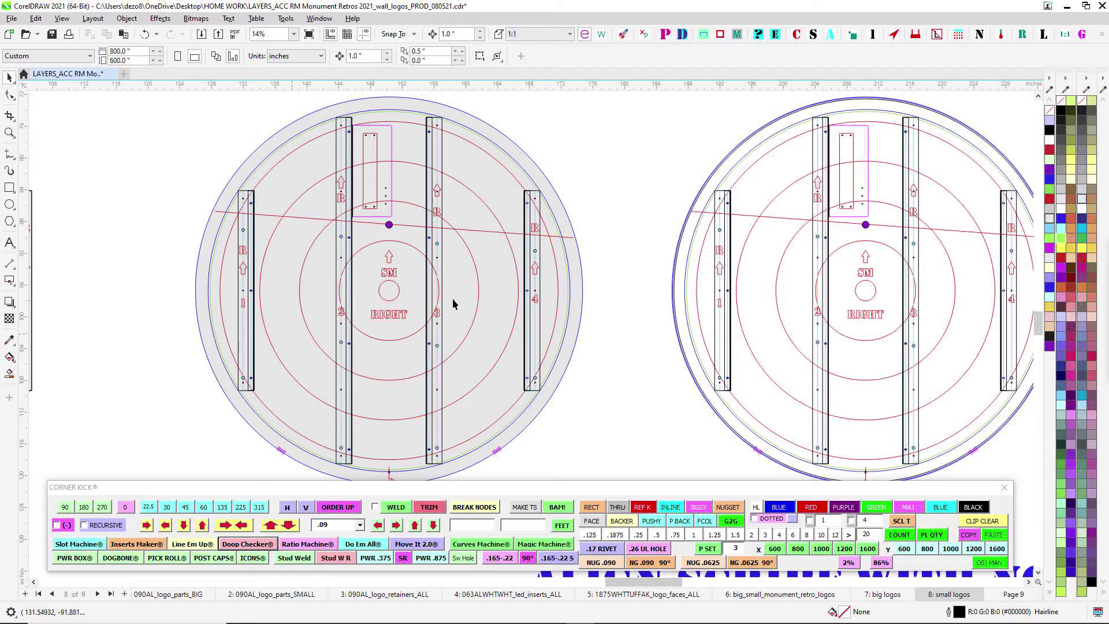
scroll(459, 259, down, 1)
scroll(392, 144, up, 1)
scroll(345, 312, down, 2)
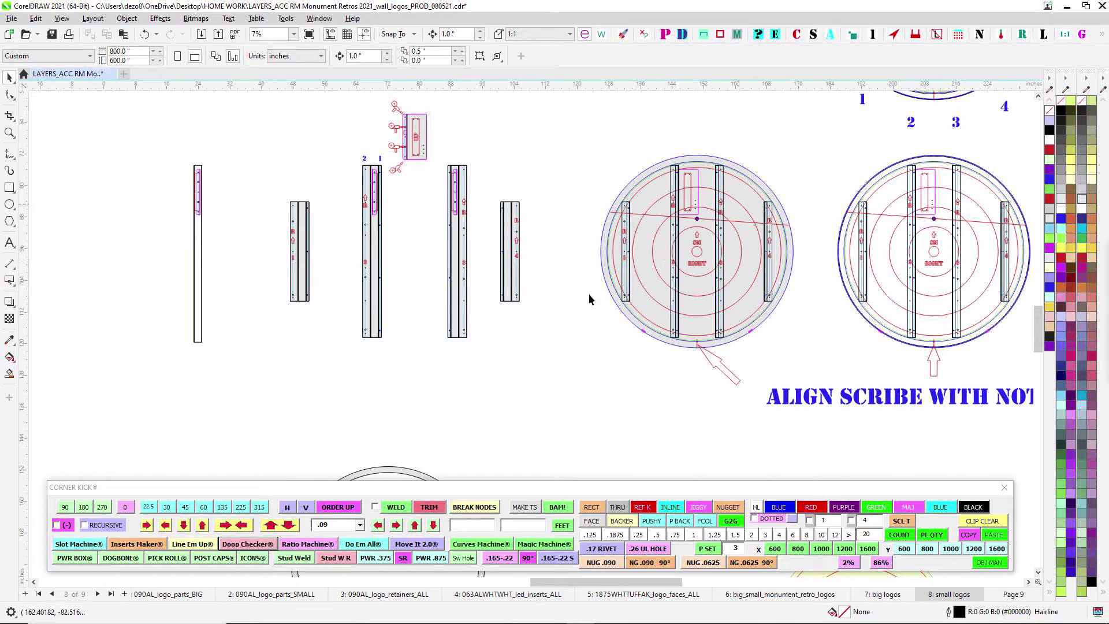
scroll(765, 201, up, 1)
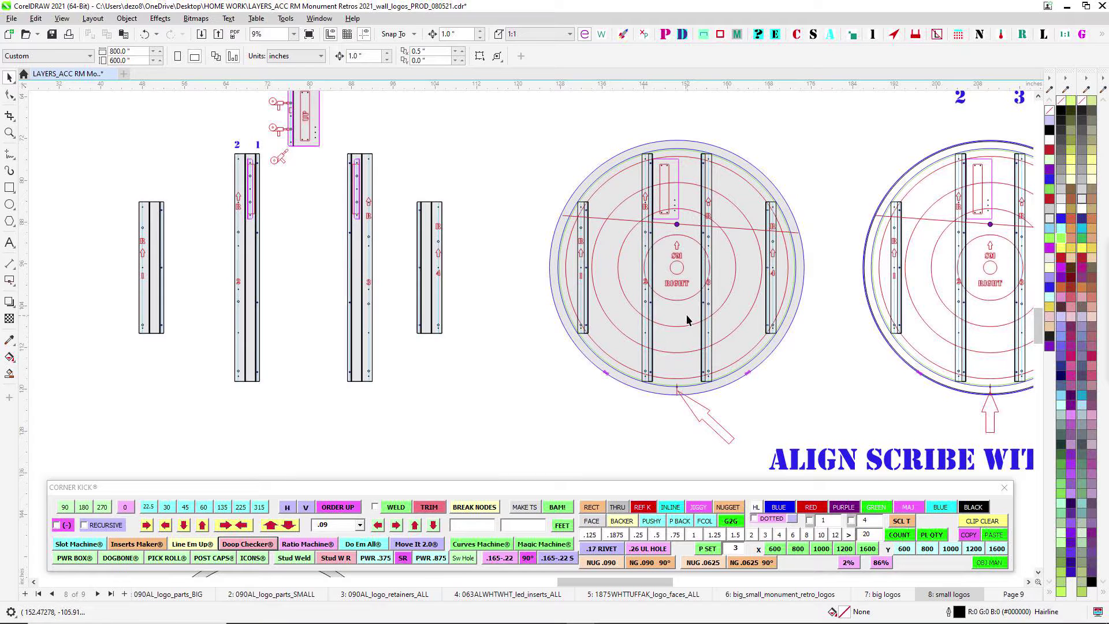
scroll(587, 215, up, 1)
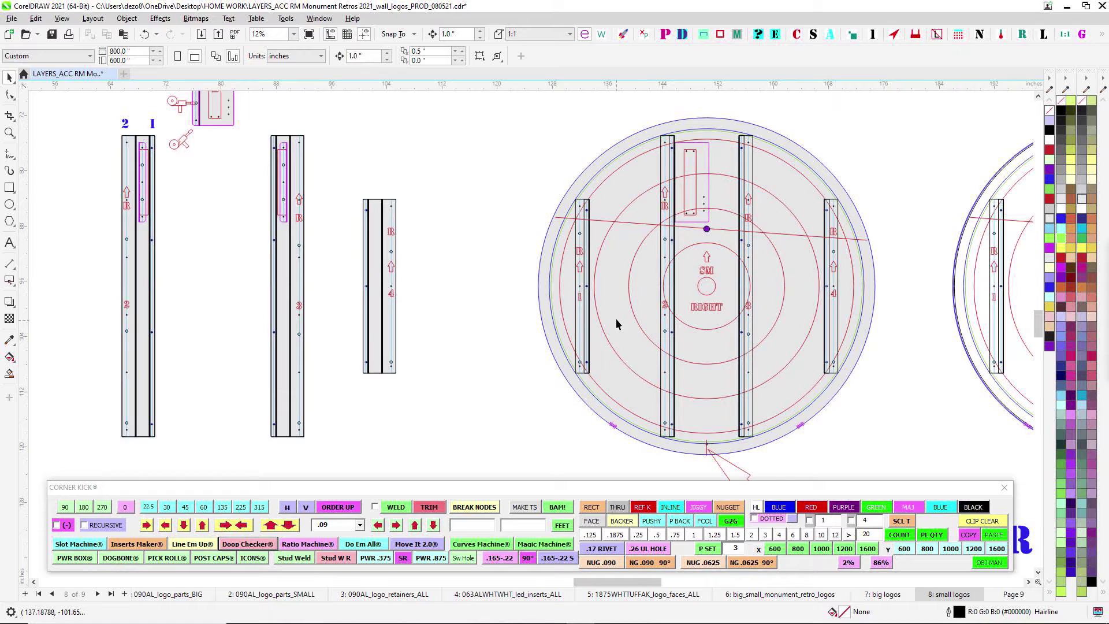
drag(616, 315, 671, 315)
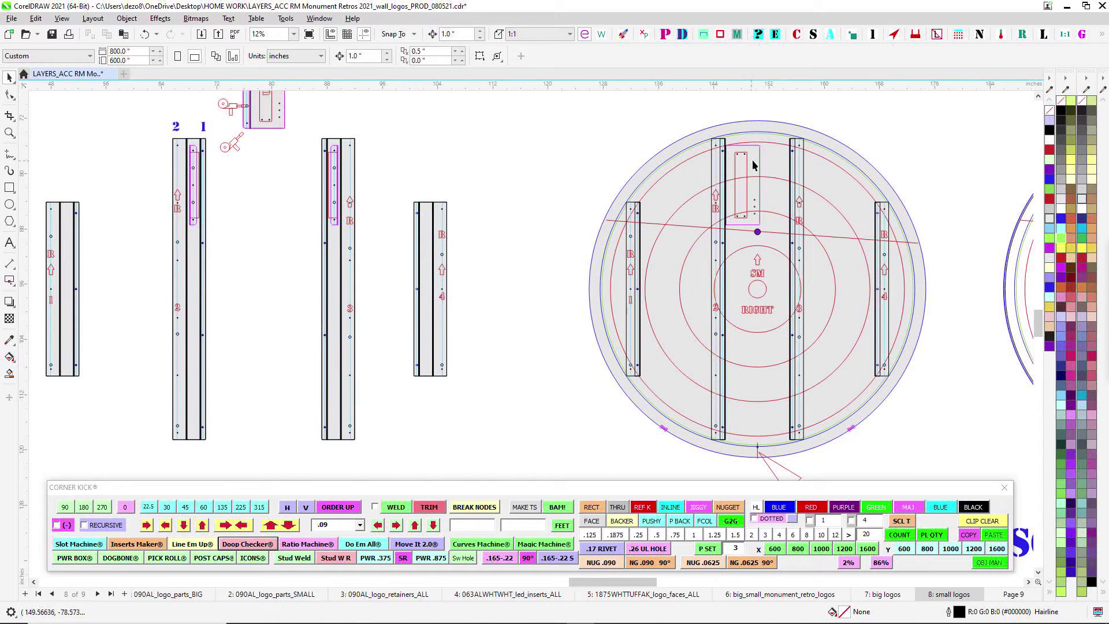
Look over the separate R bars 1 to 4, then survey the small logo parts from the SM rows down to the cut list
scroll(753, 161, up, 3)
scroll(694, 236, down, 2)
drag(358, 226, 686, 256)
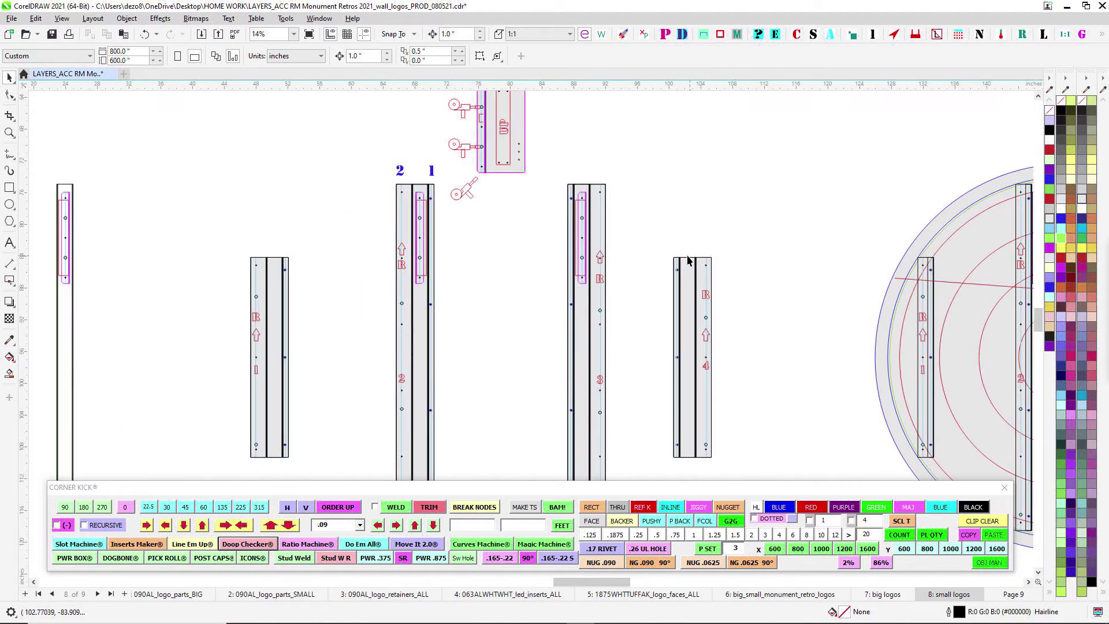
scroll(687, 260, down, 5)
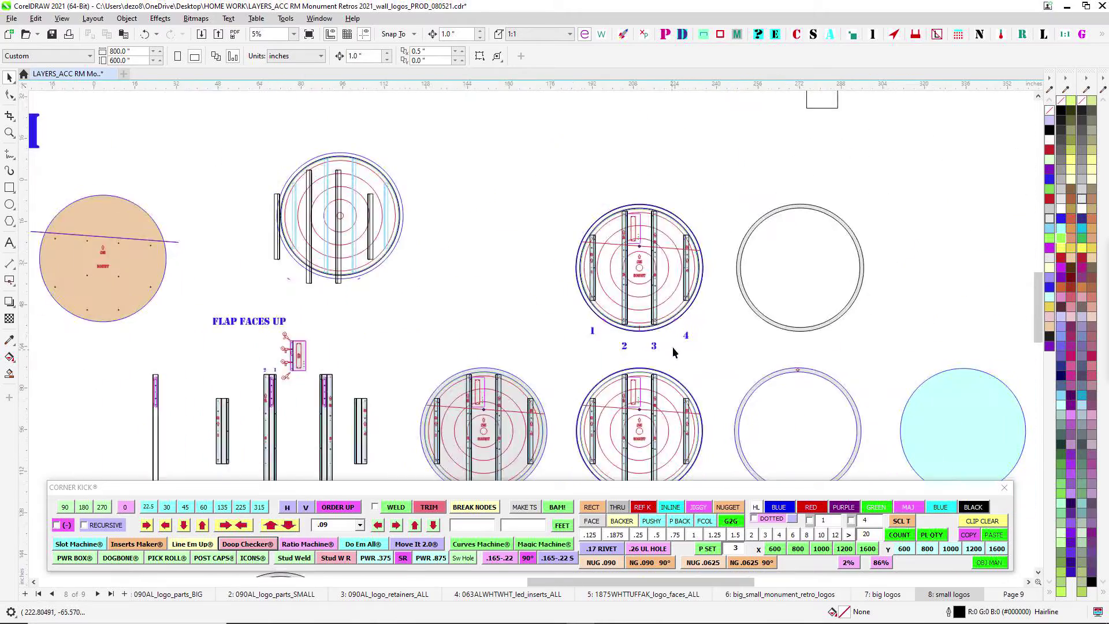
scroll(675, 348, down, 3)
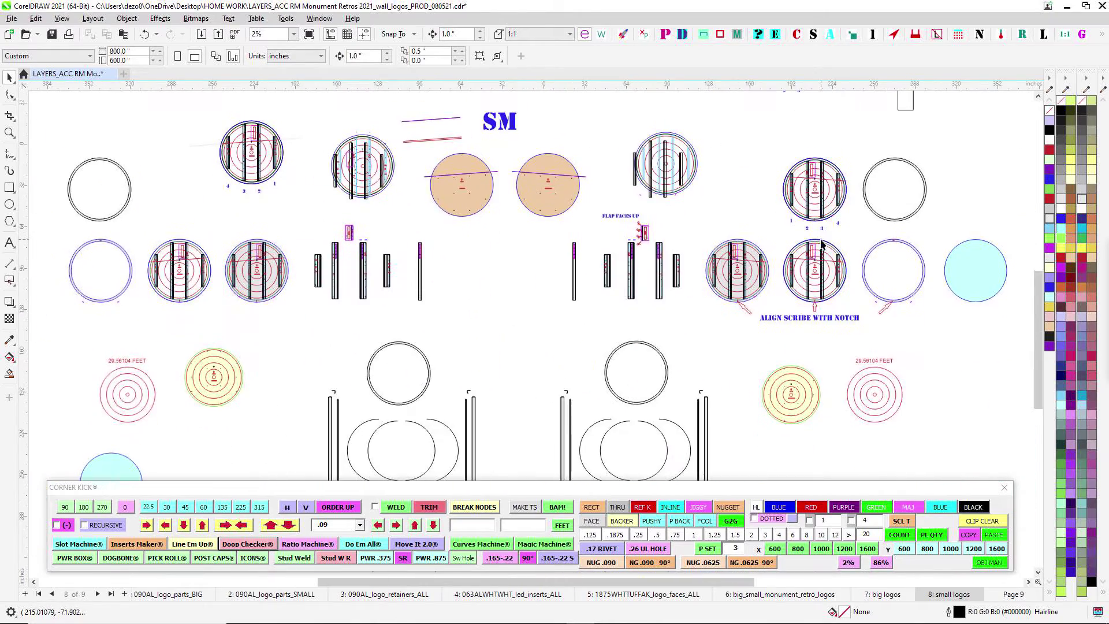
scroll(638, 264, down, 1)
scroll(411, 183, up, 2)
scroll(424, 202, down, 3)
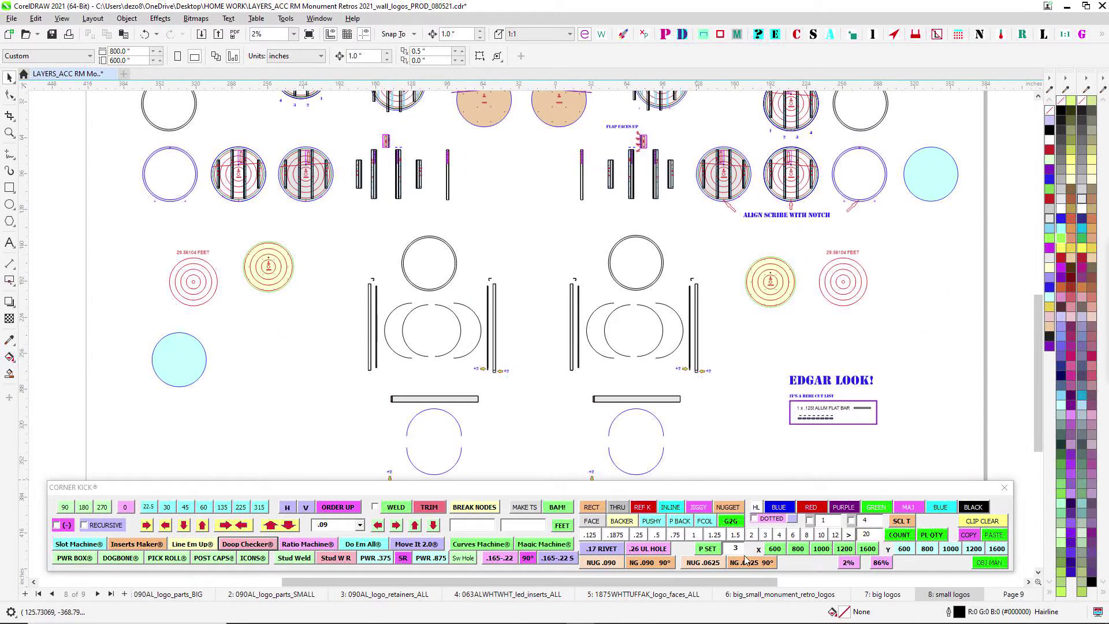
Show the big logos page and examine the BIG RIGHT backer, its numbered bars, flap outline, rivet gun symbols and straight split edge
click(880, 600)
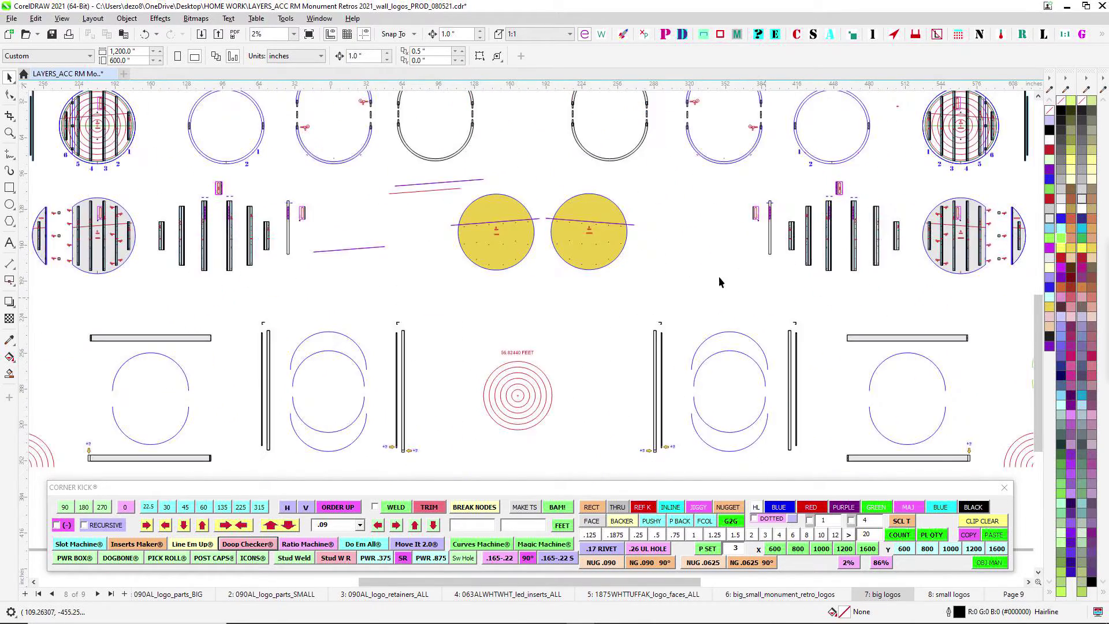
scroll(685, 298, up, 4)
scroll(672, 285, up, 2)
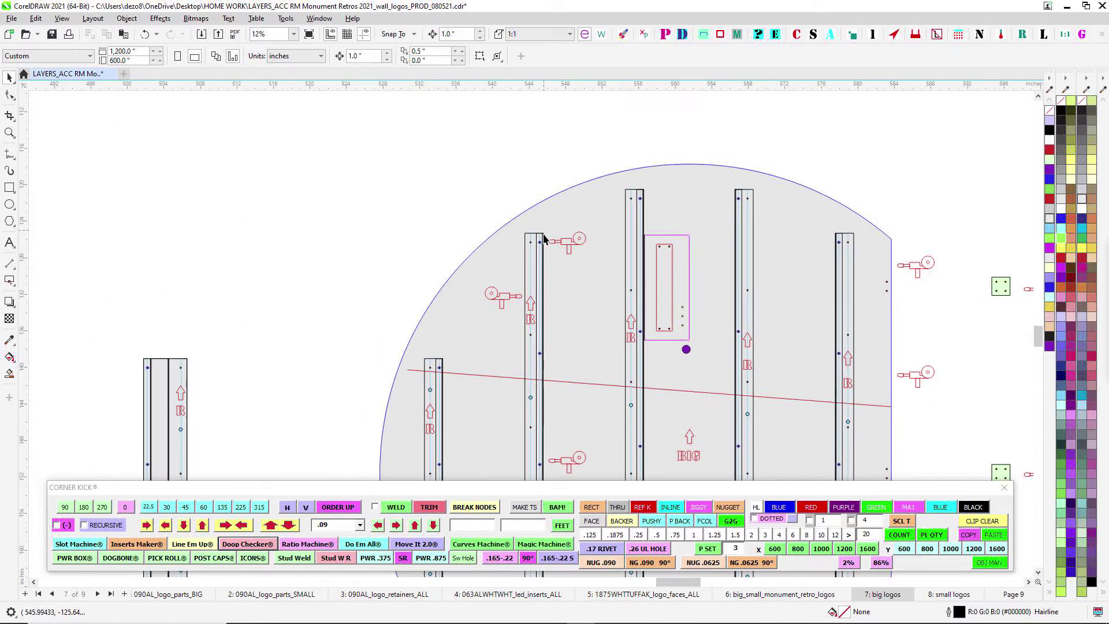
scroll(552, 371, down, 1)
drag(555, 360, 574, 139)
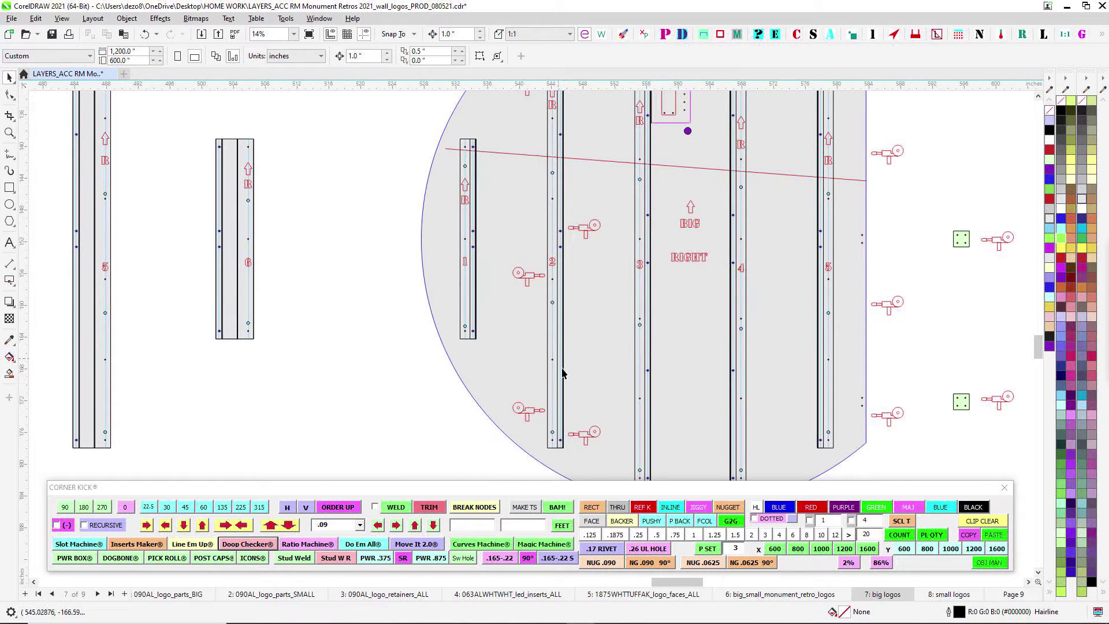
scroll(537, 145, up, 1)
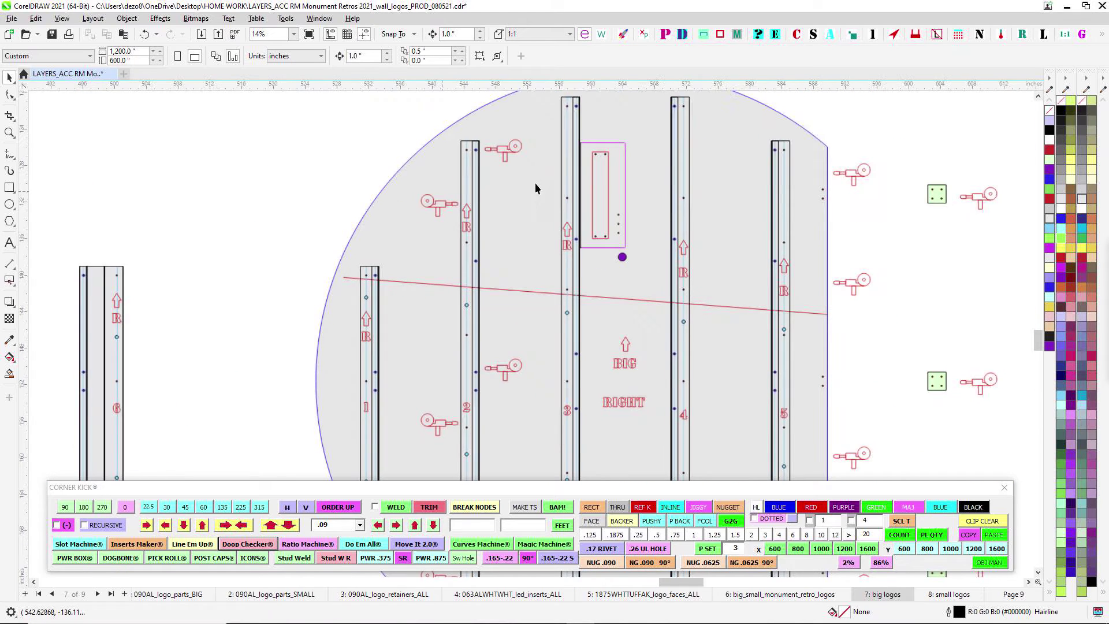
scroll(678, 294, down, 2)
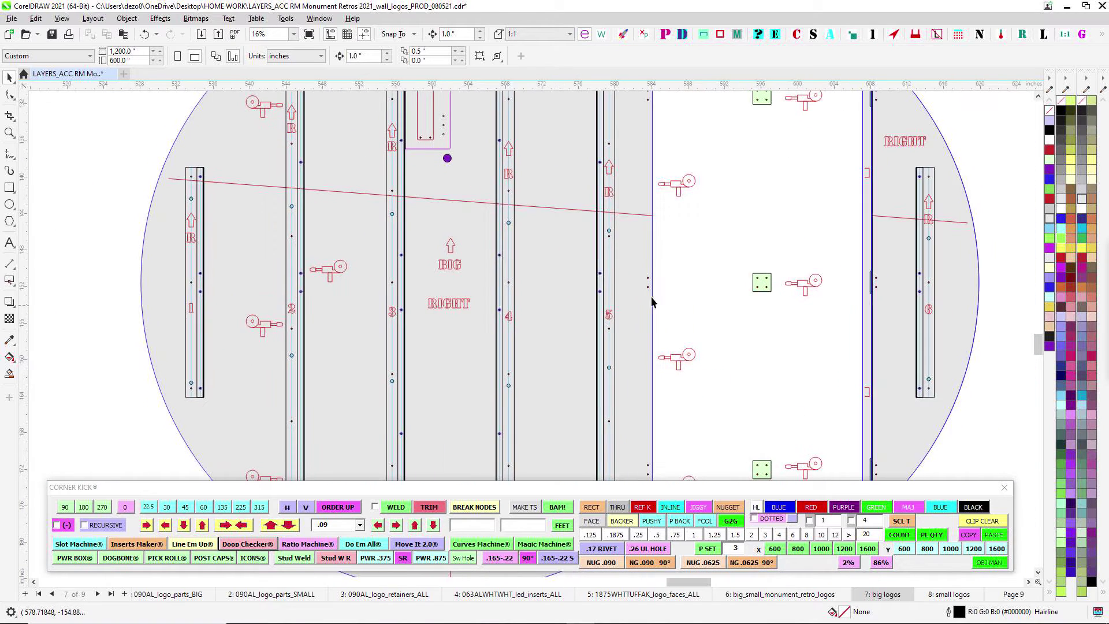
Return to the small logos page and examine the SM RIGHT assemblies' bars, flap outline, center label and diagonal line
click(938, 597)
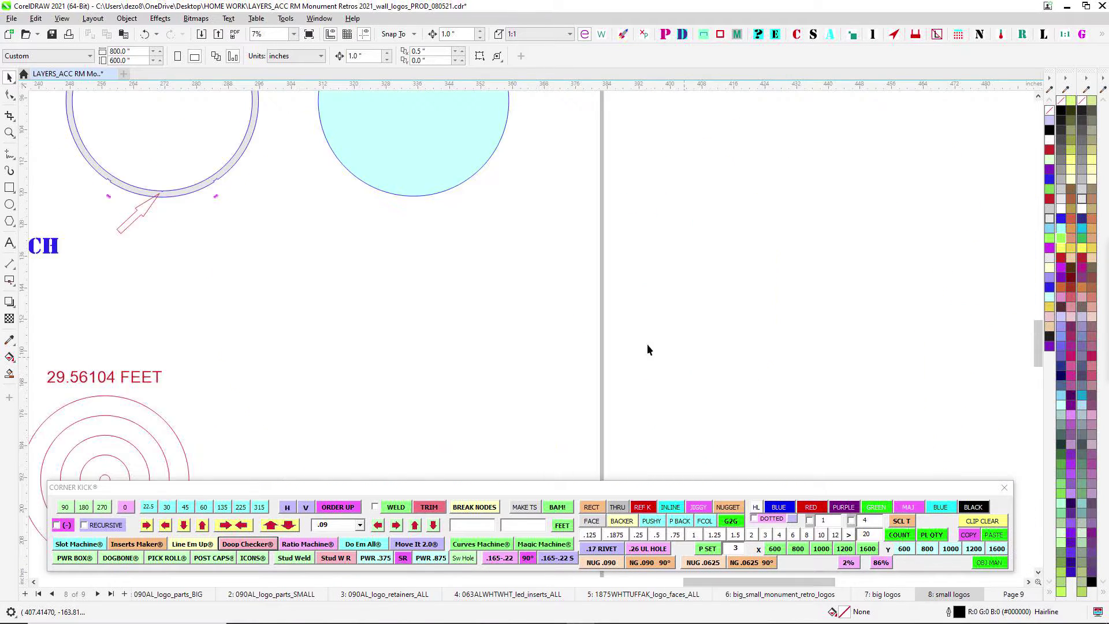
scroll(564, 310, down, 2)
scroll(757, 352, up, 4)
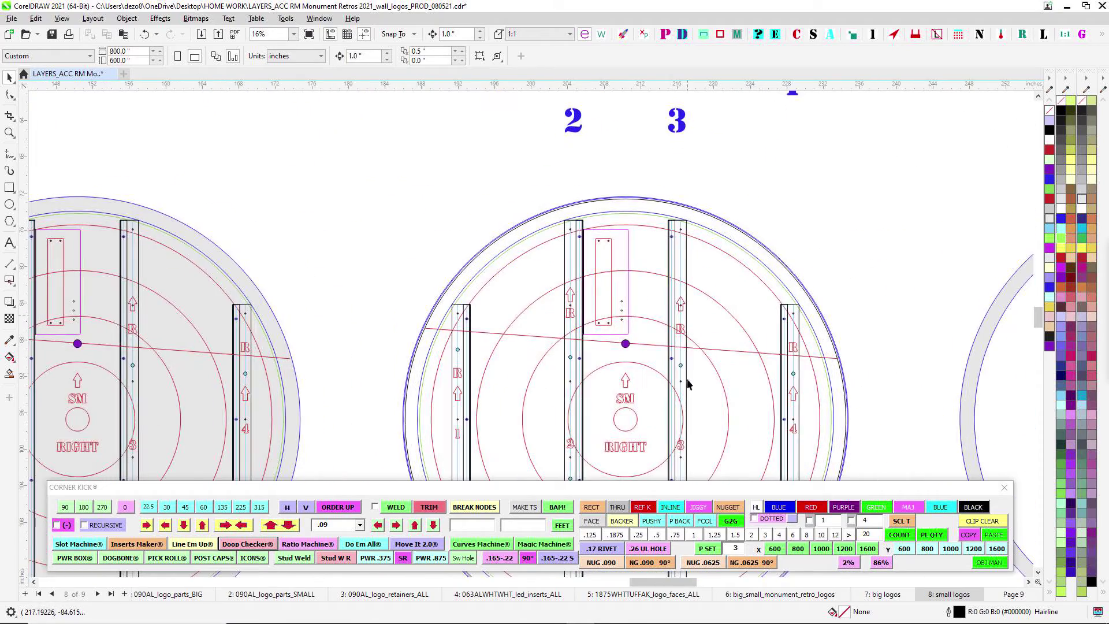
scroll(716, 288, down, 2)
scroll(710, 223, up, 3)
scroll(709, 224, up, 2)
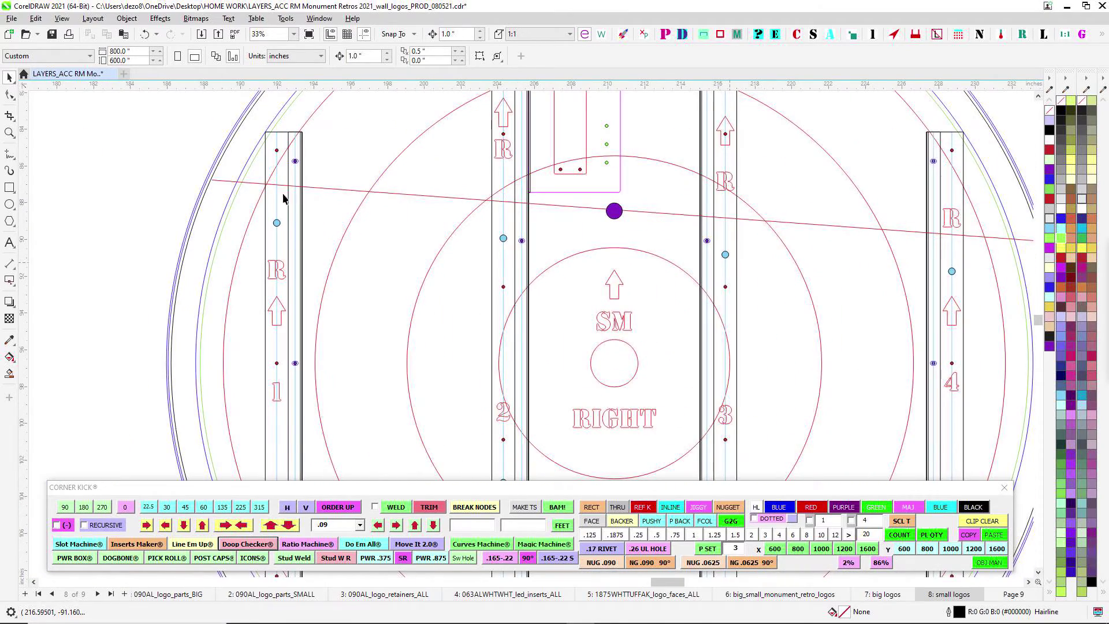
scroll(362, 301, down, 3)
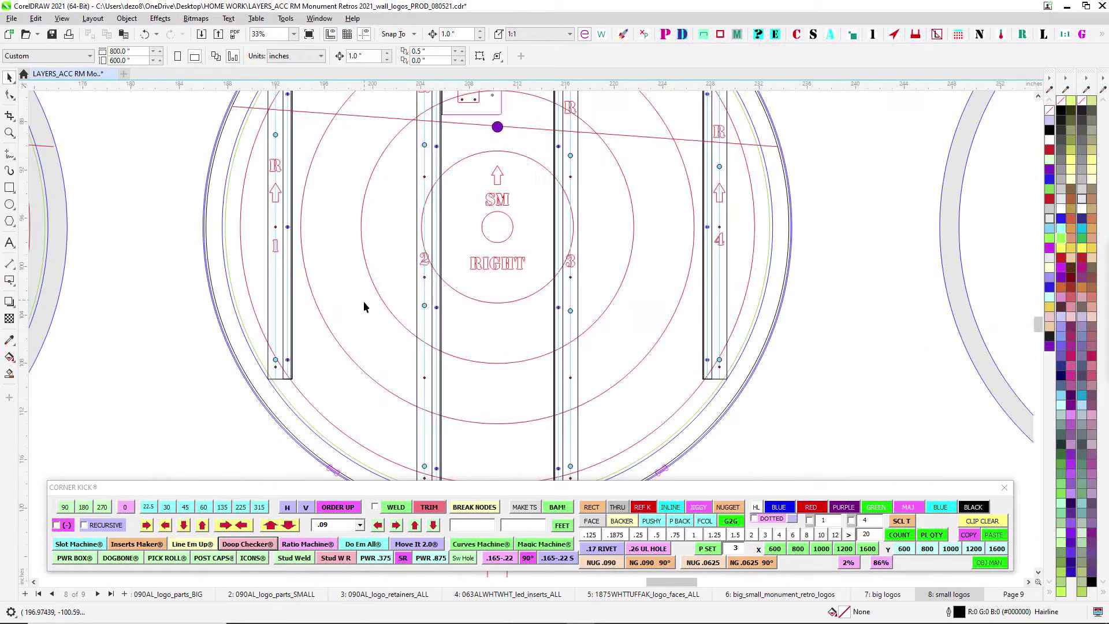
drag(481, 130, 560, 212)
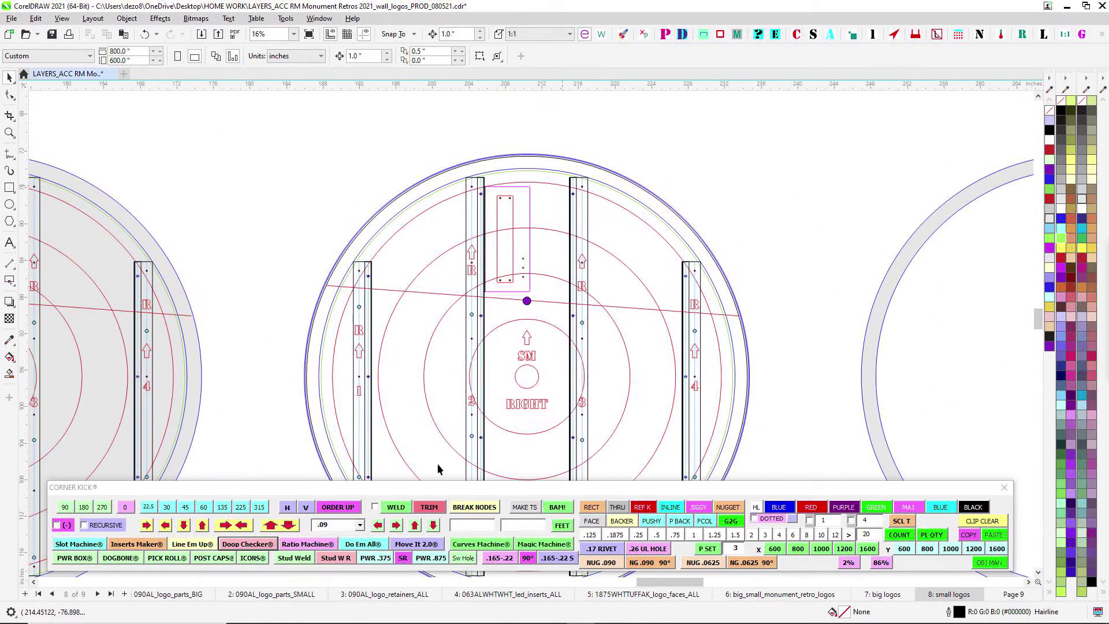
scroll(567, 218, down, 2)
scroll(593, 200, up, 1)
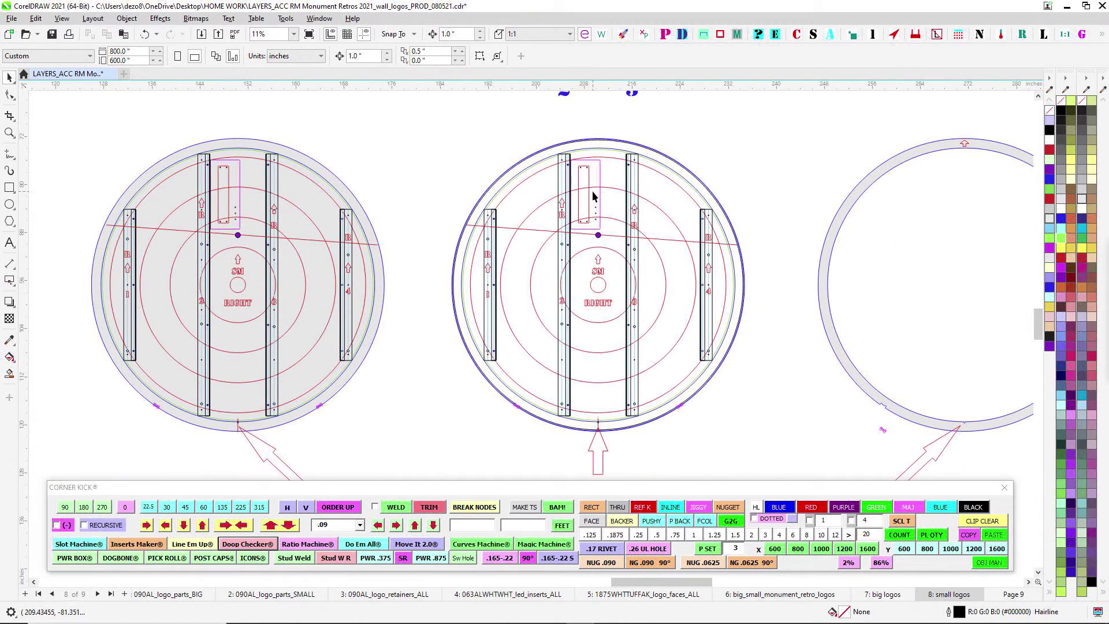
scroll(309, 183, up, 1)
scroll(373, 204, up, 1)
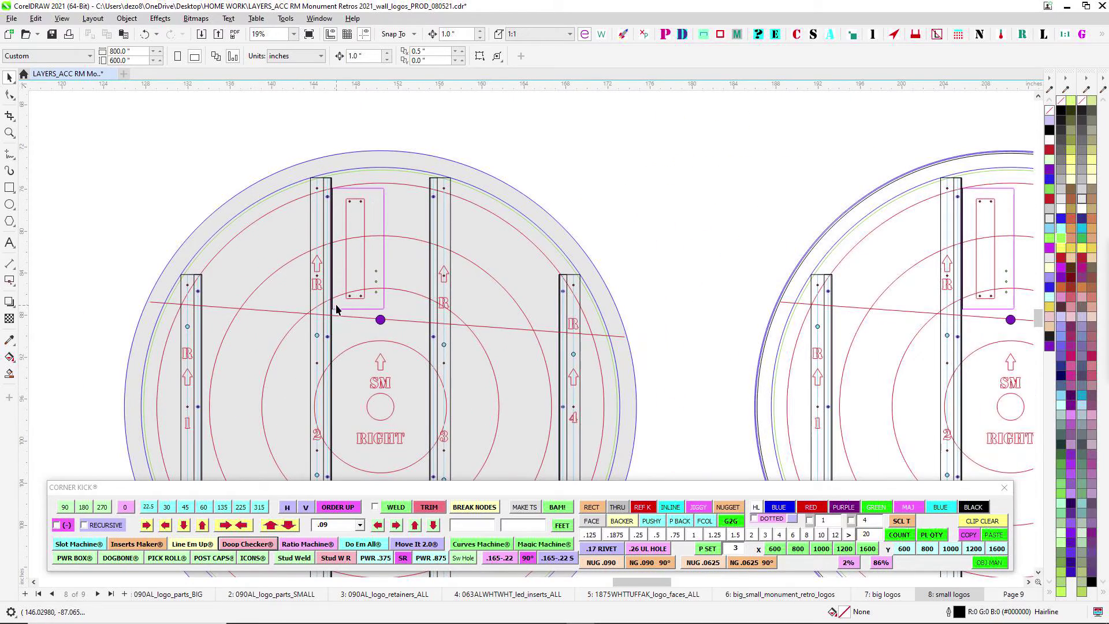
Examine the flap marked UP under the FLAP FACES UP note, its rivet gun symbols and the matching outlines on bars 2 and 3
scroll(421, 238, down, 4)
drag(389, 160, 766, 250)
scroll(519, 278, up, 4)
scroll(519, 277, up, 1)
drag(582, 409, 634, 230)
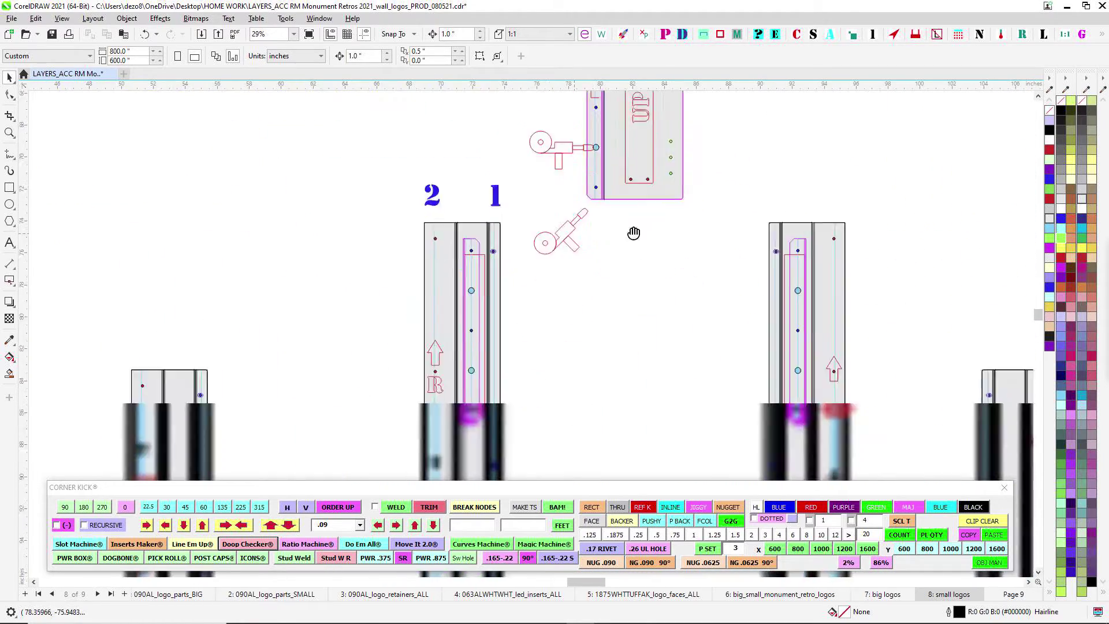
scroll(472, 240, up, 1)
drag(636, 284, 587, 551)
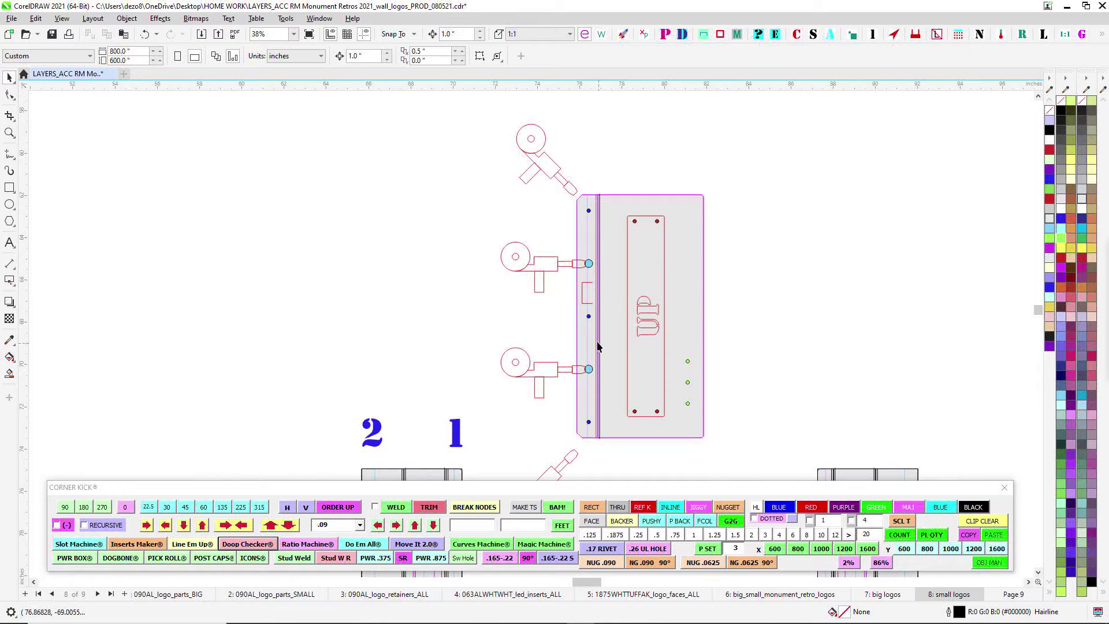
scroll(272, 323, down, 2)
scroll(484, 304, up, 1)
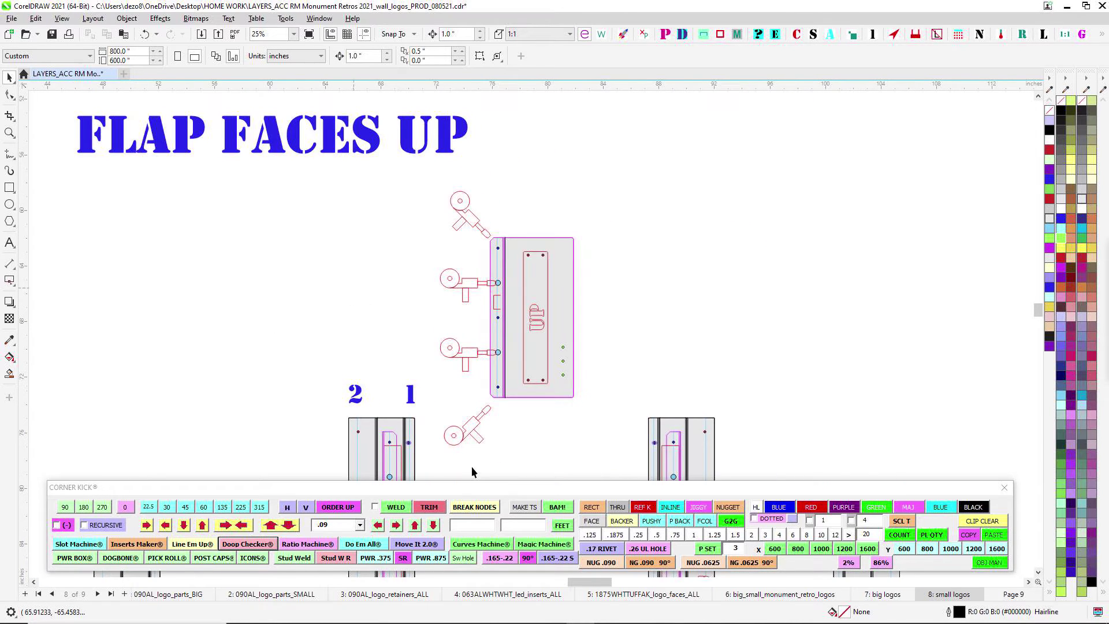
drag(473, 472, 448, 338)
scroll(358, 334, up, 1)
drag(463, 279, 383, 444)
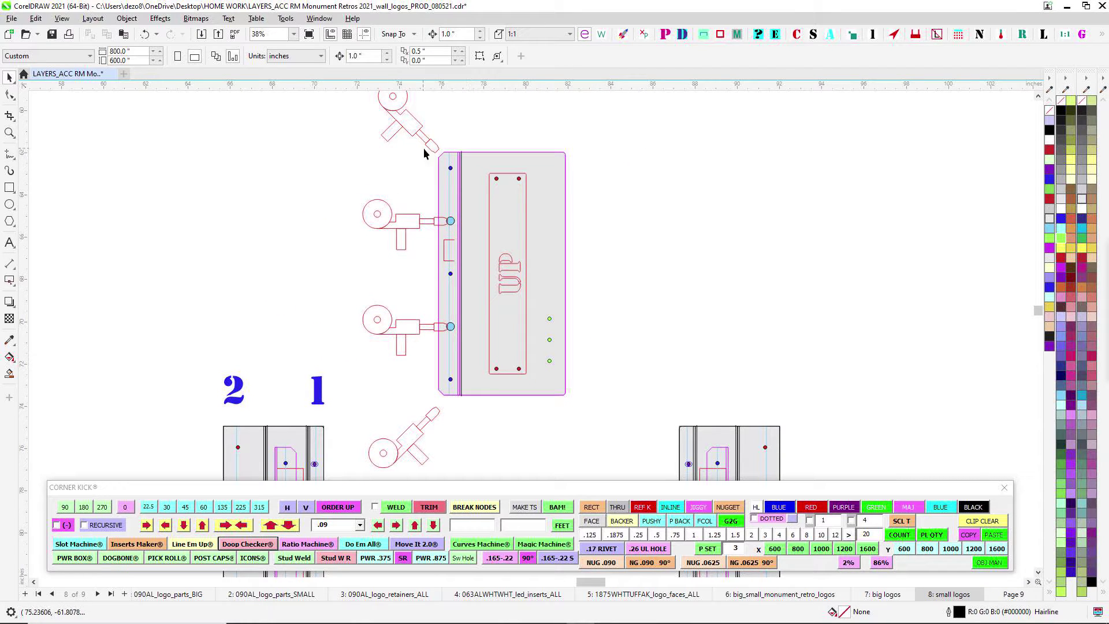
scroll(425, 359, down, 1)
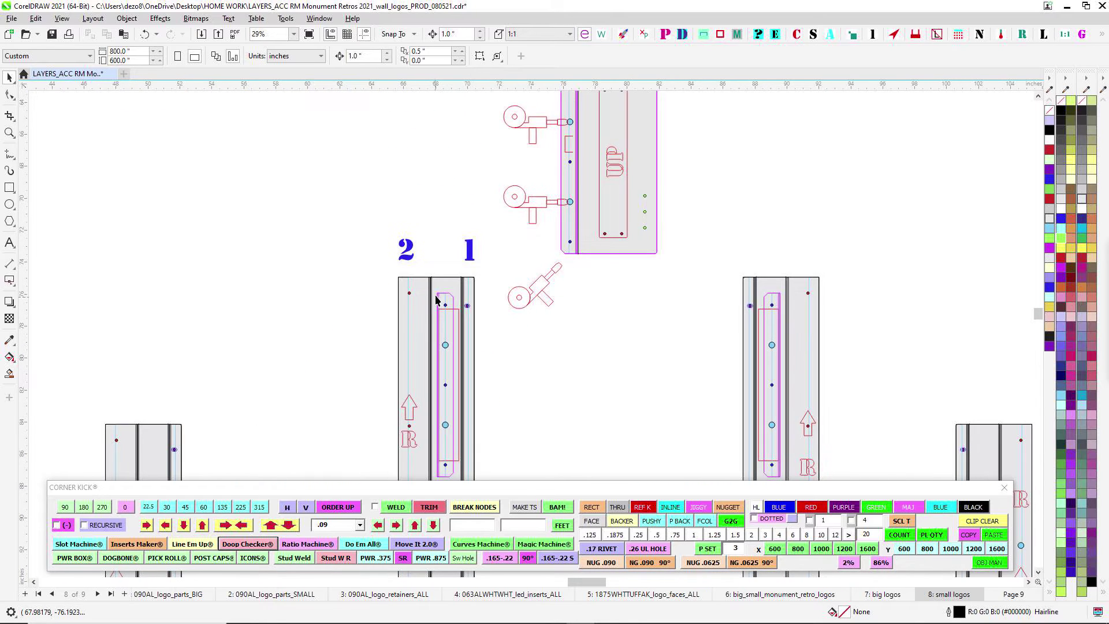
Examine the upper half of the grey SM RIGHT assembly, checking its flap outline, numbered bars, purple hole and diagonal line
scroll(459, 267, down, 3)
drag(441, 343, 297, 432)
scroll(456, 379, down, 5)
drag(704, 403, 462, 375)
scroll(522, 354, up, 2)
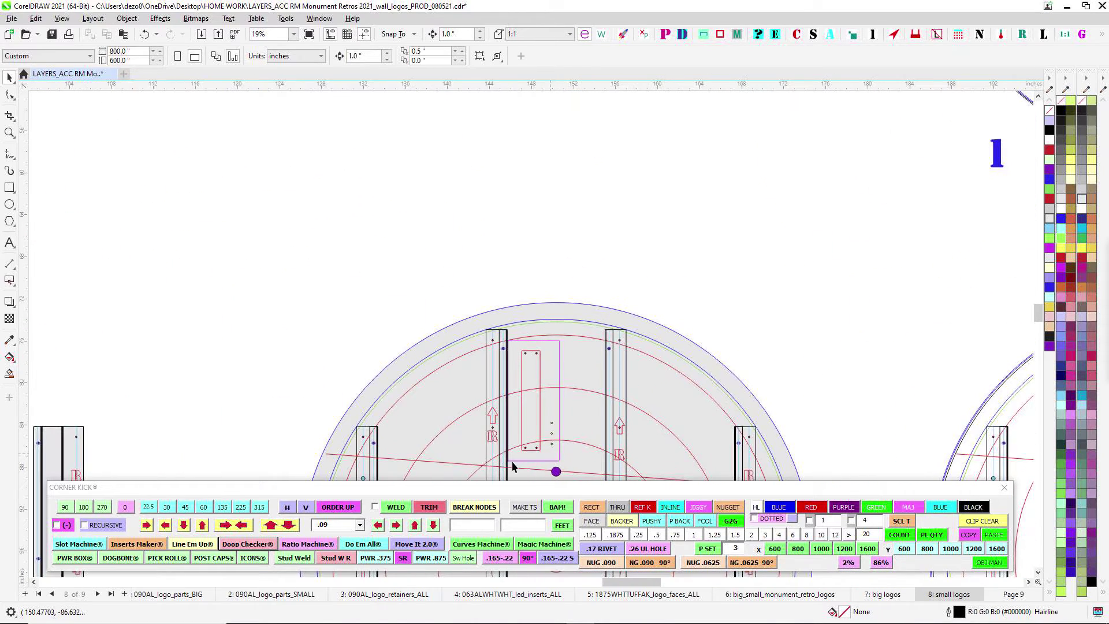
scroll(521, 438, up, 3)
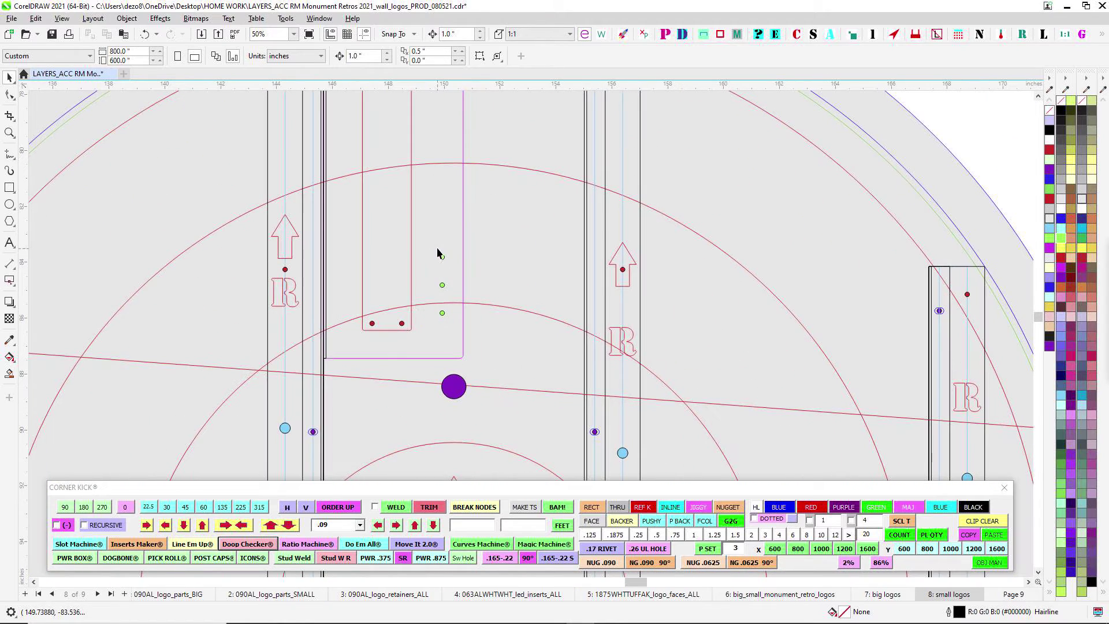
scroll(520, 345, down, 1)
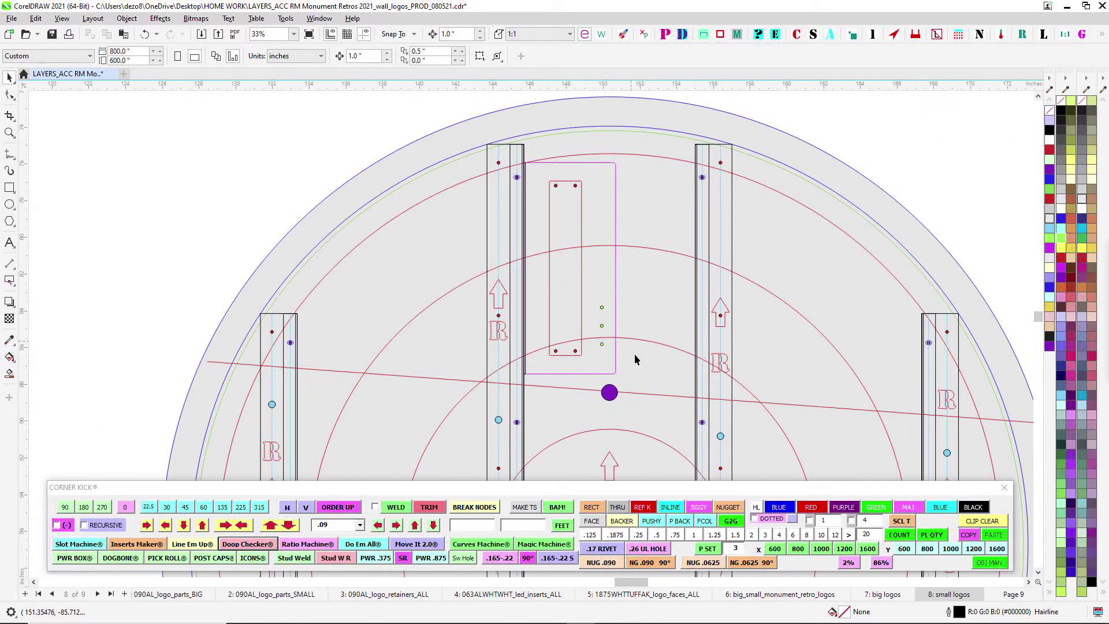
scroll(578, 199, down, 1)
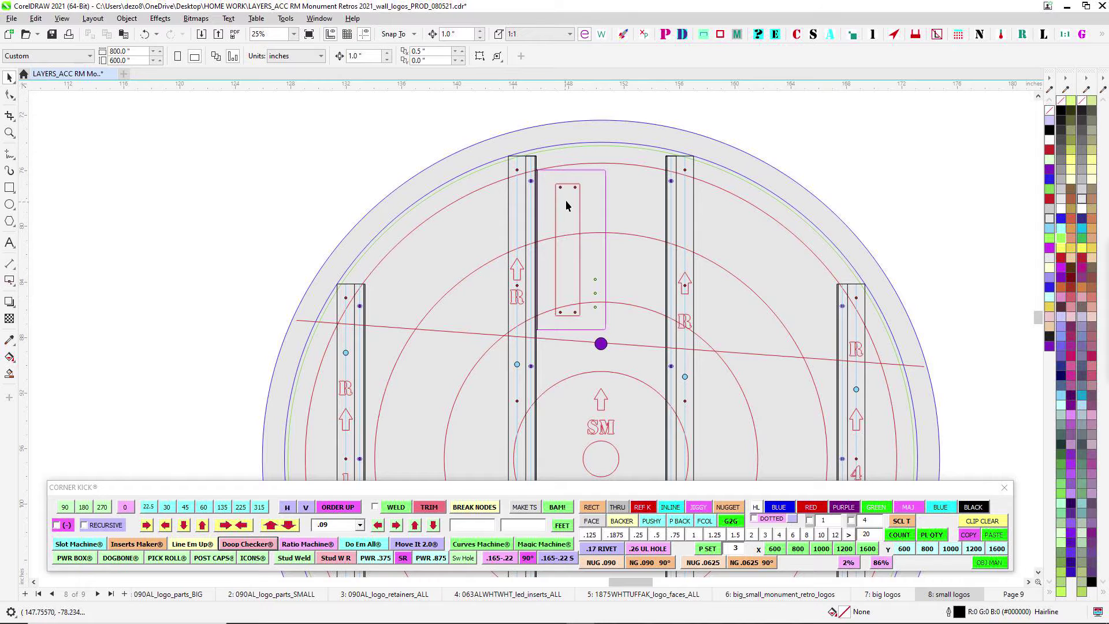
scroll(536, 209, down, 1)
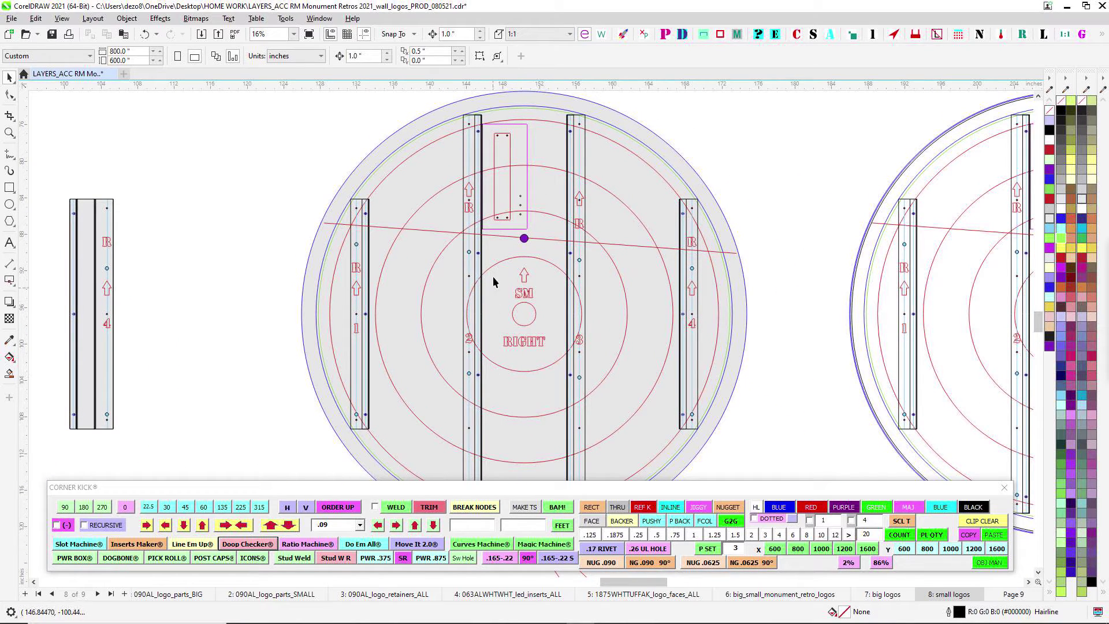
scroll(619, 255, down, 3)
drag(624, 283, 594, 295)
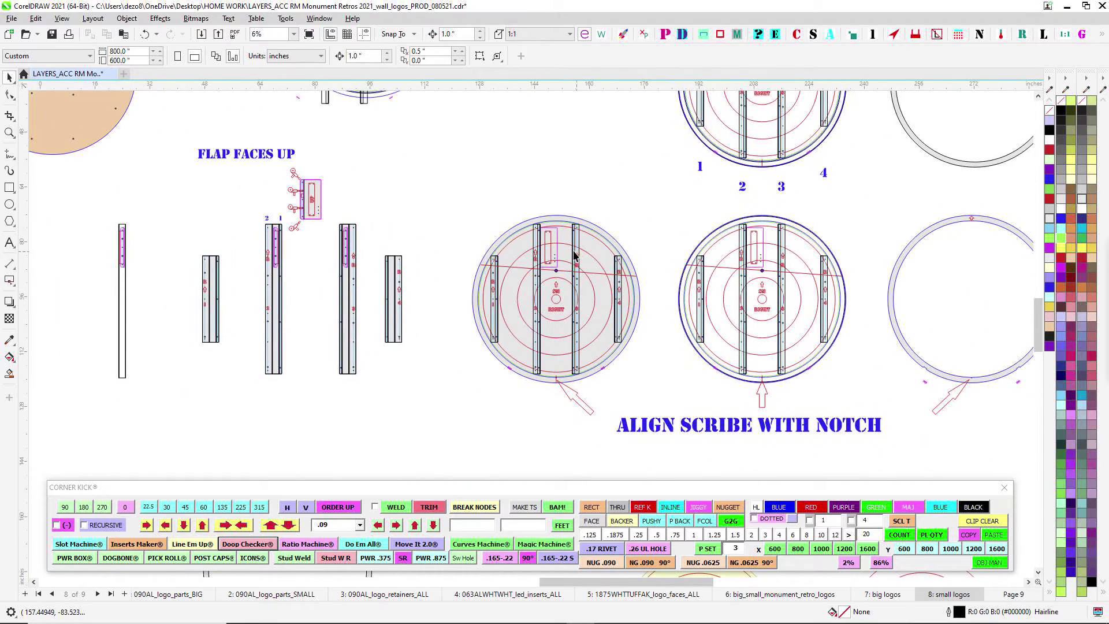
scroll(575, 243, up, 3)
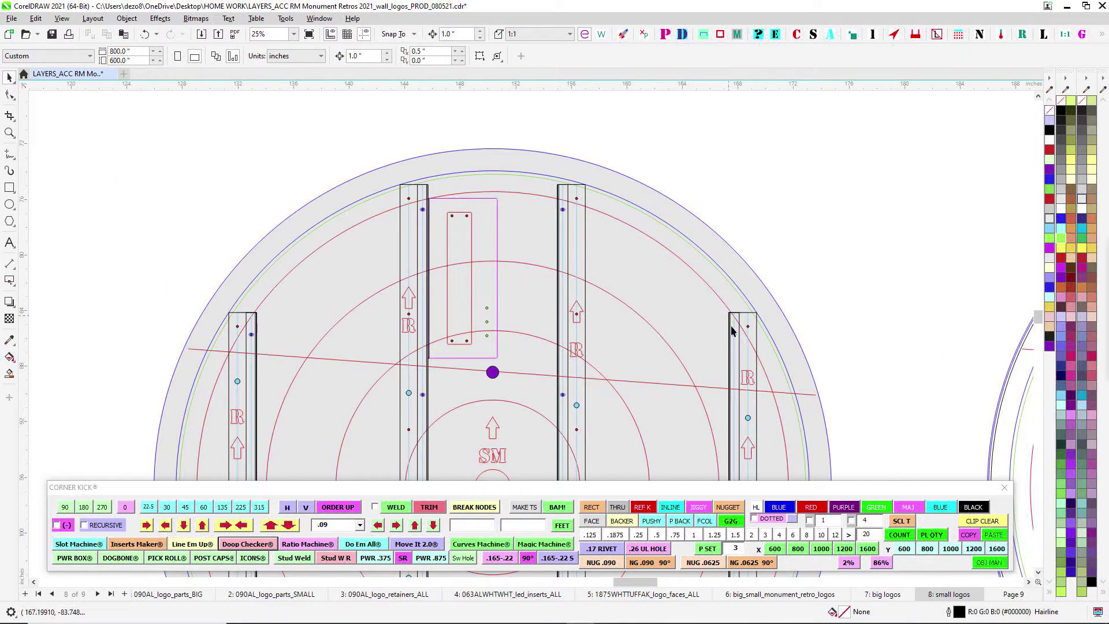
scroll(509, 174, up, 1)
scroll(562, 209, down, 2)
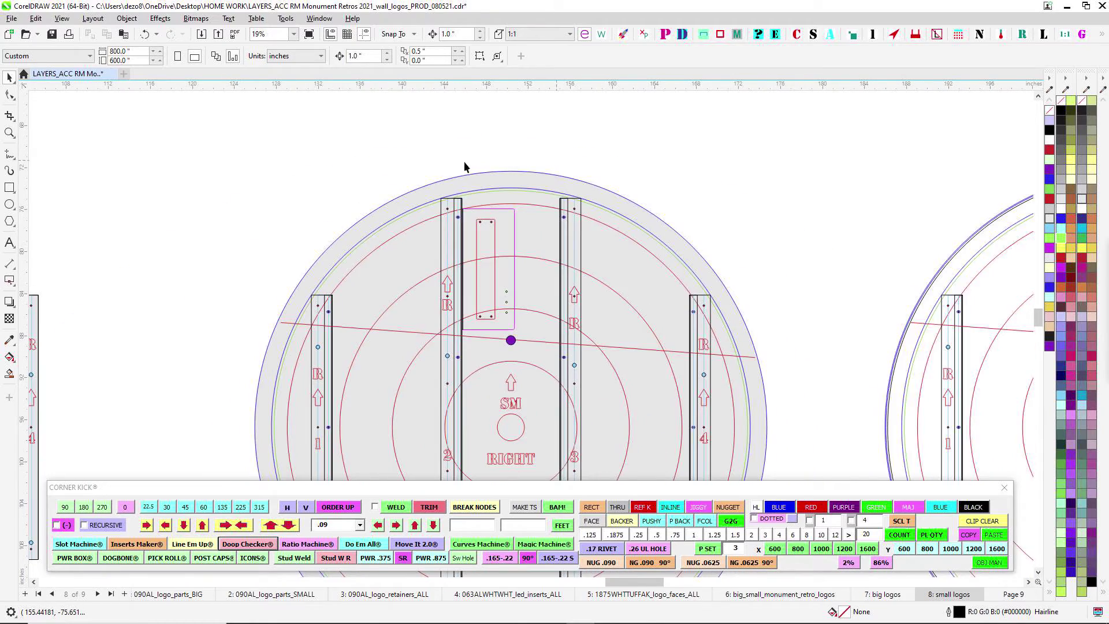
Inspect the pale yellow SM disc's hole locations, concentric circles and purple hole against the SM RIGHT assemblies above
scroll(590, 236, down, 4)
drag(585, 391, 525, 123)
scroll(598, 135, up, 2)
drag(603, 135, 562, 187)
scroll(595, 167, up, 4)
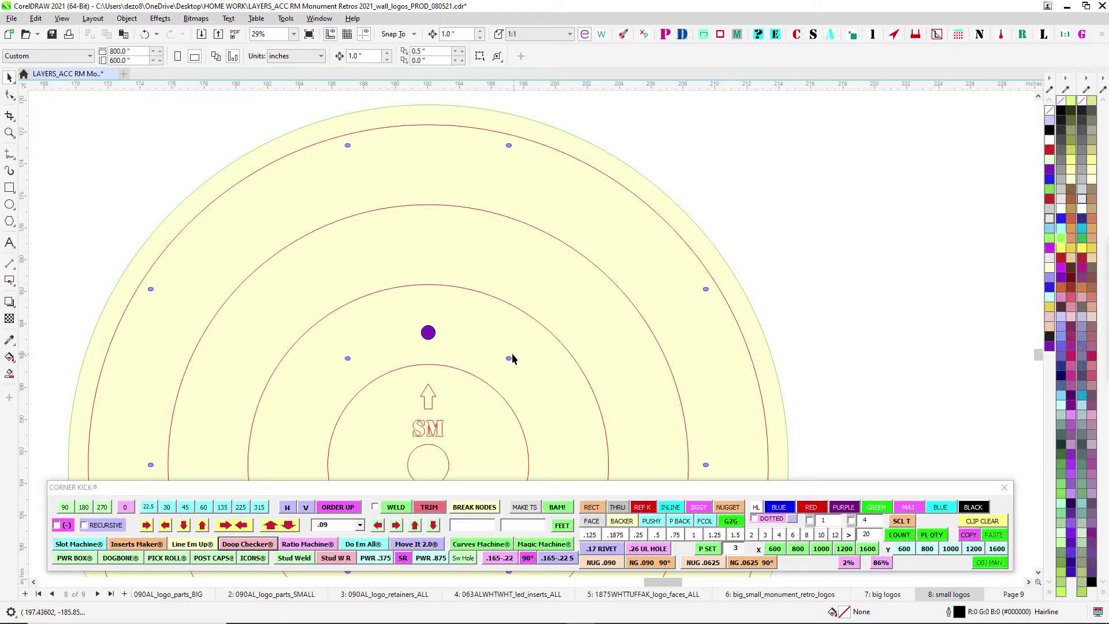
scroll(705, 320, down, 4)
scroll(621, 276, up, 1)
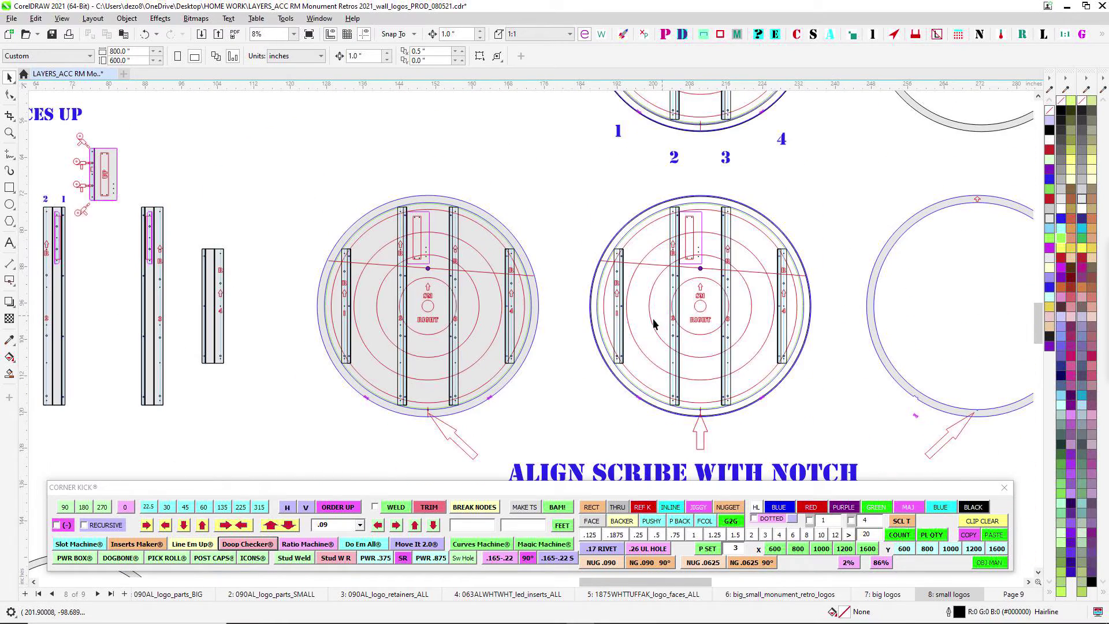
Examine the flap outline between bars 2 and 3 on the unfilled SM RIGHT assembly
scroll(618, 326, up, 1)
scroll(607, 240, up, 3)
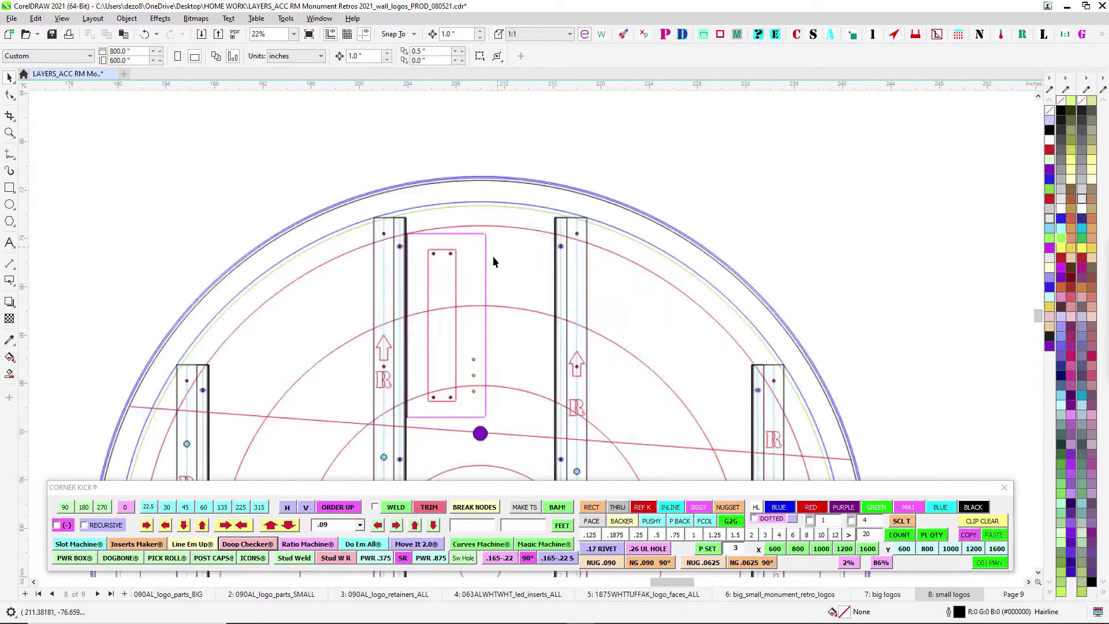
scroll(485, 267, up, 2)
scroll(454, 280, down, 2)
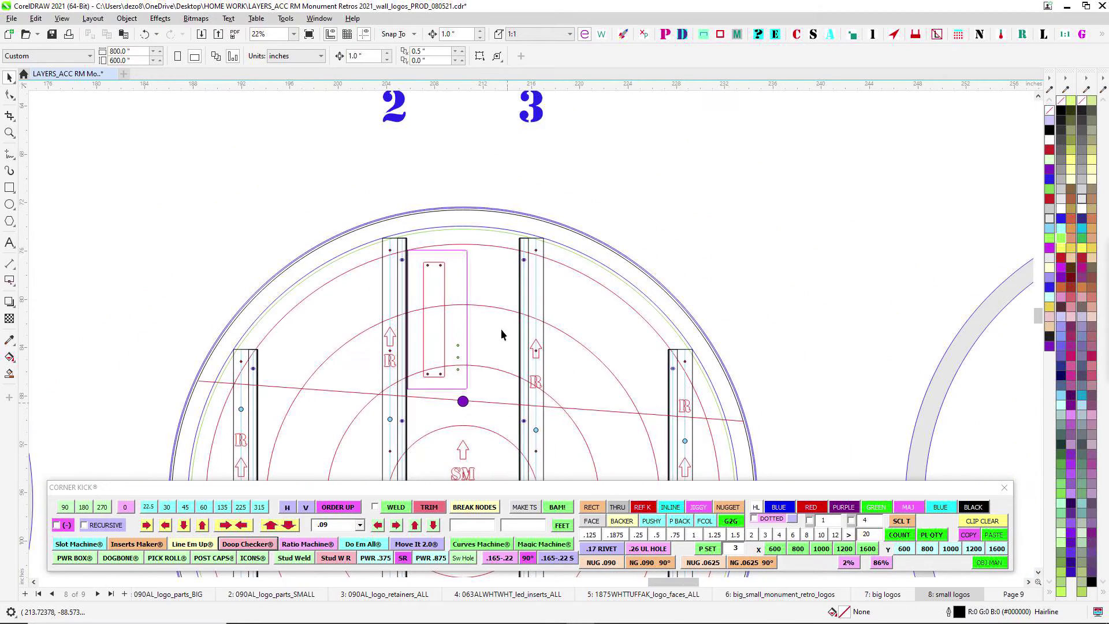
Shift the thin green rectangle beside the flap in the side view 1 inch left and return it to its place
scroll(500, 334, down, 5)
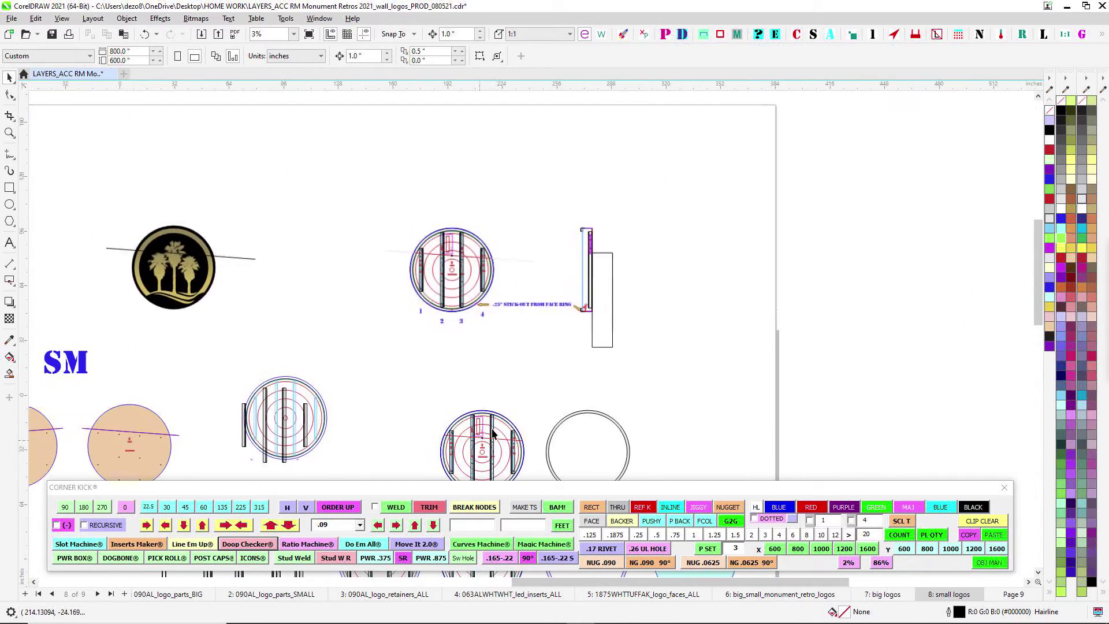
scroll(582, 254, up, 5)
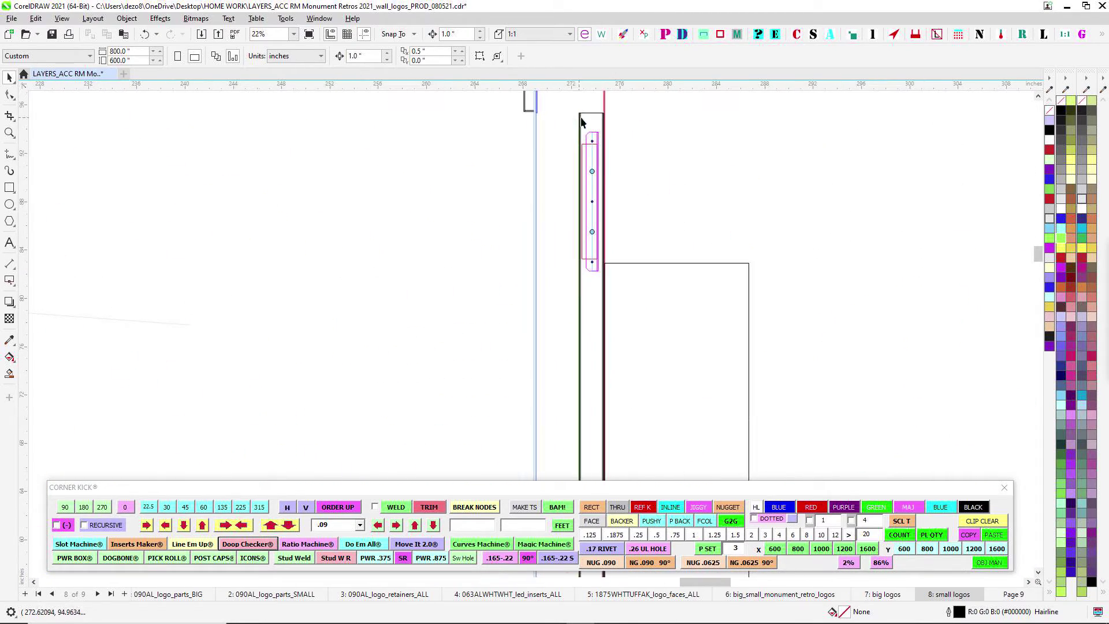
scroll(587, 128, up, 2)
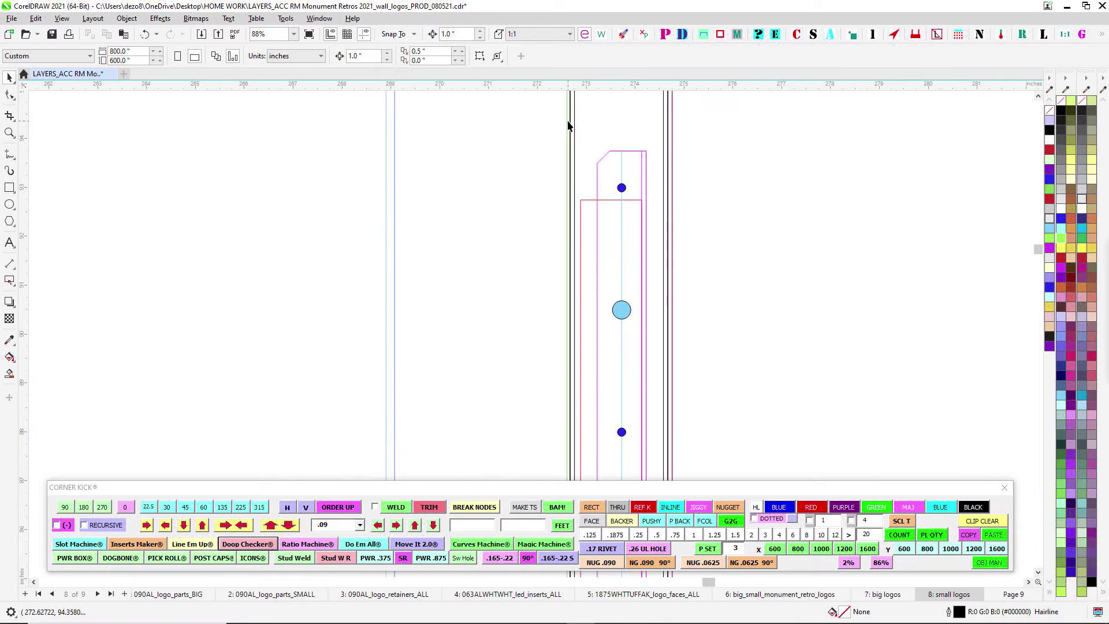
click(578, 119)
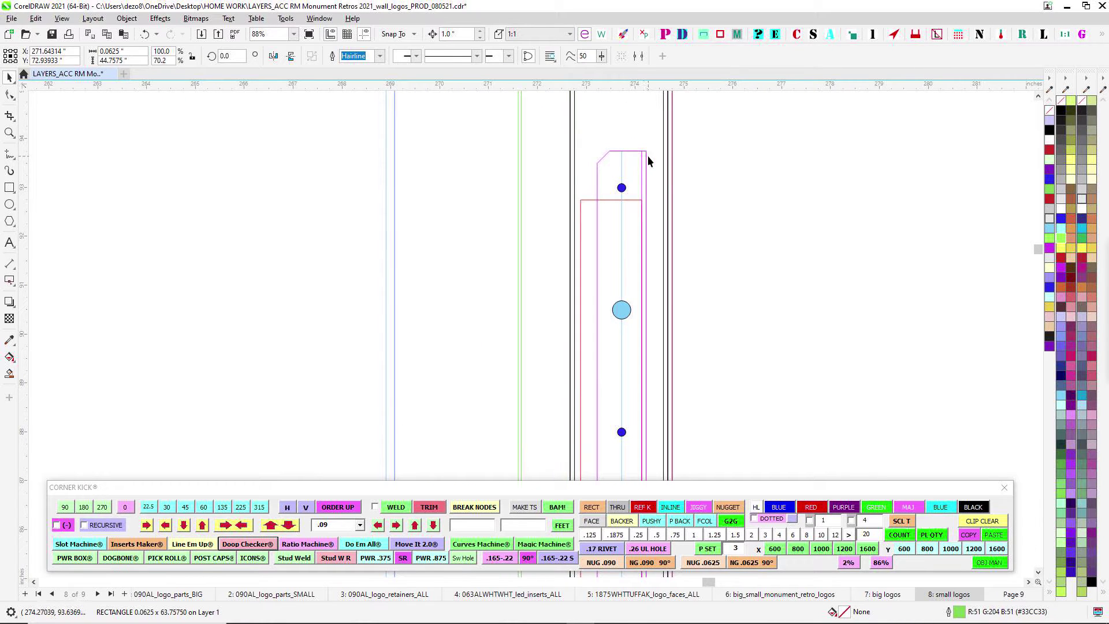
scroll(647, 155, down, 2)
scroll(603, 186, up, 2)
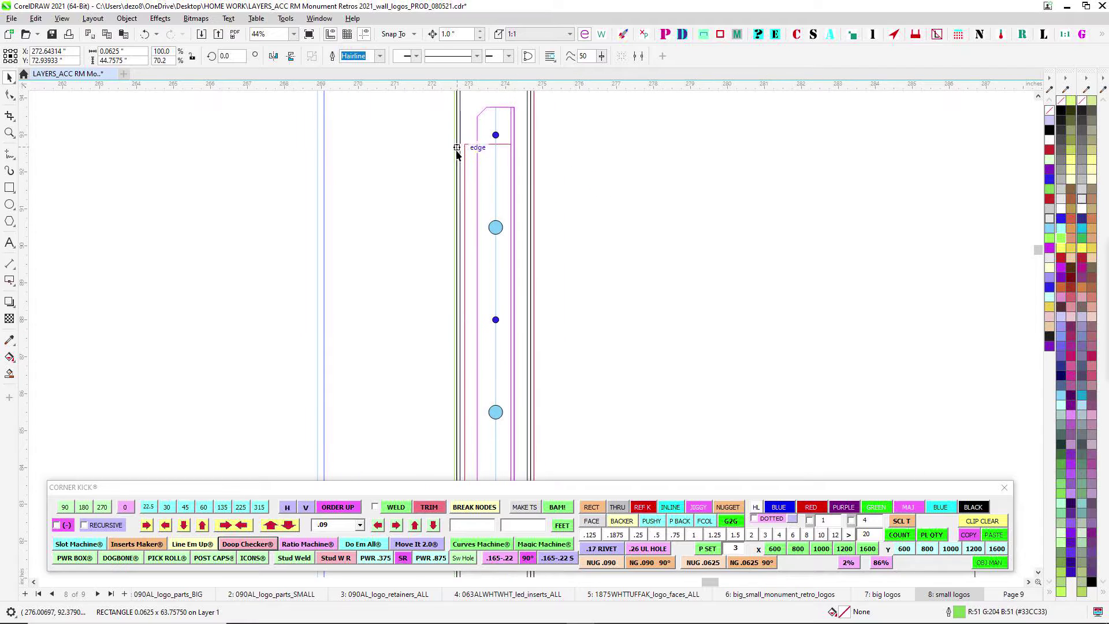
Select and release the red rectangle on the flap, then examine the flap's side profile and its clearance within the assembly
click(471, 148)
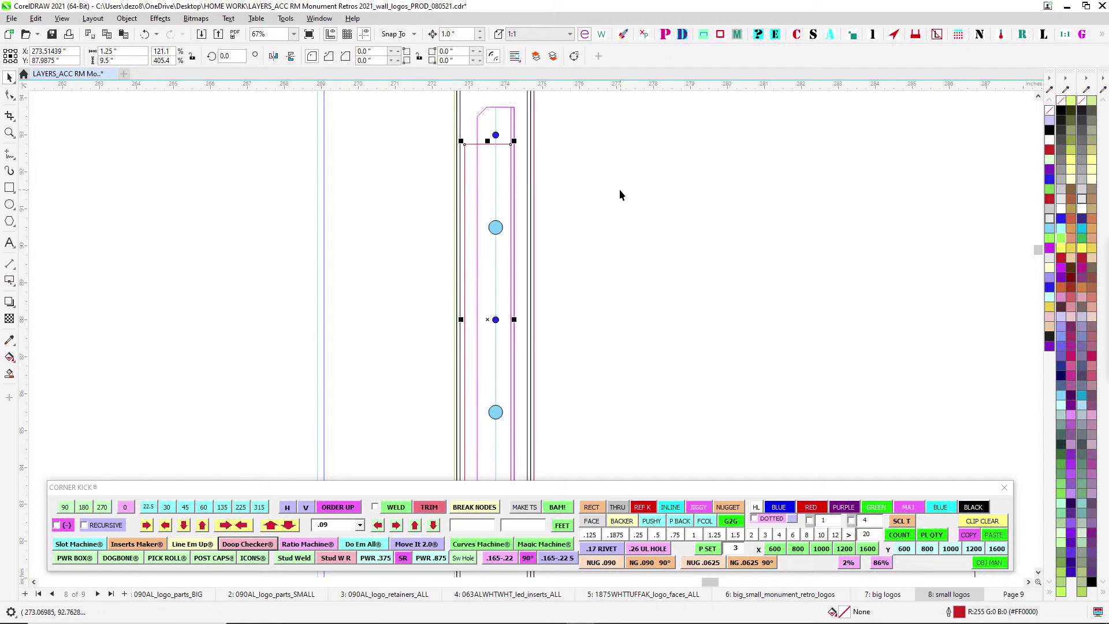
scroll(555, 134, up, 1)
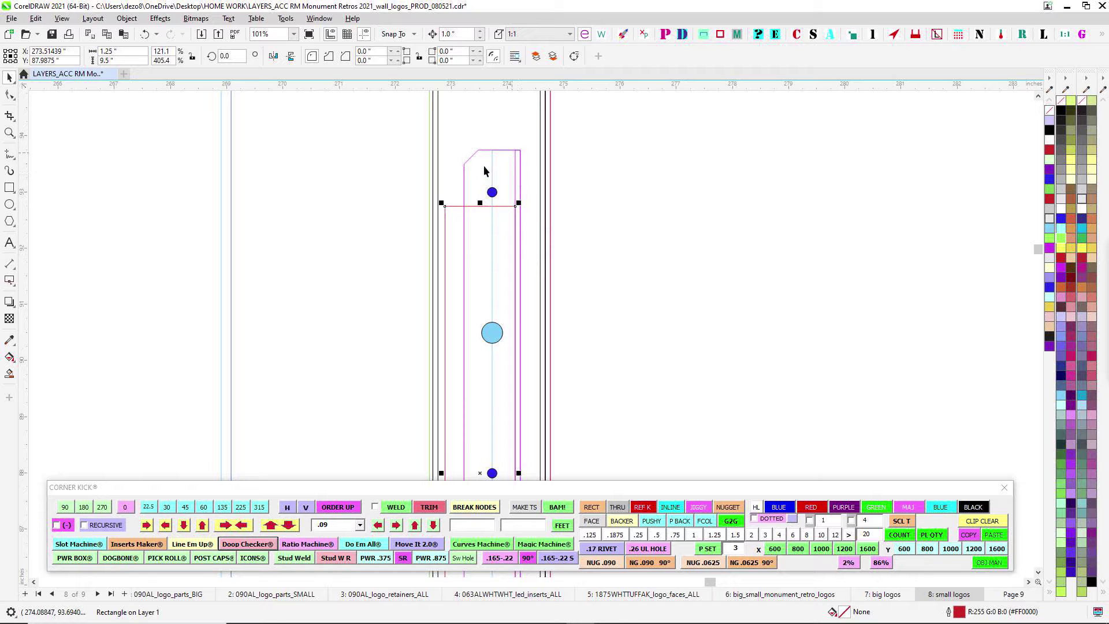
click(311, 179)
scroll(535, 187, down, 1)
scroll(535, 193, up, 1)
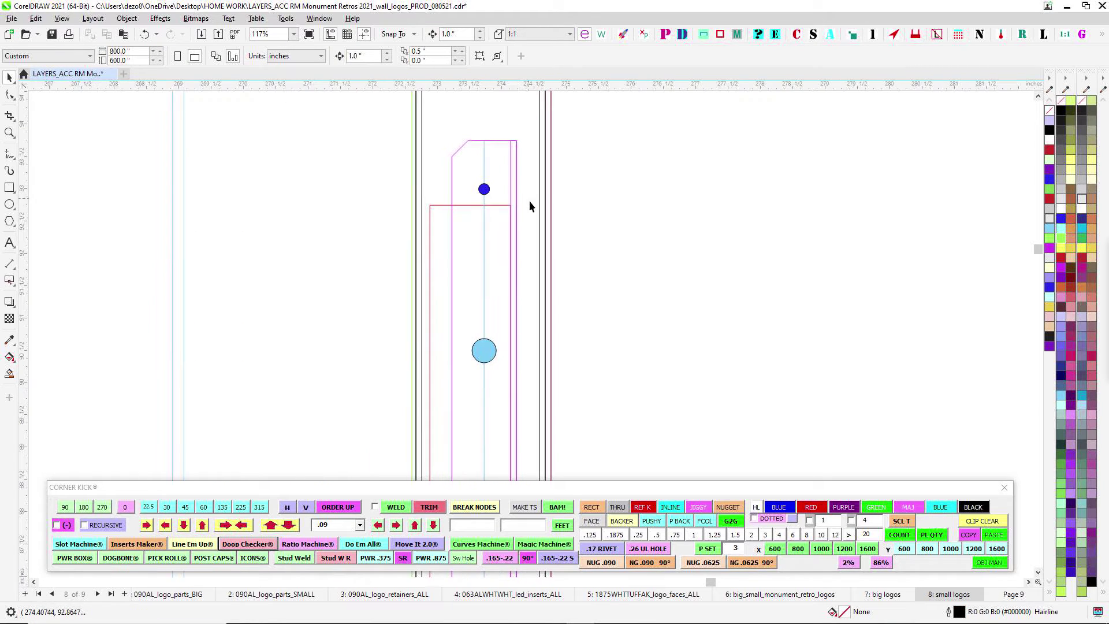
scroll(526, 233, down, 5)
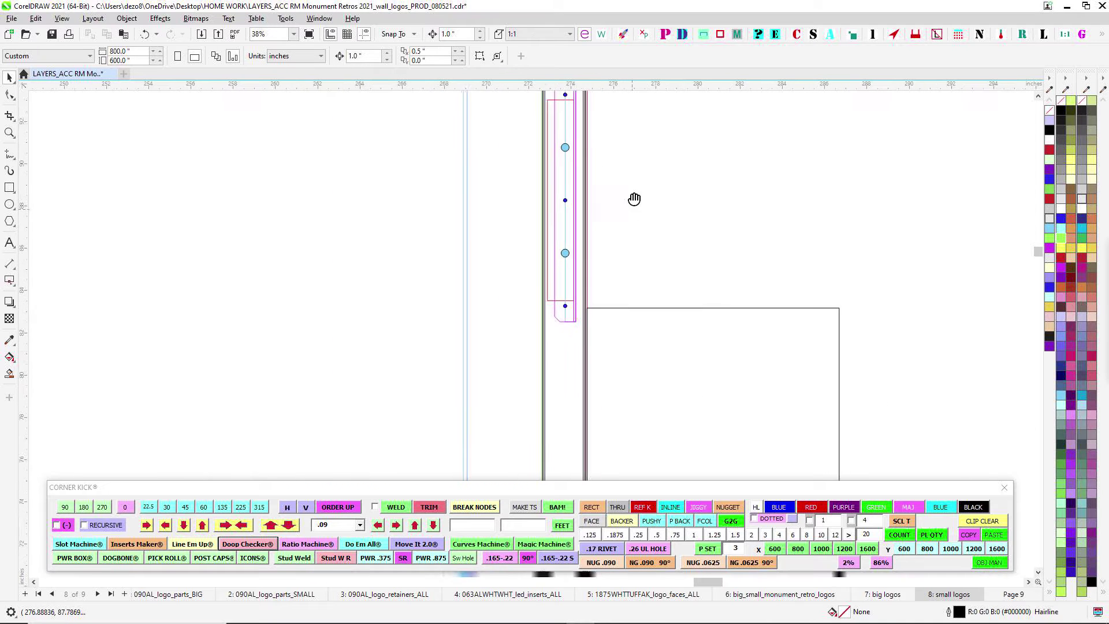
scroll(603, 245, up, 2)
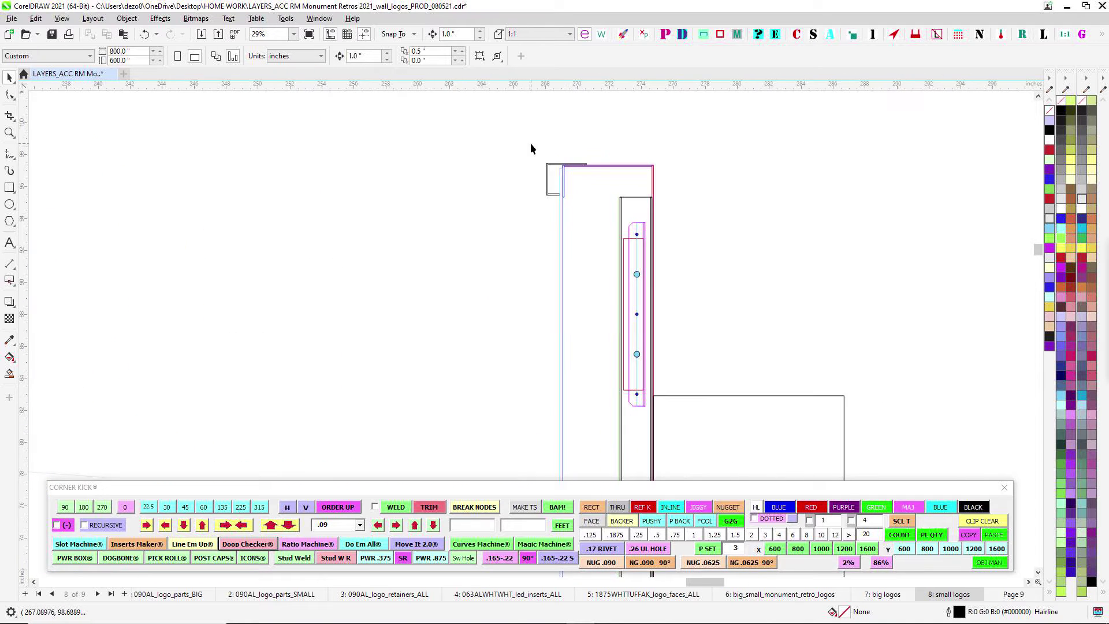
Select the grey SM RIGHT assembly's parts and examine its scribe mark beside the ALIGN SCRIBE WITH NOTCH note
scroll(530, 145, down, 3)
scroll(593, 403, down, 1)
drag(593, 403, 702, 234)
drag(634, 360, 758, 165)
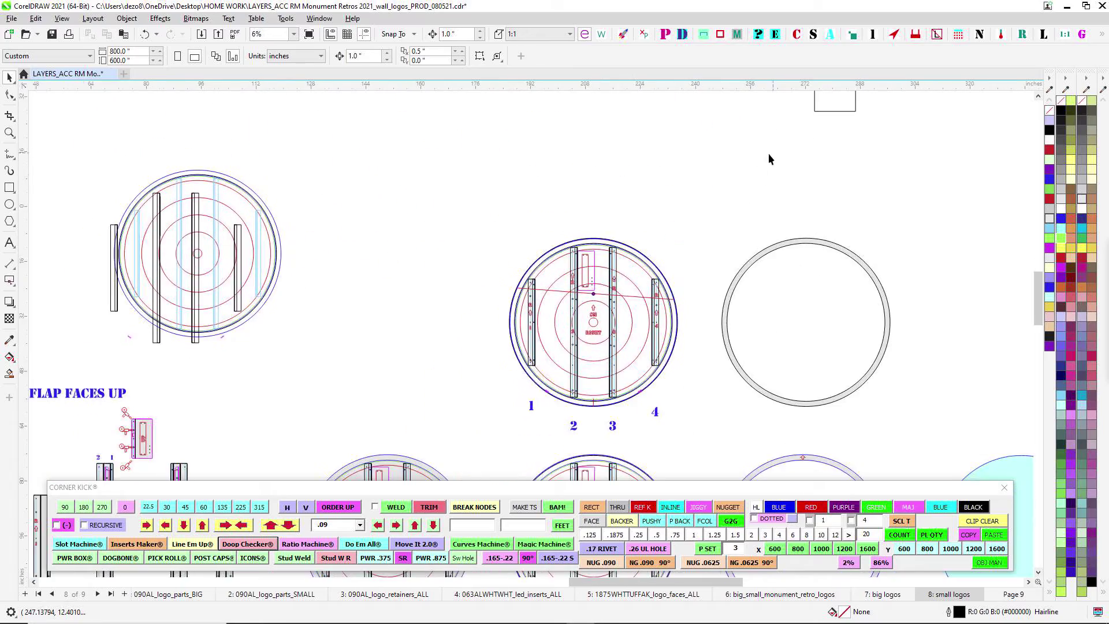
drag(600, 413, 590, 164)
drag(249, 198, 847, 416)
scroll(760, 404, up, 4)
drag(769, 402, 521, 360)
scroll(535, 355, up, 1)
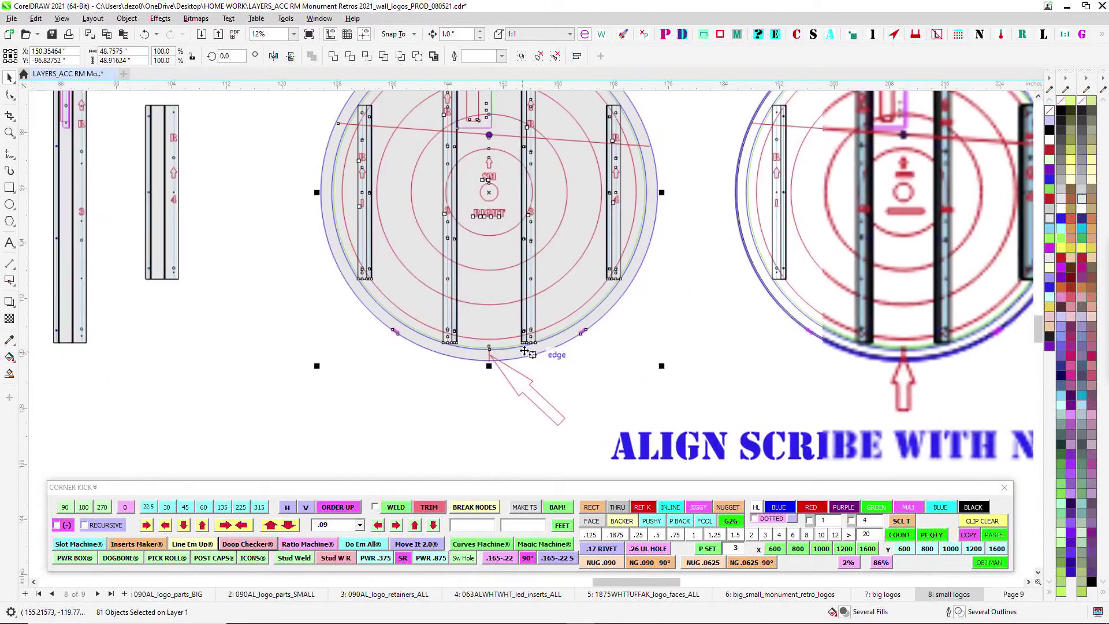
Check the 1 x .125t ALUM FLAT BAR cut list by selecting its row of 3-inch pieces and the long bar beside the heading
scroll(552, 351, down, 2)
drag(616, 349, 552, 426)
drag(574, 208, 395, 478)
drag(735, 228, 626, 465)
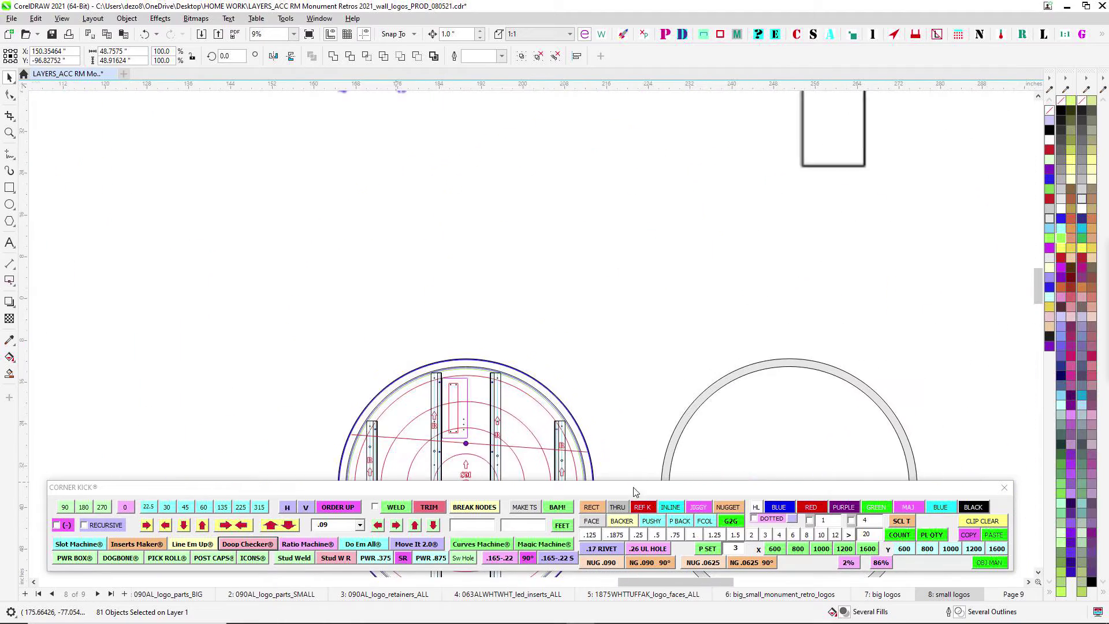
drag(712, 239, 489, 436)
scroll(554, 254, down, 1)
scroll(553, 254, down, 3)
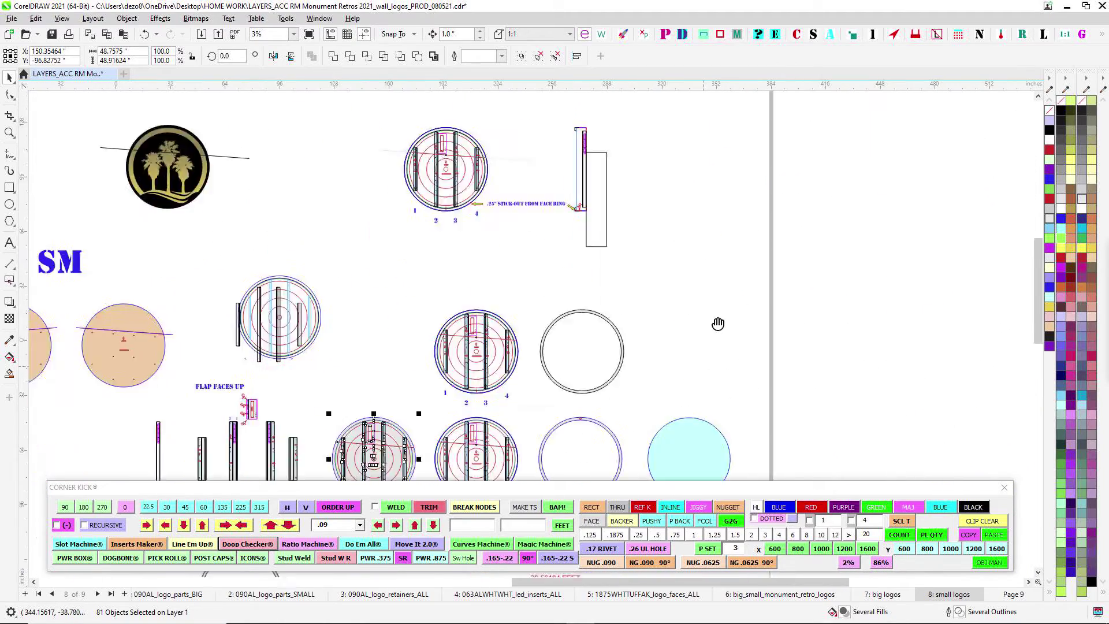
scroll(731, 228, down, 5)
scroll(635, 273, up, 5)
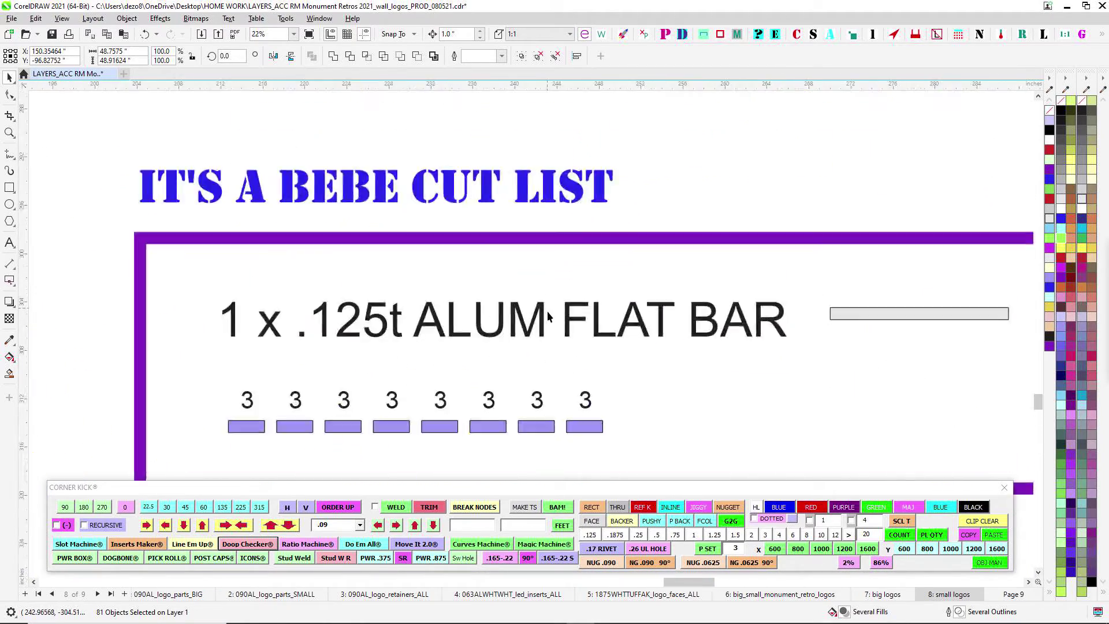
drag(282, 353, 730, 381)
scroll(640, 345, up, 1)
scroll(459, 252, down, 2)
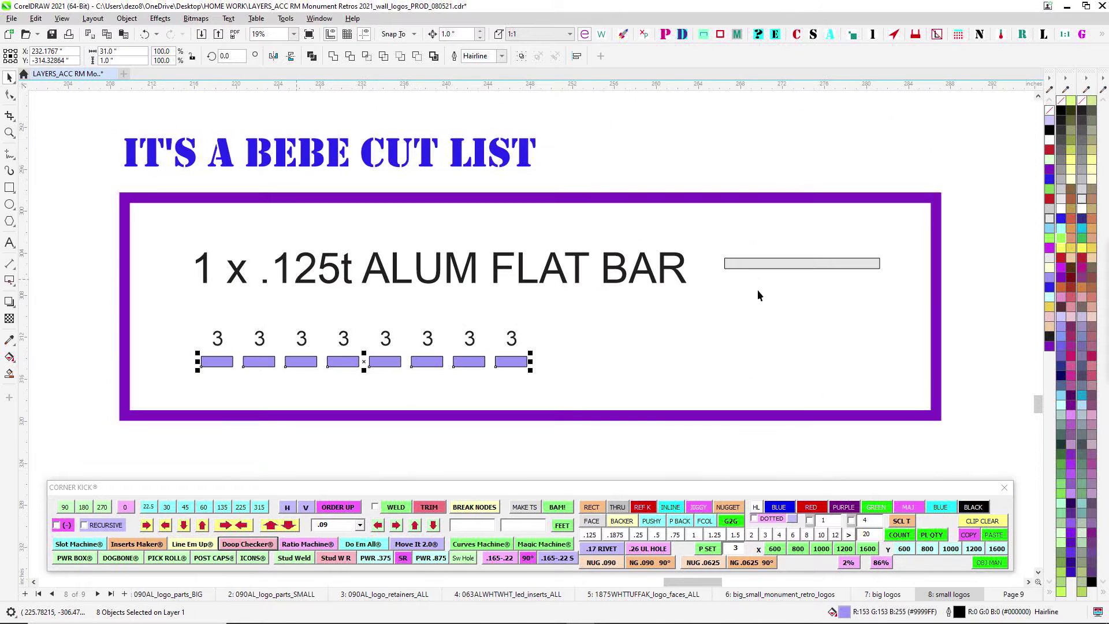
drag(719, 240, 930, 300)
Try sliding the red flat bar right and back left at the side view's STICK-OUT FROM FACE RING detail
scroll(928, 299, down, 2)
drag(765, 127, 644, 442)
scroll(692, 318, down, 3)
drag(711, 176, 708, 187)
scroll(640, 260, up, 8)
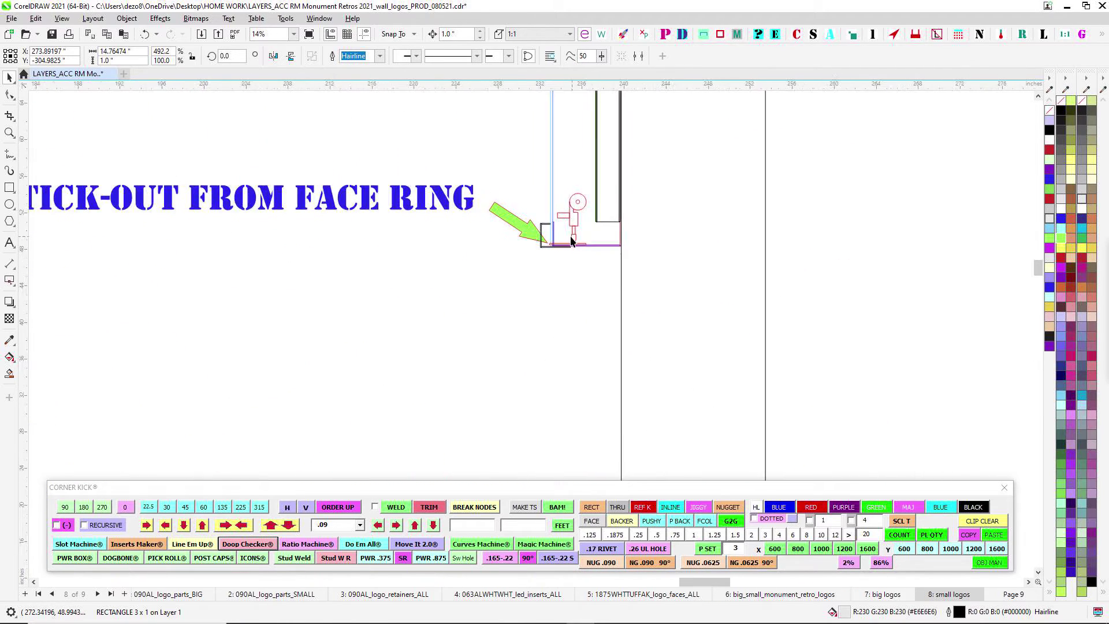
scroll(538, 242, up, 2)
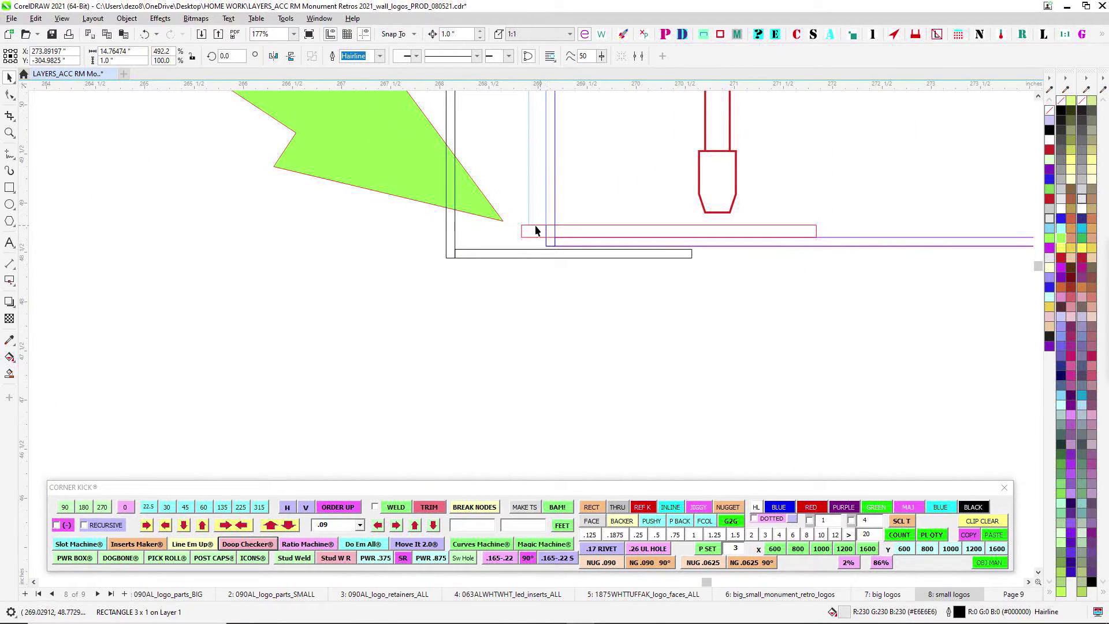
click(523, 225)
key(ctrl+Right)
key(ctrl+Right)
key(ctrl+Right)
key(ctrl+Left)
key(ctrl+Left)
key(ctrl+Left)
key(Escape)
Nudge the red flat bar beneath the rivet gun slightly left, further out past the face ring
click(522, 236)
key(ctrl+Left)
key(ctrl+Left)
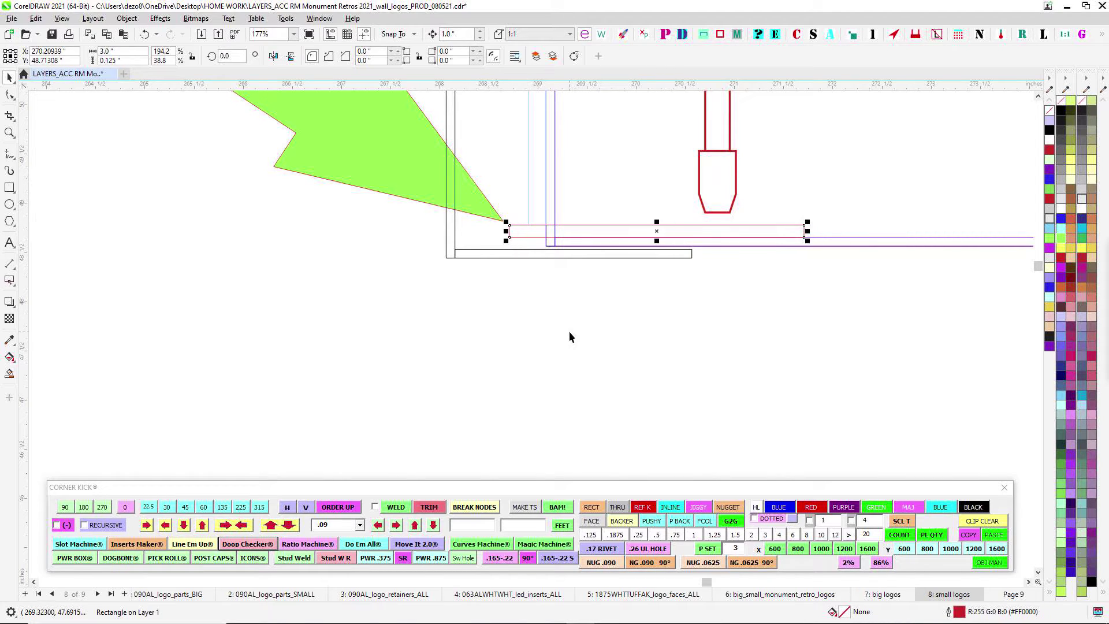
key(ctrl+Right)
key(Escape)
Lift the light-blue face rectangle away from the red flat bar and lower it back to its place
scroll(567, 326, up, 5)
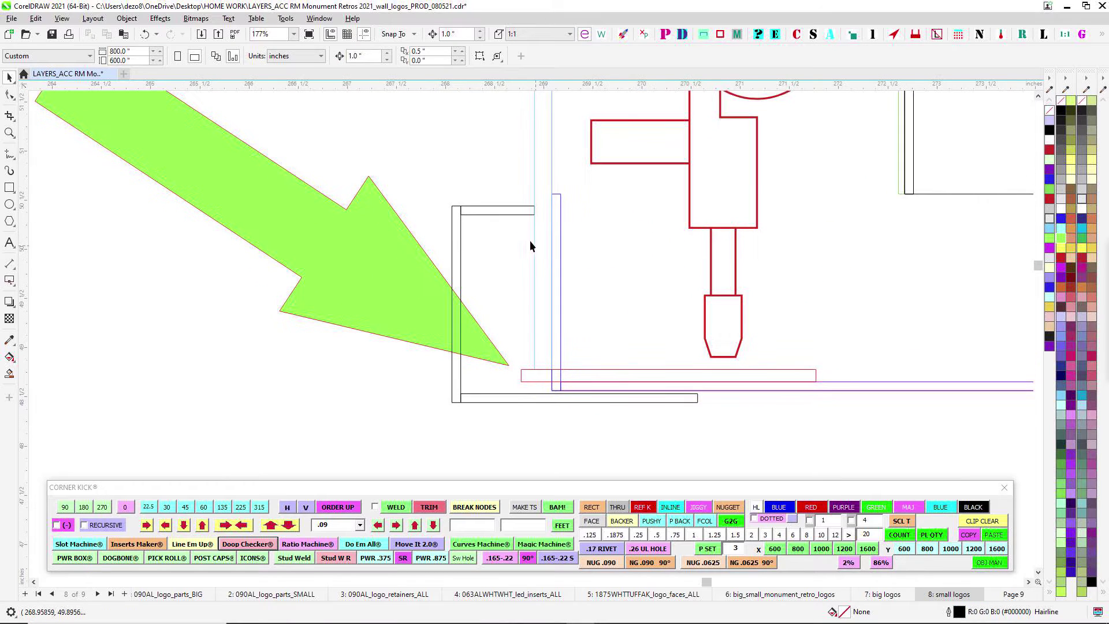
scroll(492, 285, right, 2)
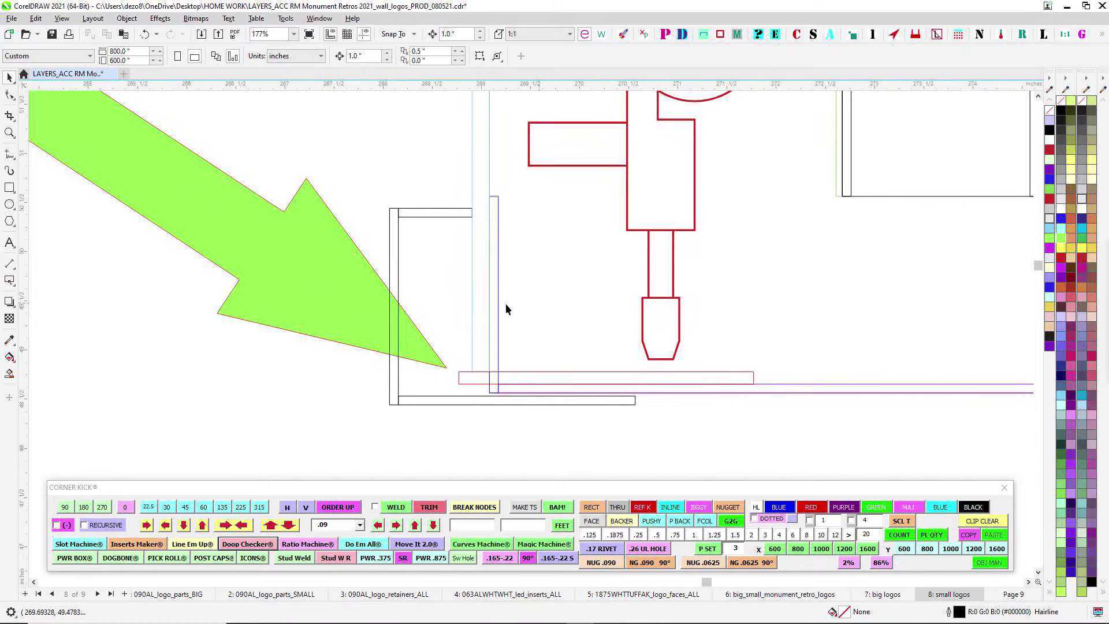
click(473, 304)
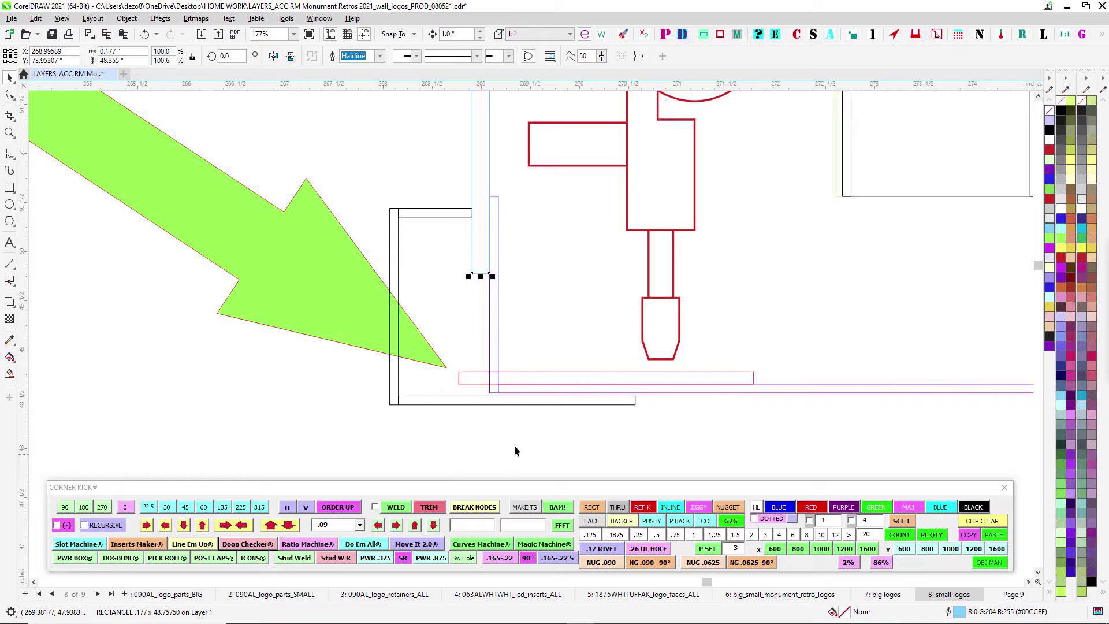
key(Down)
key(Escape)
scroll(504, 345, down, 4)
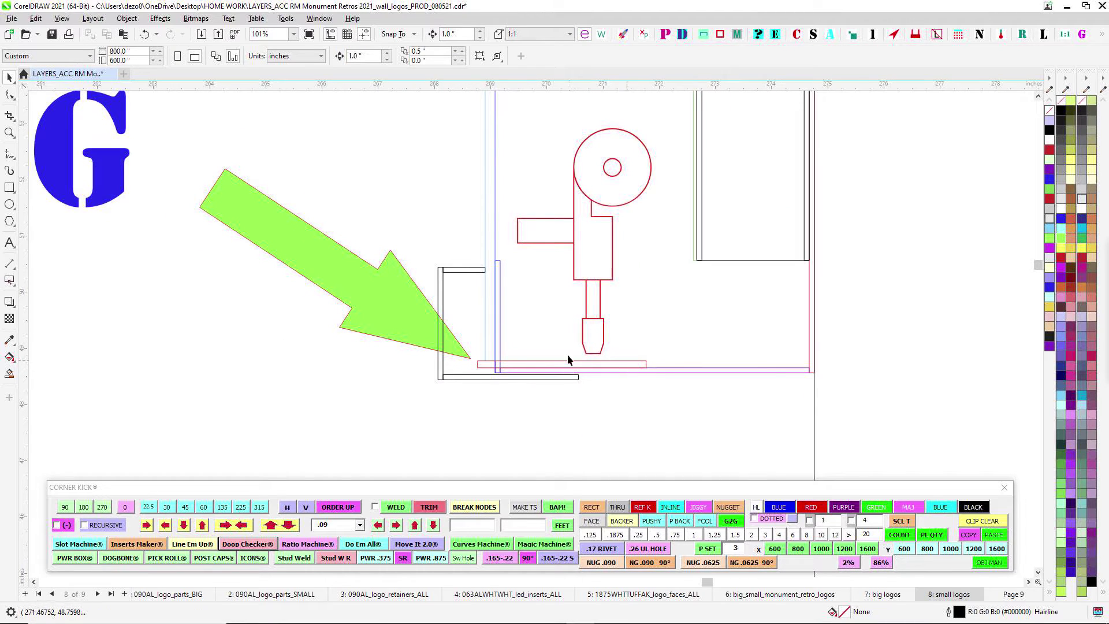
Examine the magenta clip marks along the outer ring of the SM RIGHT backer assembly and its place in the small logos layout
scroll(576, 379, down, 12)
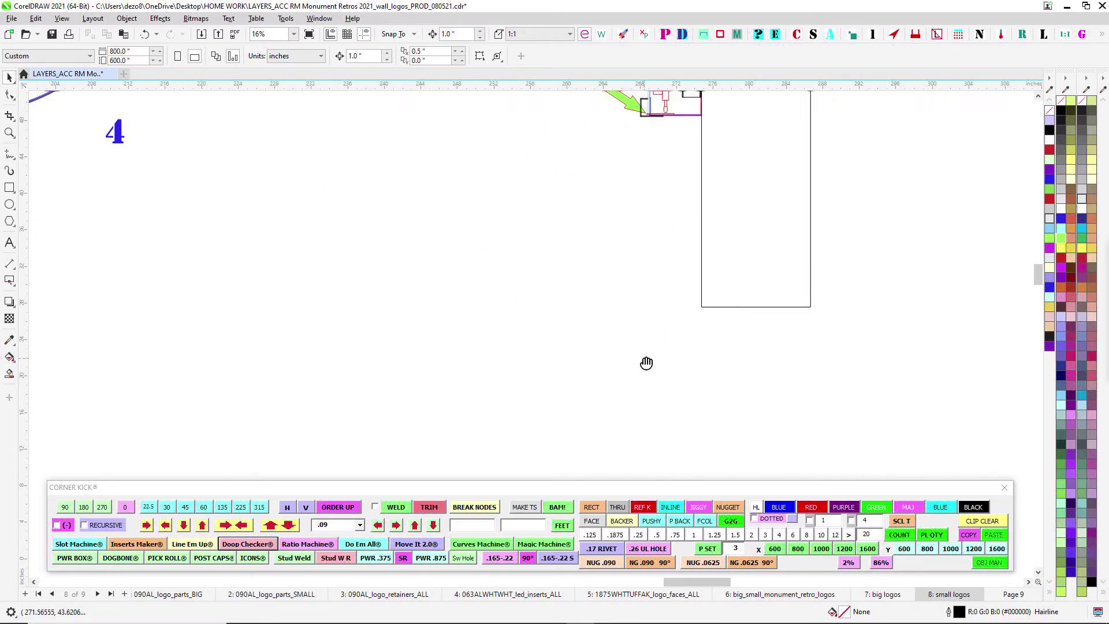
scroll(644, 427, up, 10)
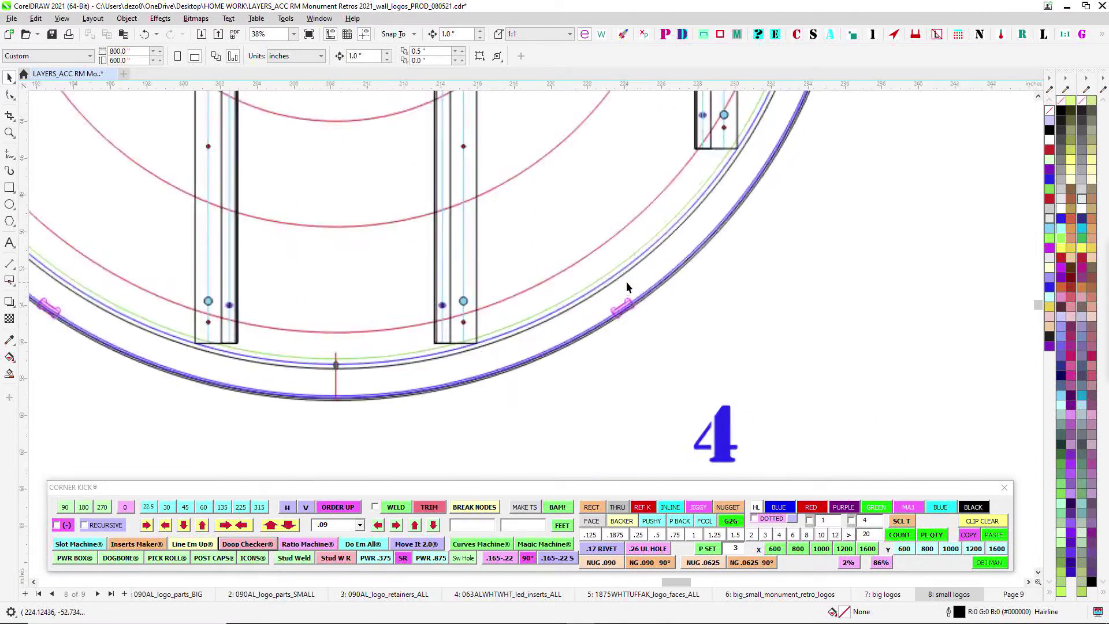
scroll(629, 323, up, 3)
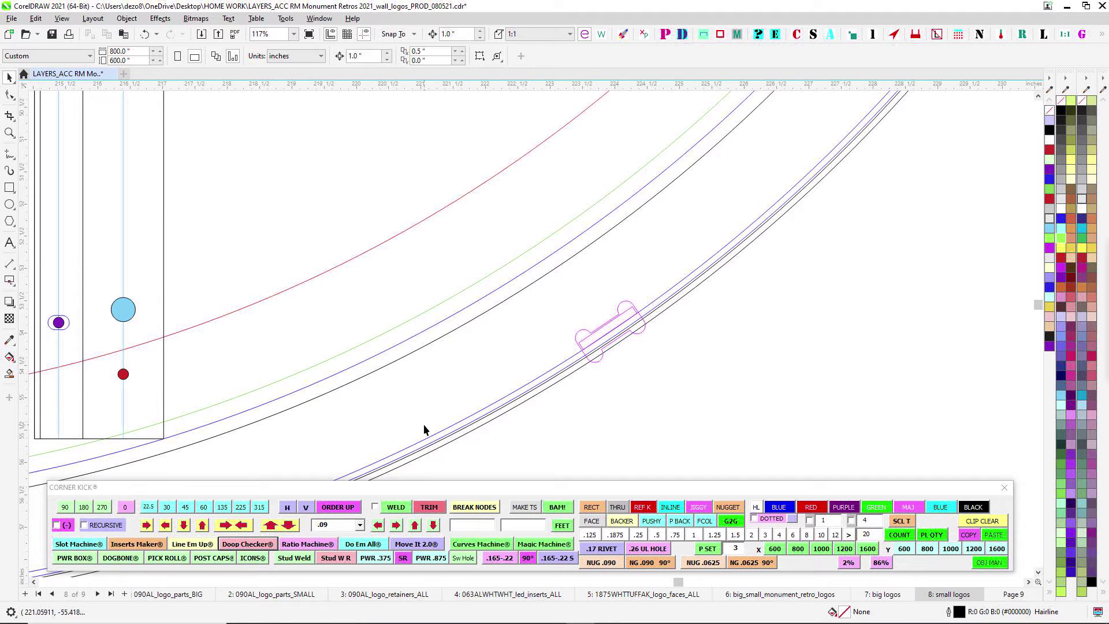
scroll(623, 316, down, 9)
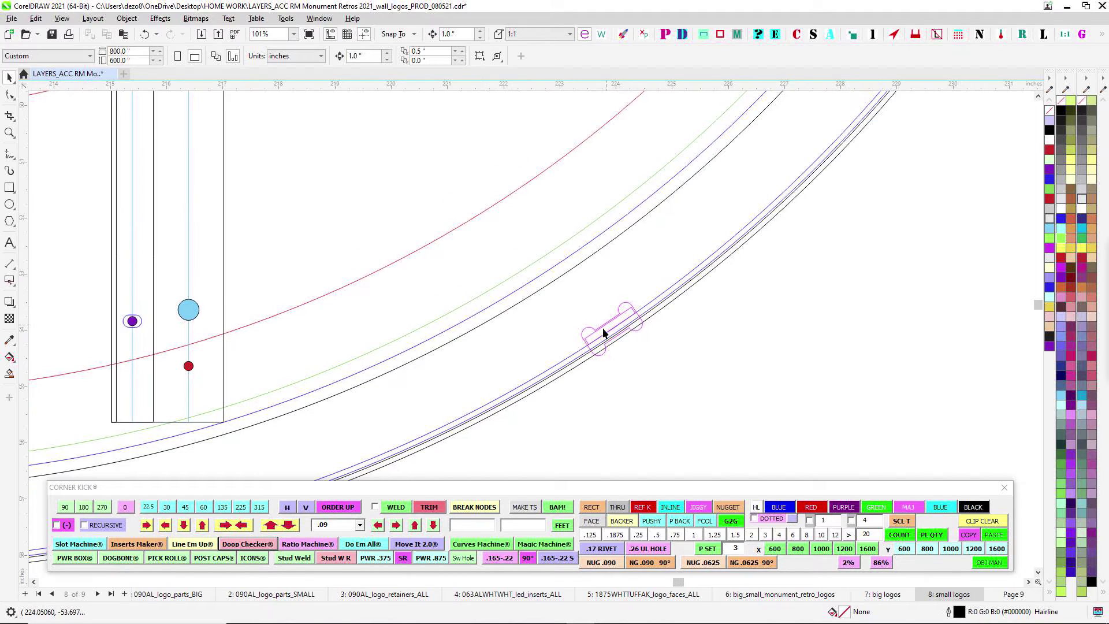
scroll(790, 318, up, 3)
scroll(788, 315, down, 3)
drag(601, 227, 541, 352)
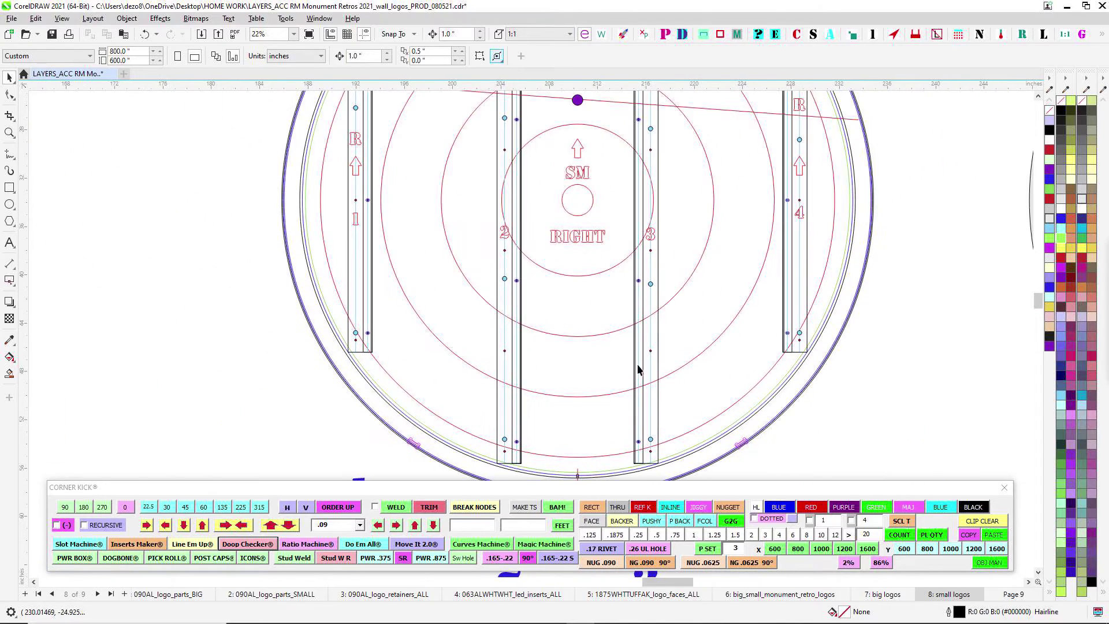
scroll(626, 346, down, 8)
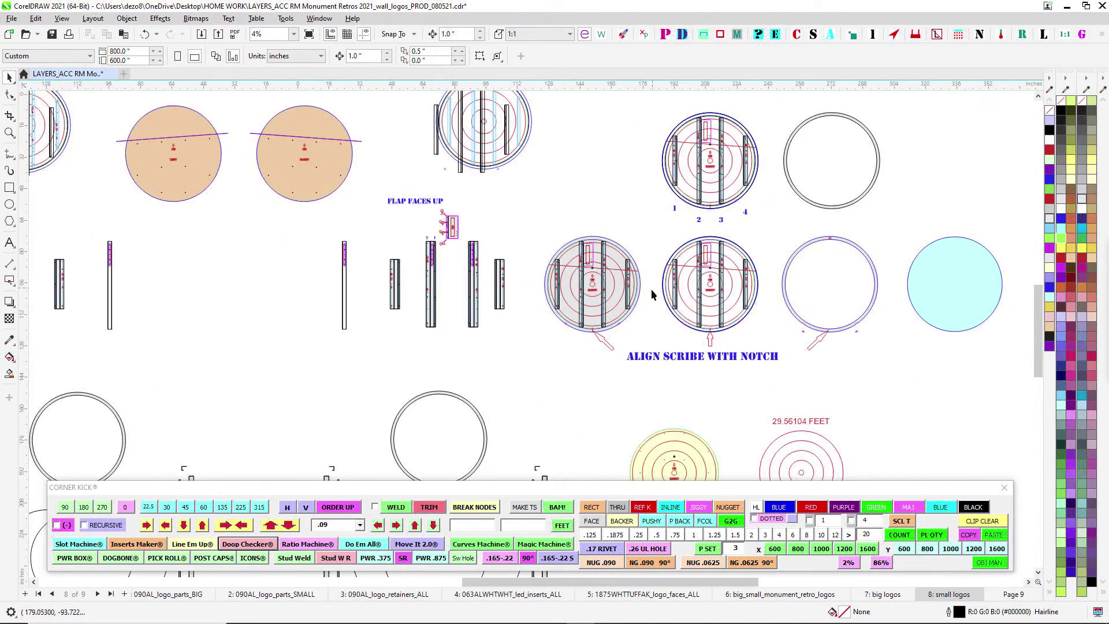
scroll(696, 383, down, 3)
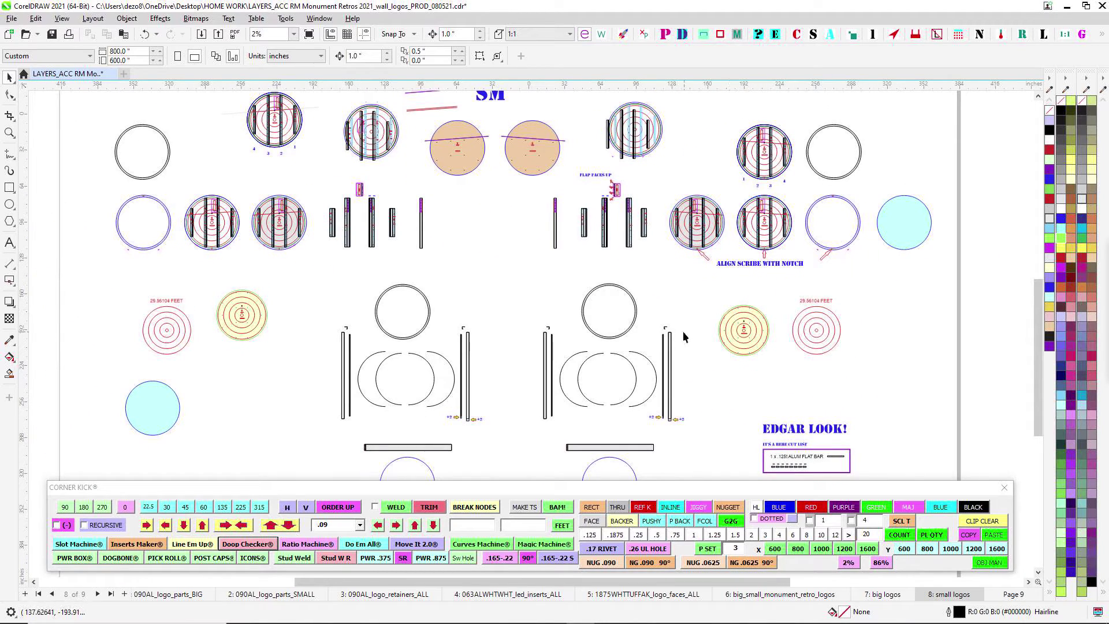
Inspect the C-shaped retainer profile and check the width of the narrow strip below it by selecting the strip
scroll(693, 347, up, 10)
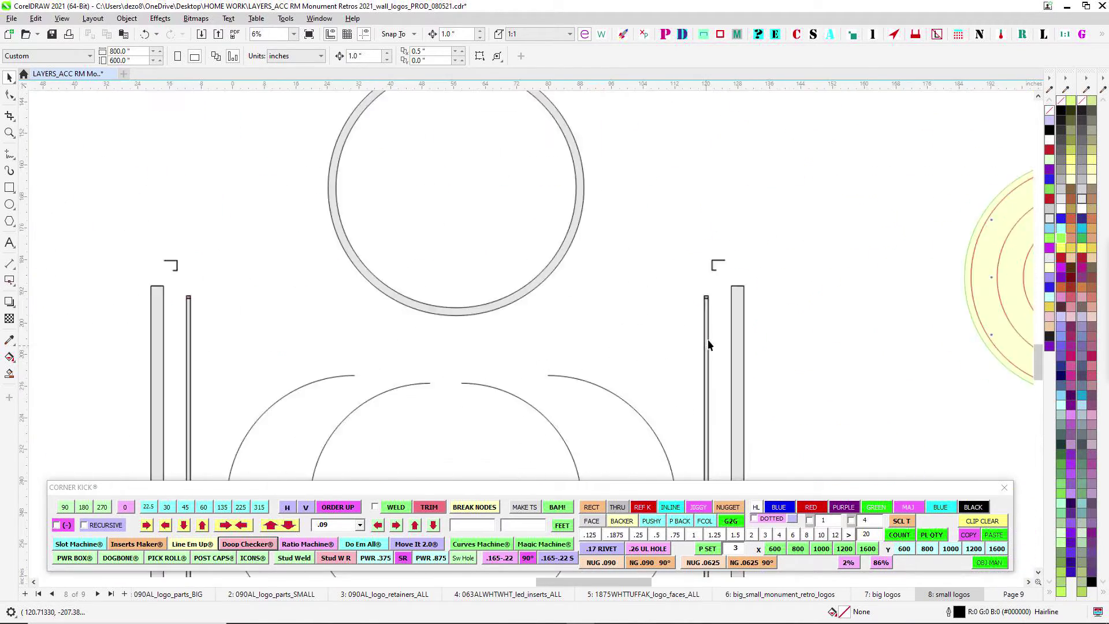
scroll(736, 267, up, 6)
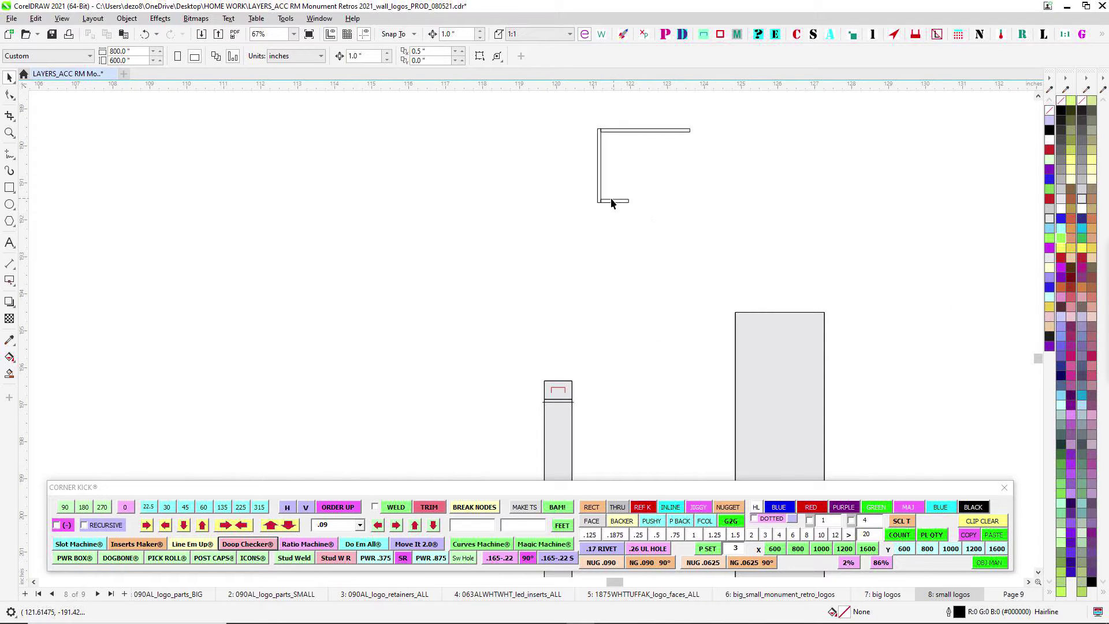
scroll(621, 371, down, 1)
drag(622, 372, 656, 255)
scroll(620, 273, up, 2)
click(624, 254)
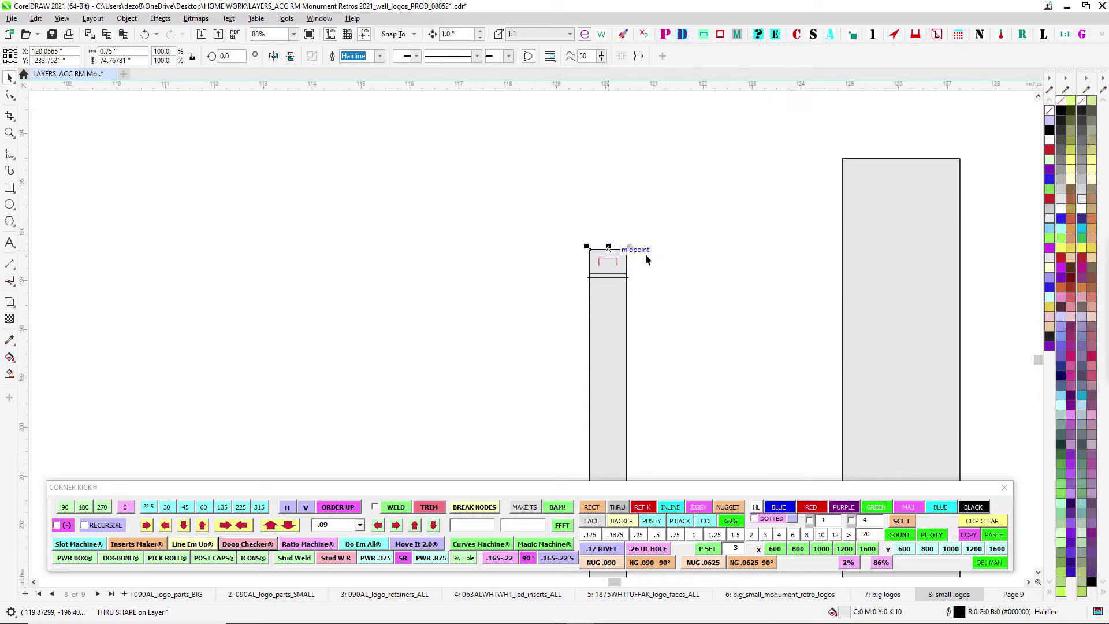
Select the wide retainer strip, undo its accidental shift and clear the selection
scroll(658, 247, down, 2)
click(637, 292)
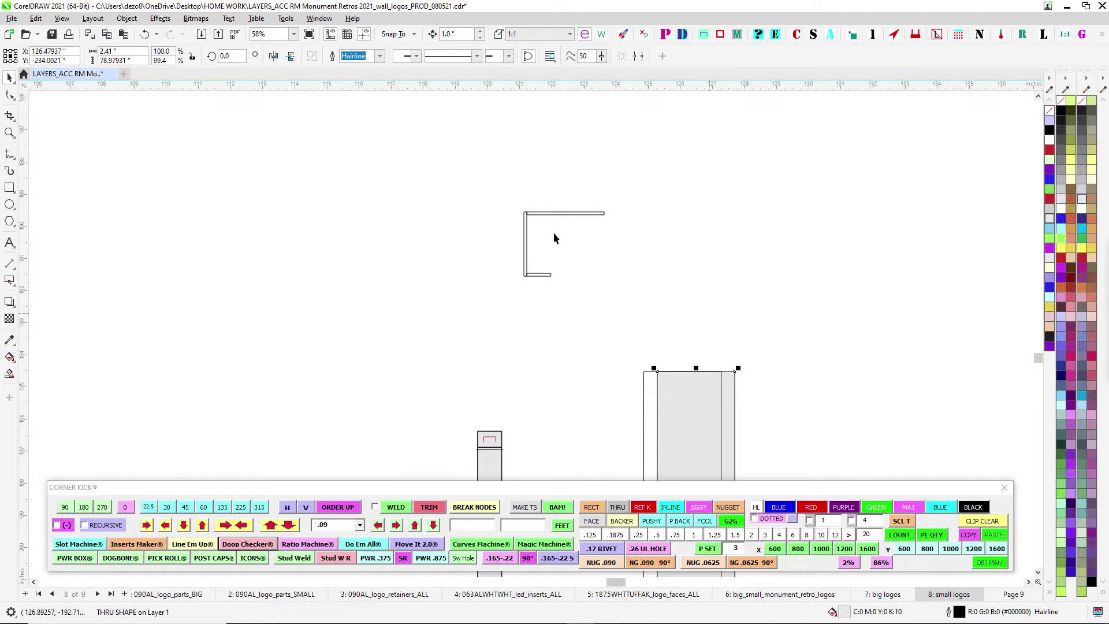
key(ctrl+z)
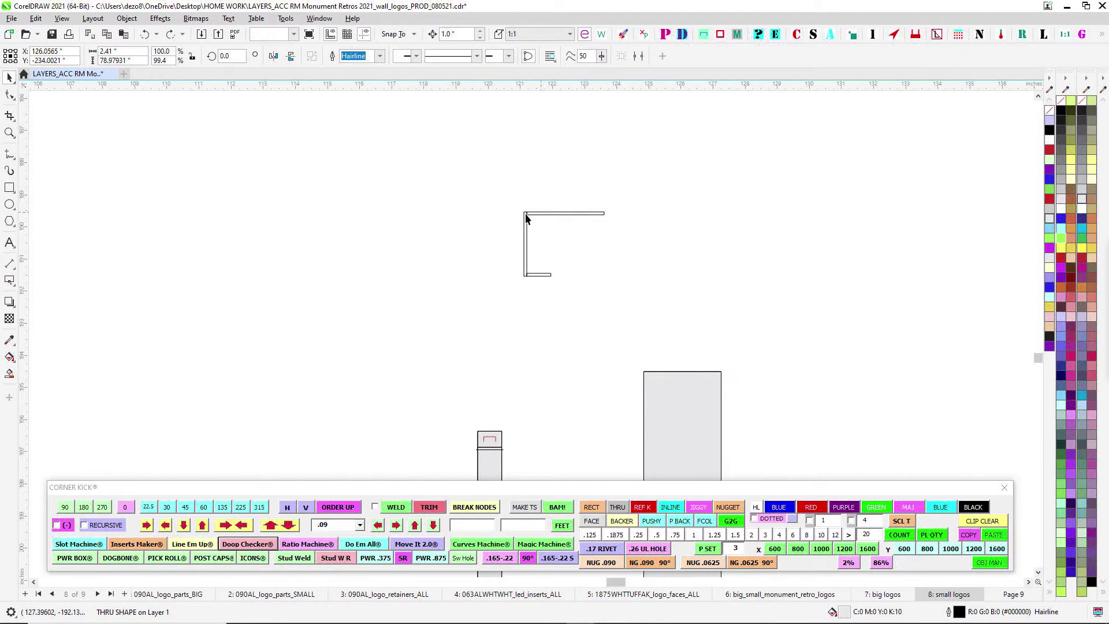
key(Escape)
scroll(568, 251, up, 3)
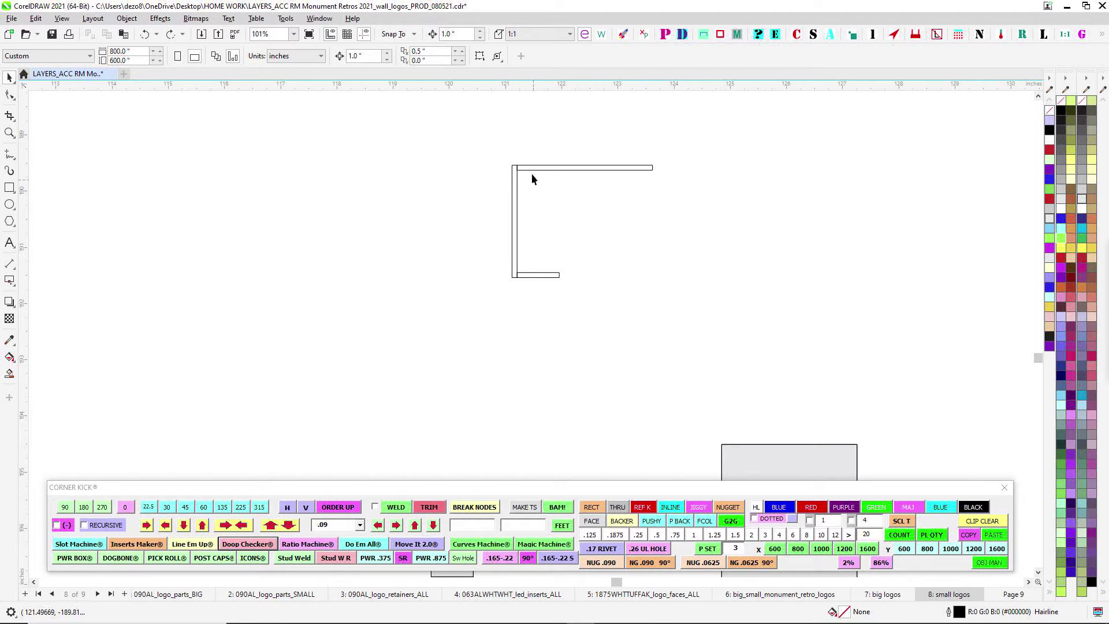
Compare the narrow strip with the short lower leg of the C-shaped retainer profile
scroll(547, 206, down, 12)
scroll(587, 317, up, 11)
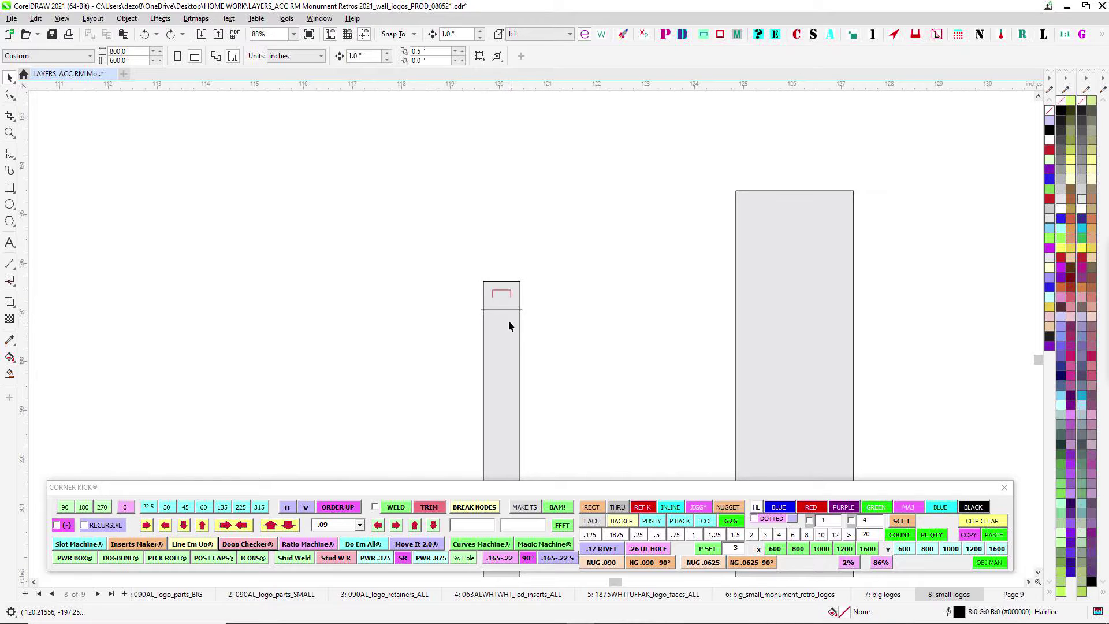
scroll(512, 326, up, 5)
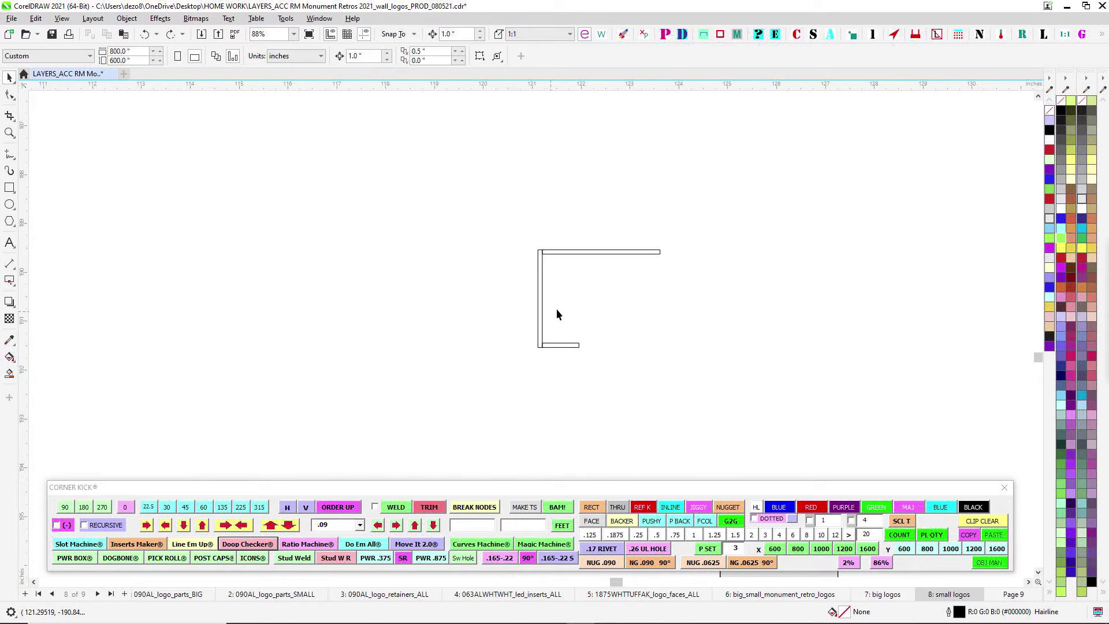
scroll(538, 327, down, 6)
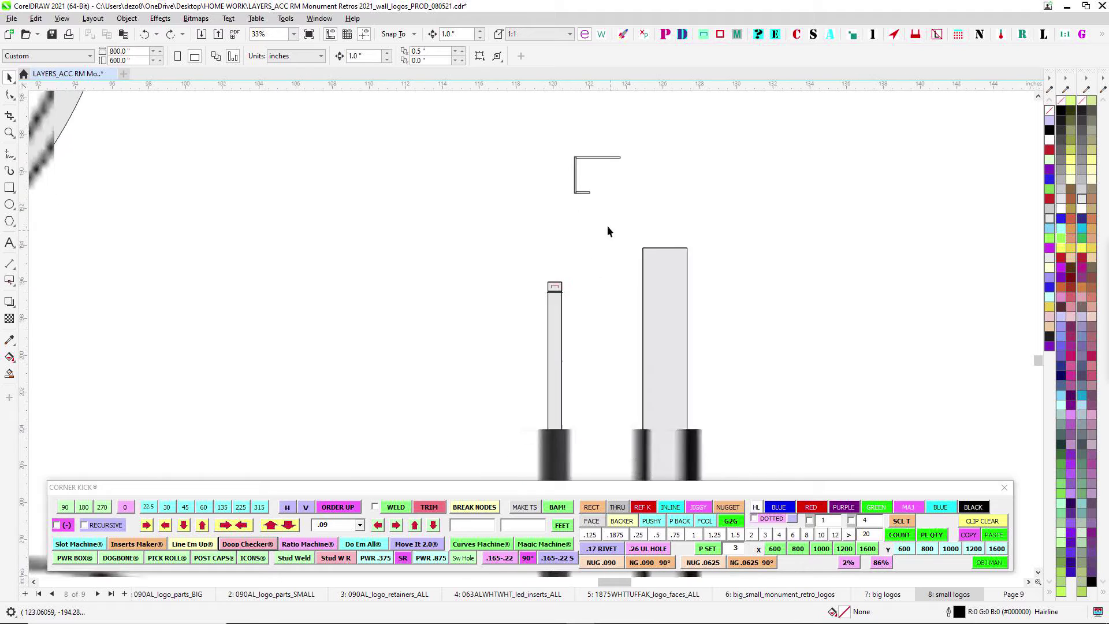
Select the wide strip and compare its width with the long upper leg of the C-shaped retainer profile
scroll(586, 269, down, 2)
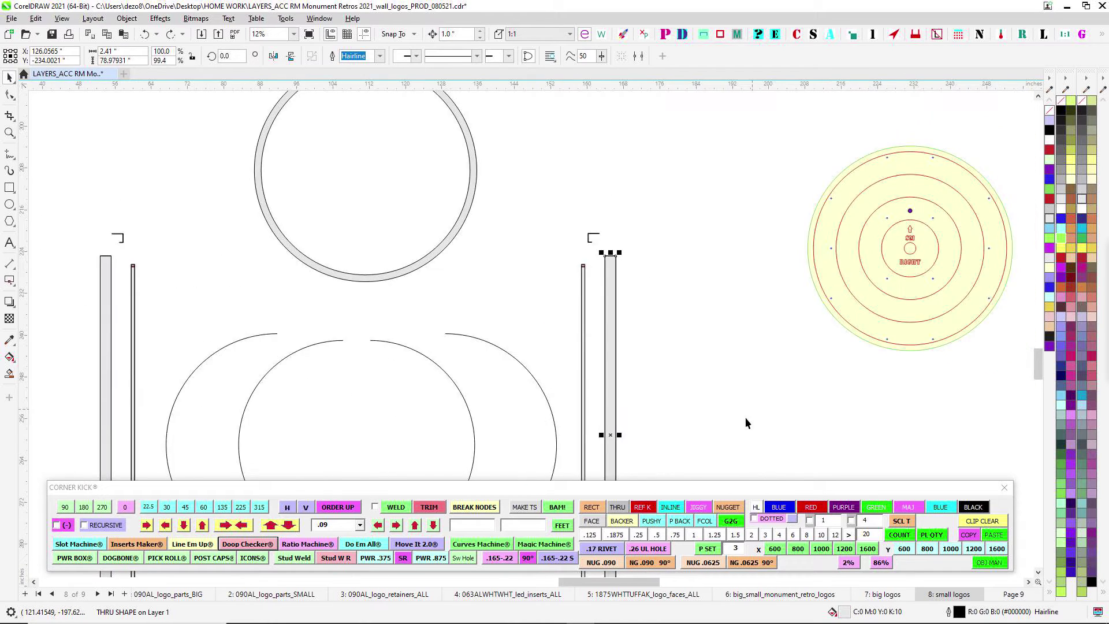
drag(744, 421, 761, 288)
drag(704, 366, 723, 262)
scroll(653, 373, up, 2)
drag(694, 338, 700, 398)
scroll(719, 357, down, 2)
drag(757, 195, 738, 429)
scroll(705, 254, up, 2)
scroll(619, 278, up, 4)
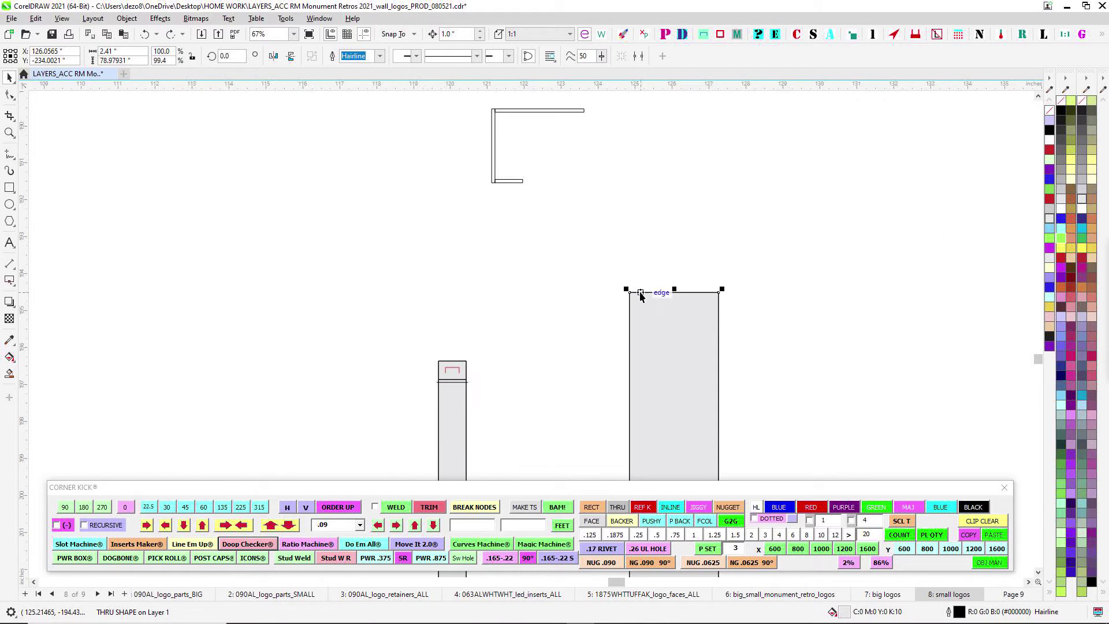
scroll(477, 213, up, 1)
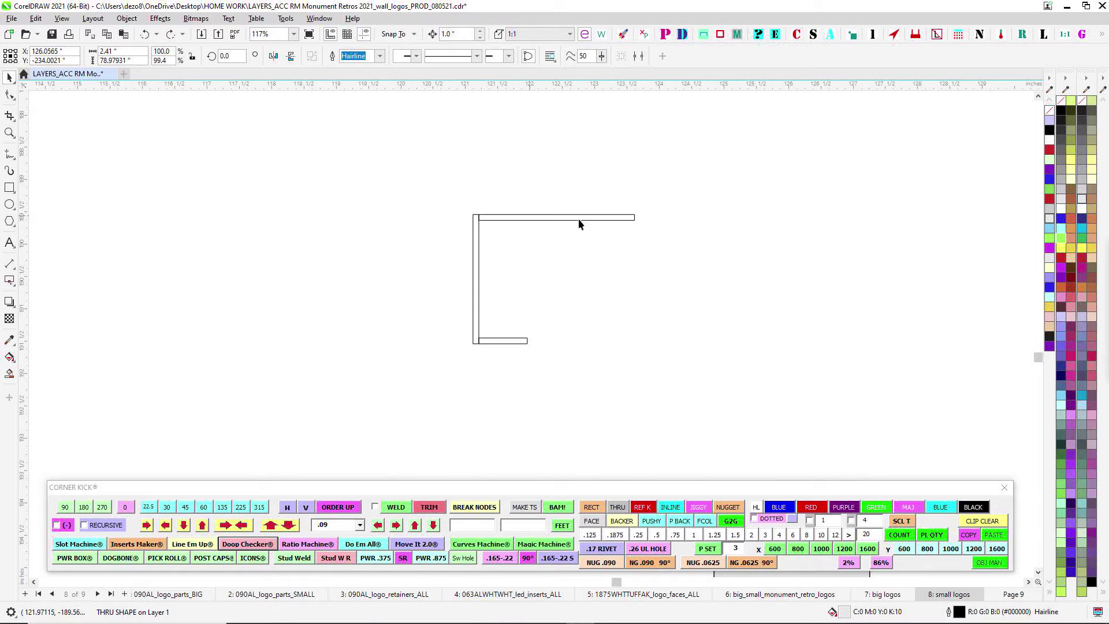
scroll(485, 223, down, 1)
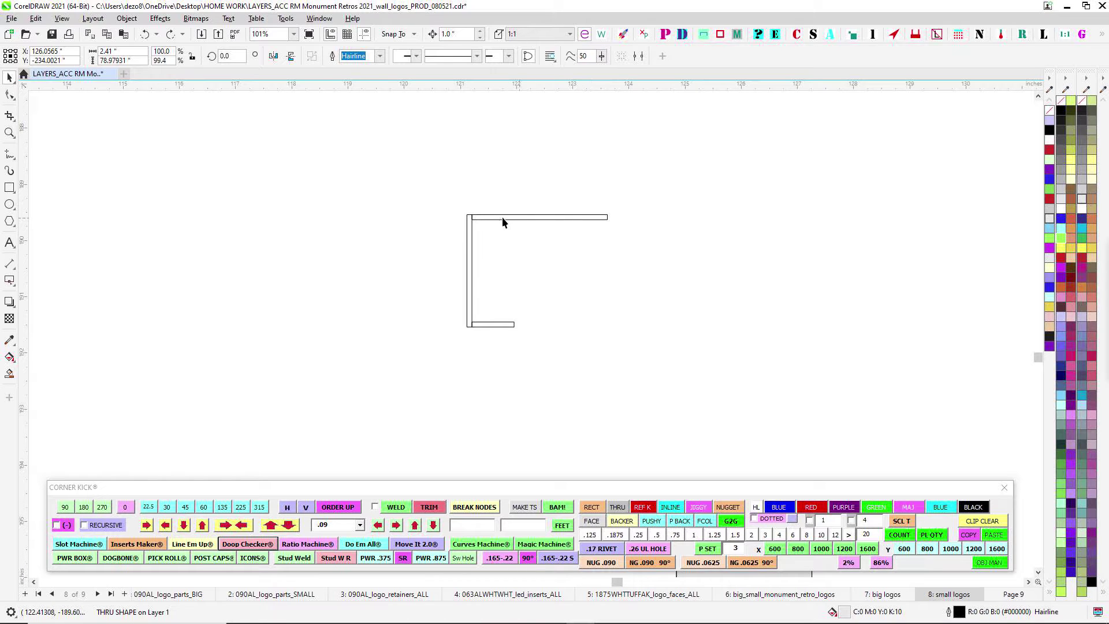
scroll(453, 239, up, 2)
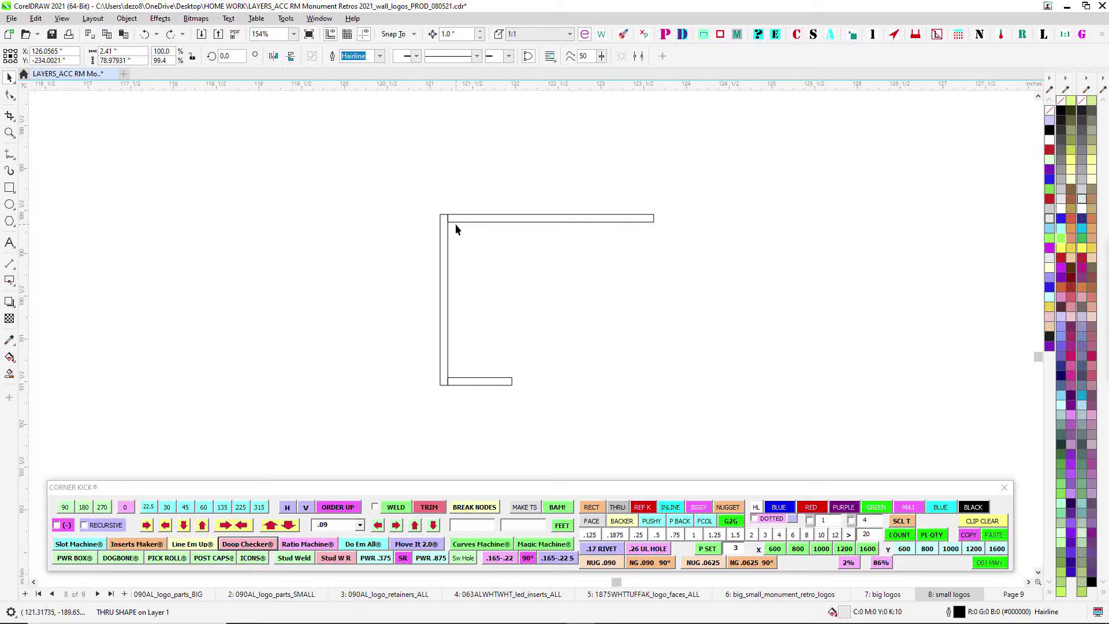
scroll(591, 241, down, 2)
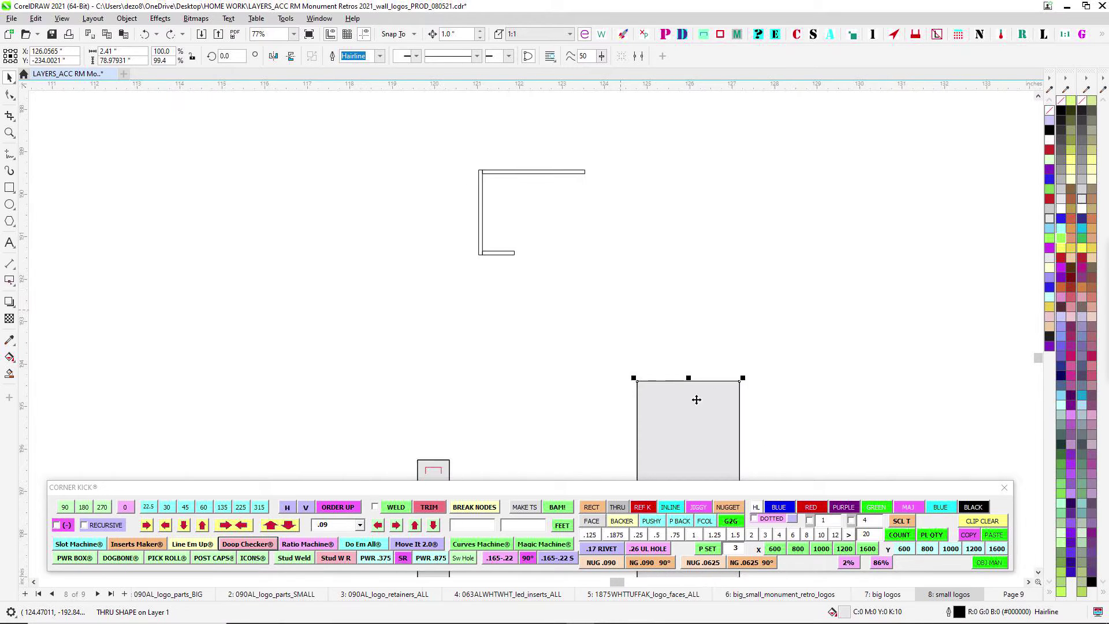
scroll(628, 367, up, 2)
scroll(681, 389, down, 3)
scroll(518, 242, up, 5)
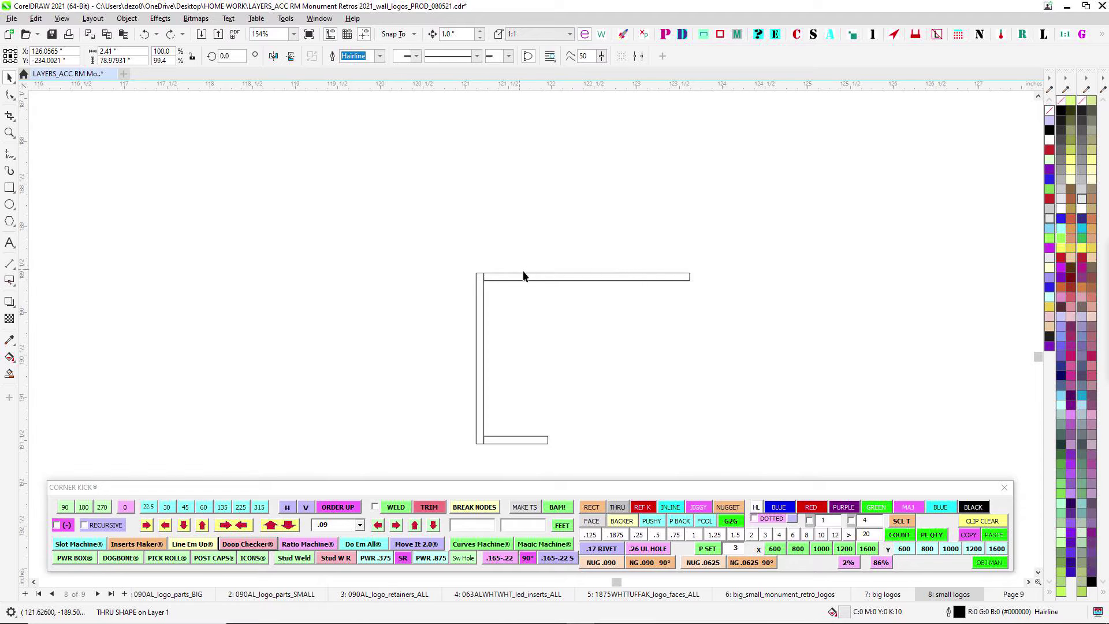
scroll(532, 271, down, 4)
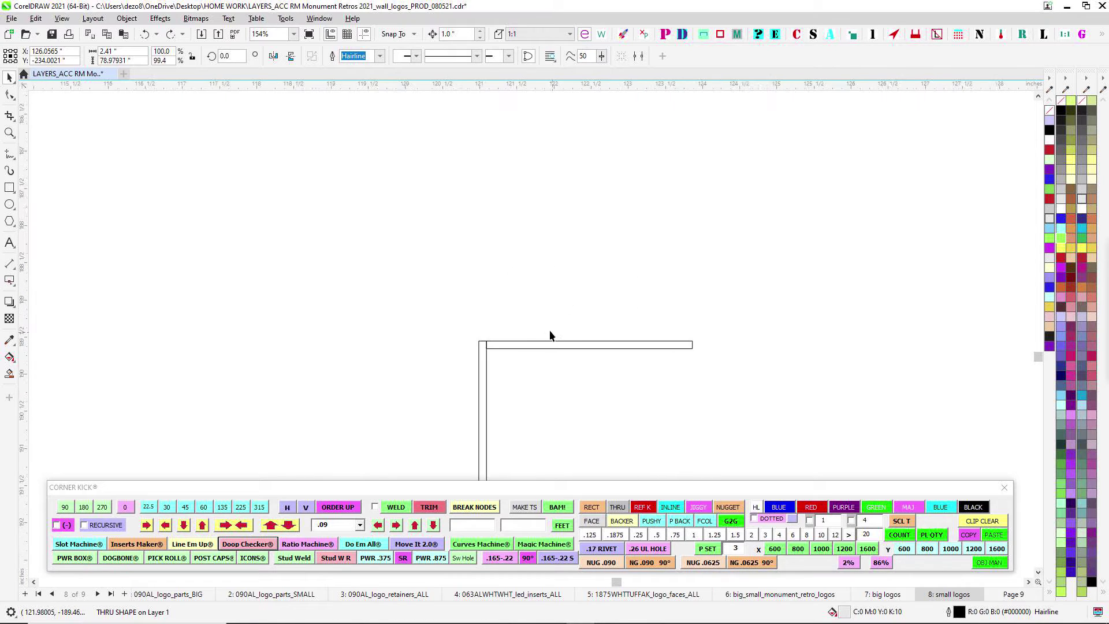
scroll(605, 220, down, 6)
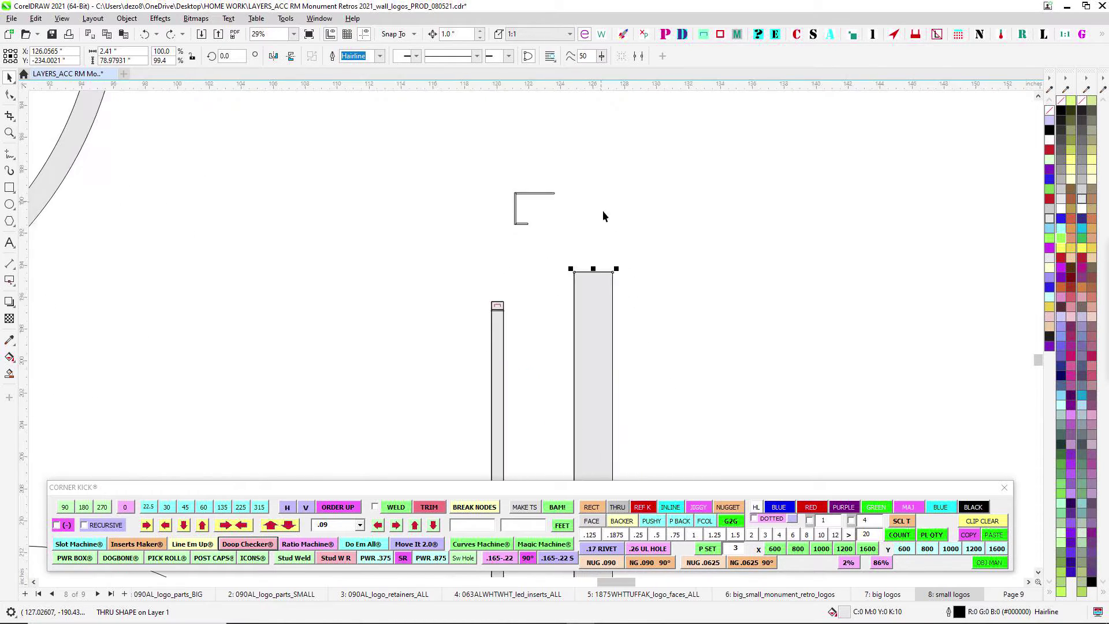
scroll(635, 294, down, 2)
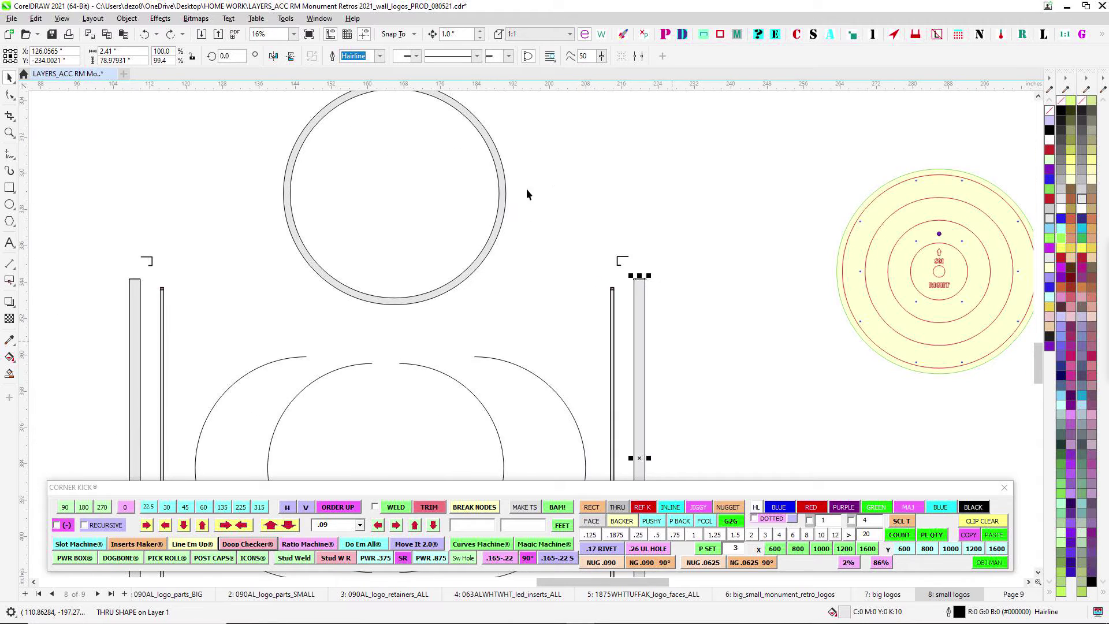
Examine the gray retainer ring and trace it to the retainer's corner at the top of the side view
scroll(508, 150, up, 3)
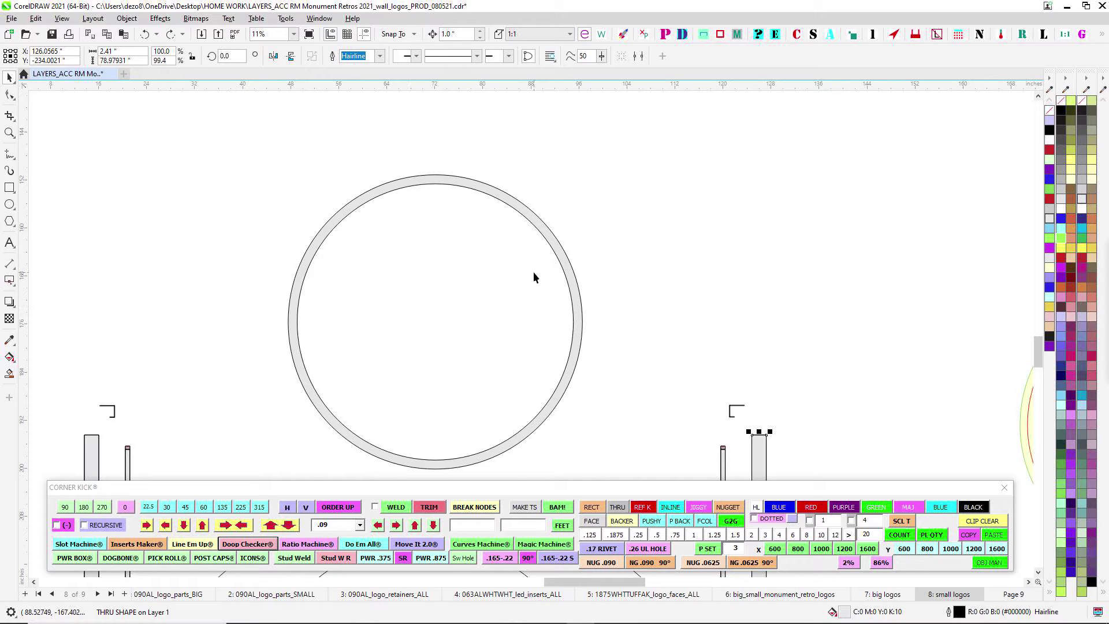
drag(467, 204, 417, 425)
scroll(418, 425, down, 1)
drag(694, 144, 606, 416)
mouse_move(476, 269)
mouse_down()
mouse_move(674, 354)
mouse_move(483, 377)
mouse_move(325, 413)
mouse_up()
drag(802, 235, 379, 239)
drag(618, 98, 628, 399)
scroll(609, 155, up, 6)
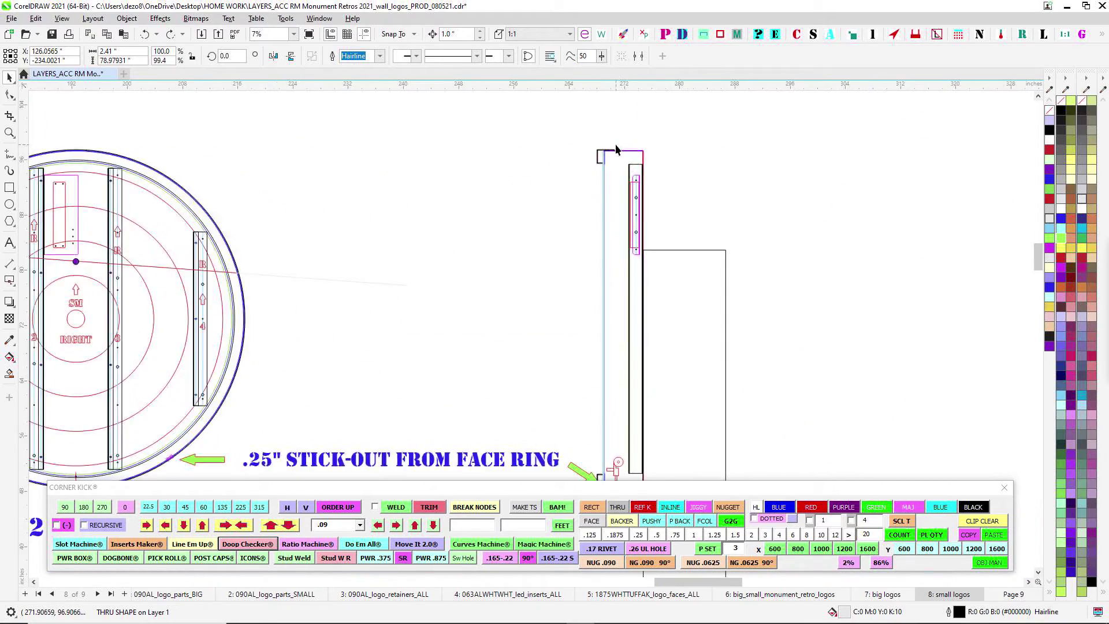
scroll(393, 206, up, 1)
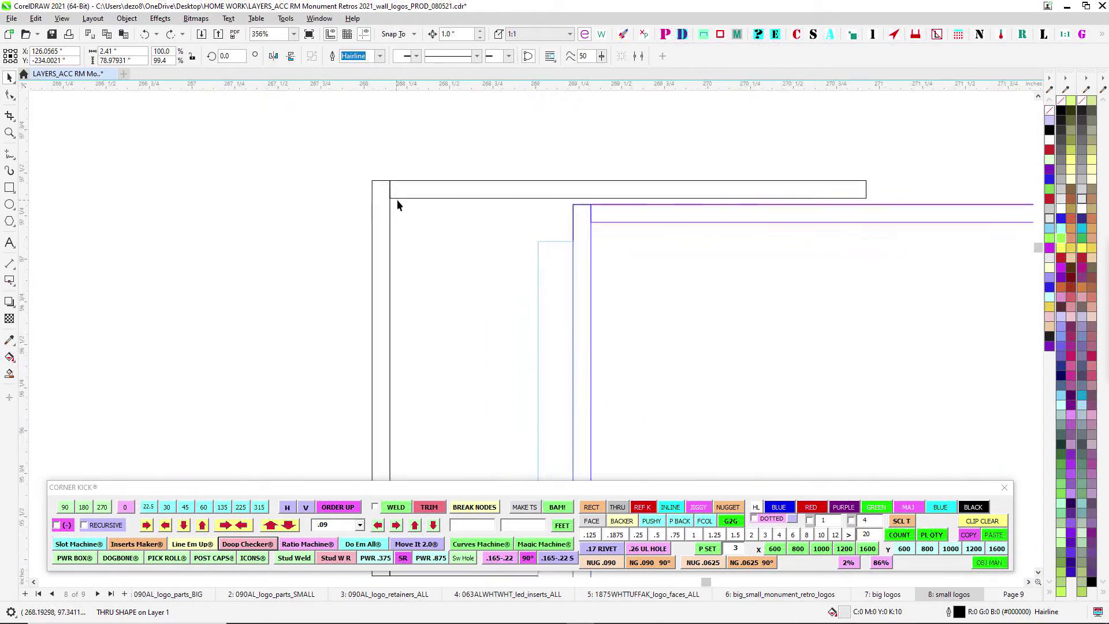
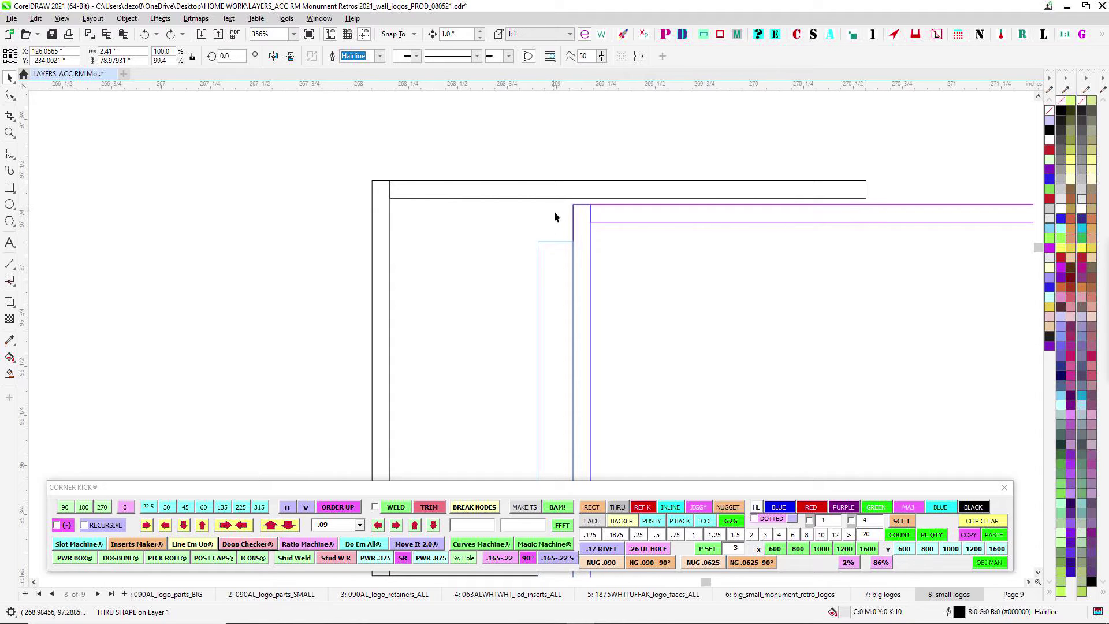
Deselect the strip and marquee the gap between the retainer's upper leg and the purple return to check the clearance in the side view
key(Escape)
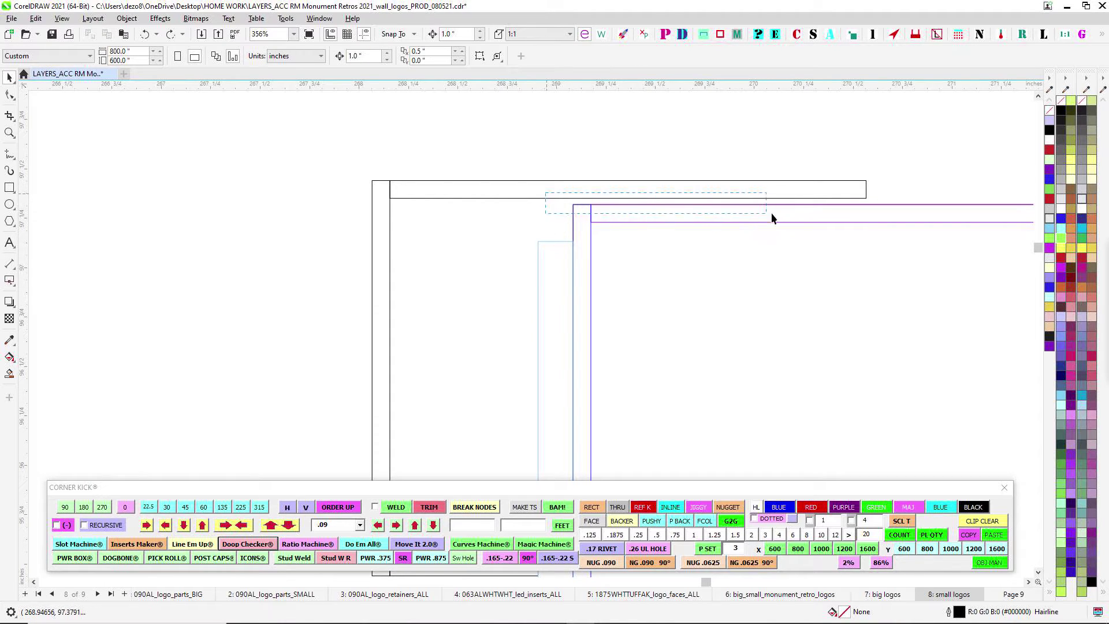
drag(780, 214, 879, 220)
scroll(572, 211, down, 2)
scroll(458, 192, up, 2)
scroll(537, 205, down, 5)
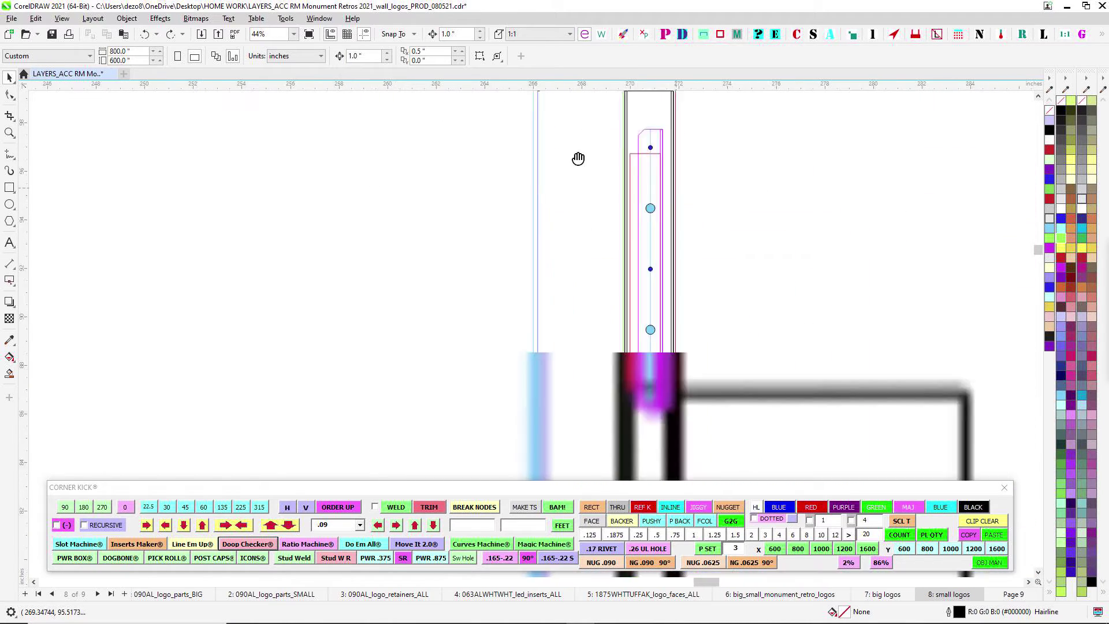
Review the empty retainer ring beside the SM RIGHT assembly, followed by the retainer profile and its two strips
scroll(626, 283, down, 5)
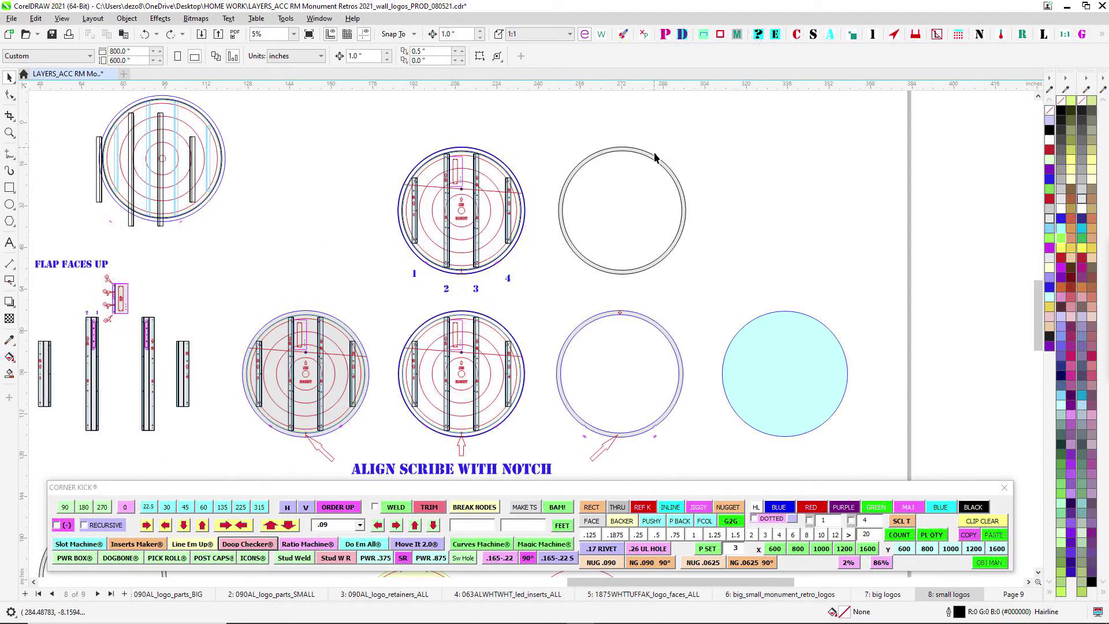
scroll(614, 289, up, 8)
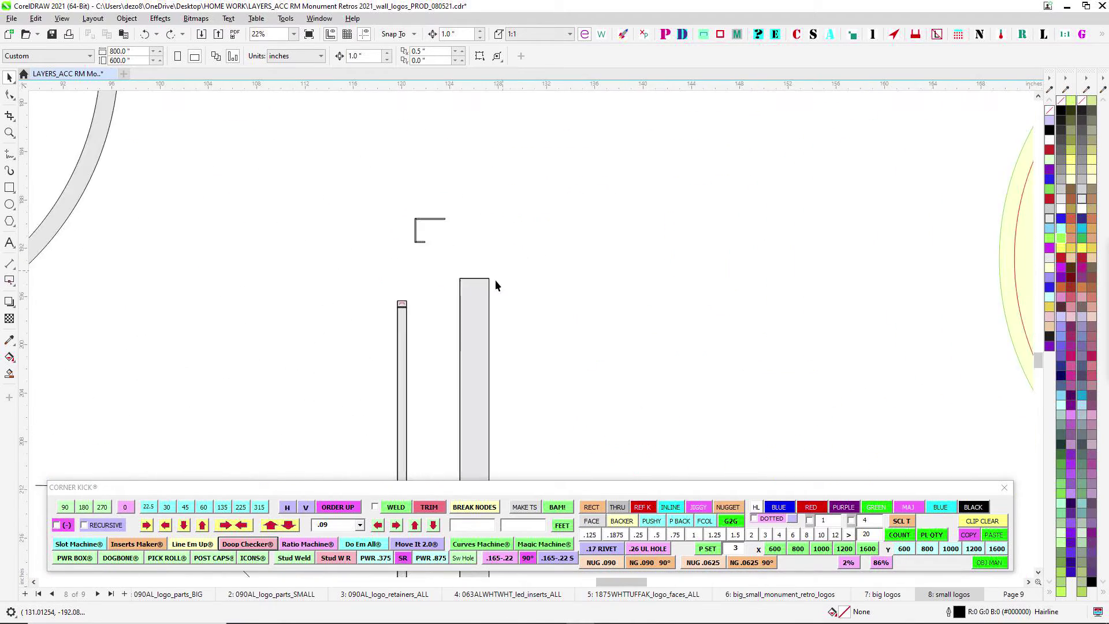
scroll(623, 299, down, 4)
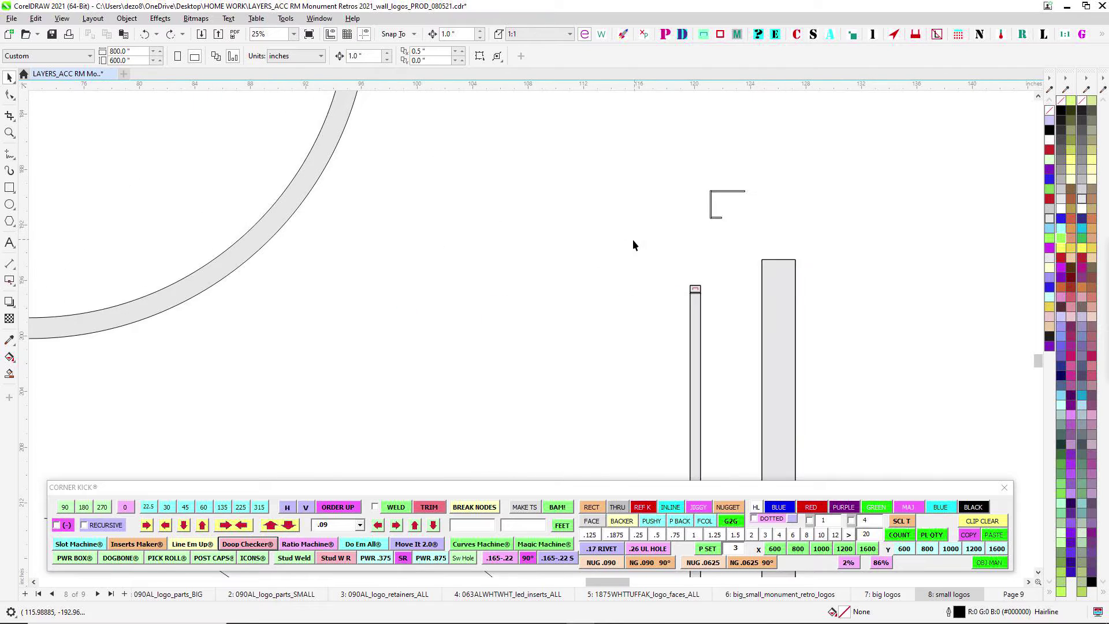
Review the small-logo retainer rings, C-shaped profiles and strips, including the +2 marks at the strip ends
scroll(669, 203, down, 3)
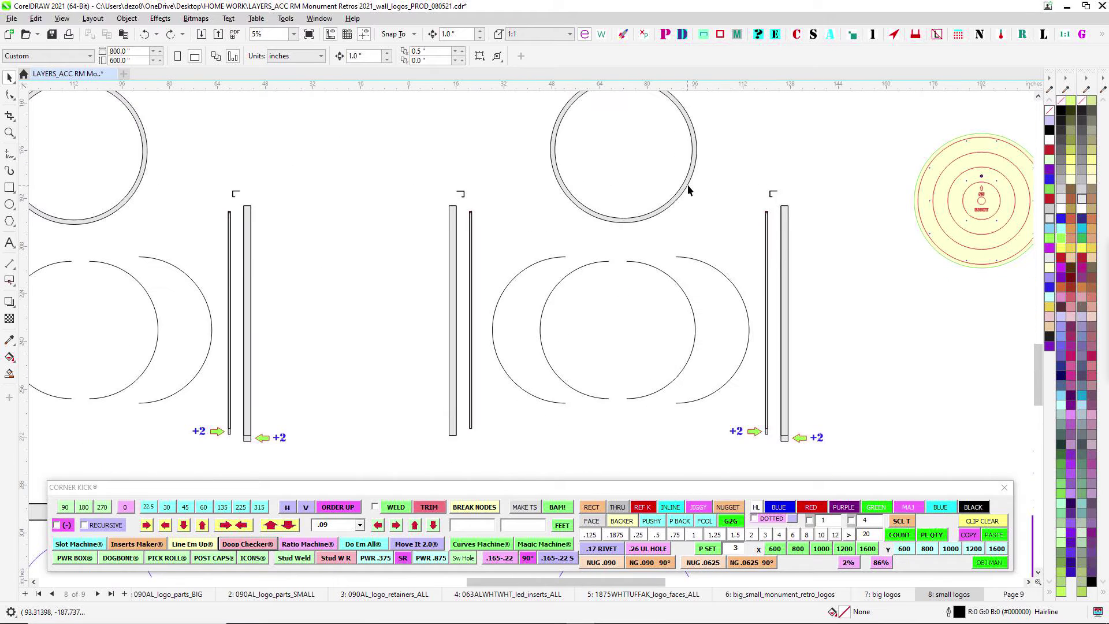
scroll(689, 189, up, 2)
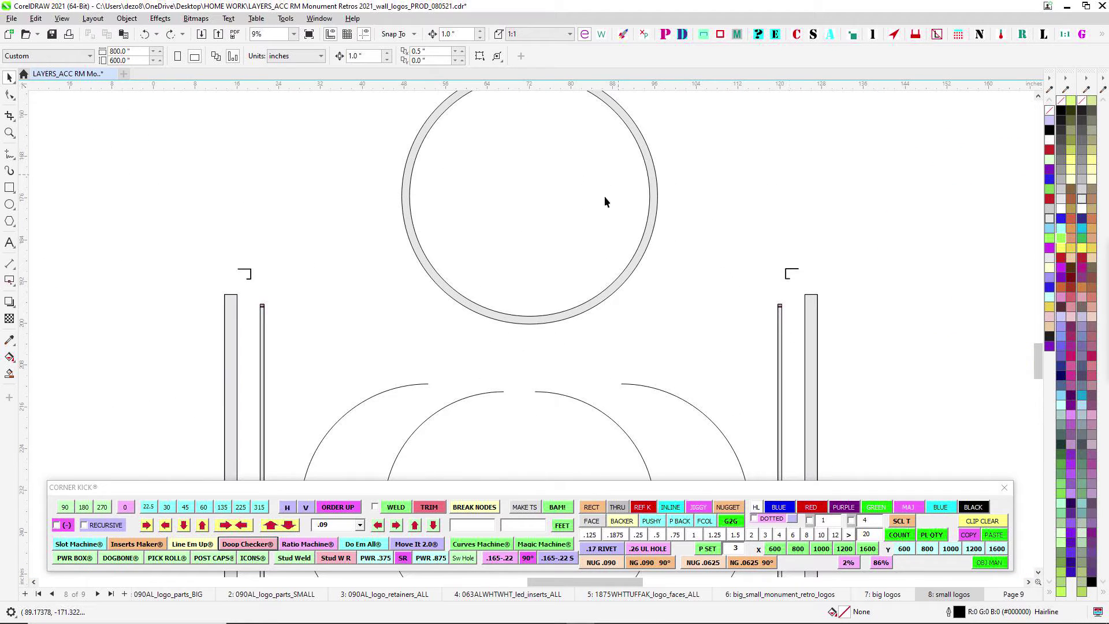
scroll(589, 284, down, 2)
drag(601, 292, 604, 170)
scroll(577, 216, down, 1)
drag(459, 250, 641, 257)
scroll(567, 280, up, 2)
scroll(529, 366, up, 2)
scroll(577, 373, down, 2)
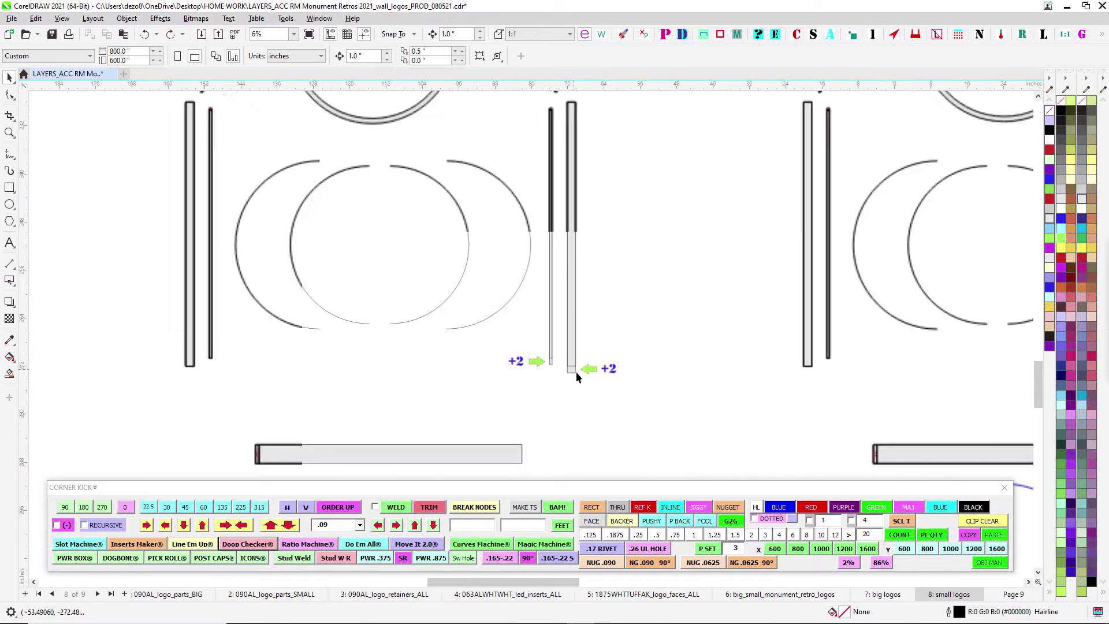
Examine the split blue circles and horizontal gray strips below the small-logo retainers, including their +2 end marks
drag(574, 405, 688, 209)
scroll(715, 233, down, 3)
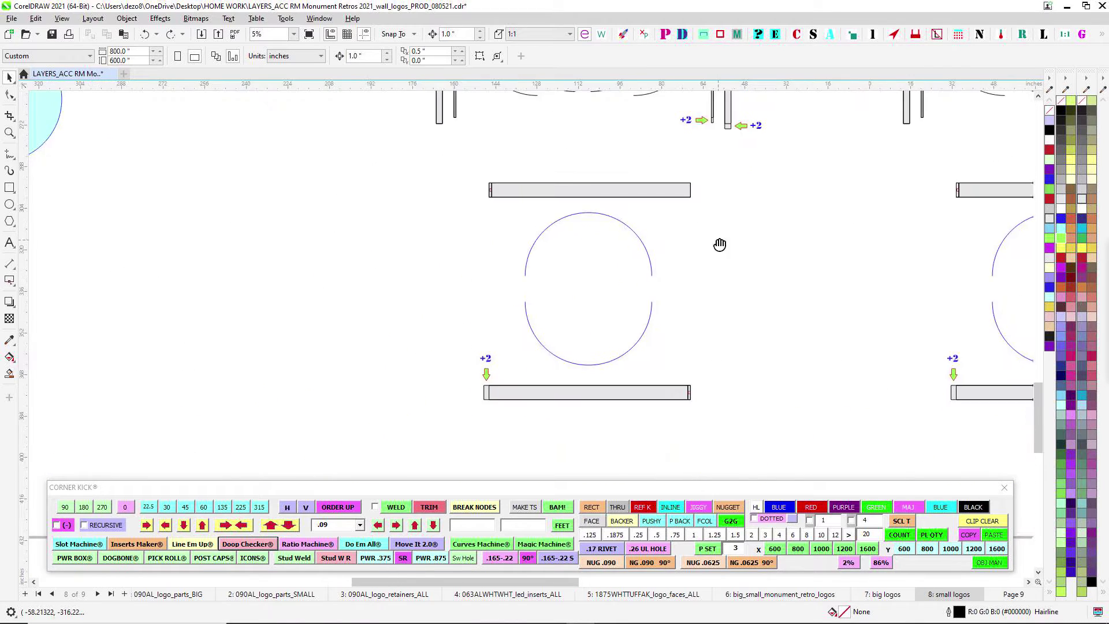
scroll(706, 307, down, 1)
scroll(698, 392, up, 5)
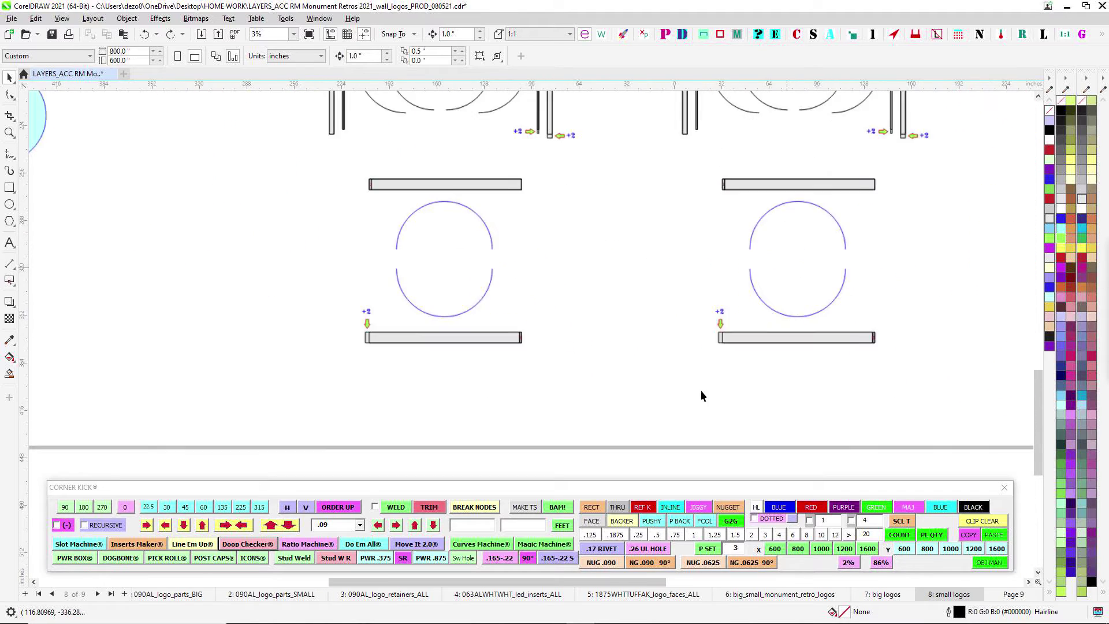
scroll(765, 218, down, 2)
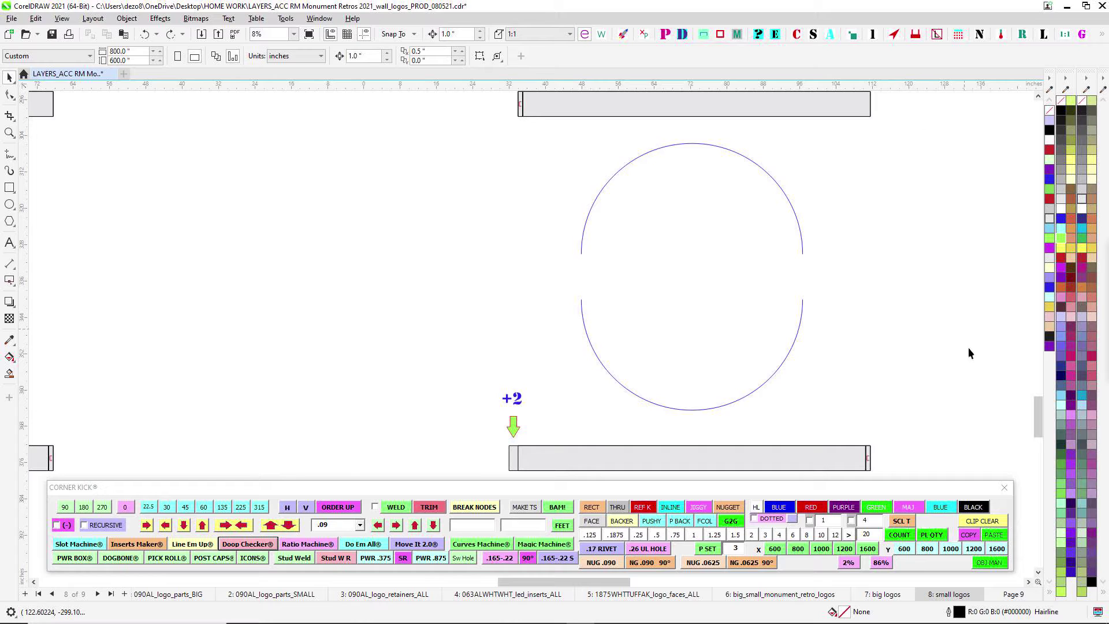
drag(973, 370, 922, 253)
scroll(487, 368, down, 4)
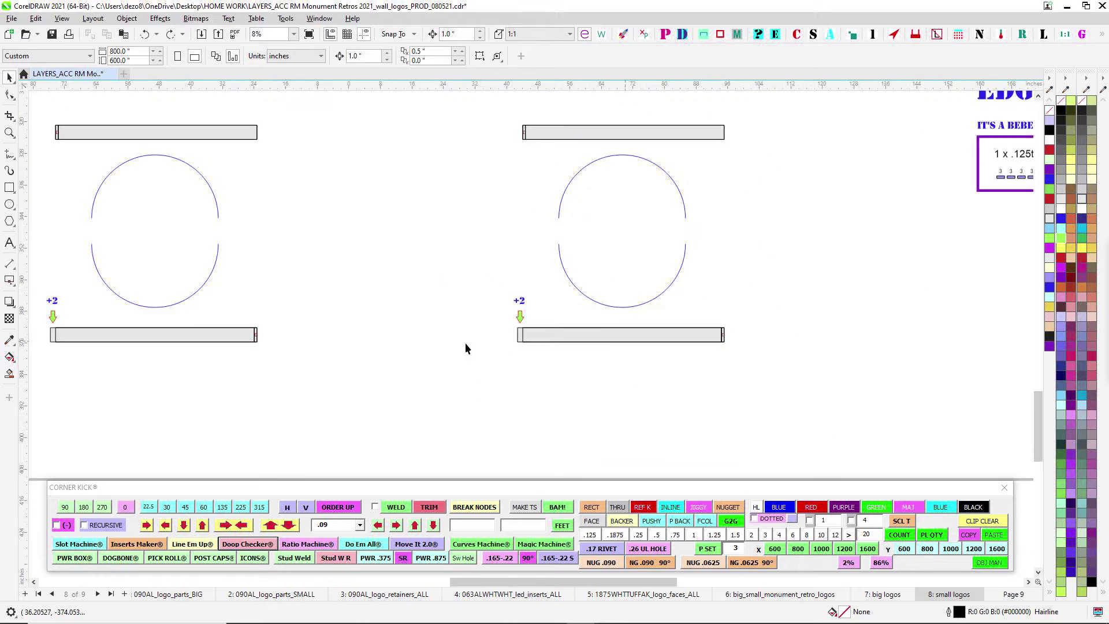
drag(690, 386, 630, 417)
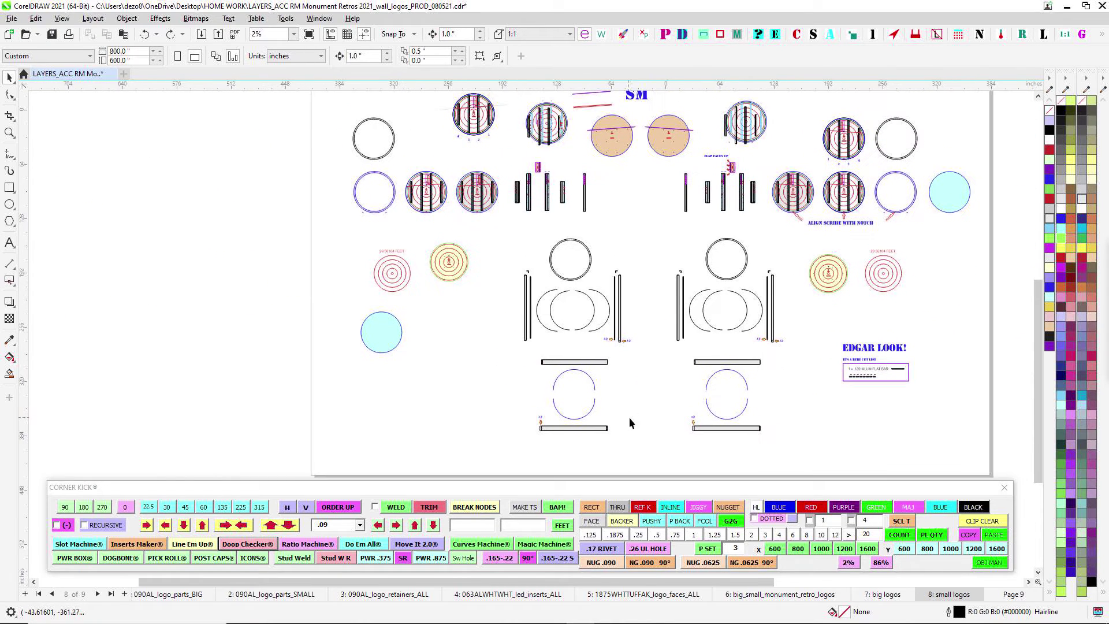
Switch to the big logos page and survey the layout of the BIG logo parts
drag(878, 341, 879, 412)
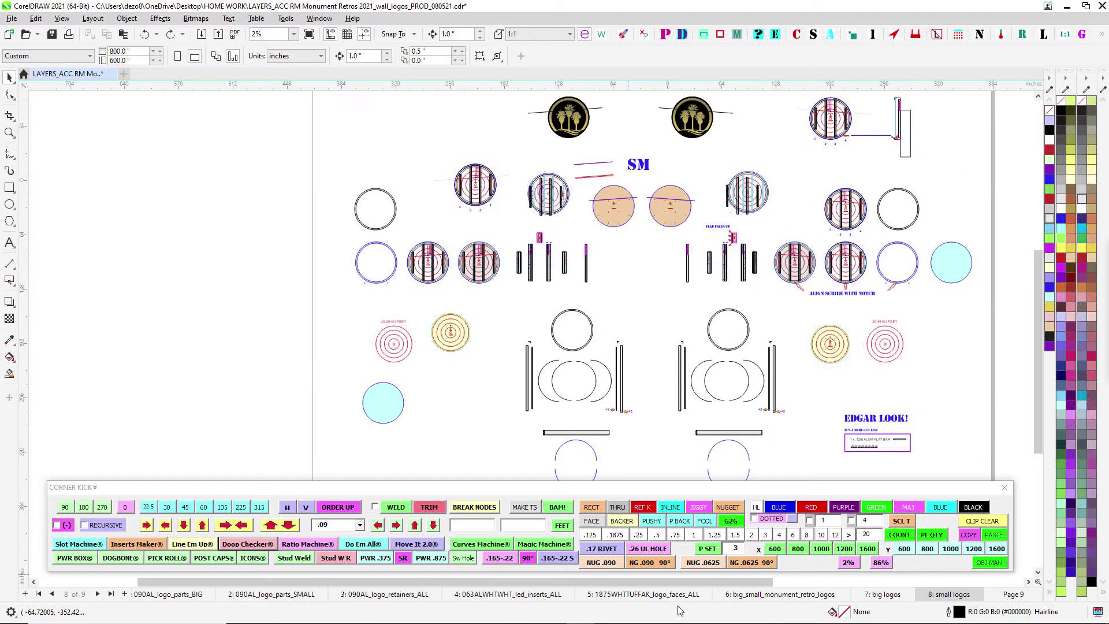
click(886, 595)
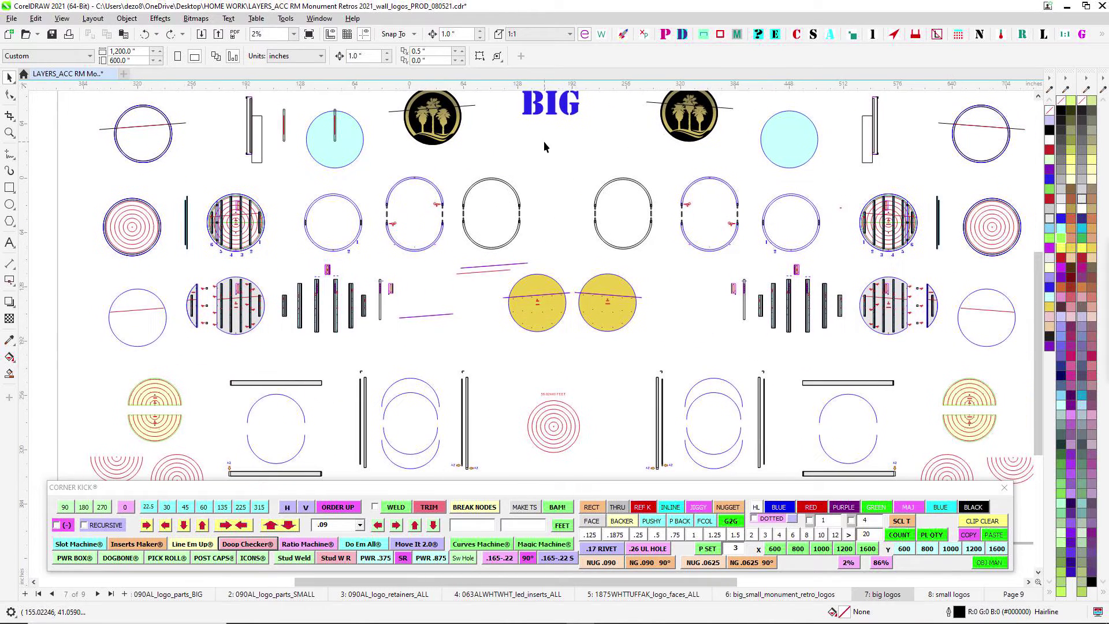
drag(714, 287, 656, 271)
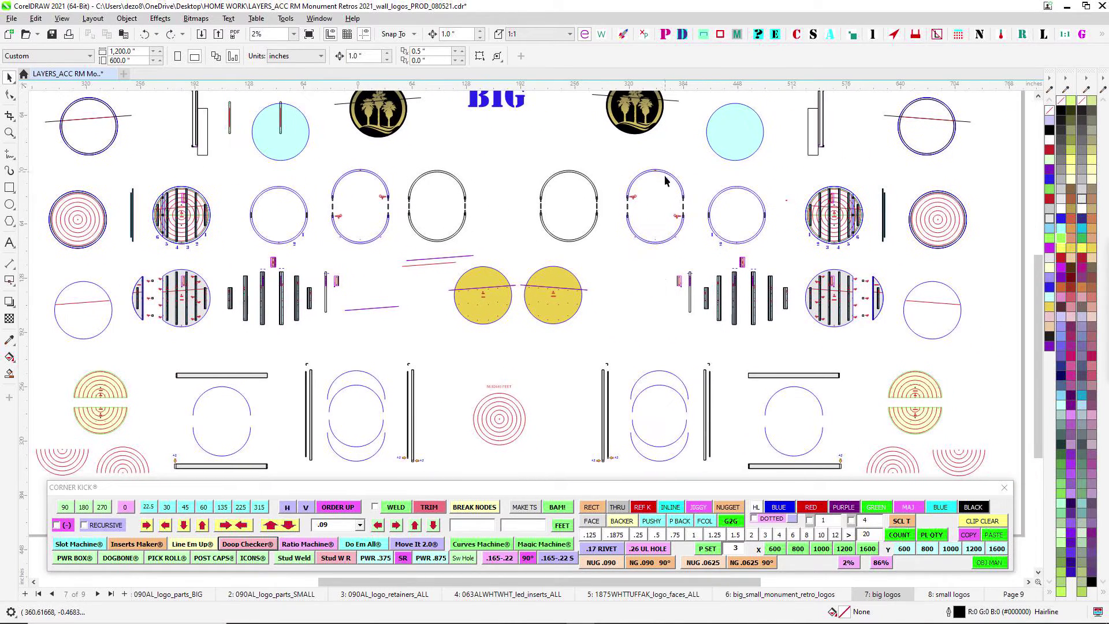
drag(302, 345, 506, 330)
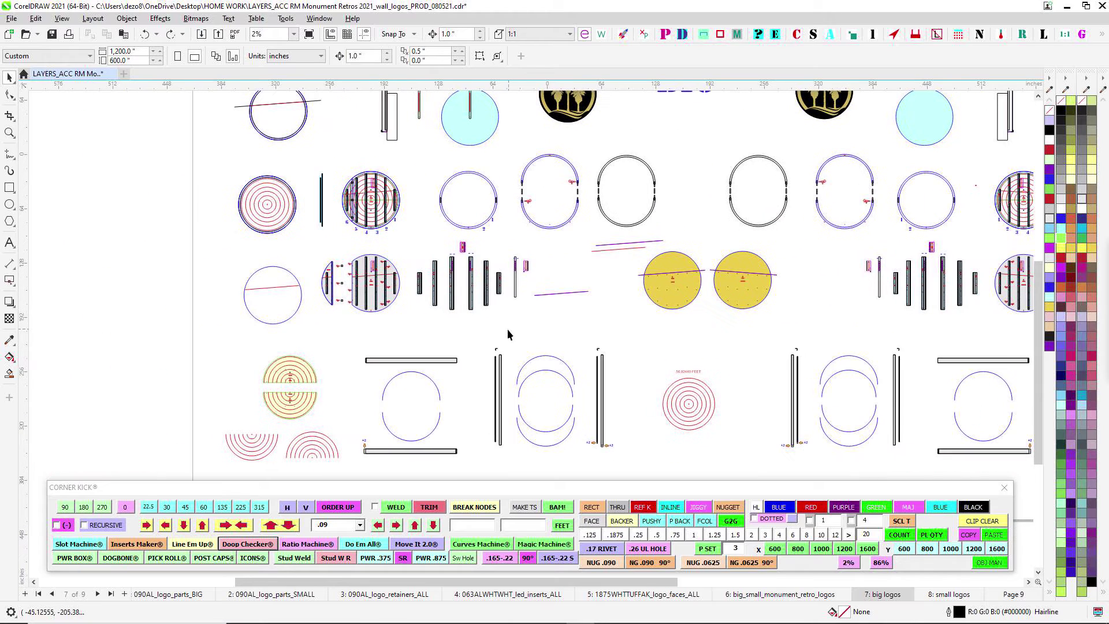
Examine the two-piece BIG LEFT backer, checking the flanged seam edge and slot on its smaller segment
scroll(357, 290, up, 5)
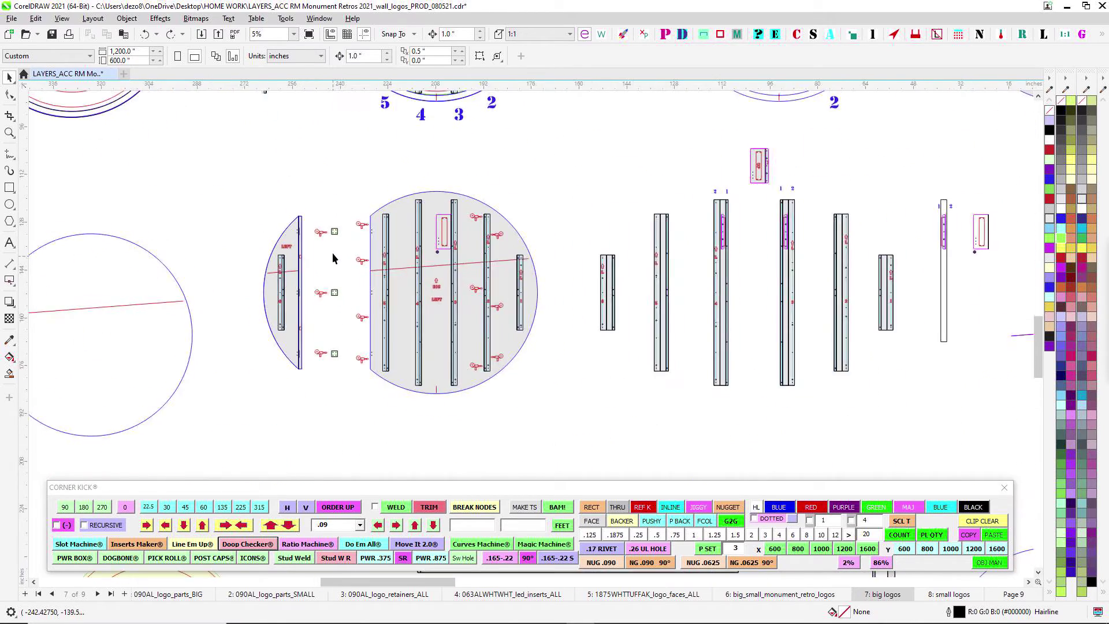
scroll(379, 159, up, 1)
drag(379, 157, 476, 119)
scroll(476, 162, down, 1)
drag(659, 193, 543, 199)
scroll(544, 199, down, 1)
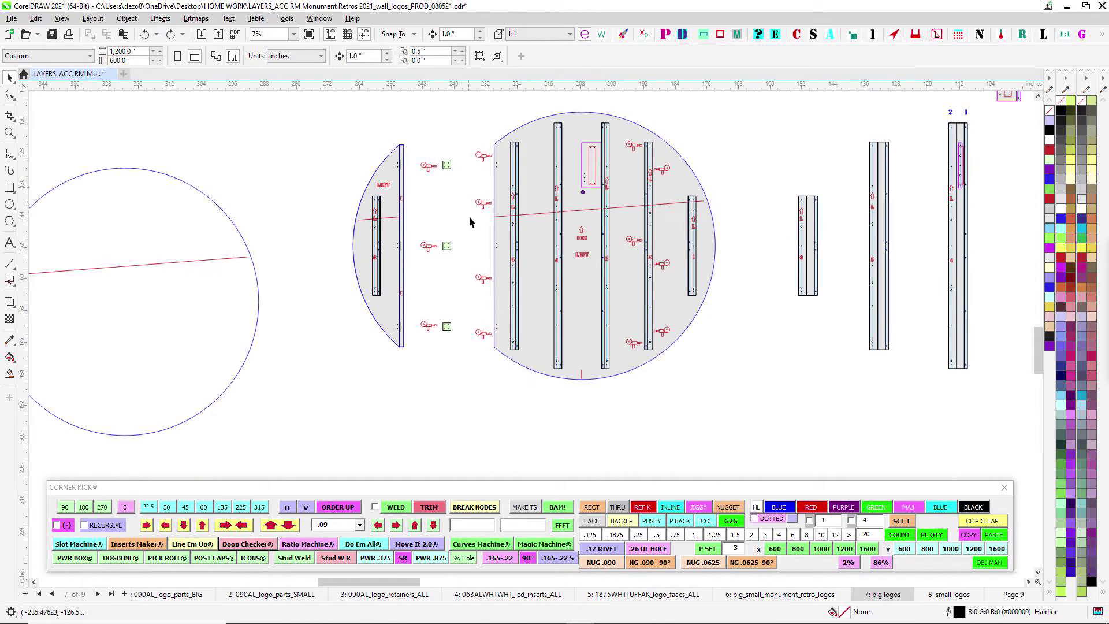
scroll(398, 152, up, 1)
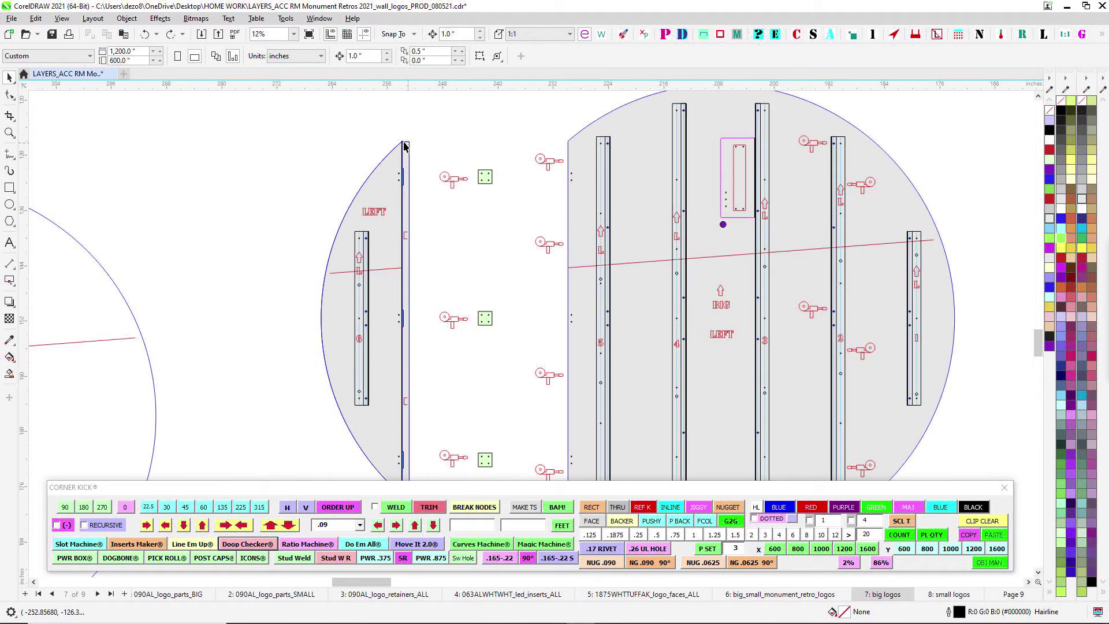
scroll(404, 173, up, 3)
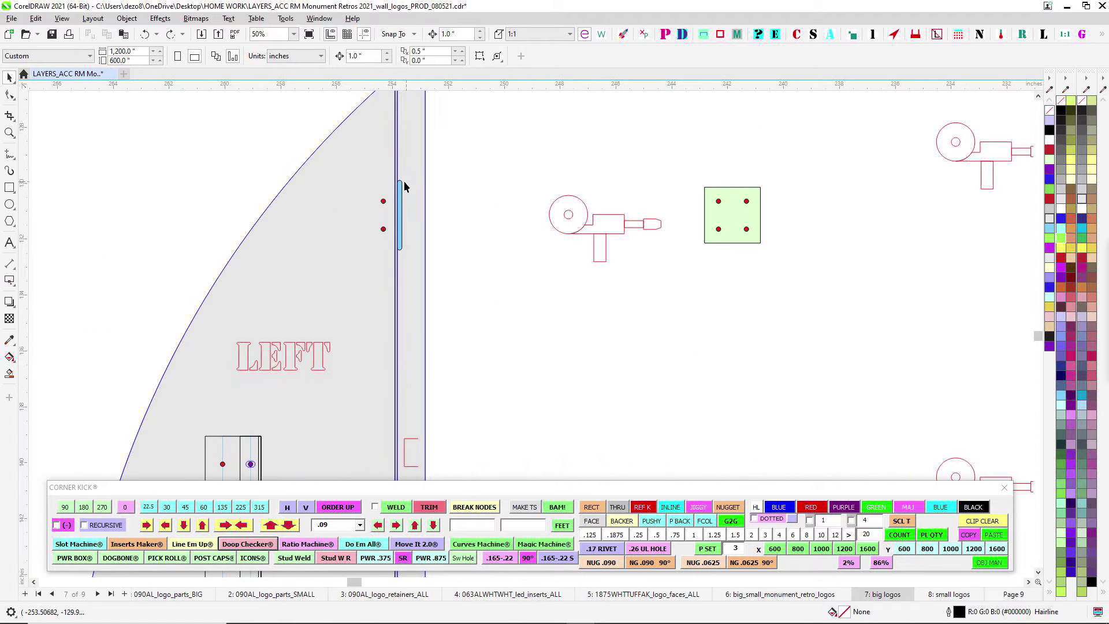
Select the upper green four-hole plate and check how it bridges the backer seam in the BIG LEFT assembly view
scroll(705, 185, down, 1)
drag(700, 175, 761, 225)
scroll(572, 265, down, 1)
scroll(679, 222, down, 2)
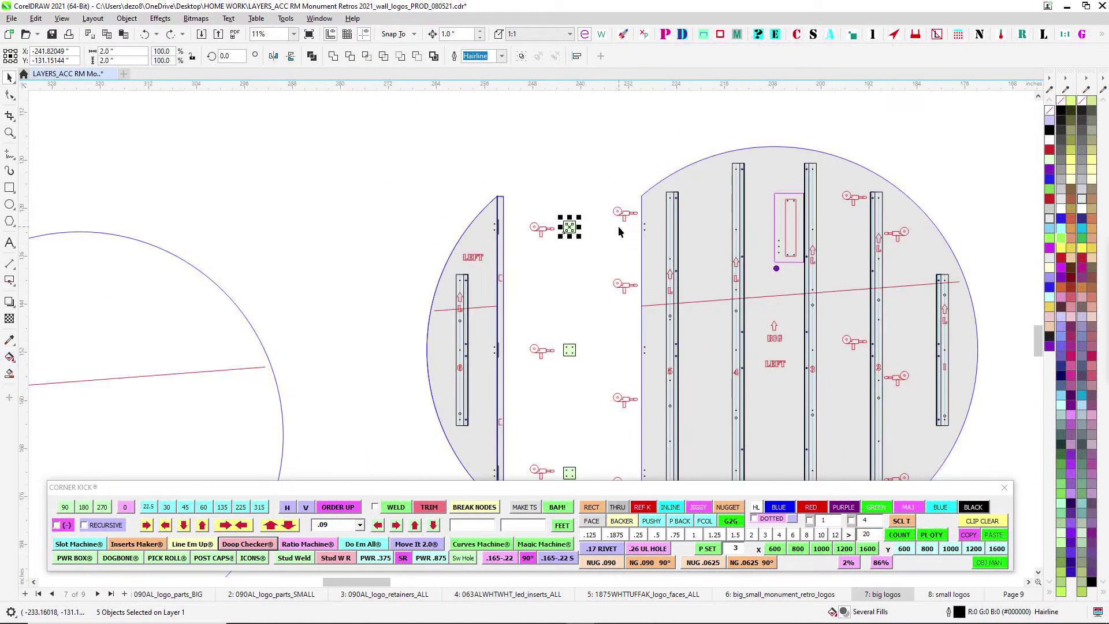
scroll(674, 195, up, 2)
scroll(574, 241, up, 1)
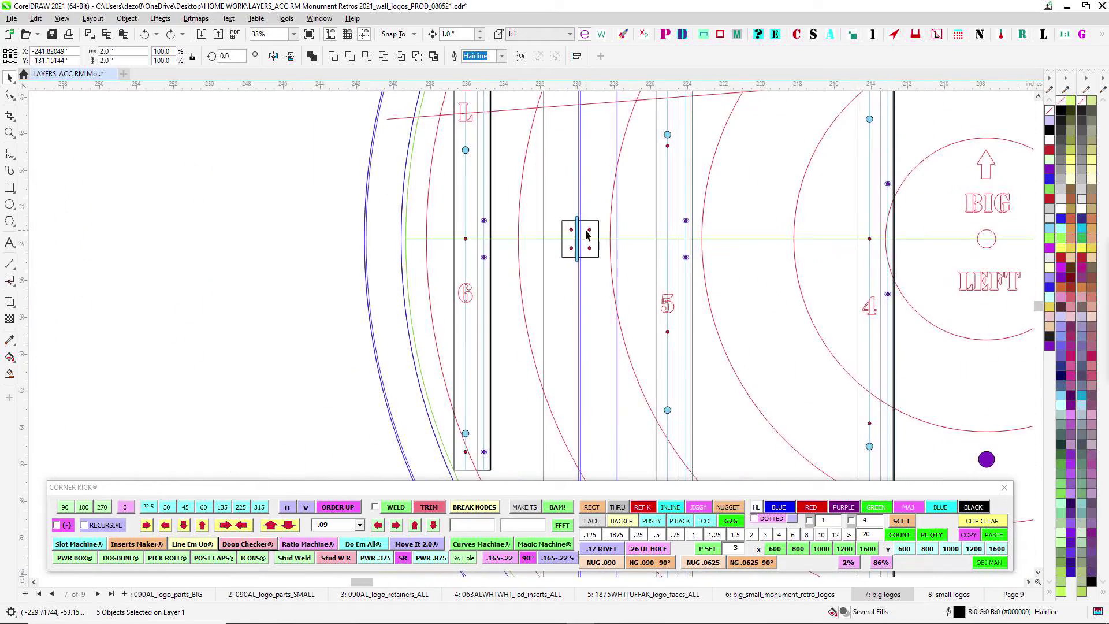
scroll(580, 242, down, 1)
scroll(592, 338, down, 2)
Compare the mating edges of the two BIG LEFT backer pieces, following their rivet hole pairs along the seam
drag(580, 424, 615, 123)
scroll(615, 300, up, 2)
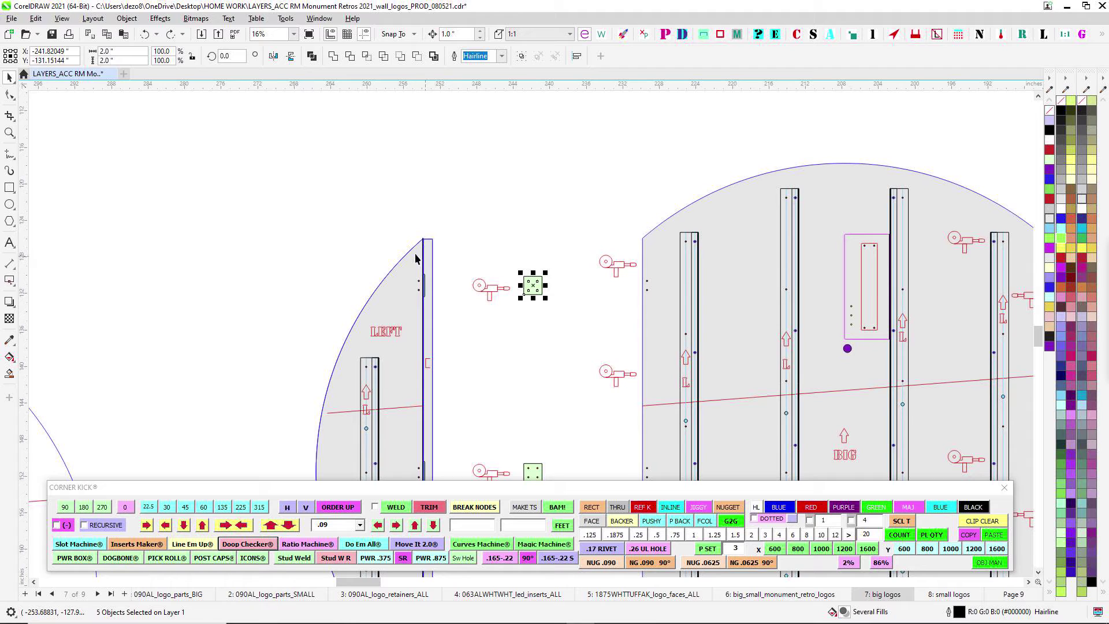
scroll(635, 237, up, 2)
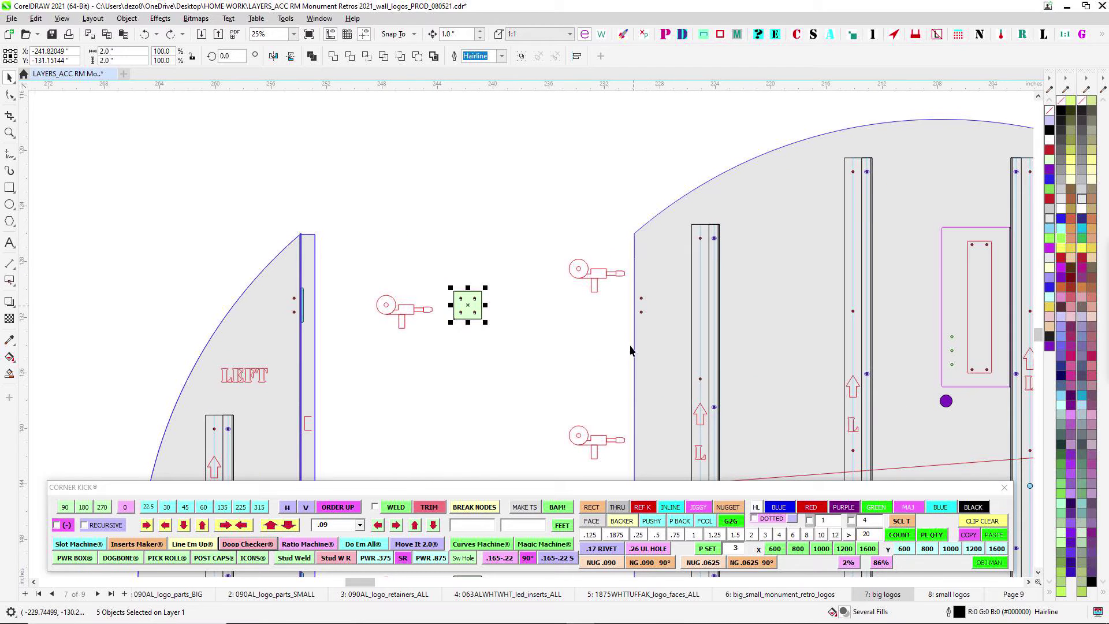
scroll(630, 357, down, 2)
drag(625, 368, 601, 154)
drag(599, 325, 546, 170)
scroll(550, 402, down, 3)
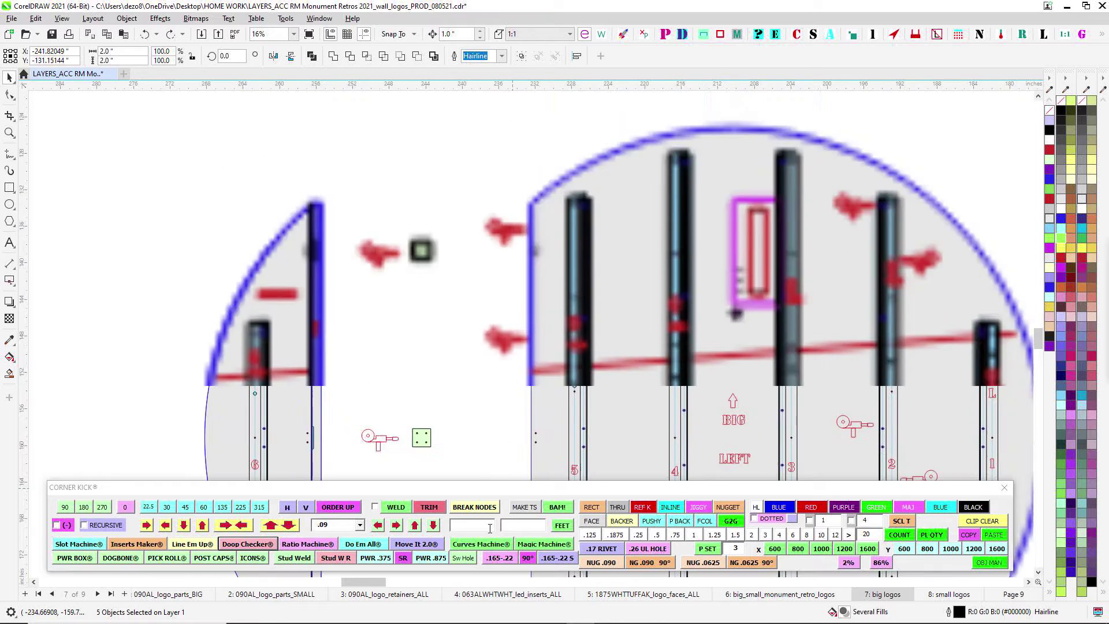
Select the entire exploded BIG LEFT backer with both pieces, its clips and joining plates
drag(675, 502, 781, 477)
scroll(704, 163, down, 1)
drag(714, 154, 402, 185)
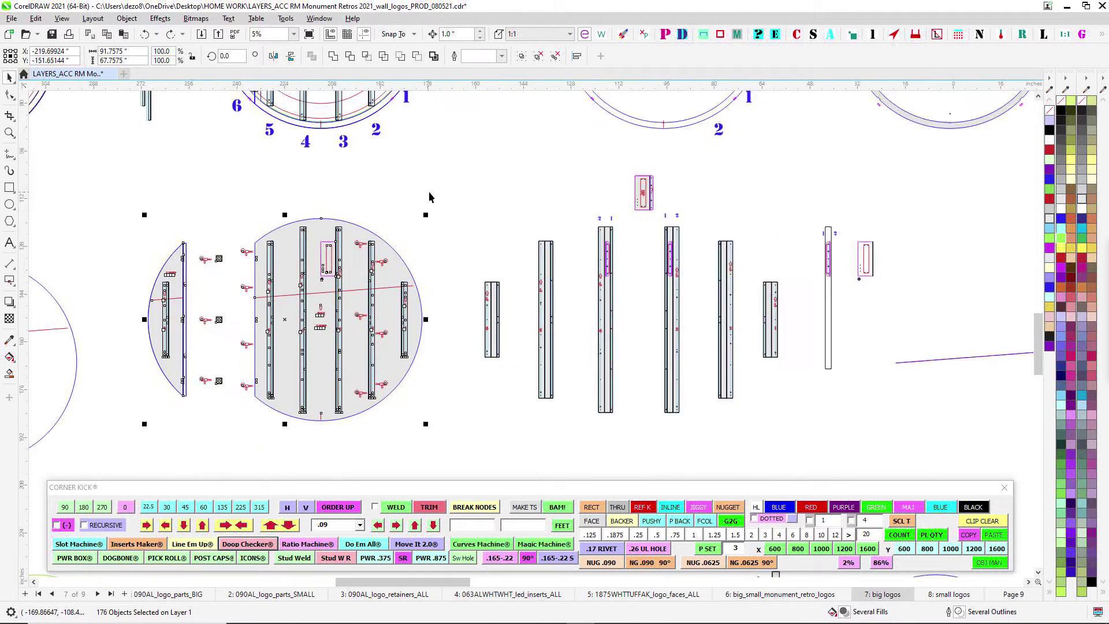
Inspect the dogbone notches and the bottom-center alignment notch on the lower half of the split BIG ring
scroll(810, 318, down, 1)
scroll(607, 215, up, 3)
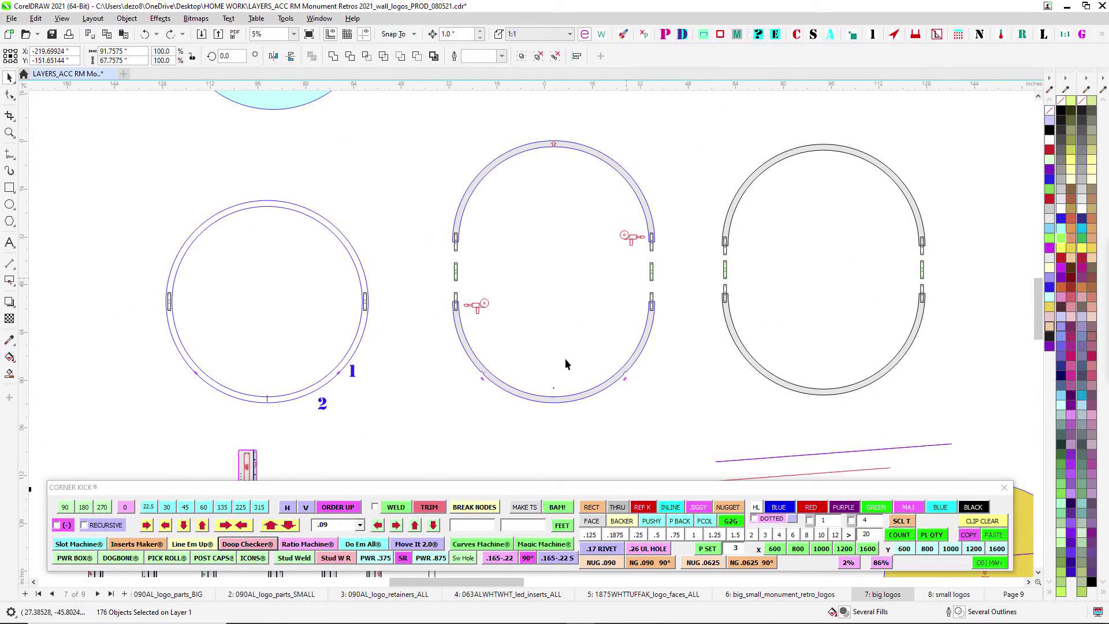
scroll(568, 353, up, 8)
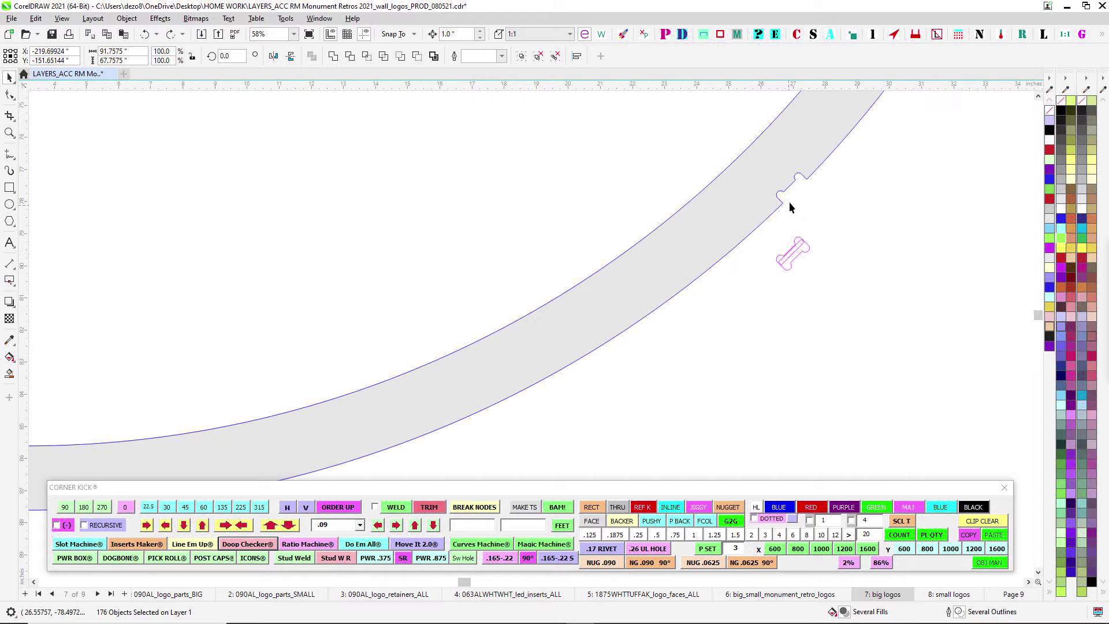
scroll(796, 213, down, 2)
drag(432, 289, 889, 287)
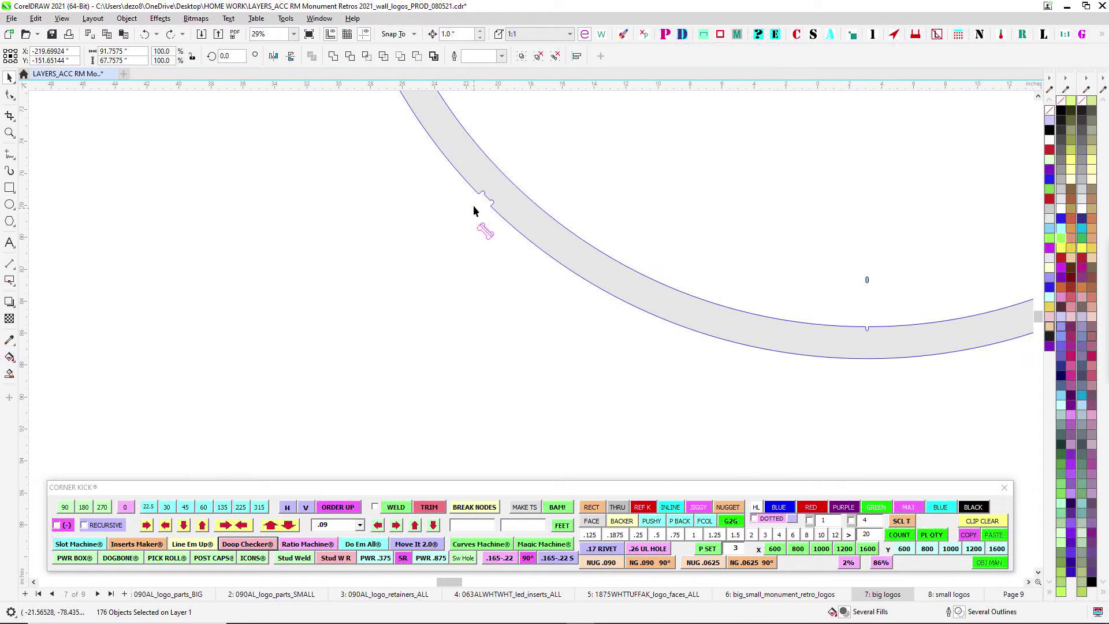
scroll(487, 196, up, 2)
drag(895, 248, 303, 210)
scroll(645, 400, up, 1)
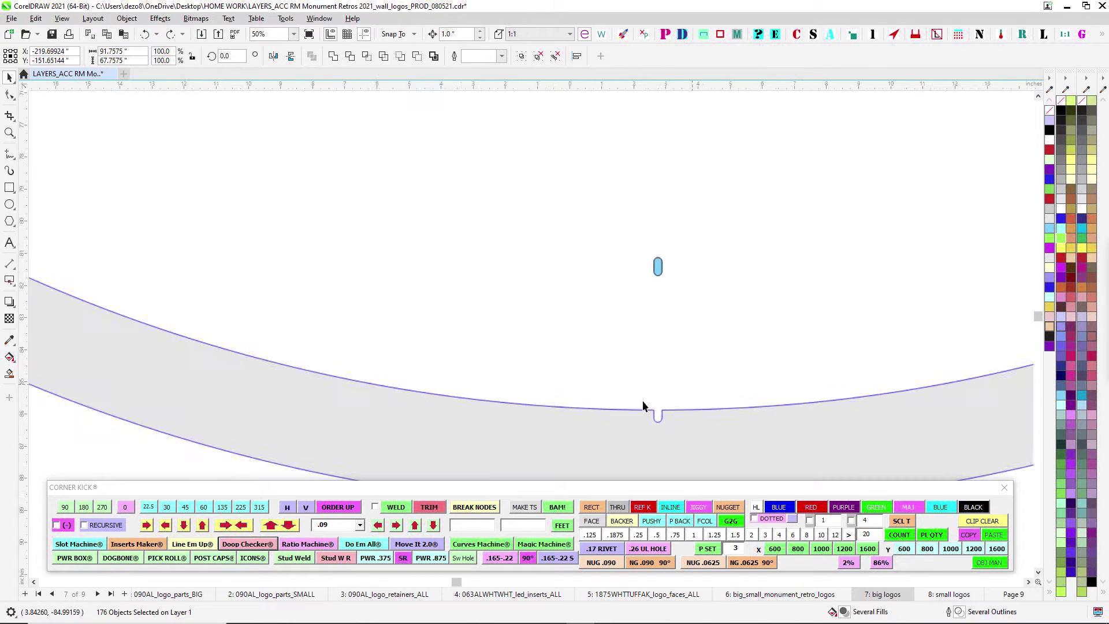
scroll(666, 407, down, 6)
Check the four-hole joining plates and rivet holes where the upper and lower halves of the BIG ring meet
drag(779, 256, 651, 377)
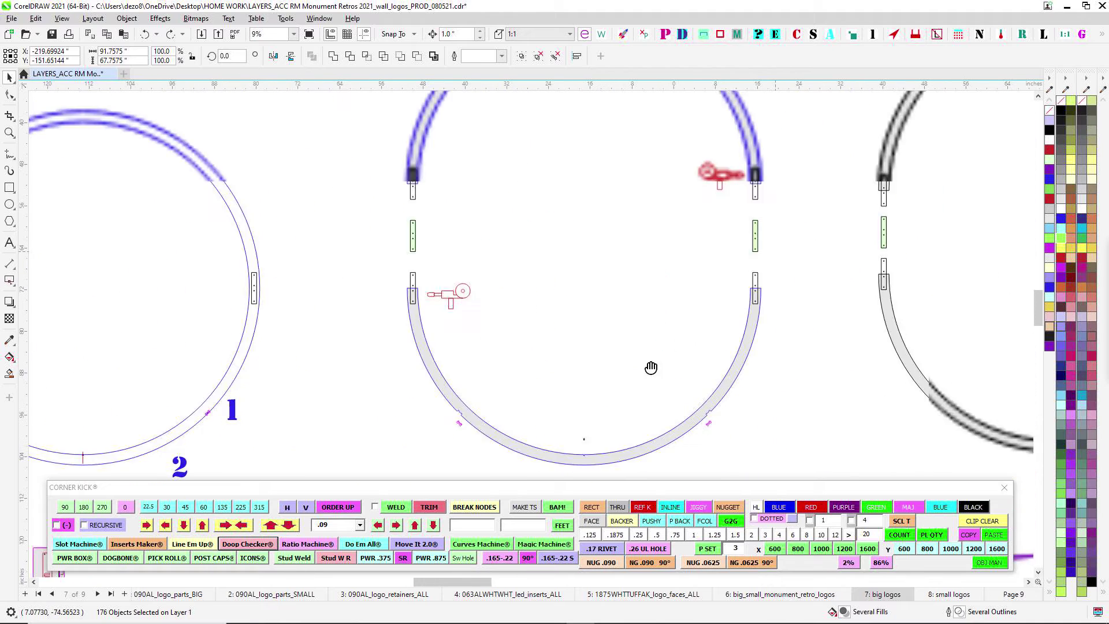
scroll(762, 213, up, 2)
scroll(690, 168, up, 2)
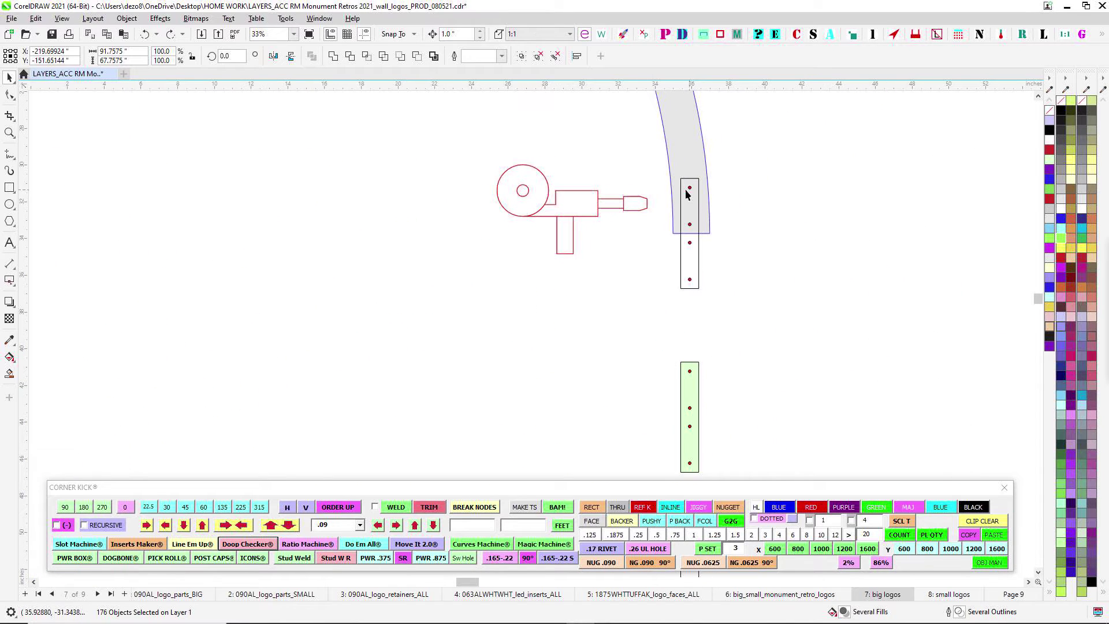
scroll(740, 364, down, 2)
drag(742, 373, 780, 207)
scroll(744, 355, up, 1)
Compare the upper and lower halves of the split blue-outlined ring, including their rivet-gun marks and end plates
scroll(702, 275, down, 4)
scroll(678, 269, up, 3)
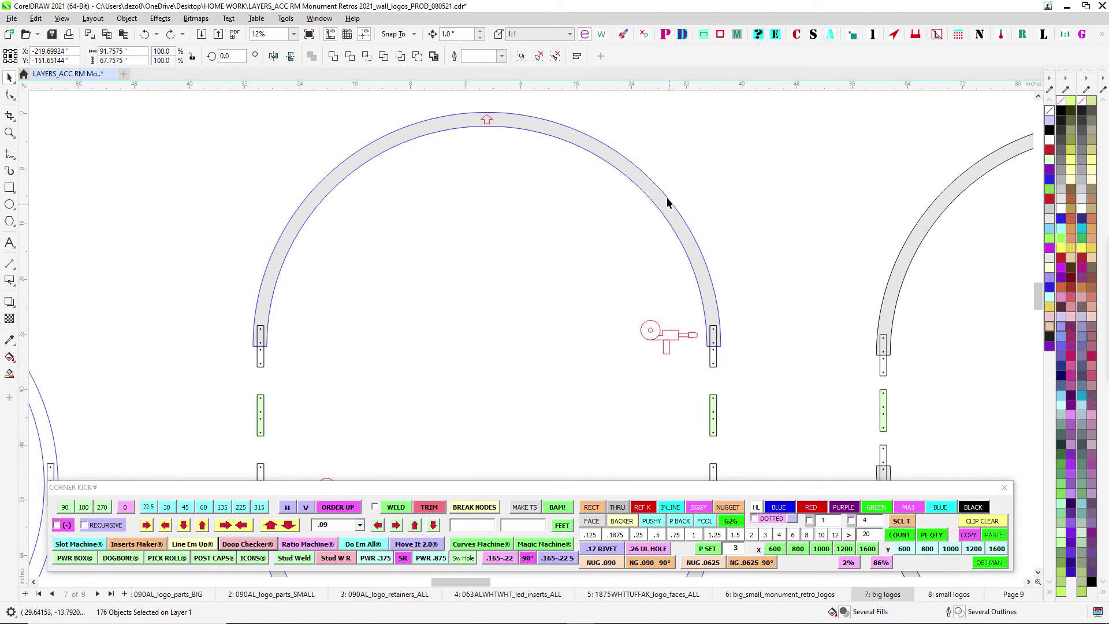
scroll(417, 200, down, 2)
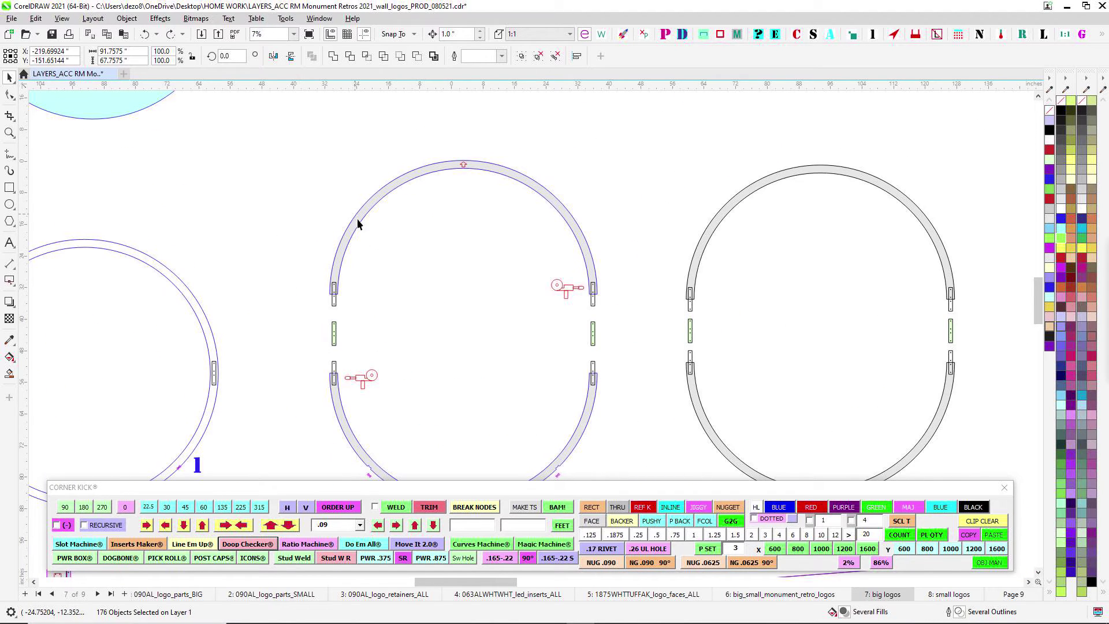
scroll(590, 257, up, 1)
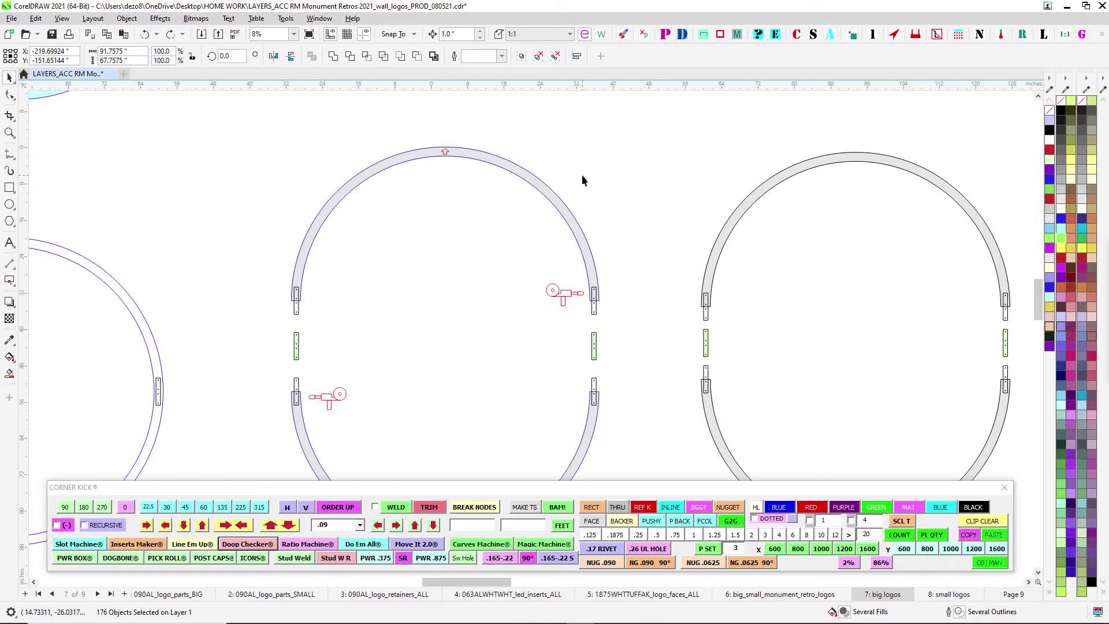
drag(360, 443, 490, 262)
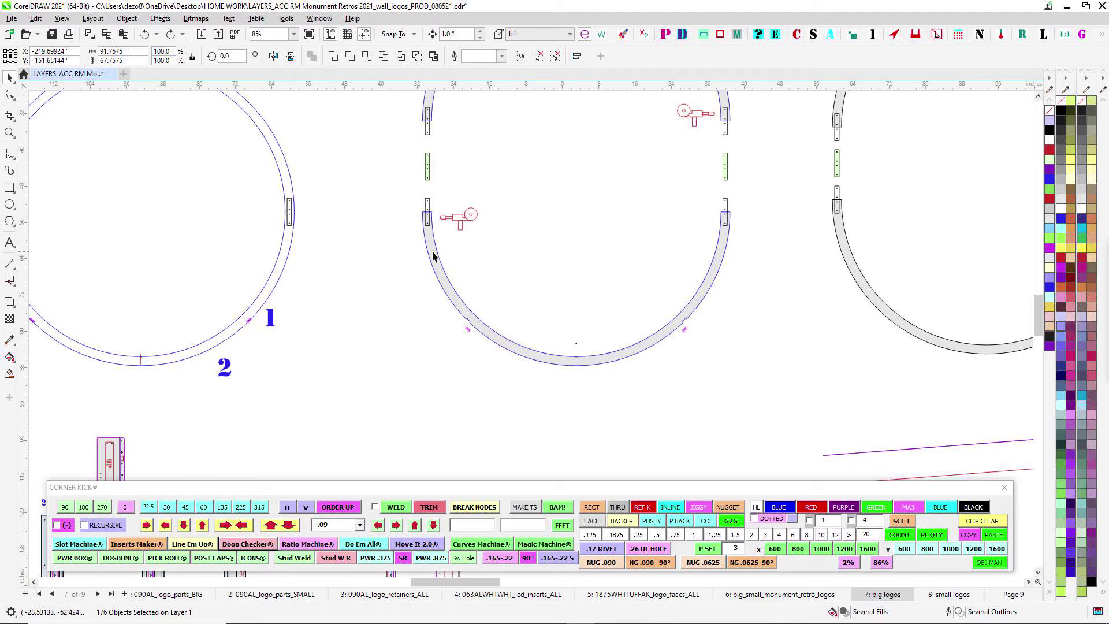
scroll(433, 255, up, 1)
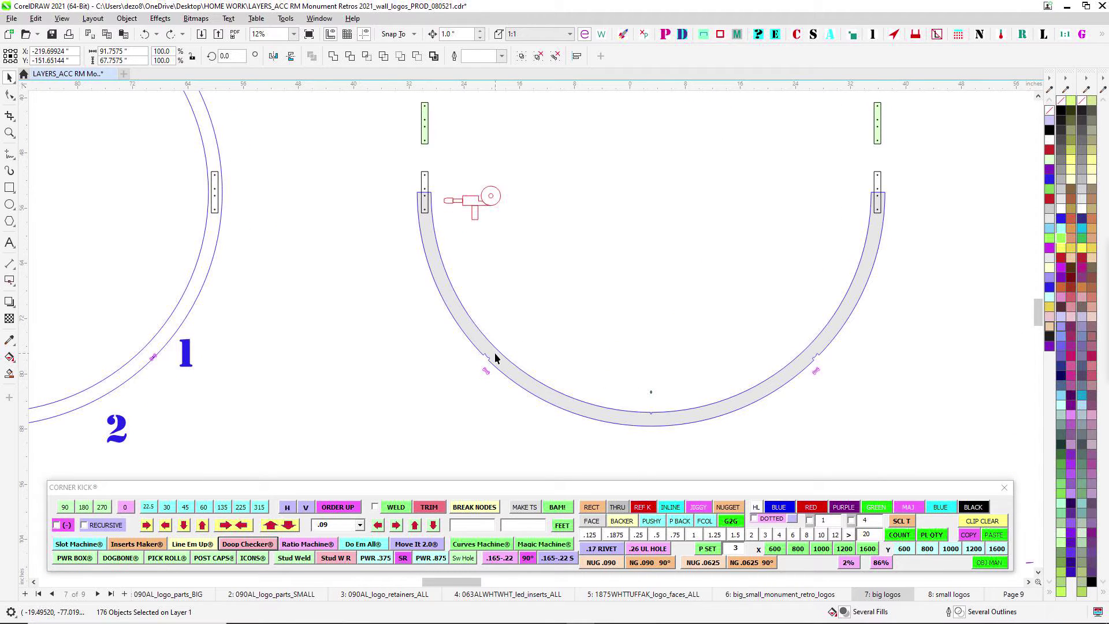
scroll(694, 369, down, 1)
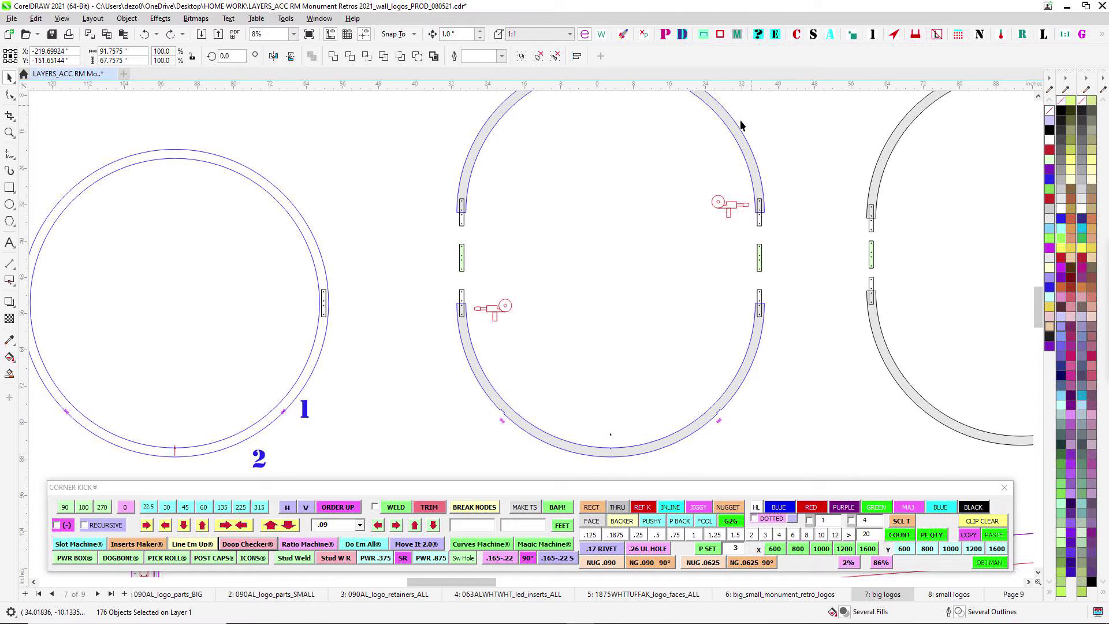
Return to the assembled BIG LEFT view and examine its numbered vertical bars and seam plates inside the ring
drag(749, 191, 691, 278)
scroll(559, 236, down, 2)
mouse_move(547, 298)
mouse_down()
mouse_move(963, 230)
mouse_move(1007, 240)
mouse_up()
scroll(448, 227, up, 2)
drag(462, 312, 481, 292)
scroll(524, 105, up, 1)
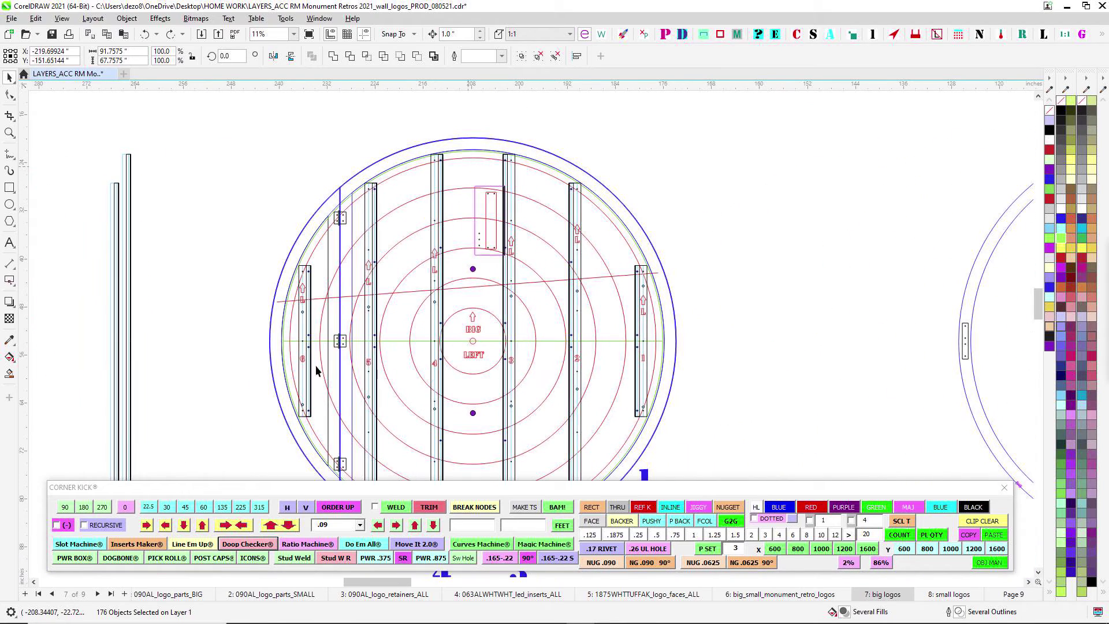
Examine the split BIG LEFT backer, including its rivet-gun marks, loose joining plates and numbered vertical bars
scroll(564, 193, down, 1)
scroll(593, 324, down, 5)
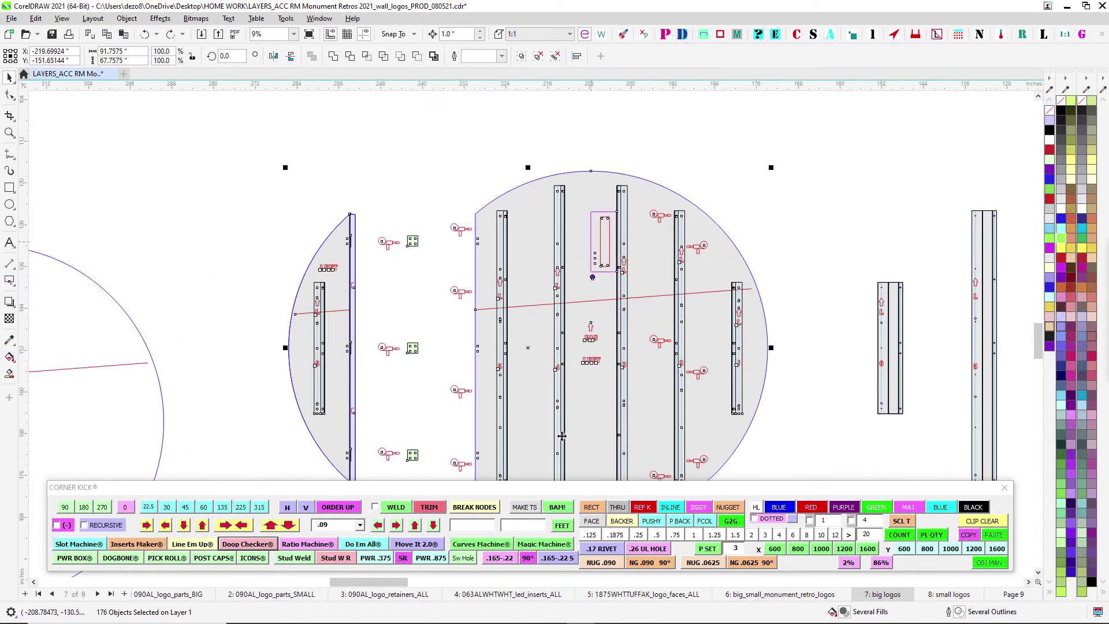
click(788, 232)
scroll(583, 186, up, 3)
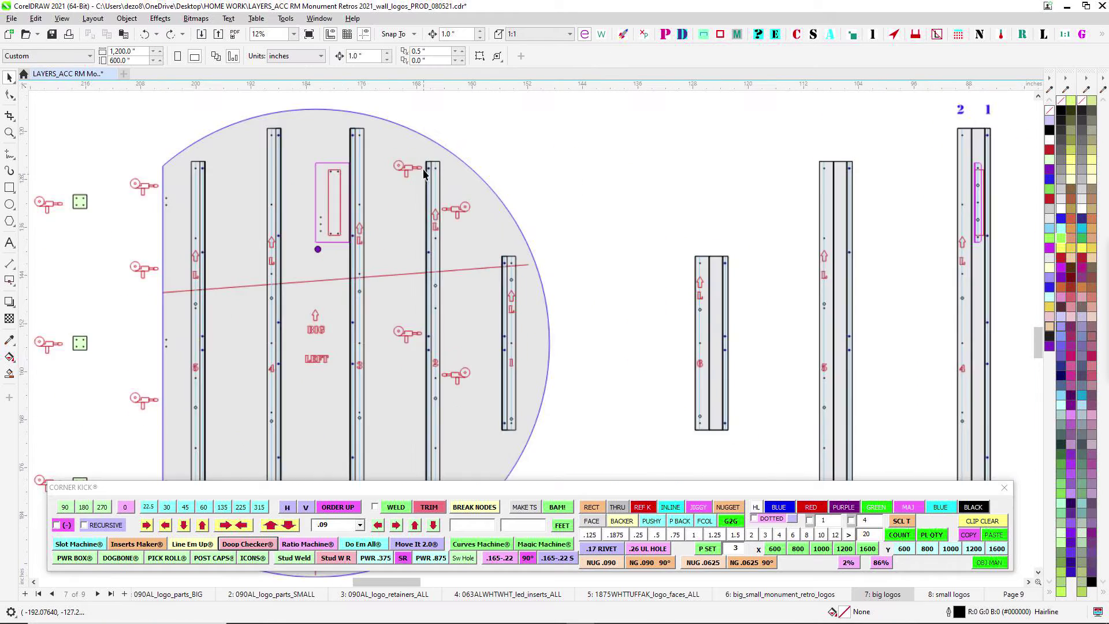
drag(358, 185, 522, 168)
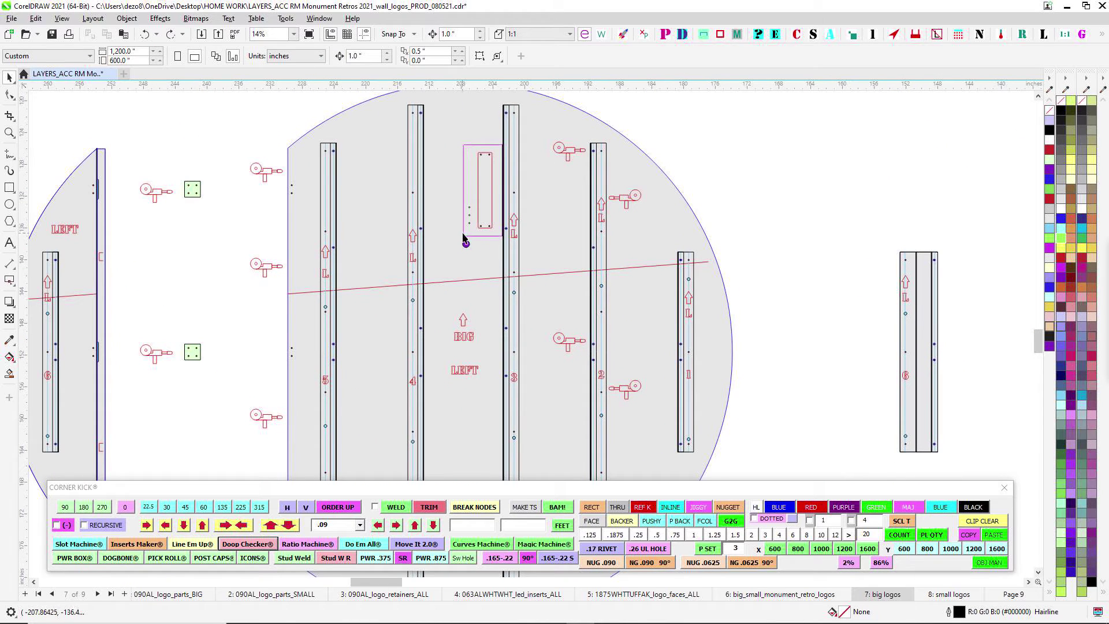
scroll(703, 175, down, 2)
drag(827, 193, 408, 335)
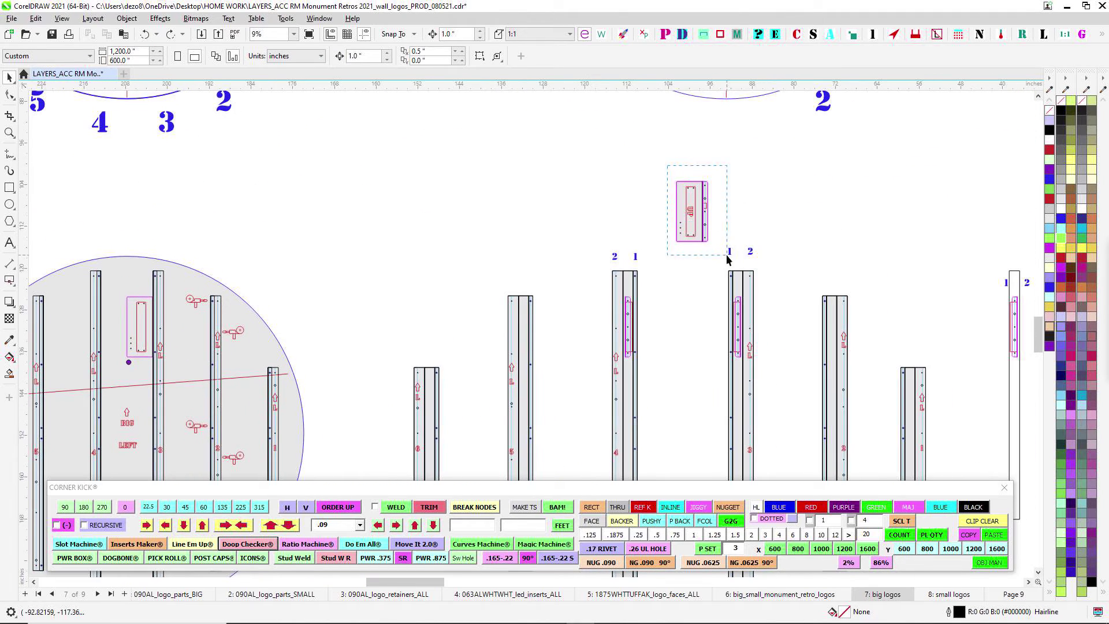
Select the piece marked UP above the separated vertical bars and examine the bars and loose parts beside it
drag(728, 258, 727, 257)
drag(845, 243, 487, 237)
drag(712, 213, 826, 231)
scroll(580, 206, down, 1)
drag(678, 233, 545, 181)
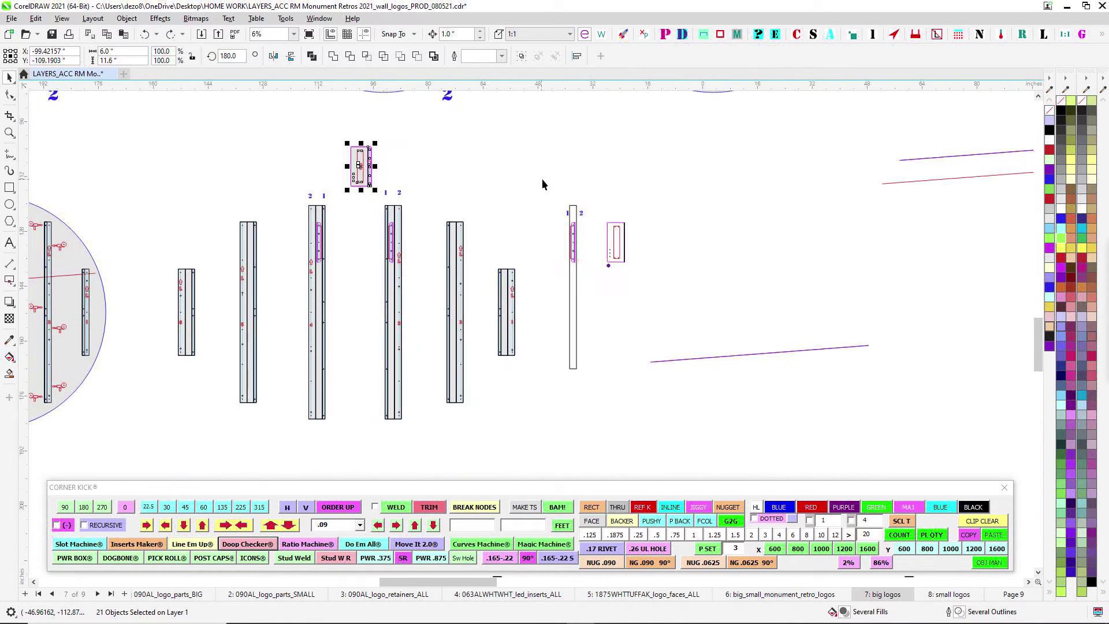
scroll(532, 191, down, 1)
drag(661, 271, 614, 311)
Survey the lower part of the big logos page and check the size of the long strip above the split blue ring
drag(851, 306, 584, 269)
scroll(570, 263, down, 2)
scroll(564, 230, down, 1)
scroll(509, 324, up, 3)
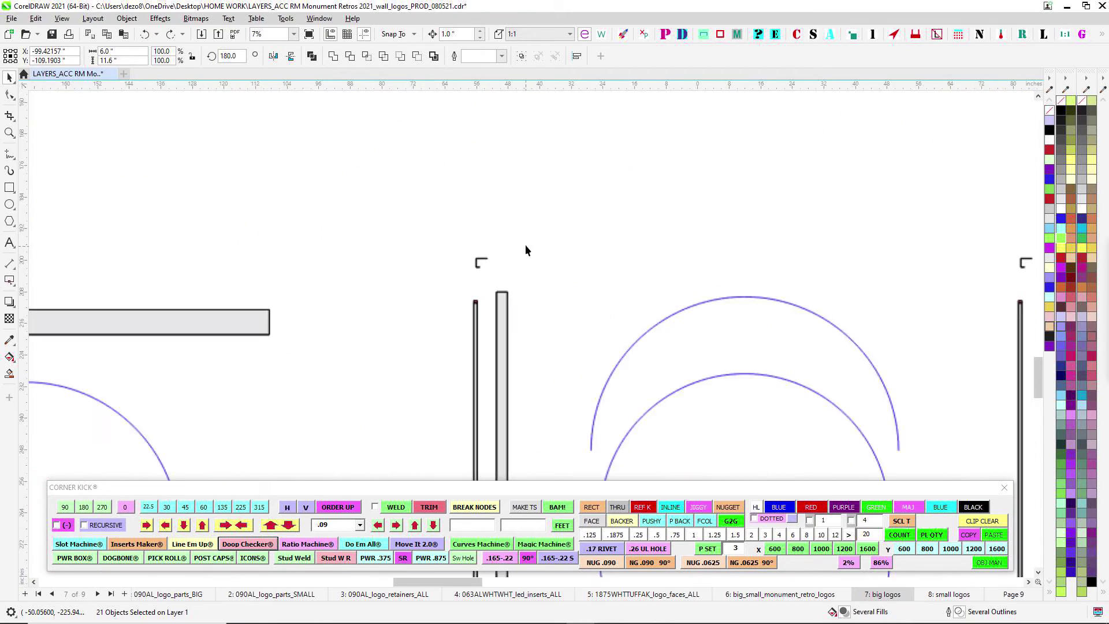
scroll(535, 297, down, 3)
drag(579, 282, 632, 182)
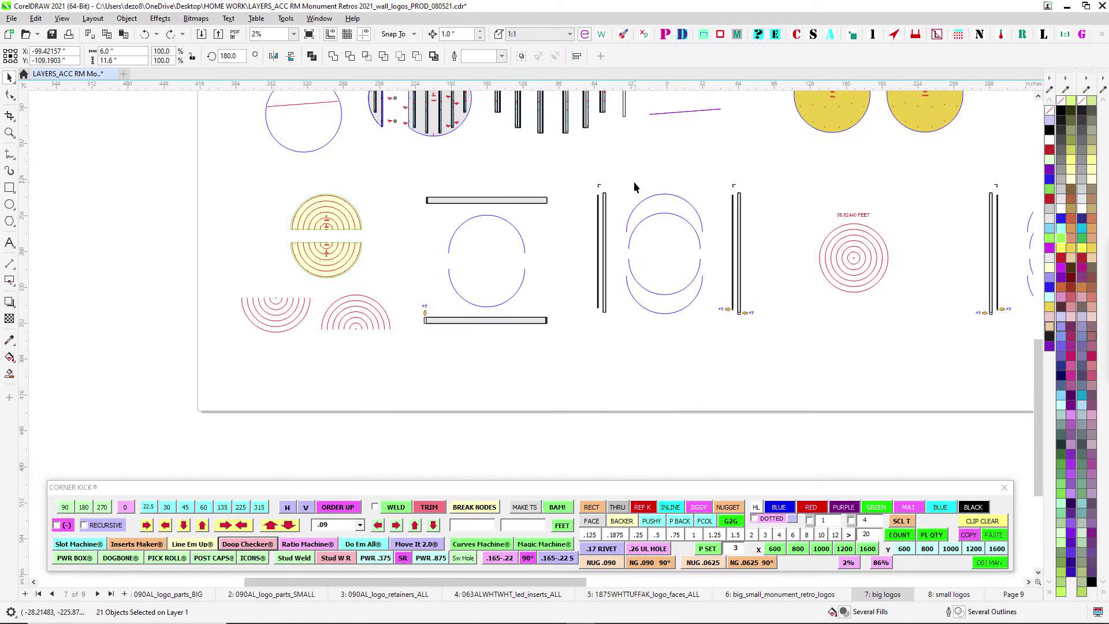
drag(415, 187, 559, 314)
scroll(525, 359, up, 1)
drag(366, 171, 413, 196)
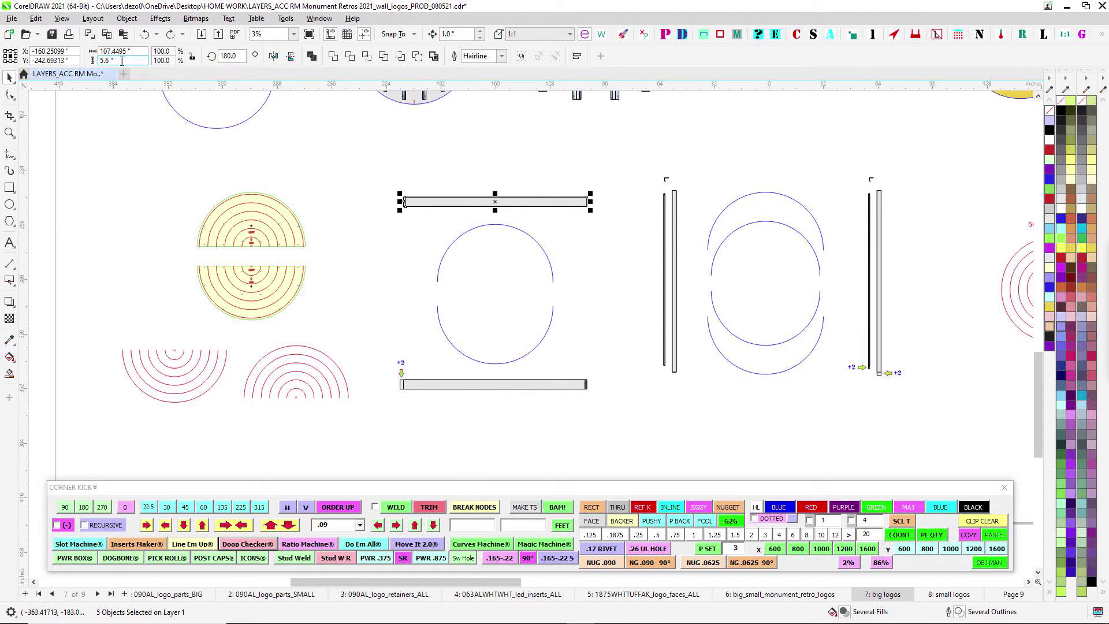
scroll(499, 206, up, 1)
drag(381, 174, 672, 245)
On the small logos page, check the size of the first horizontal strip above the split blue ring
click(951, 595)
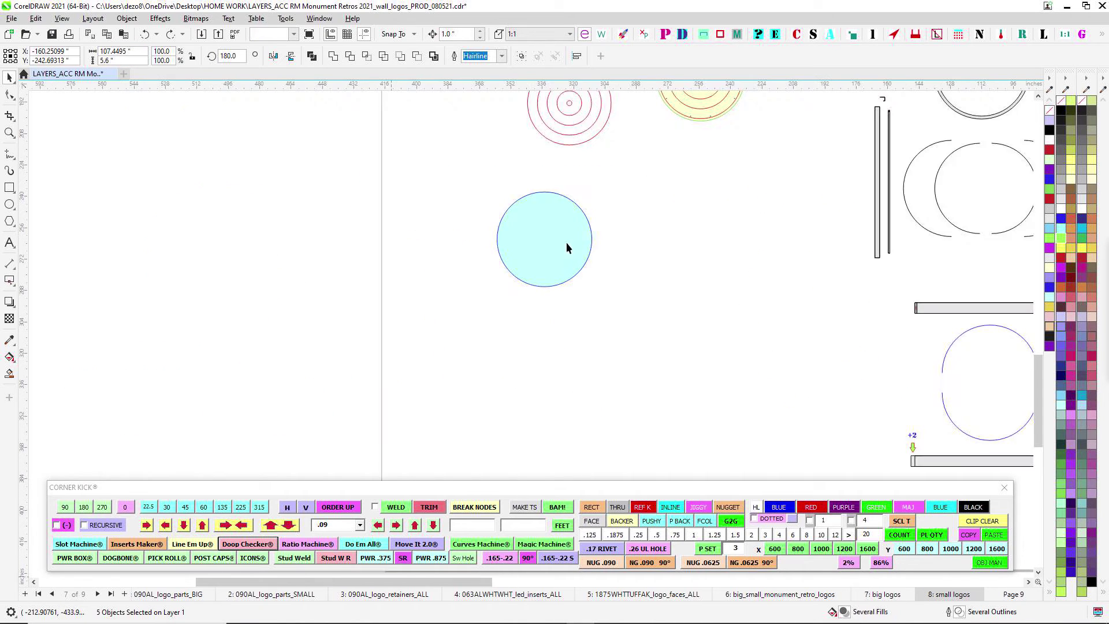
scroll(566, 241, down, 2)
scroll(549, 246, up, 1)
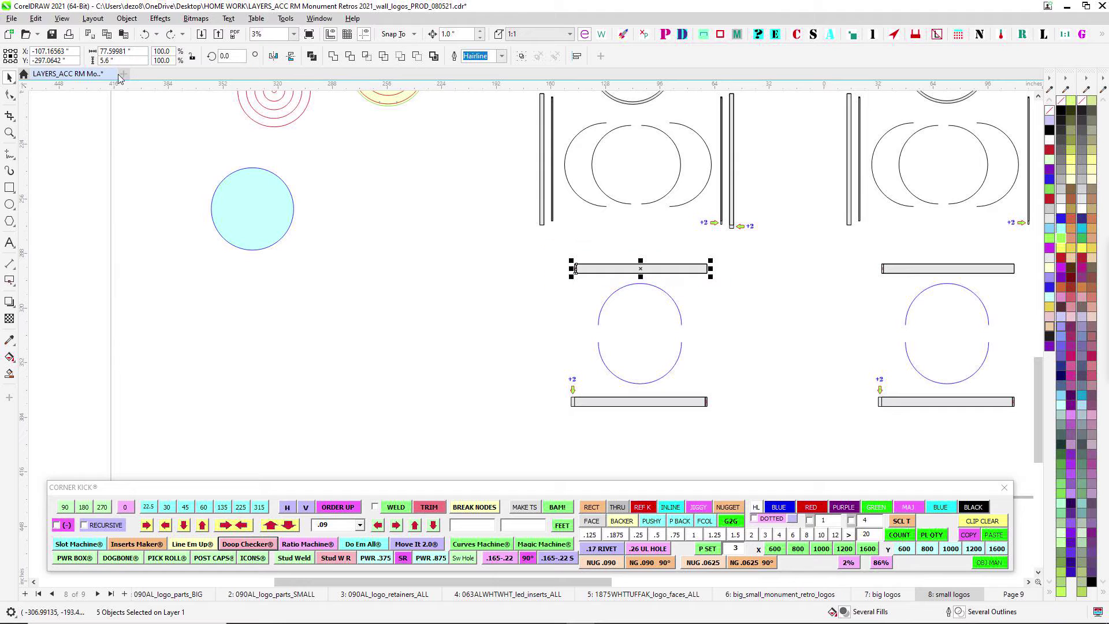
scroll(647, 300, up, 2)
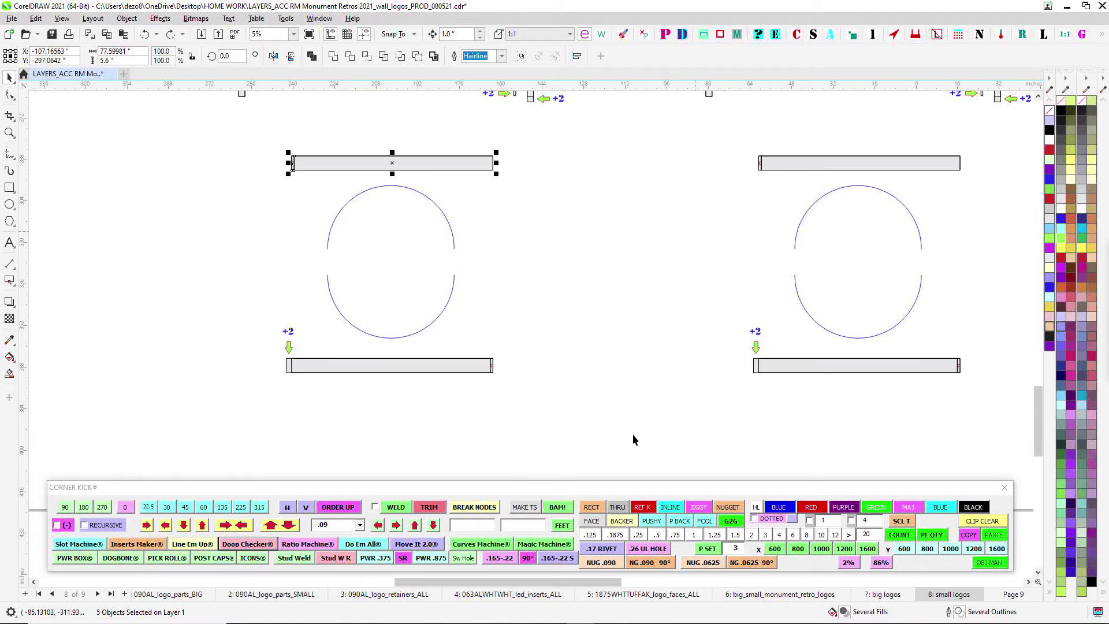
drag(354, 179, 436, 254)
drag(837, 236, 669, 248)
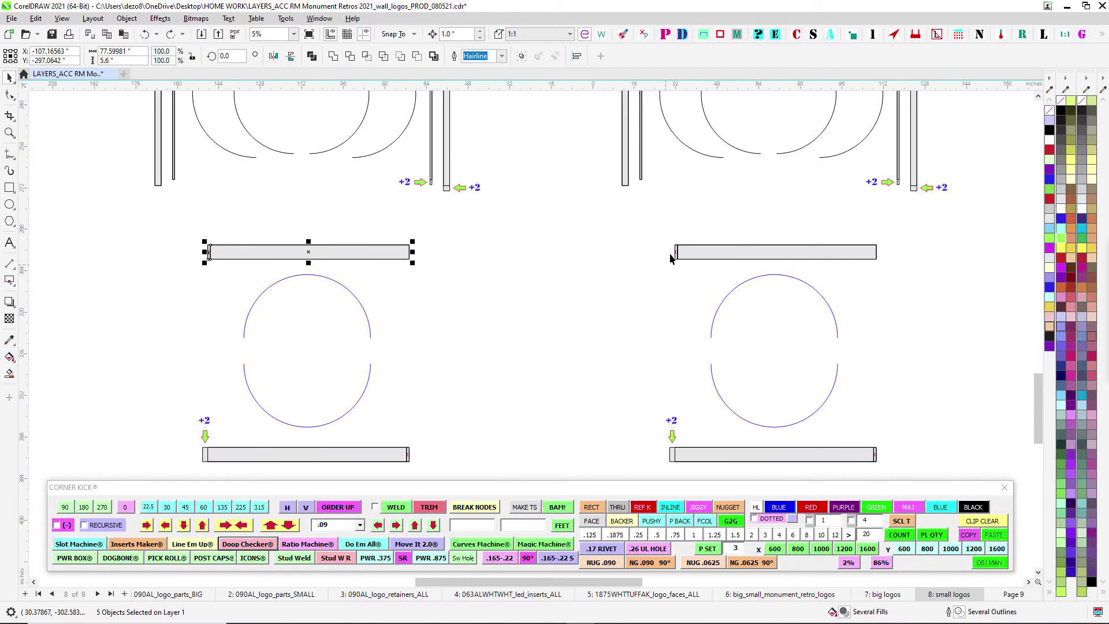
Examine the second set of small-logo strips and select the vertical pair beside the overlapping black arcs
drag(736, 237, 910, 286)
scroll(567, 249, up, 3)
scroll(520, 202, right, 2)
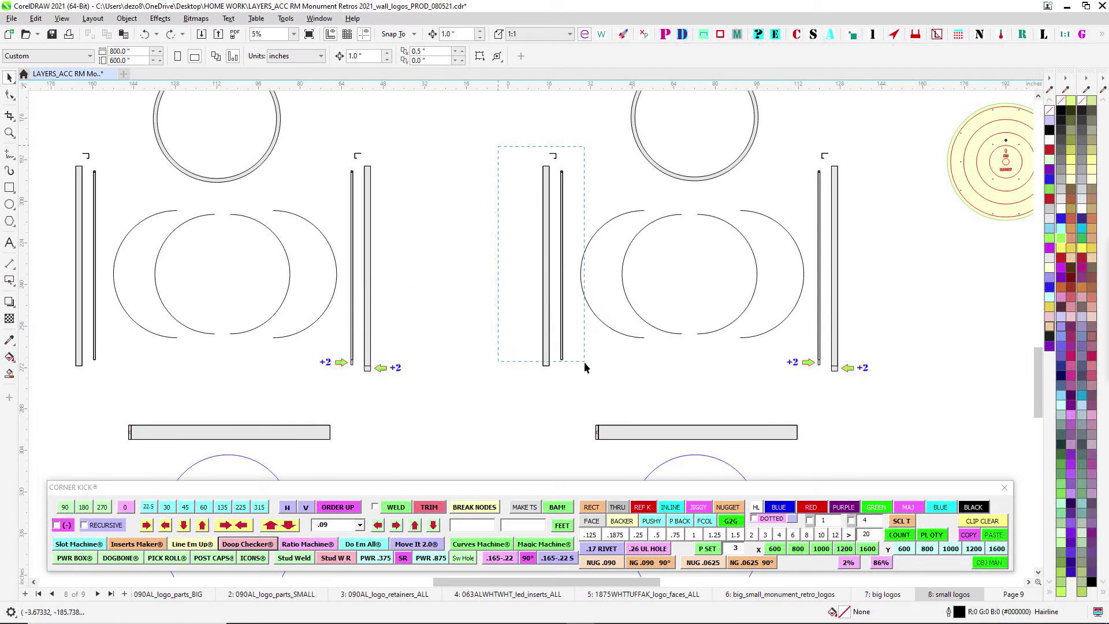
drag(584, 362, 584, 362)
scroll(382, 233, down, 2)
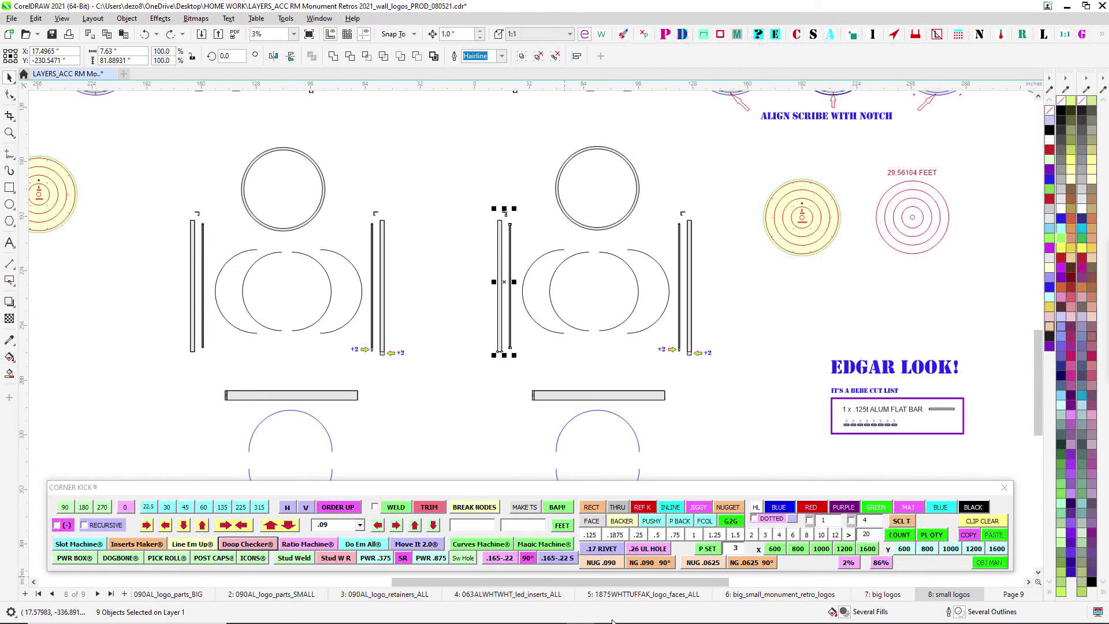
Review the 090AL_logo_retainers_ALL page, covering the split big rings, the small rings and their strips
click(384, 594)
scroll(505, 382, down, 2)
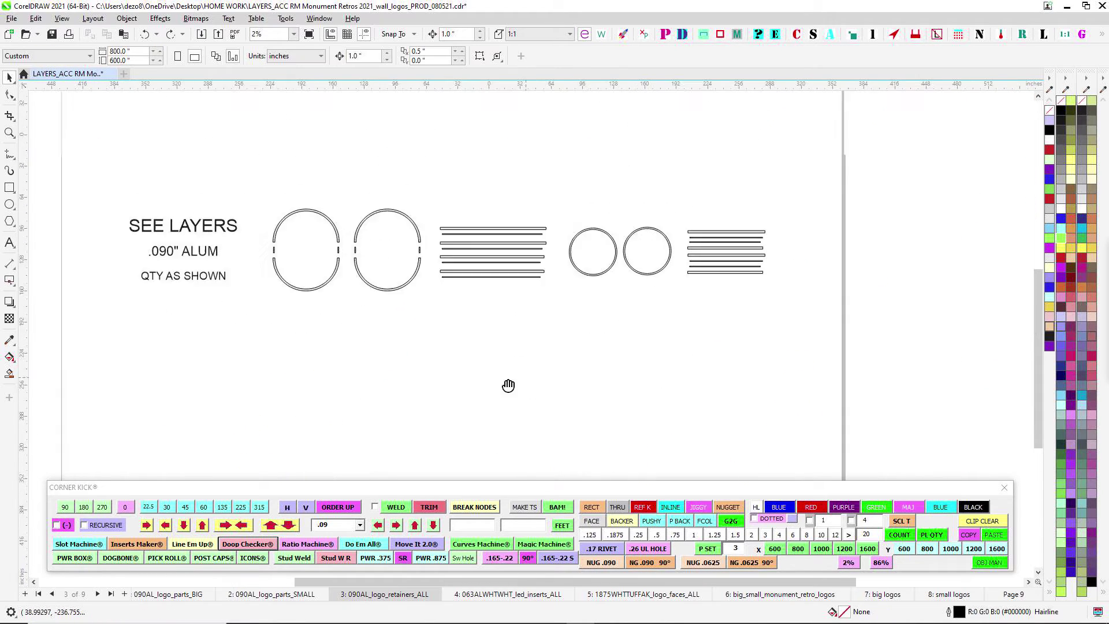
scroll(674, 234, up, 3)
drag(638, 230, 876, 369)
scroll(876, 352, left, 3)
drag(384, 238, 612, 415)
Check individual big and small retainer strips on the retainers page, comparing their sizes
click(921, 270)
click(615, 263)
click(744, 254)
click(918, 269)
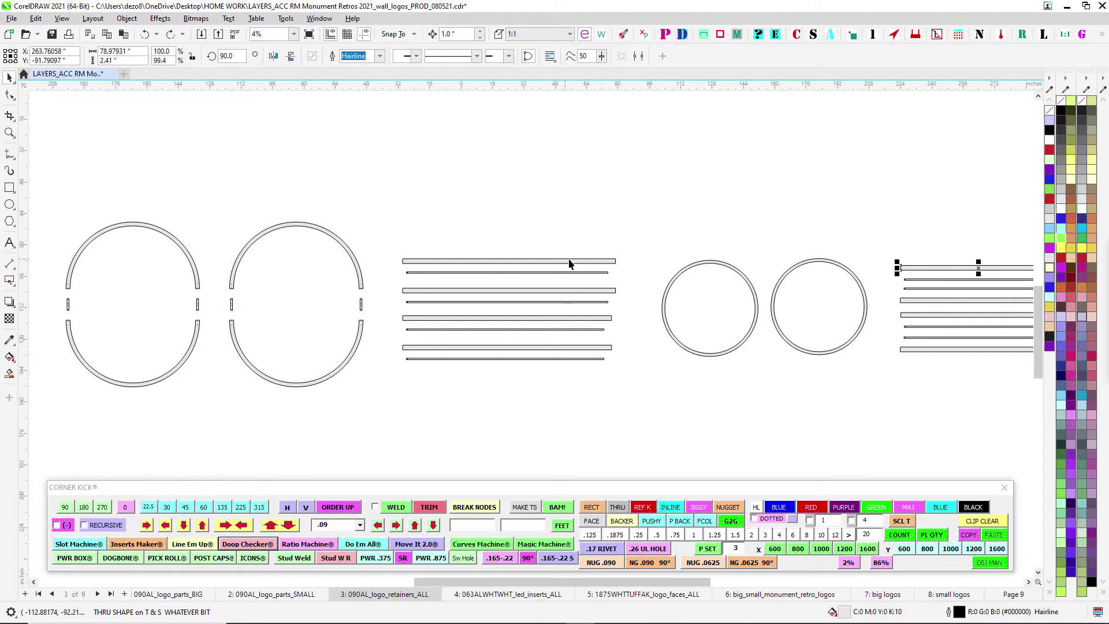
scroll(528, 173, down, 1)
click(517, 193)
scroll(566, 438, down, 1)
Compare the light cyan circle on the small logos page with the one on the big logos page, checking each one's size
click(884, 594)
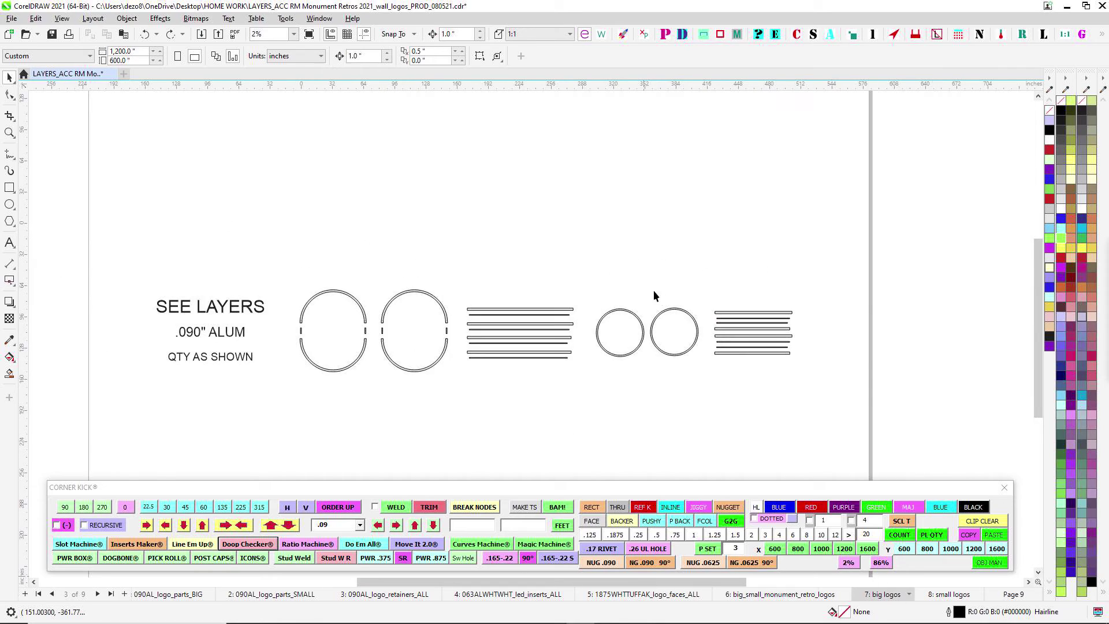
scroll(568, 228, up, 1)
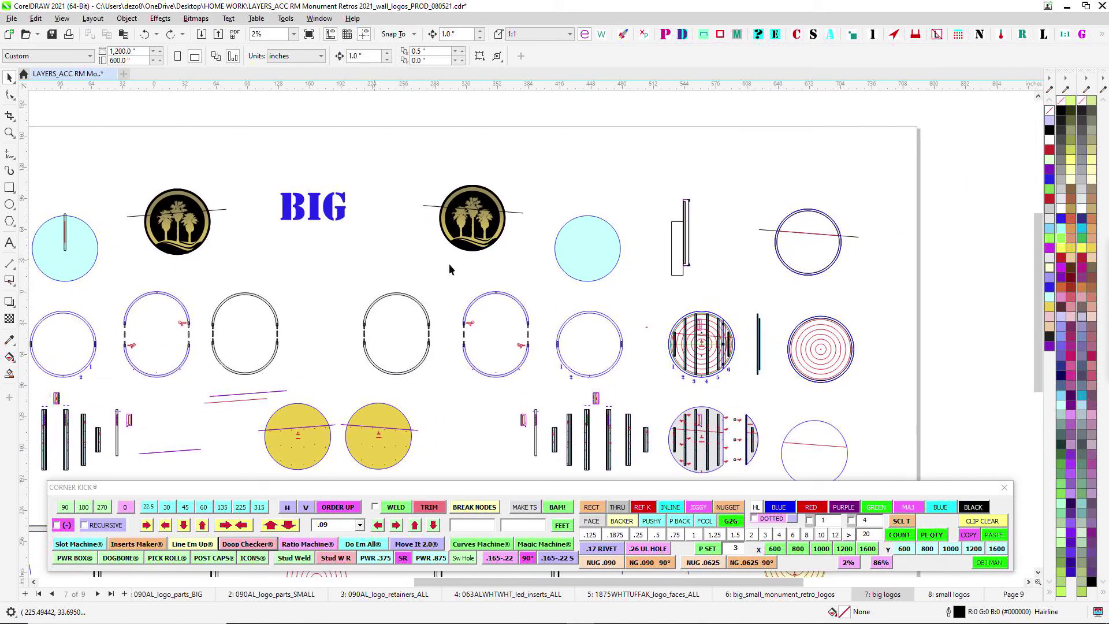
scroll(613, 236, down, 2)
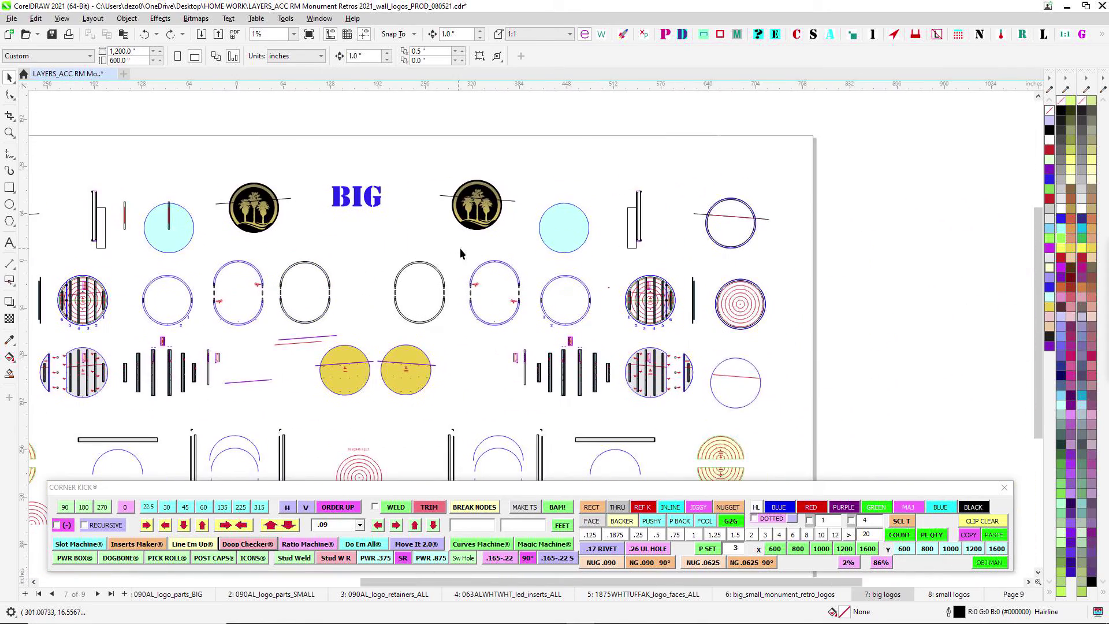
click(951, 594)
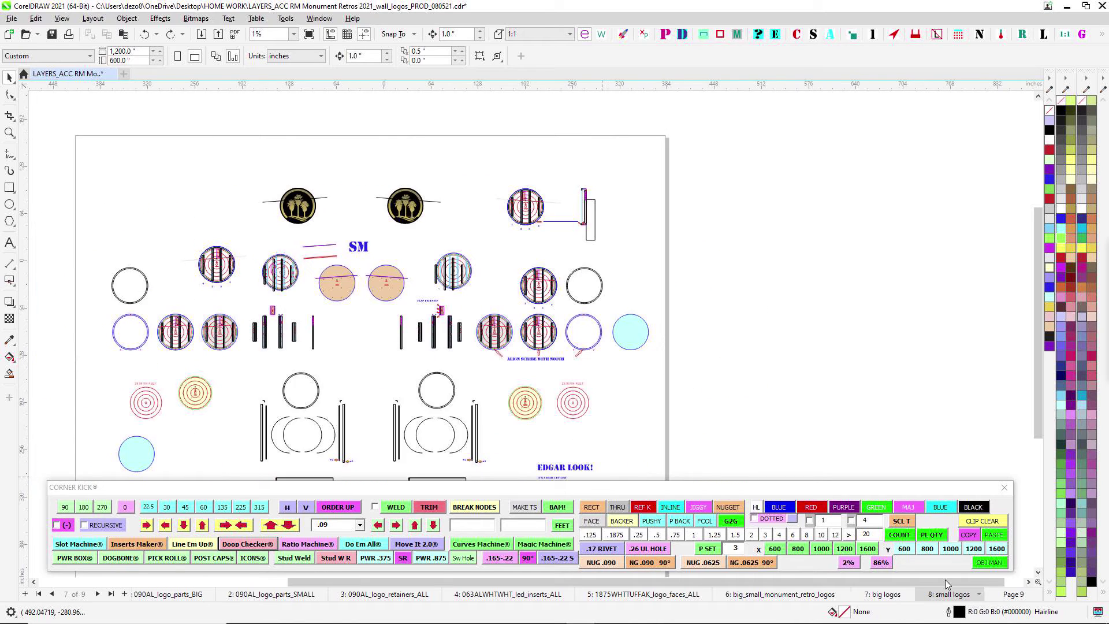
scroll(634, 359, up, 2)
click(634, 359)
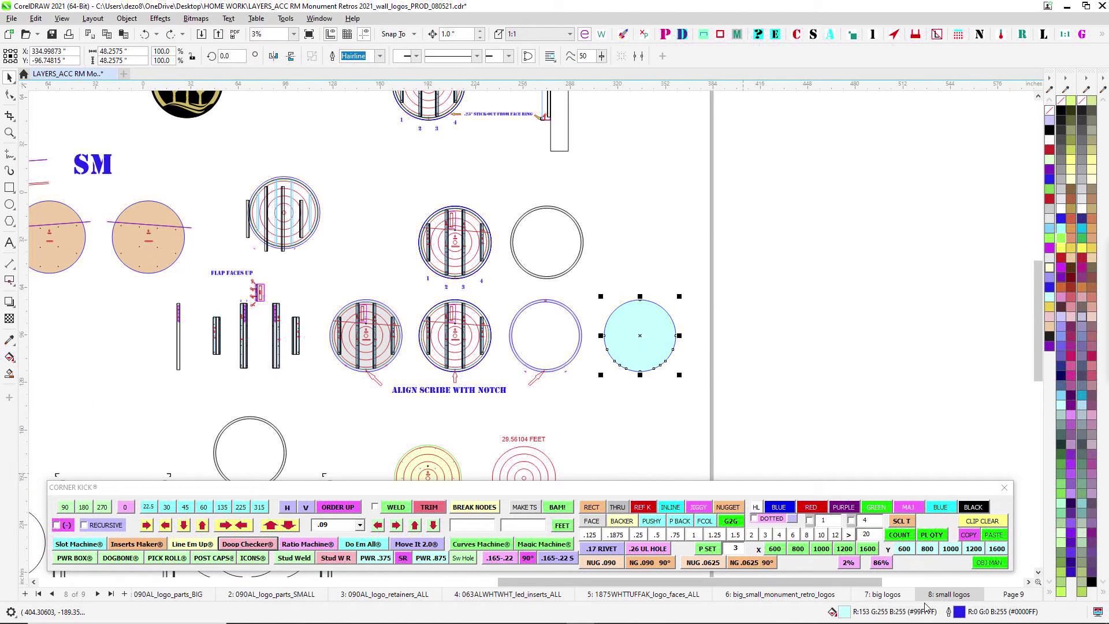
click(888, 594)
drag(431, 248, 662, 390)
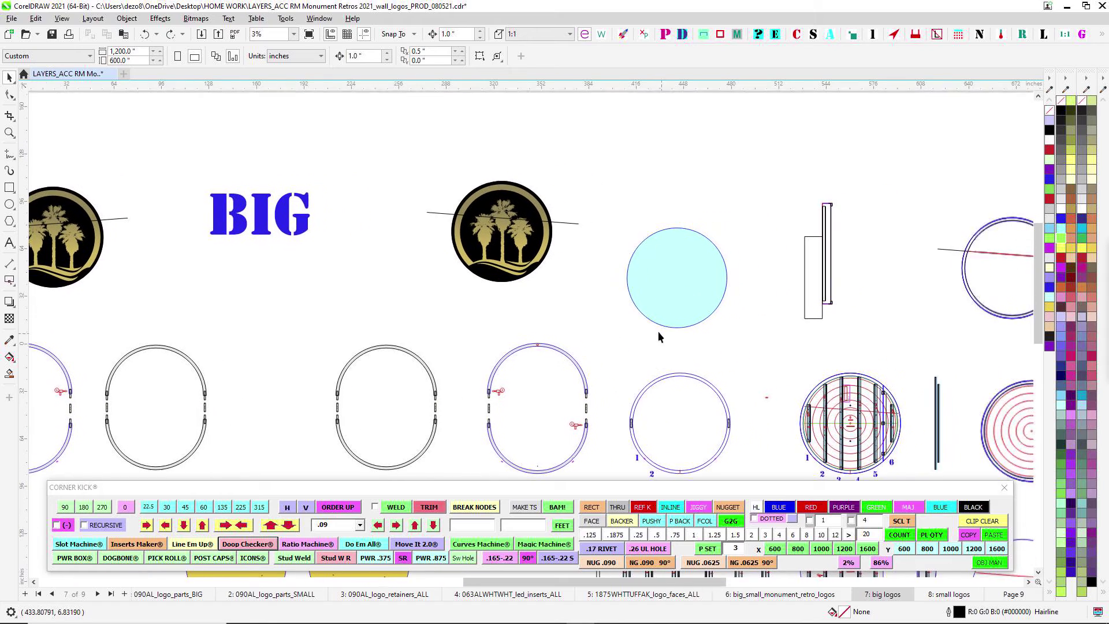
click(668, 306)
scroll(660, 225, up, 1)
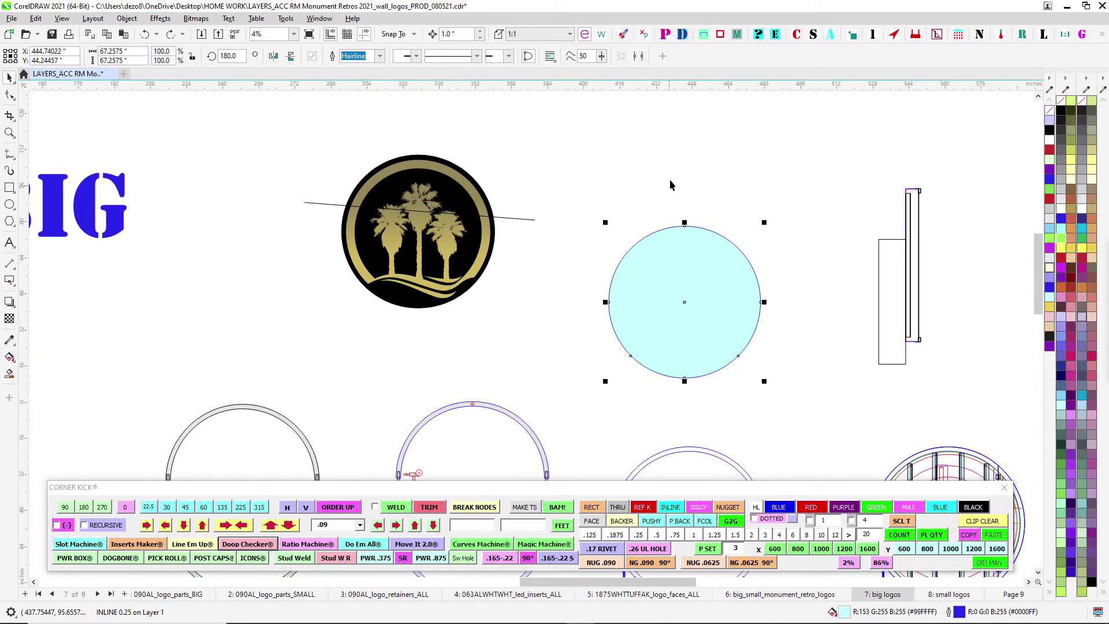
Find the BIG LOGO POLYCARB COMPASS strip and its copy placed over the light cyan circle
scroll(508, 266, down, 1)
drag(332, 321, 854, 298)
drag(328, 284, 585, 267)
scroll(385, 194, up, 1)
scroll(386, 194, up, 3)
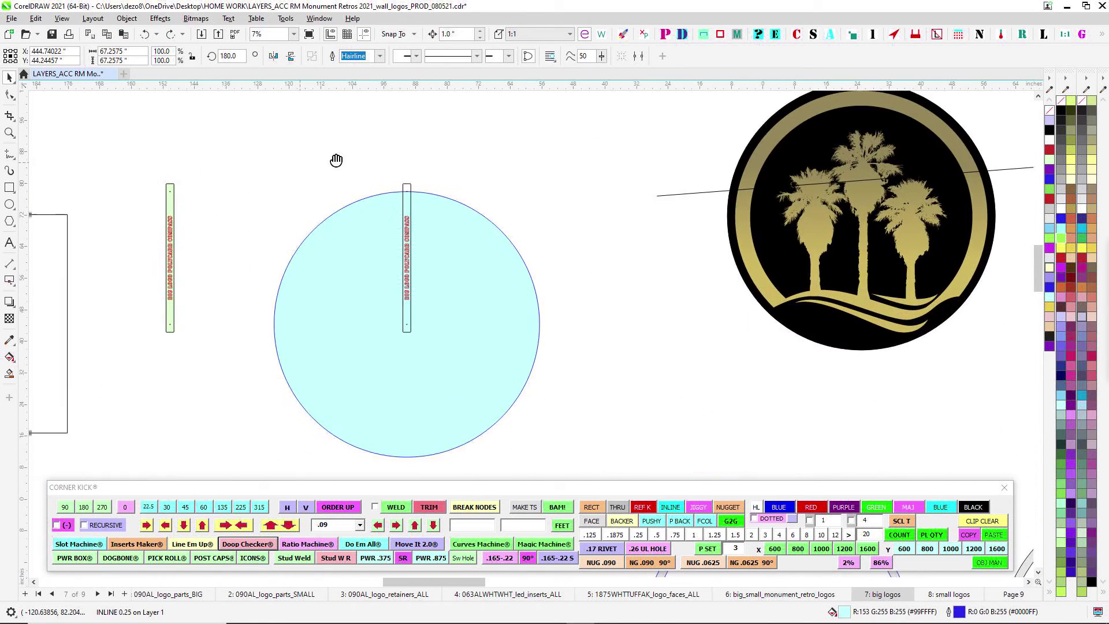
drag(521, 328, 542, 301)
scroll(509, 178, up, 2)
Check the hole size at the upper and lower ends of the green BIG LOGO POLYCARB COMPASS strip
drag(472, 133, 519, 158)
scroll(514, 157, down, 1)
drag(549, 295, 611, 167)
scroll(601, 260, up, 1)
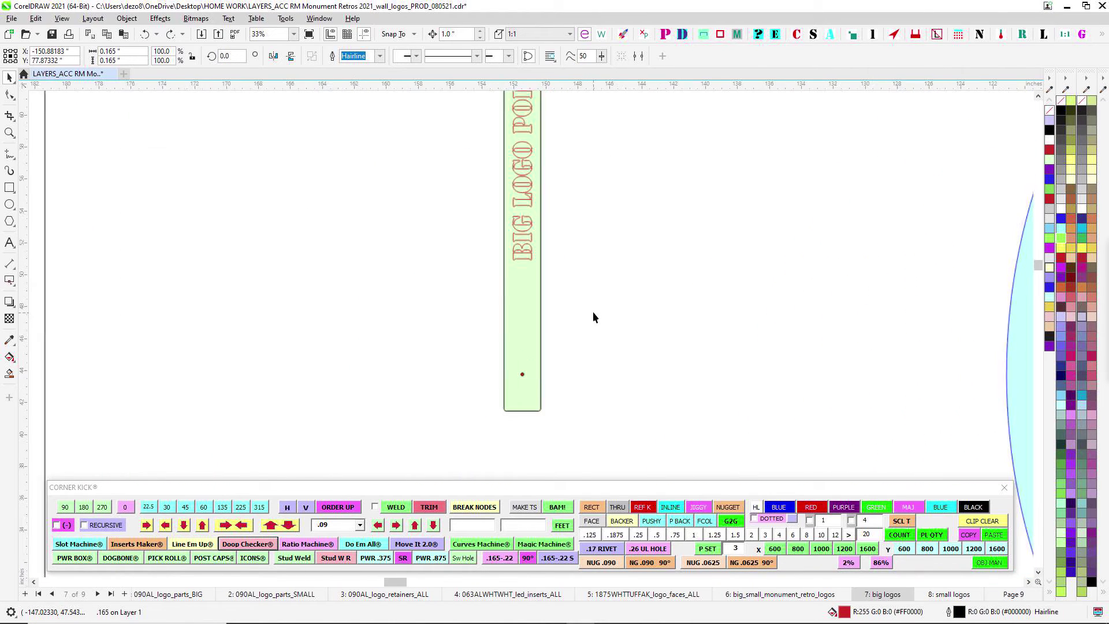
drag(421, 347, 663, 401)
scroll(521, 374, up, 1)
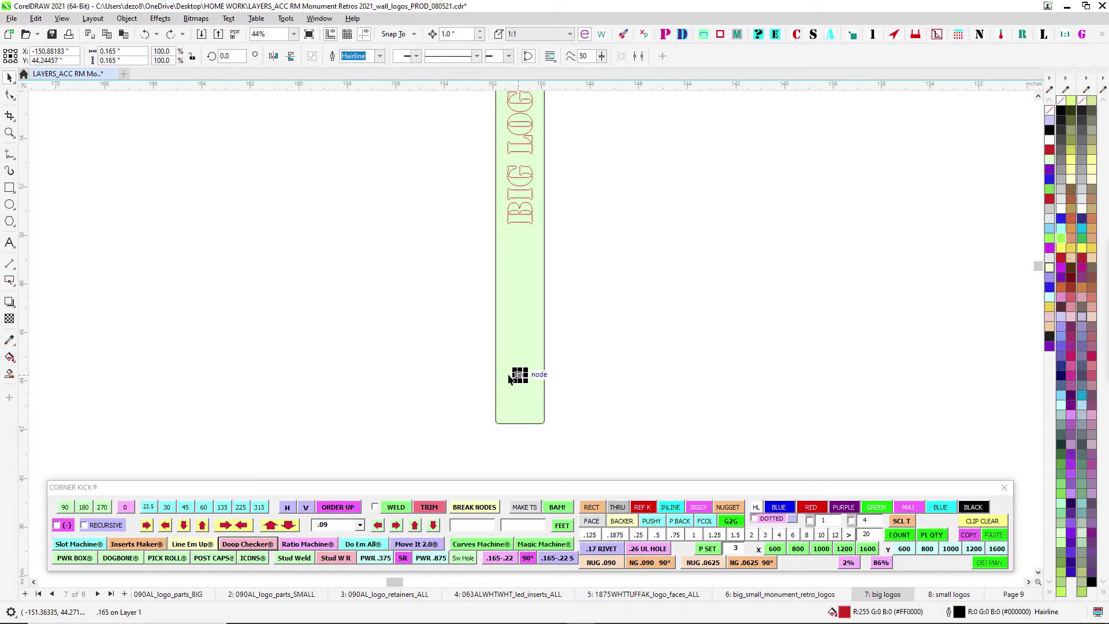
scroll(520, 376, up, 1)
scroll(631, 377, down, 6)
Check how the compass copy's lower hole lines up with the center of the light cyan circle
drag(740, 382, 306, 344)
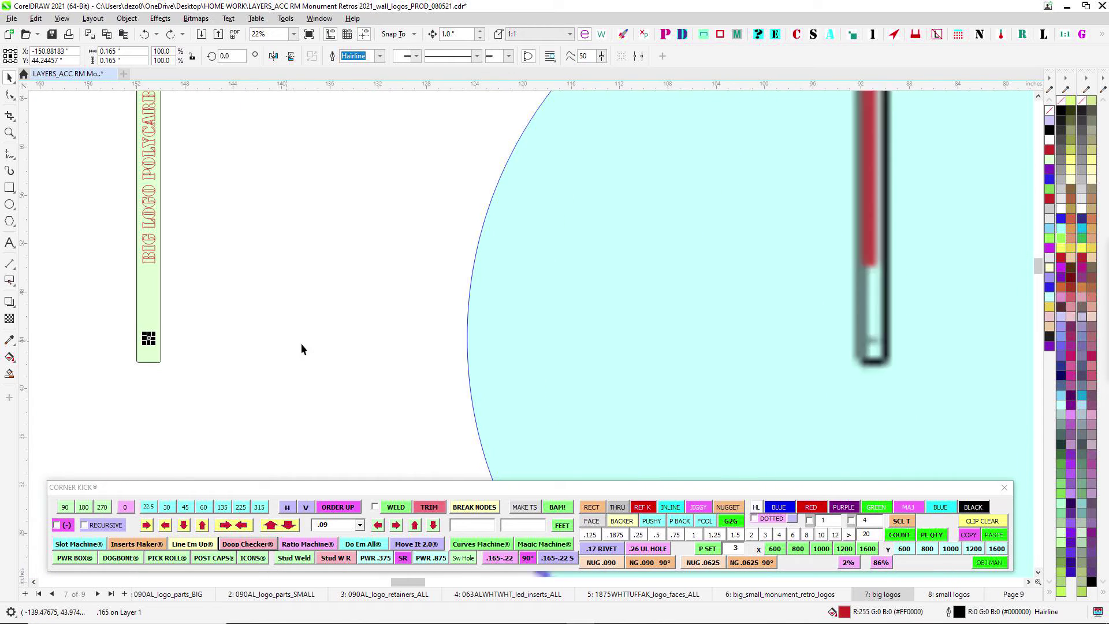
scroll(357, 345, down, 4)
scroll(647, 348, up, 3)
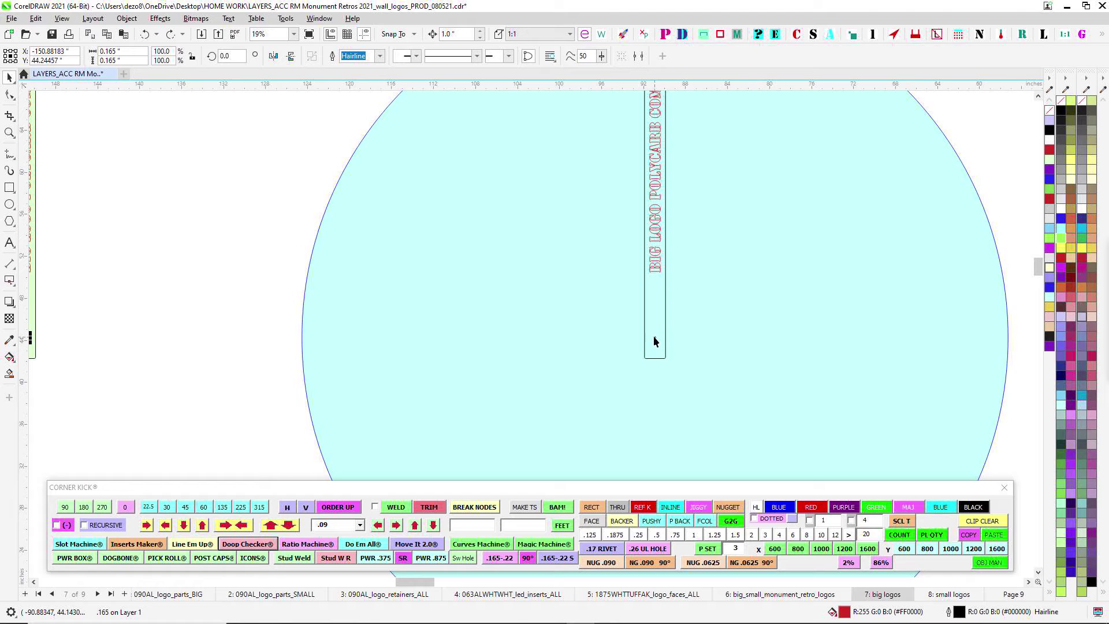
click(654, 338)
scroll(654, 340, down, 2)
Select the compass copy's upper hole and inspect its alignment with the edge of the light cyan circle
scroll(678, 249, up, 3)
scroll(677, 249, up, 2)
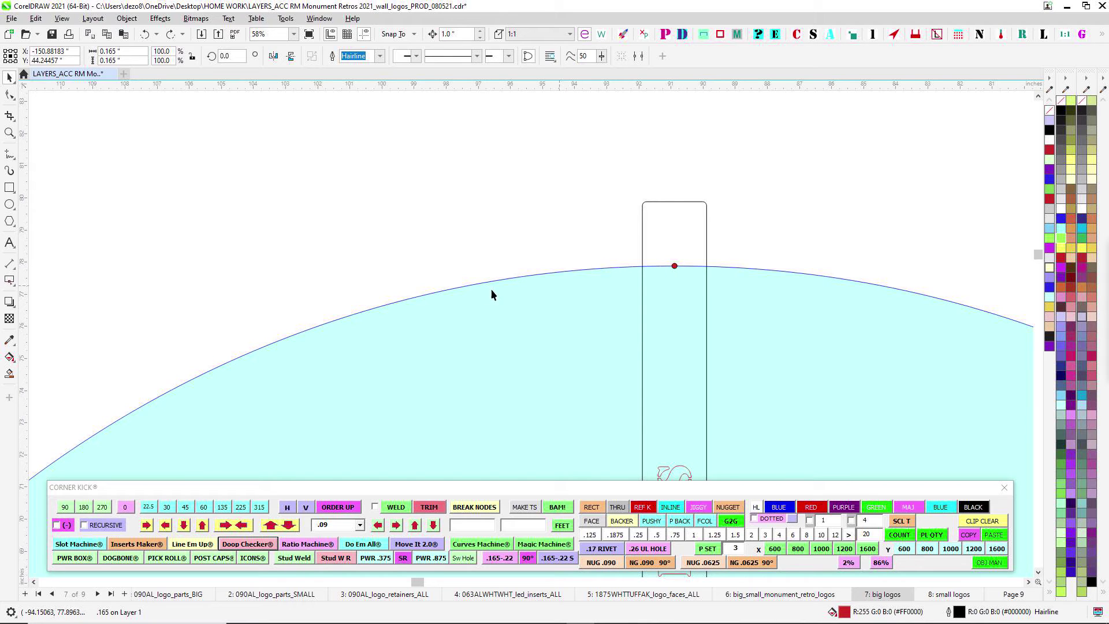
scroll(673, 276, up, 1)
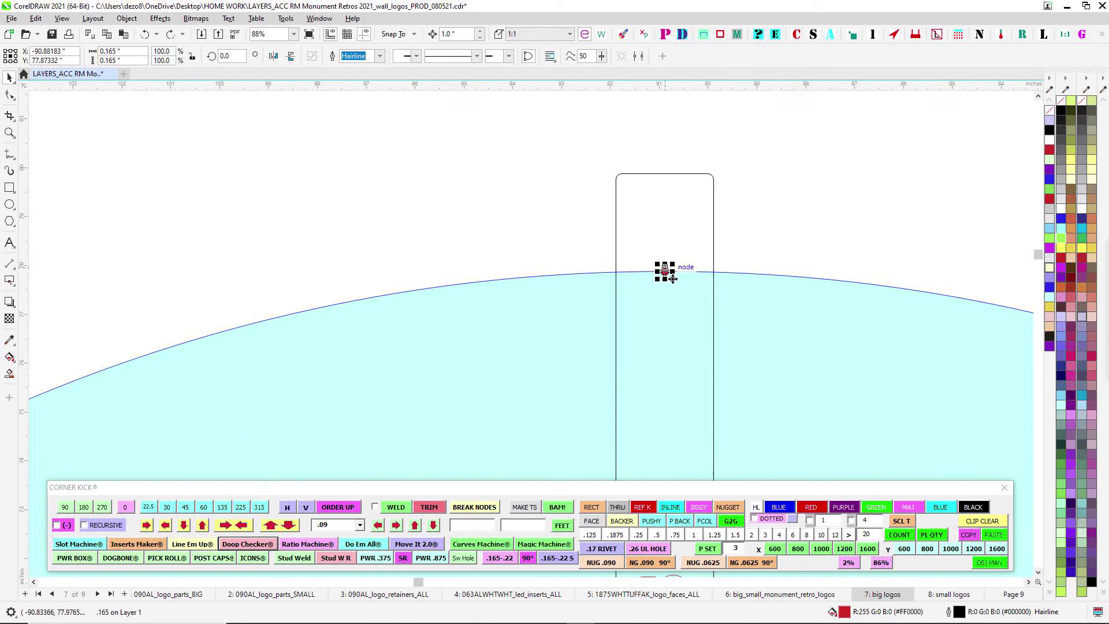
scroll(673, 274, down, 3)
scroll(676, 270, up, 1)
scroll(676, 270, down, 1)
scroll(676, 273, up, 1)
scroll(676, 272, down, 5)
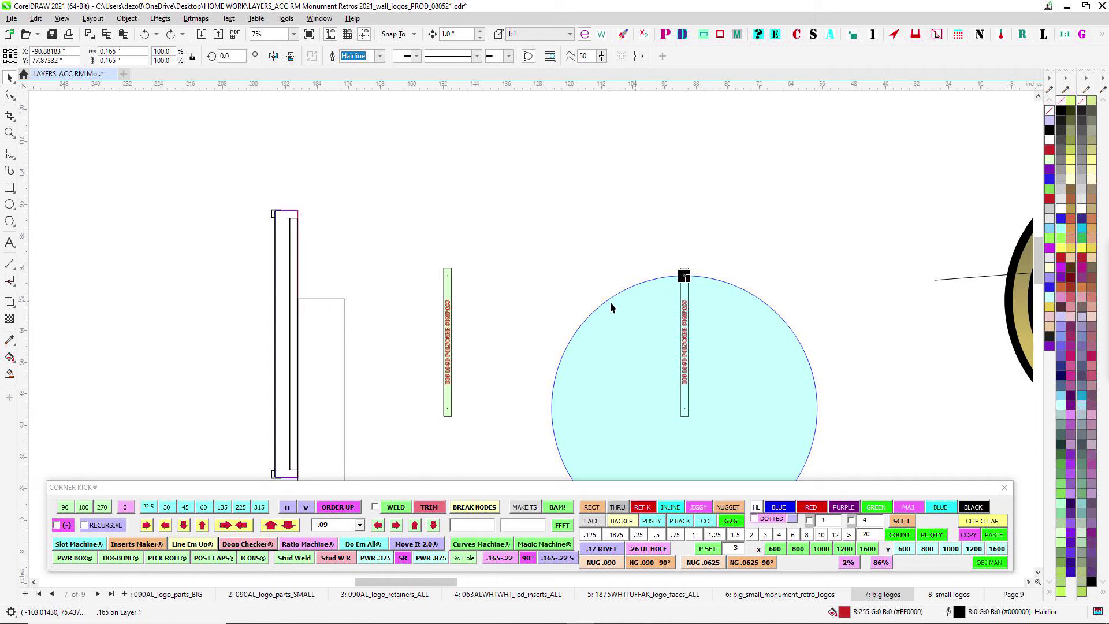
Select the light cyan circle together with its compass and review it alongside the neighboring big logo parts
drag(530, 357, 438, 172)
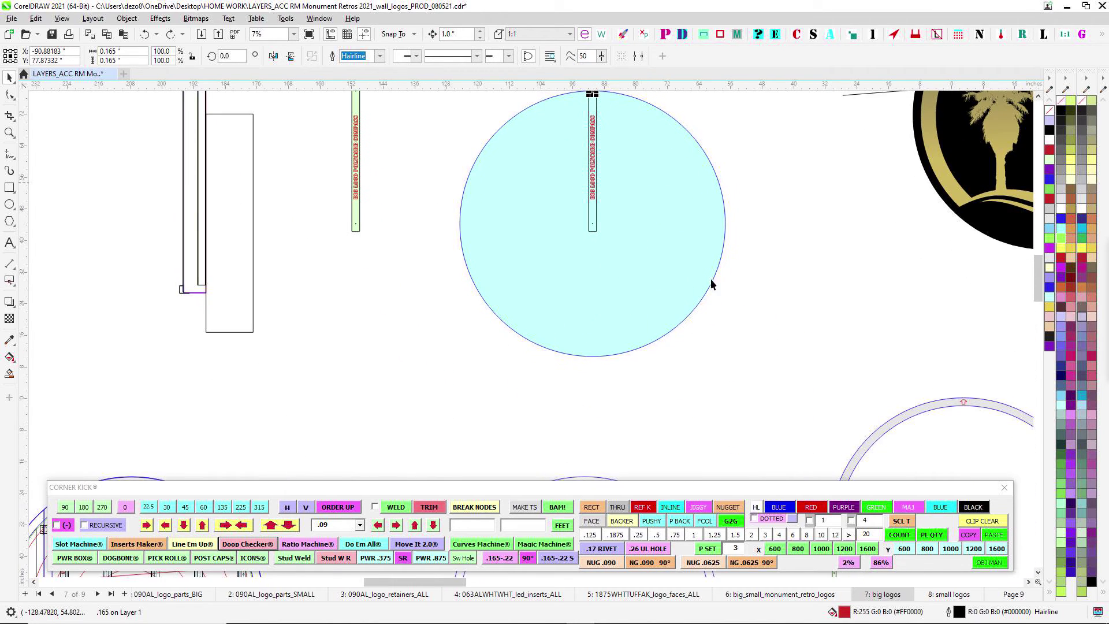
scroll(747, 260, down, 1)
drag(775, 285, 643, 331)
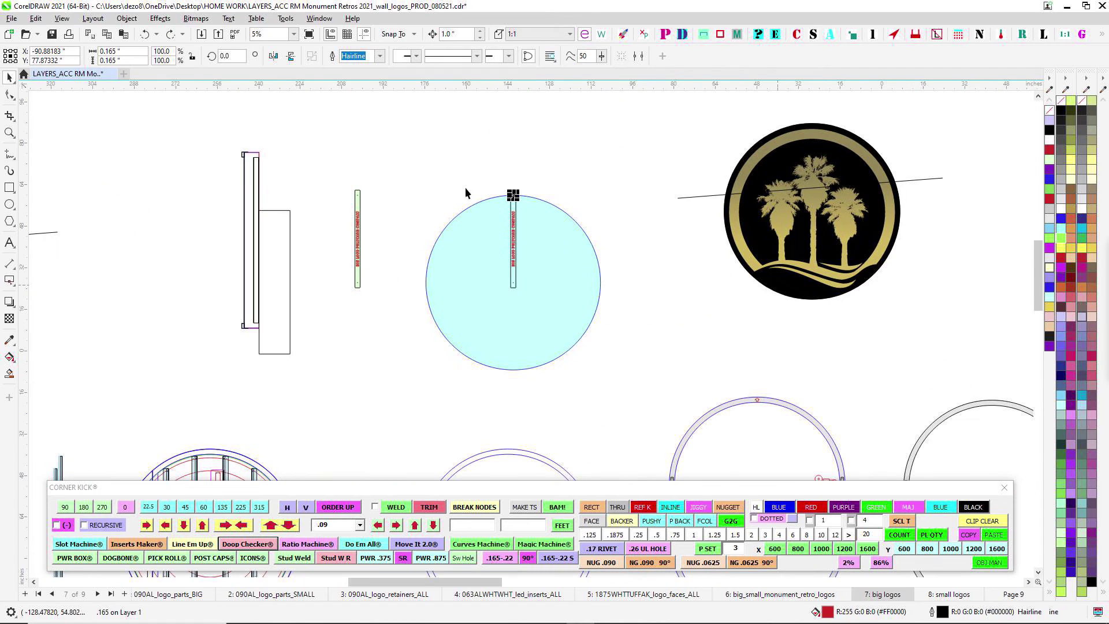
drag(404, 149, 674, 407)
drag(708, 345, 477, 327)
scroll(477, 331, down, 1)
scroll(545, 345, left, 3)
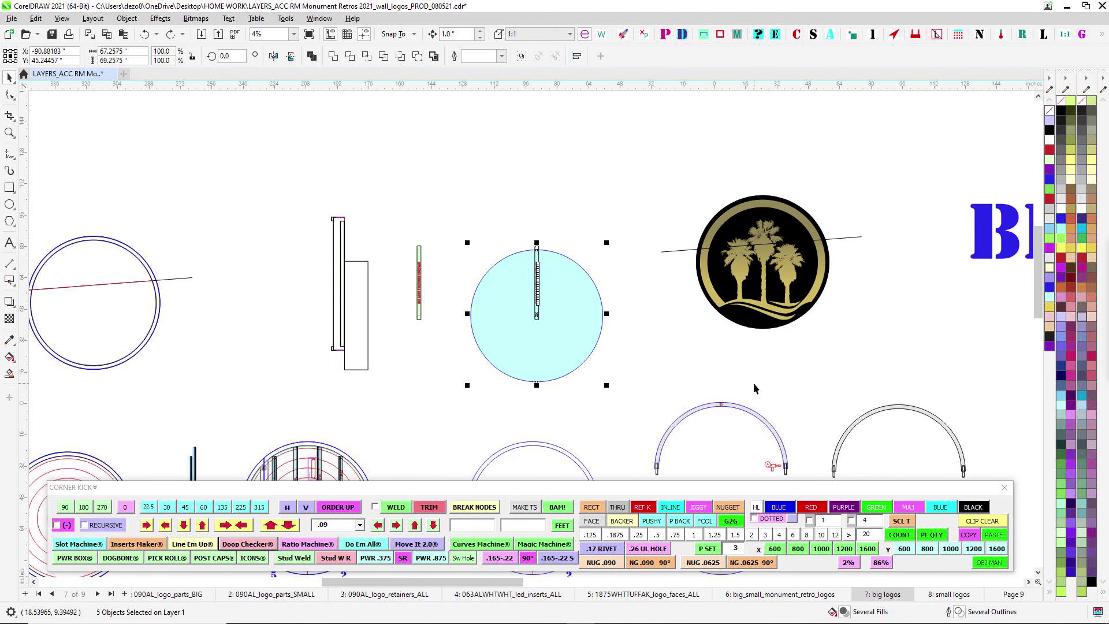
scroll(514, 345, right, 3)
scroll(699, 290, down, 1)
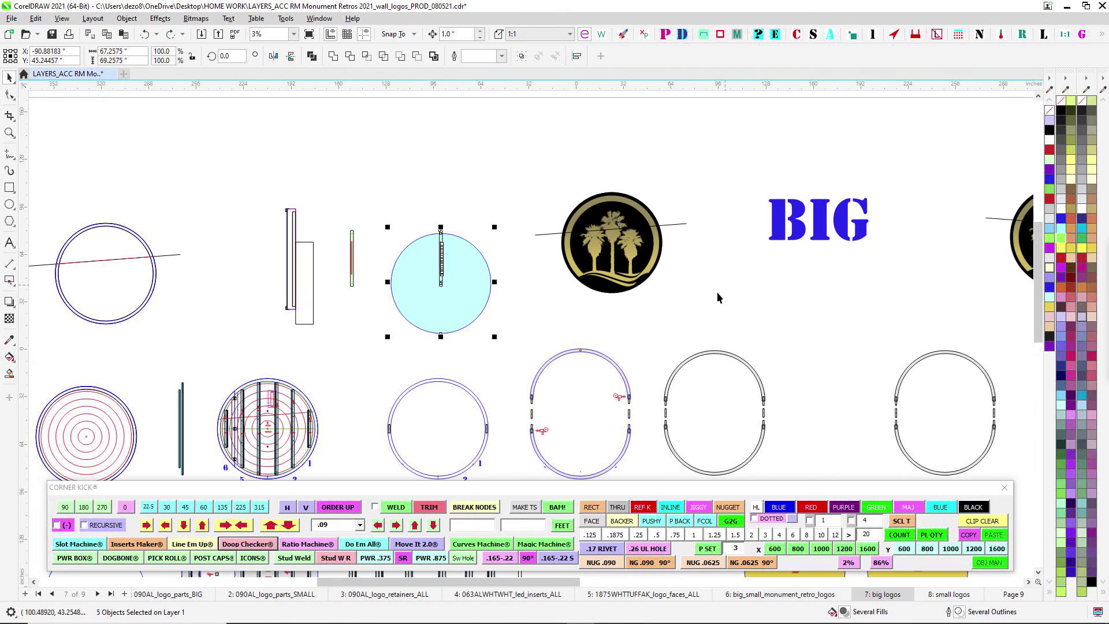
Select the light cyan circle without its compass and check the circle's width and height
click(535, 310)
click(448, 292)
scroll(384, 172, up, 1)
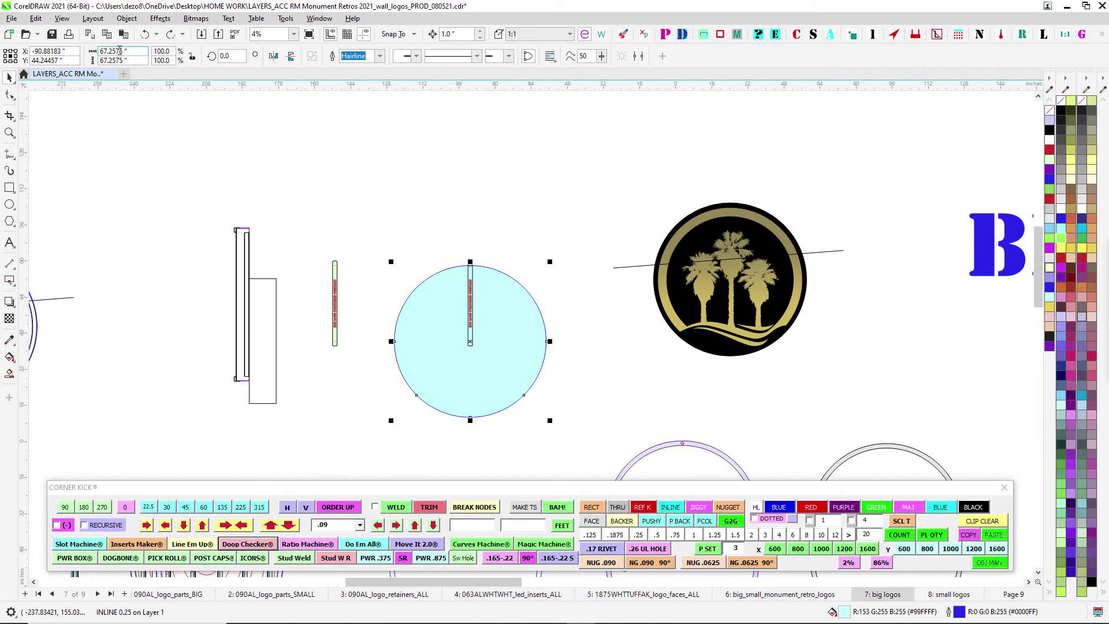
click(380, 249)
drag(615, 449, 615, 450)
click(580, 371)
click(540, 361)
drag(550, 238, 600, 154)
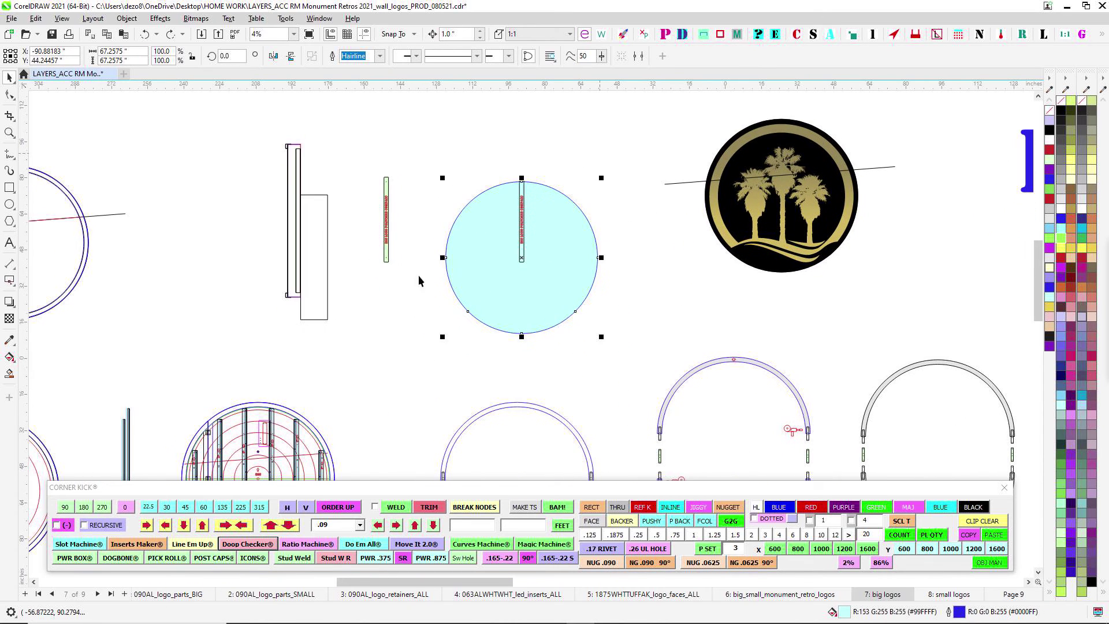
Survey the big logo parts across to the mirrored set and inspect the lower end of its side profile
scroll(551, 312, down, 1)
drag(439, 374, 440, 253)
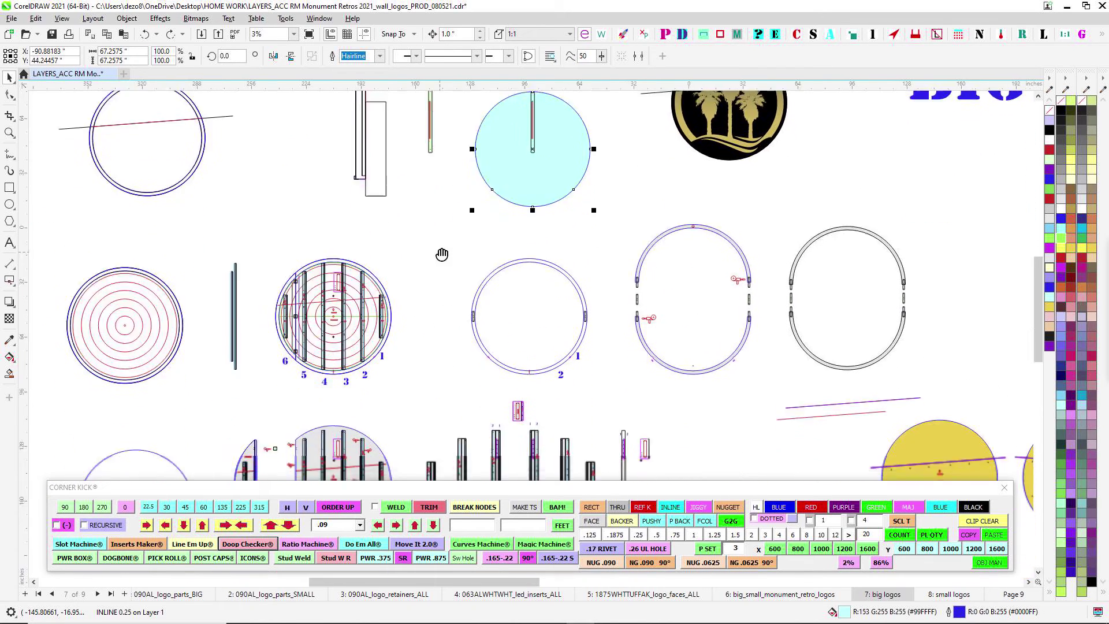
drag(725, 416, 471, 256)
drag(604, 244, 311, 316)
drag(734, 330, 611, 366)
drag(985, 96, 828, 229)
scroll(811, 325, up, 5)
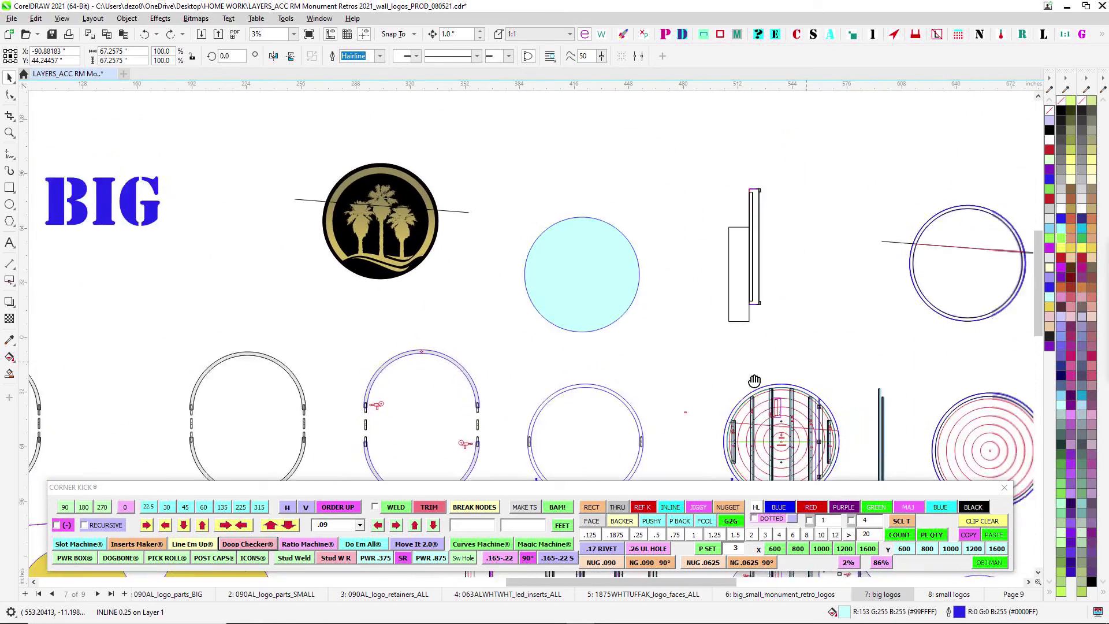
scroll(703, 331, up, 1)
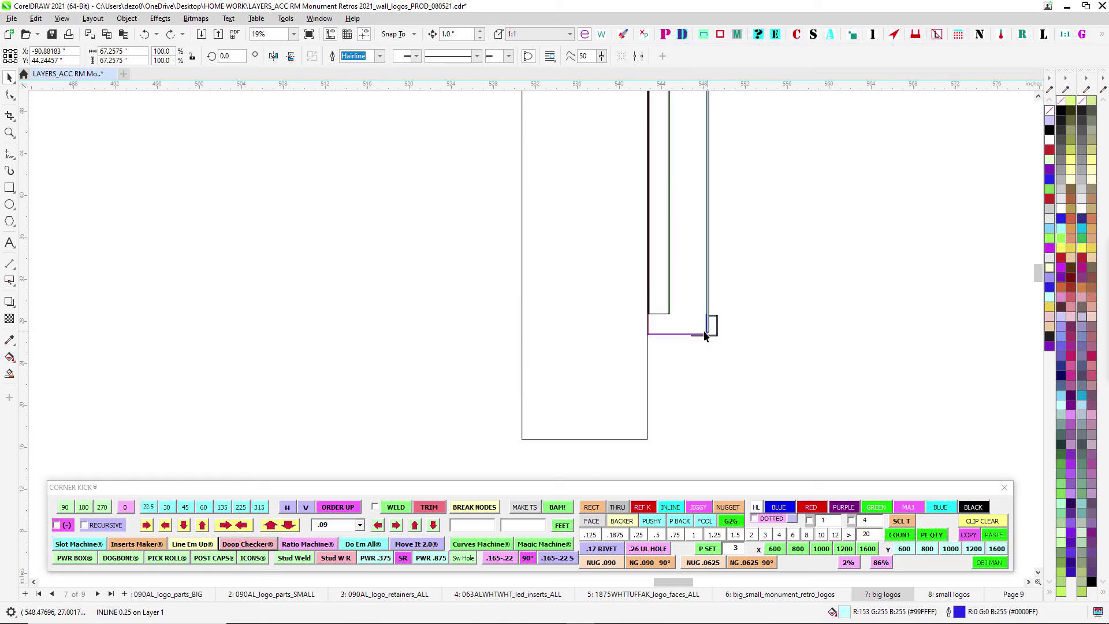
scroll(715, 358, down, 5)
scroll(550, 322, down, 3)
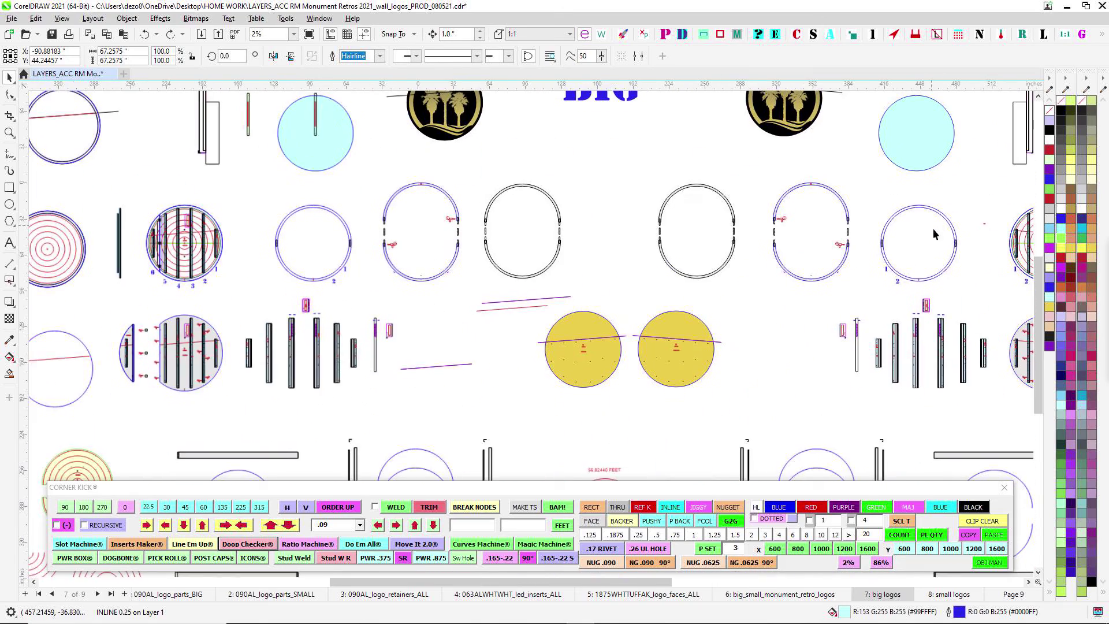
Examine the red arcs, holes and labels on the two pale yellow BIG LEFT half circles
drag(821, 415, 701, 267)
drag(368, 260, 809, 408)
scroll(489, 337, up, 3)
scroll(490, 325, up, 2)
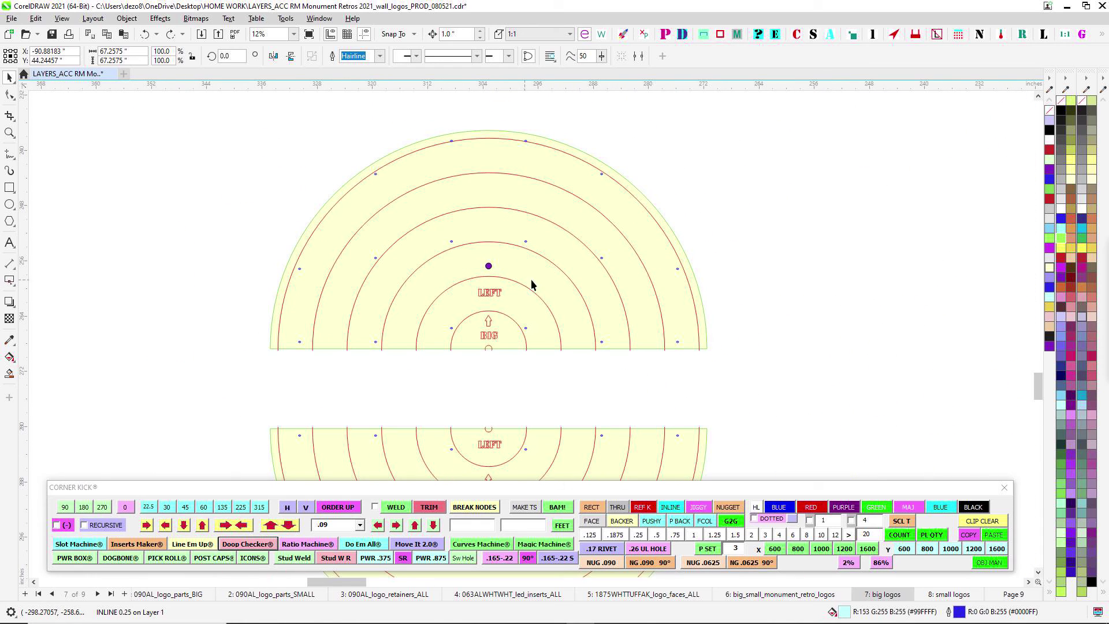
drag(372, 405, 407, 279)
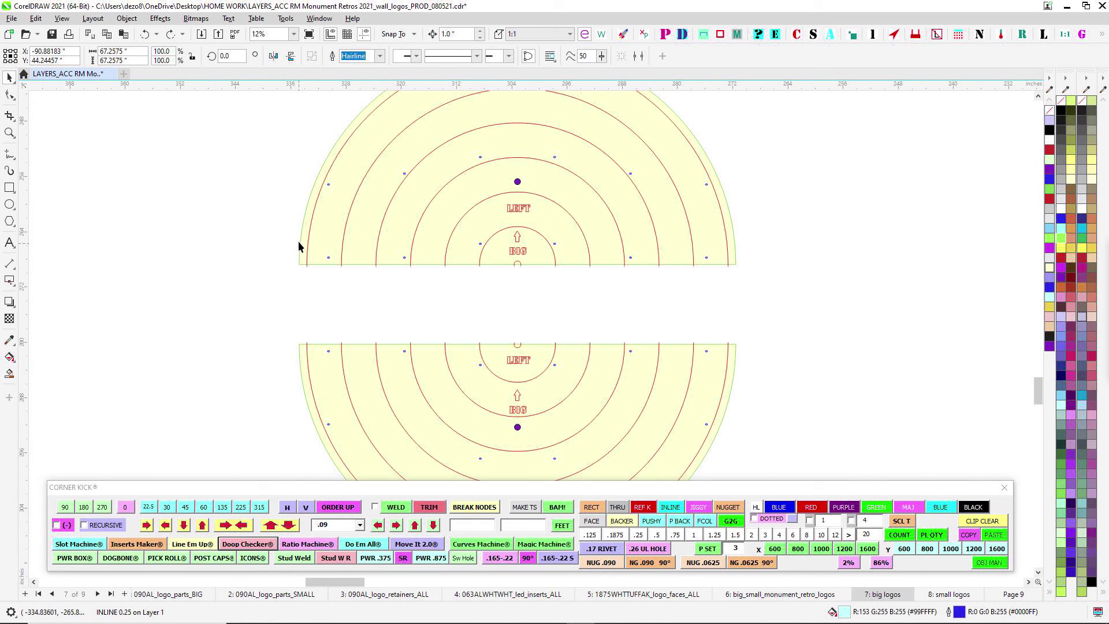
scroll(393, 329, up, 2)
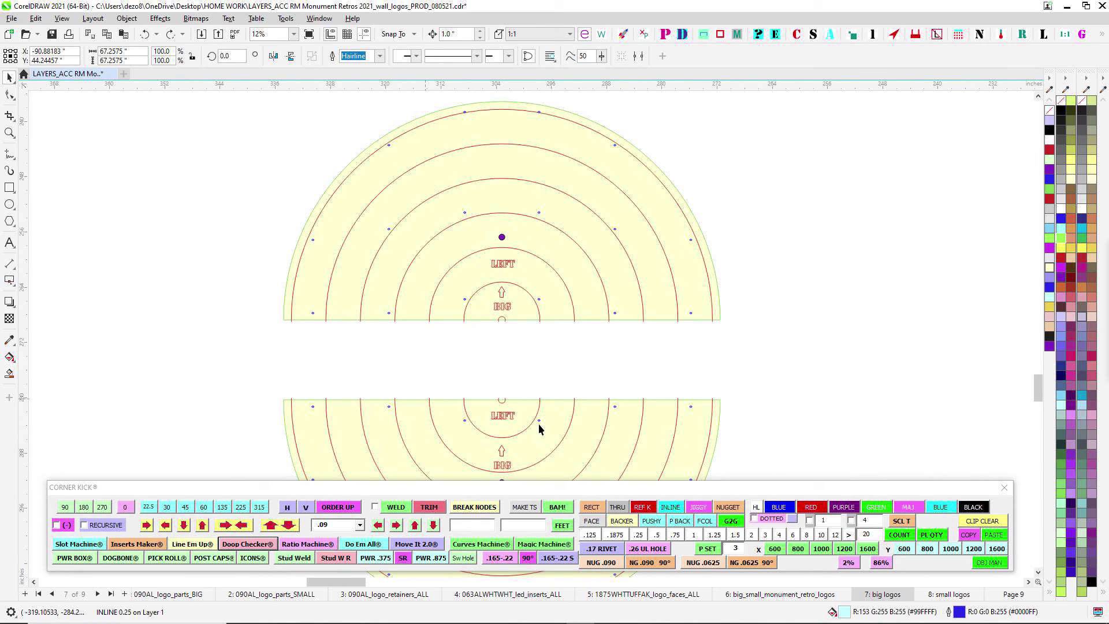
drag(576, 395, 655, 248)
scroll(552, 307, up, 2)
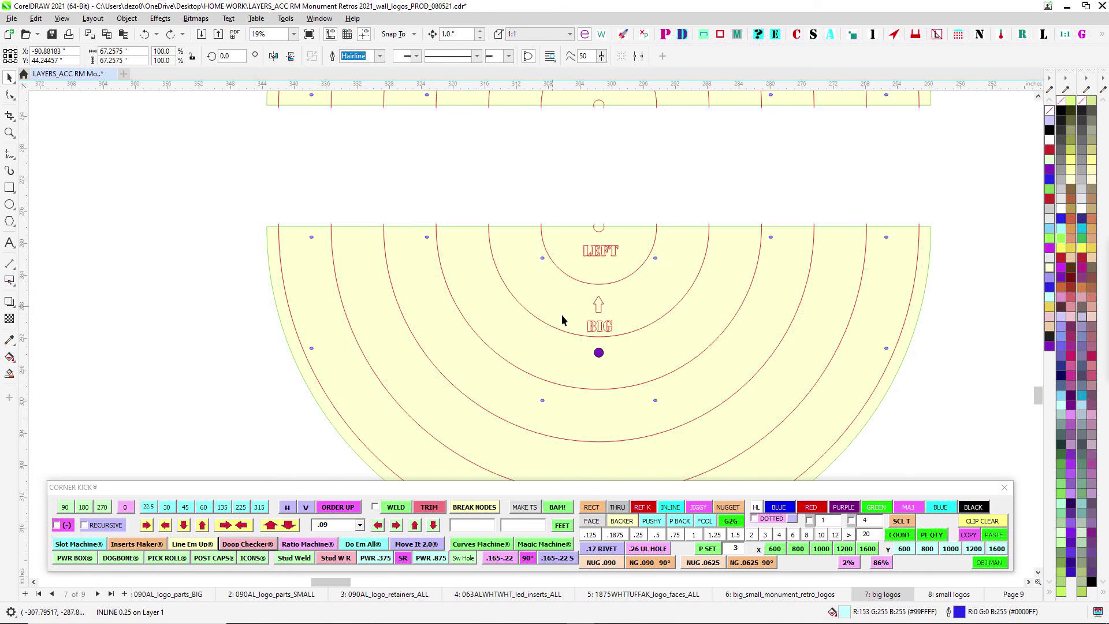
scroll(550, 432, up, 5)
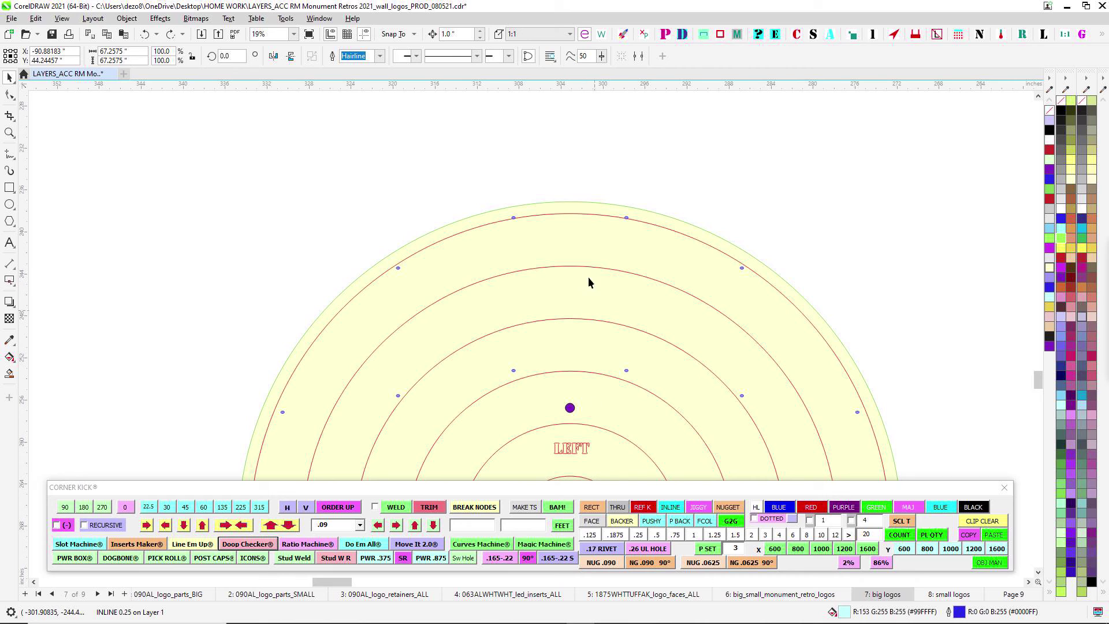
scroll(610, 329, down, 3)
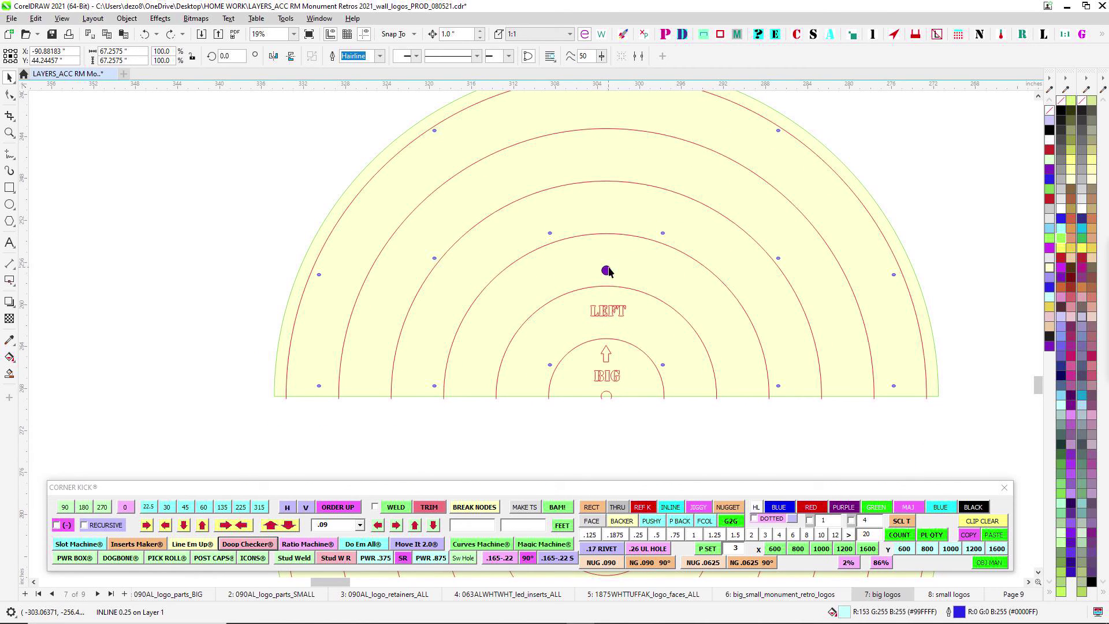
Go to the small logos page and examine the rings and holes on the pale yellow SM LEFT circle
scroll(431, 280, down, 8)
scroll(441, 366, right, 3)
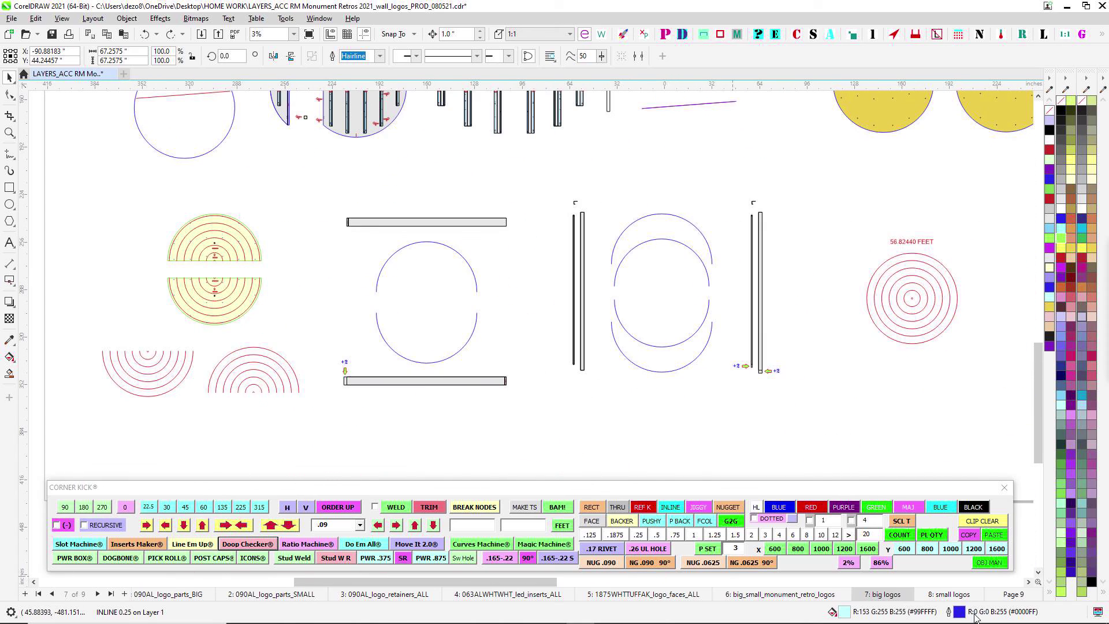
click(951, 594)
scroll(456, 259, up, 5)
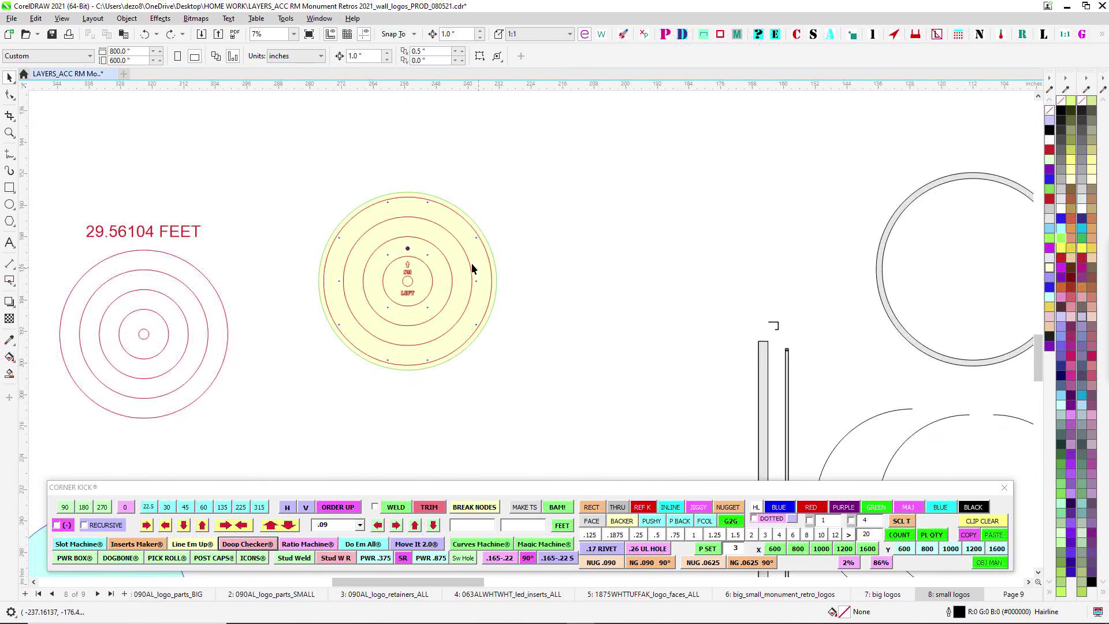
scroll(430, 401, up, 3)
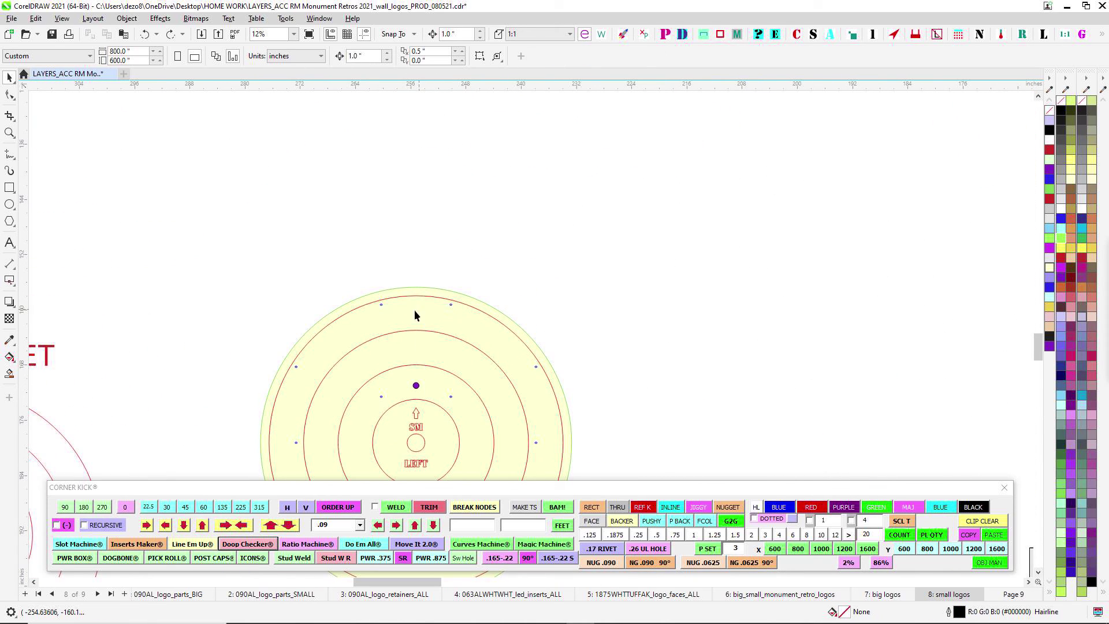
Review the small logo rings, retainer strips, flat bar cut list and backers across the page
scroll(632, 311, down, 4)
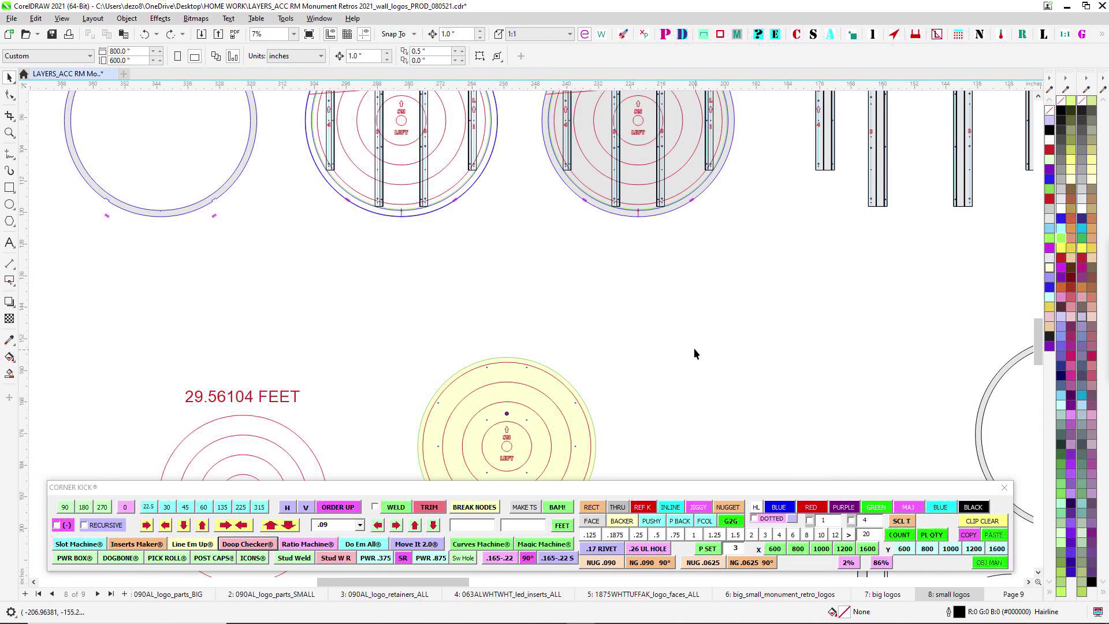
drag(684, 330, 599, 317)
scroll(640, 255, down, 1)
drag(735, 341, 677, 304)
drag(632, 358, 475, 273)
drag(848, 364, 620, 338)
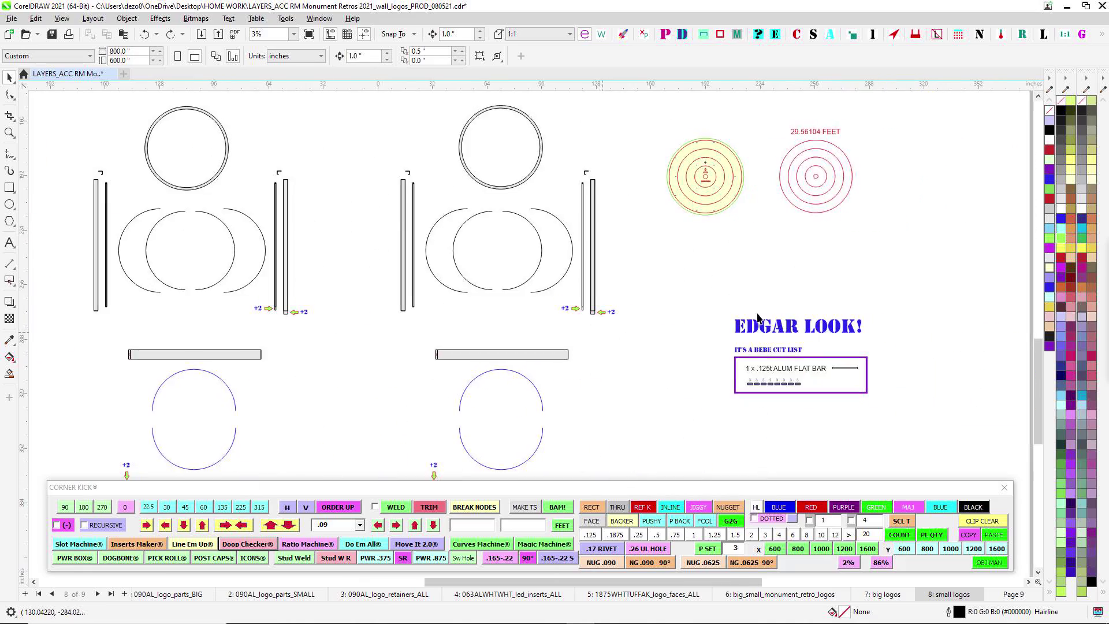
drag(774, 298, 858, 546)
scroll(650, 301, up, 4)
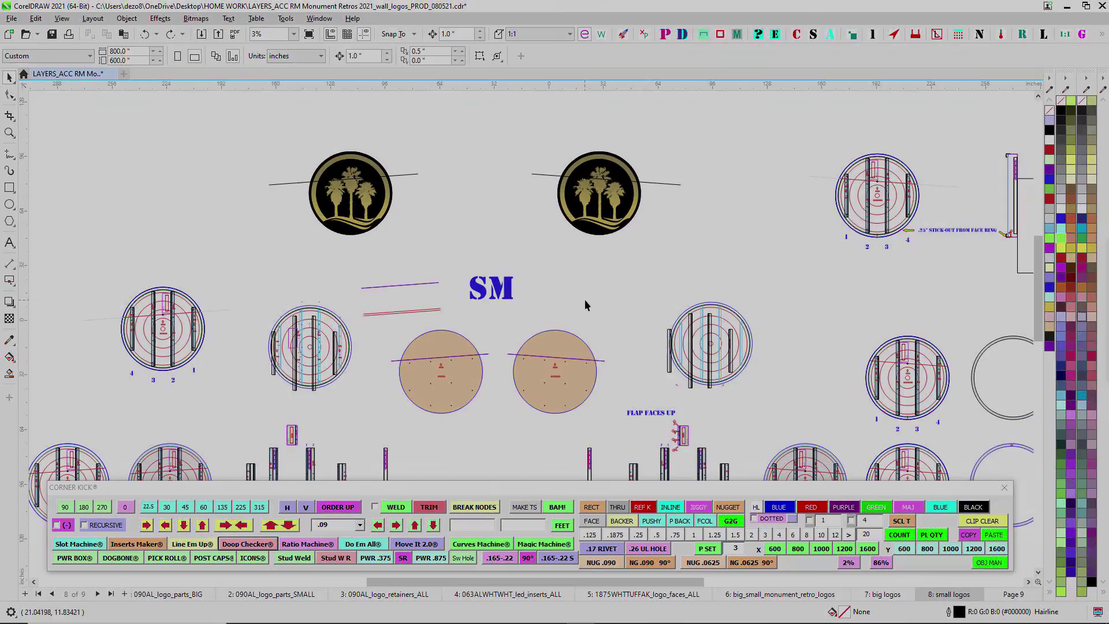